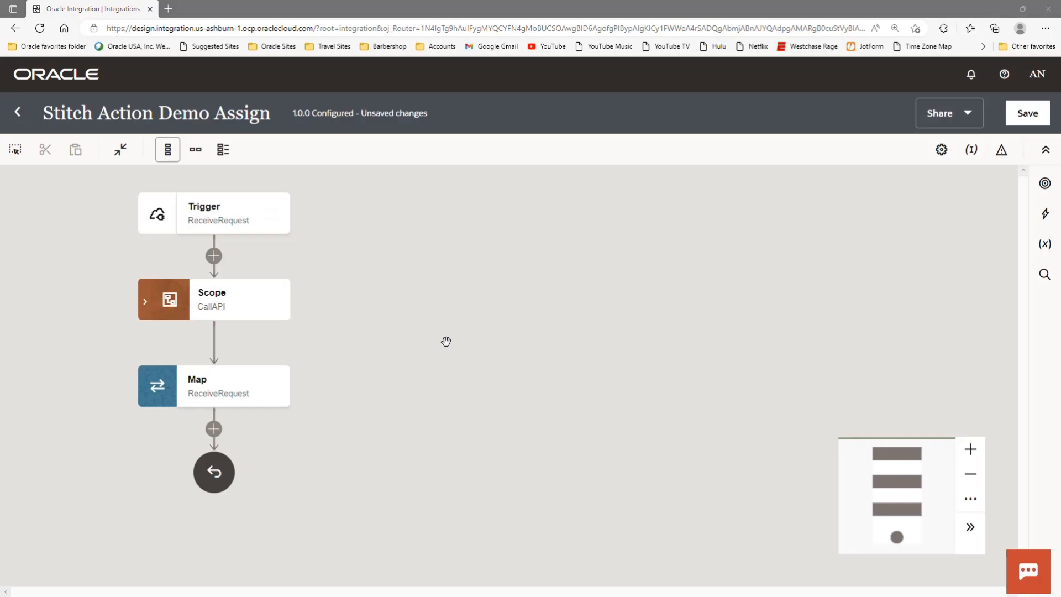
- Review the ReceiveRequest trigger's REST configuration, including its resource URI, action and inline sample JSON response, and exit without changes
mouse_move(262, 213)
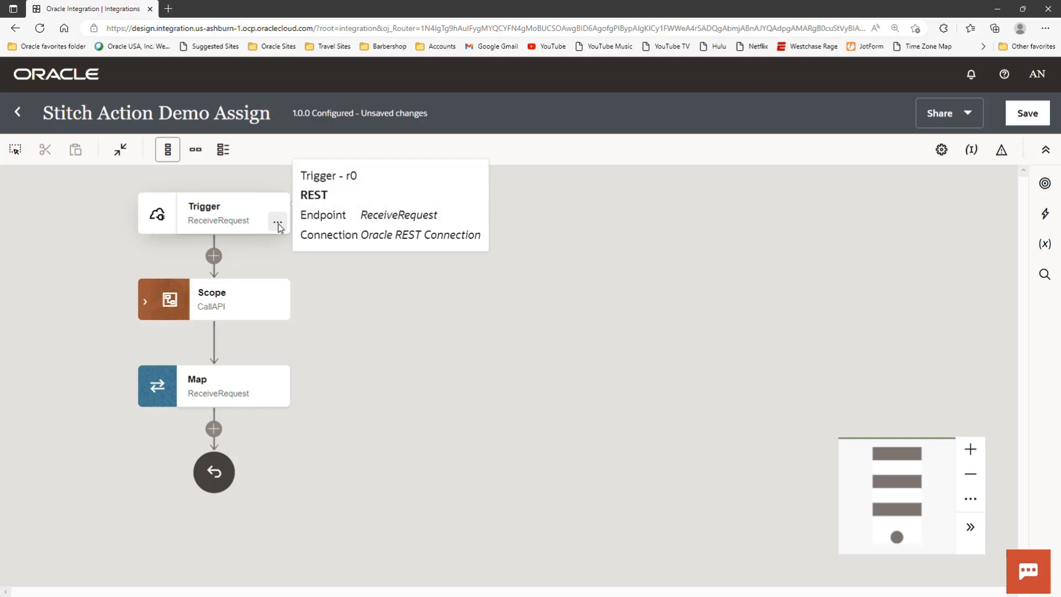
click(278, 223)
click(308, 257)
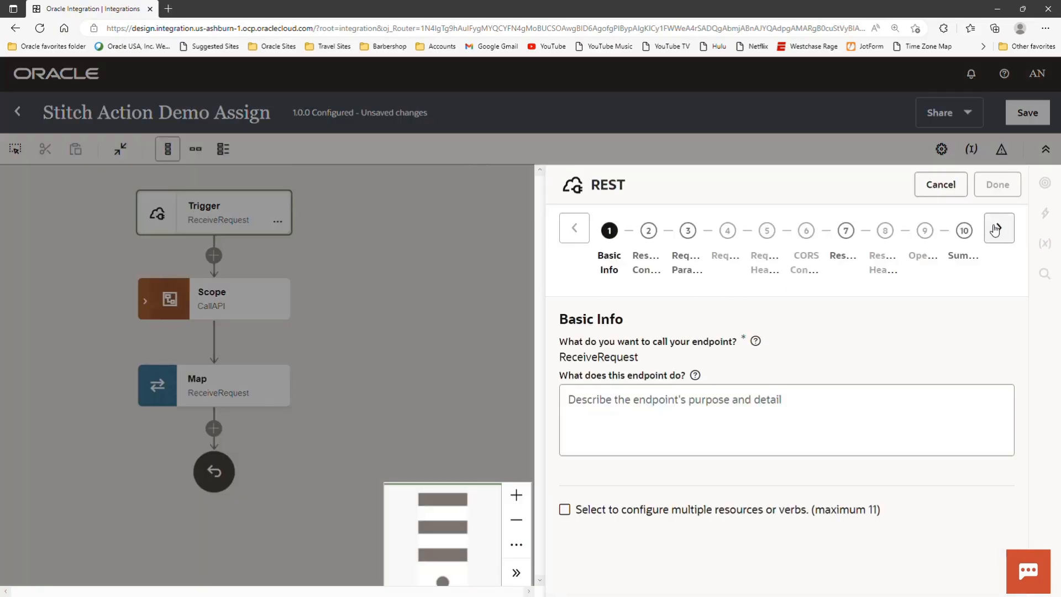
click(1000, 228)
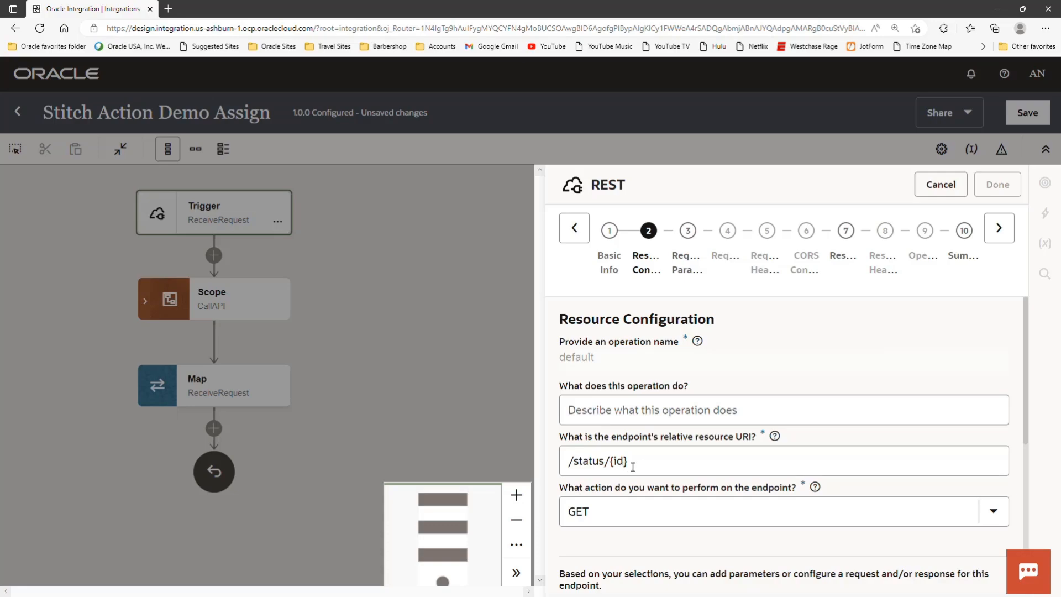
click(999, 229)
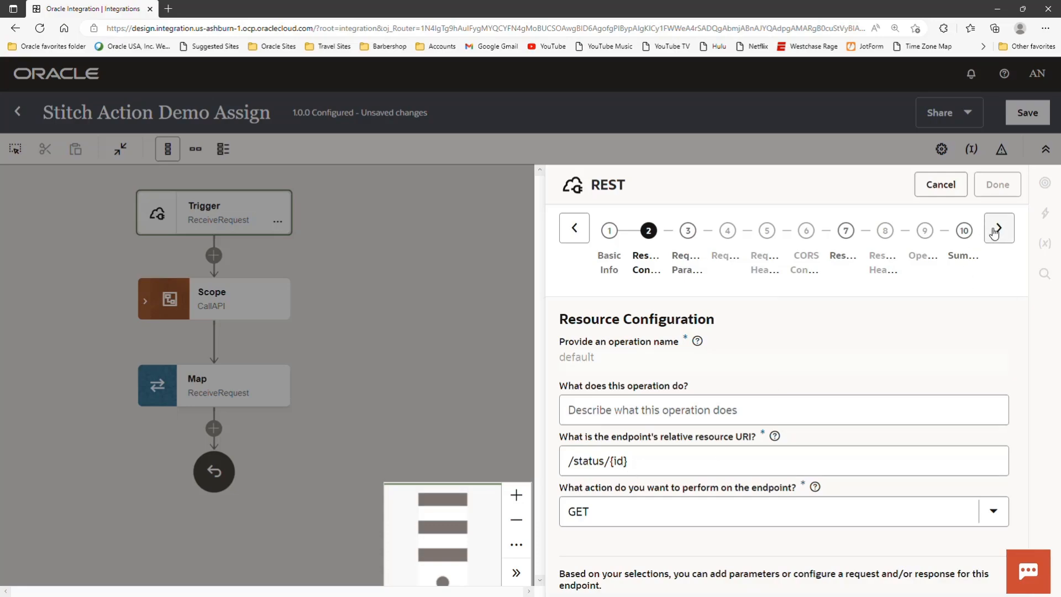
click(997, 230)
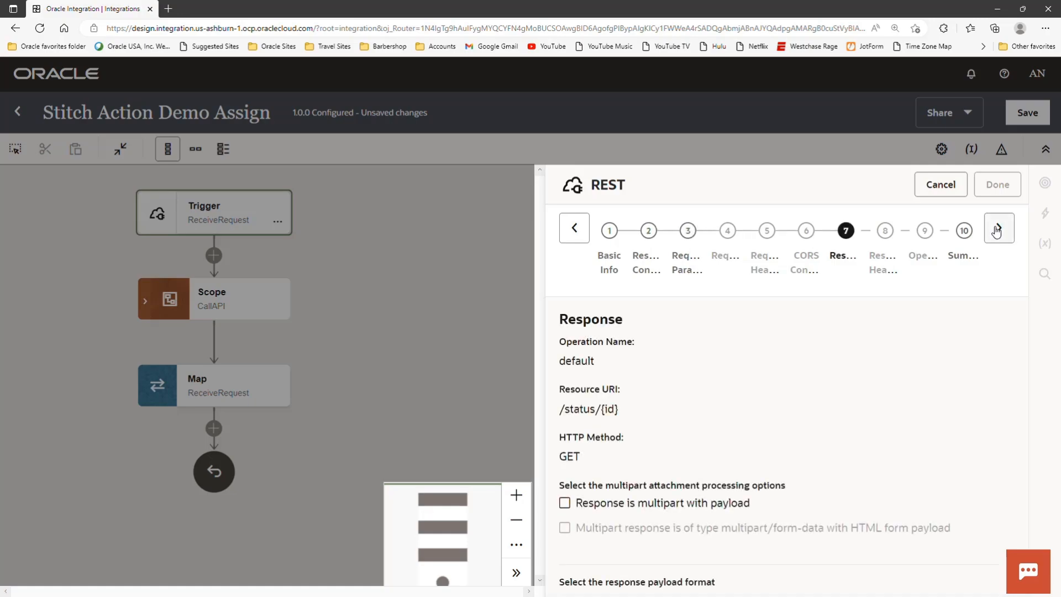
scroll(910, 348, down, 4)
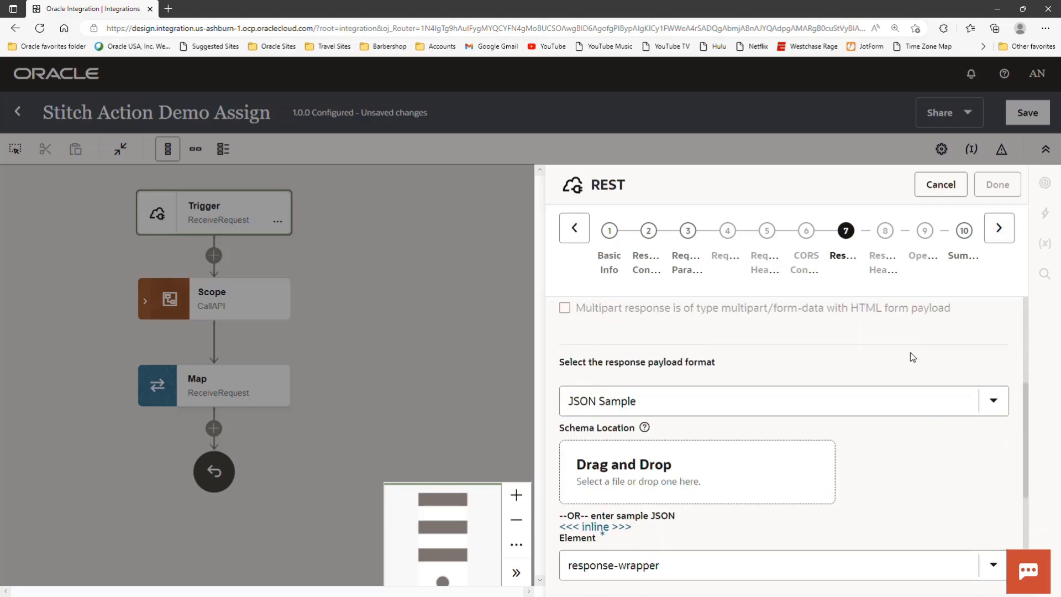
scroll(734, 414, down, 1)
scroll(734, 424, down, 1)
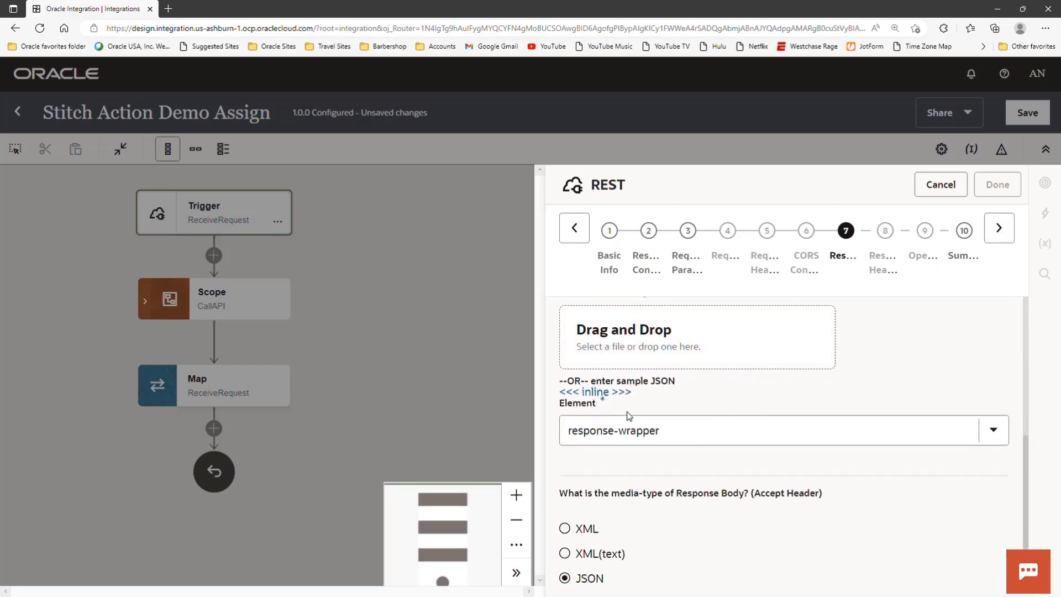
click(599, 396)
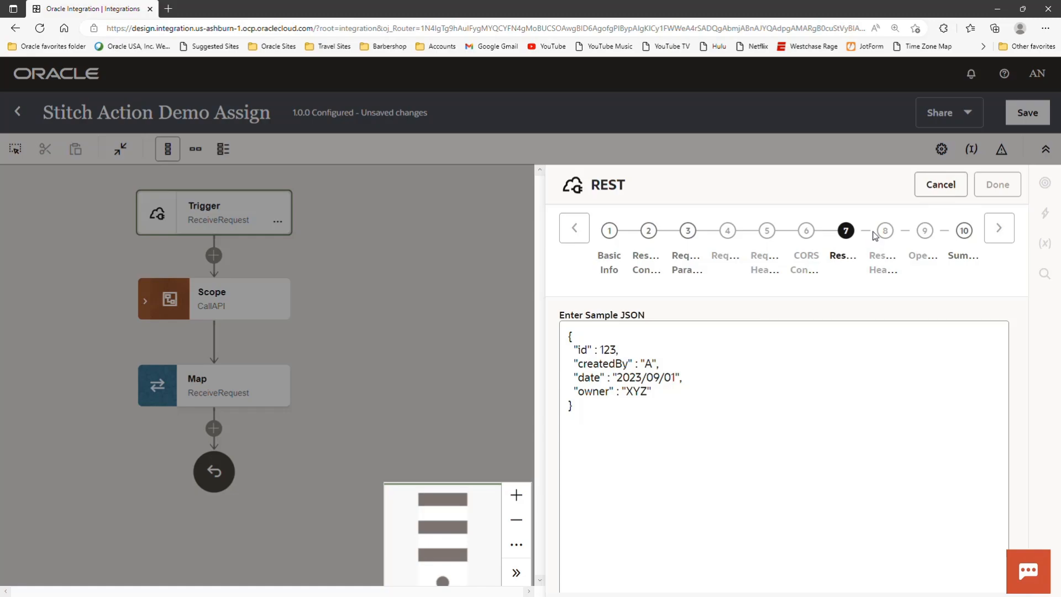
click(939, 188)
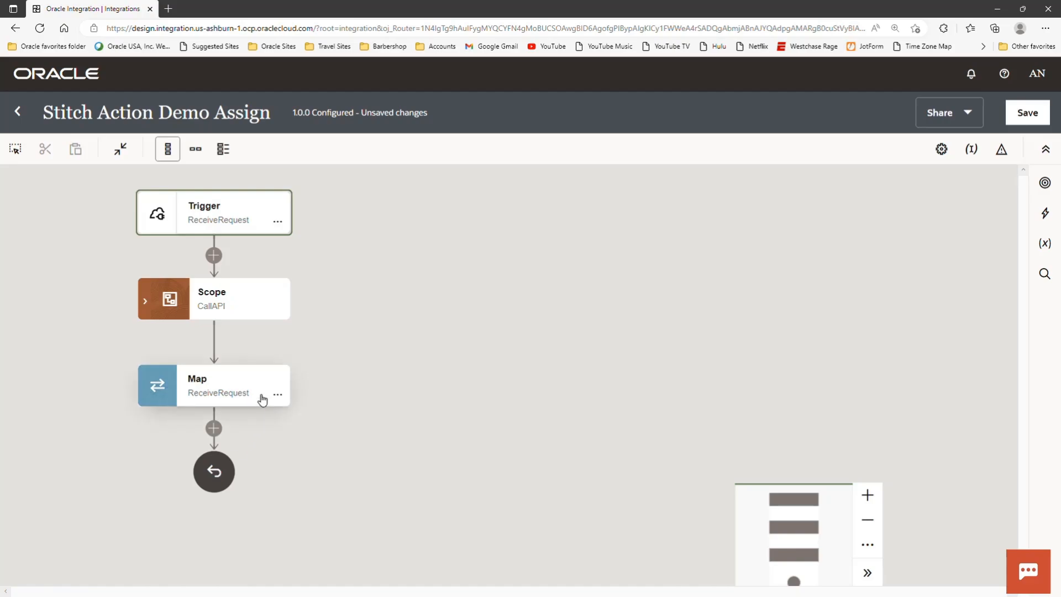
- Expand the CallAPI scope and examine the GetStatus map, GetStatus invoke and SaveResult stitch inside it
mouse_move(250, 387)
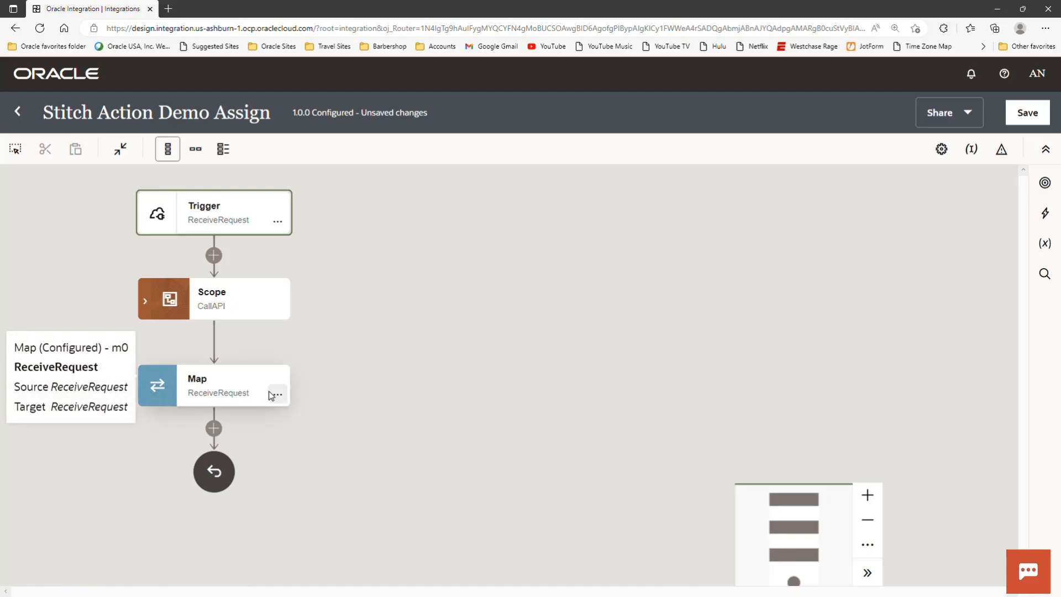
mouse_move(149, 302)
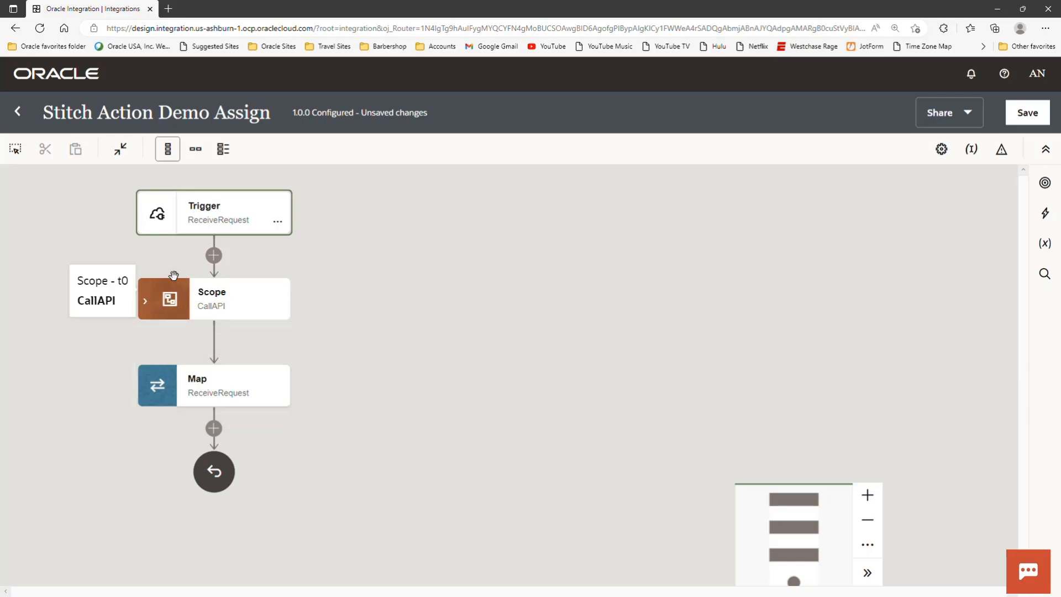
click(145, 304)
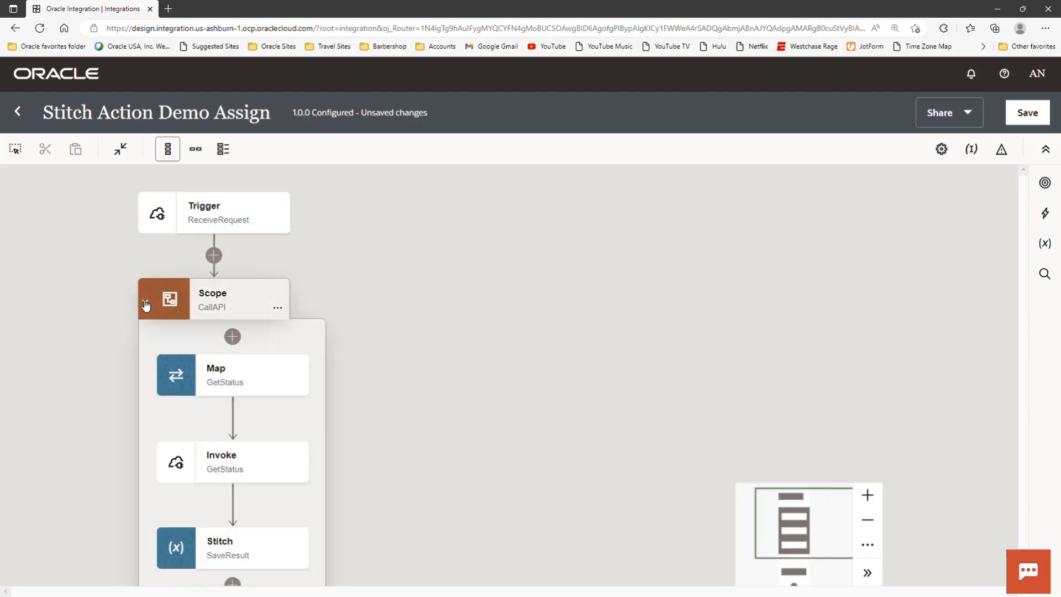
scroll(489, 391, down, 1)
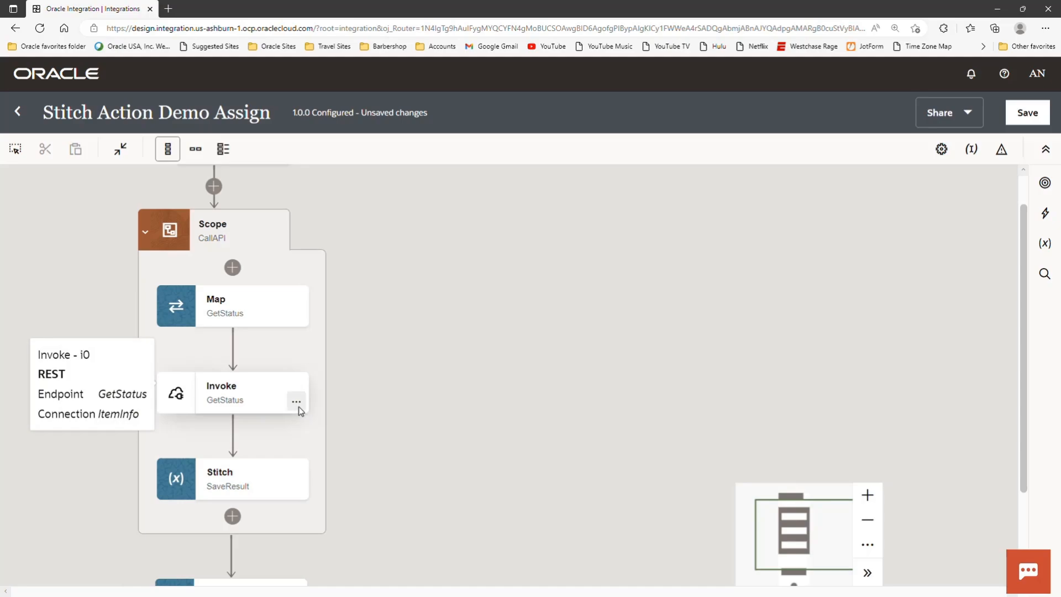
mouse_move(272, 486)
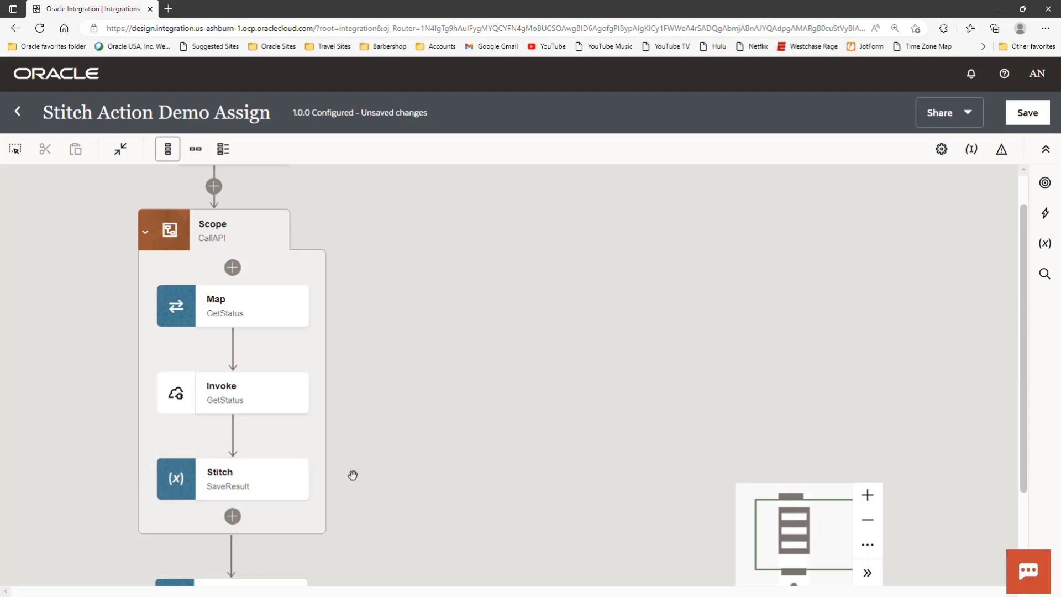
- Open the ReceiveRequest map, expand the status_result source and target Response Wrappers to examine their field mappings, and return to the integration
scroll(352, 475, down, 1)
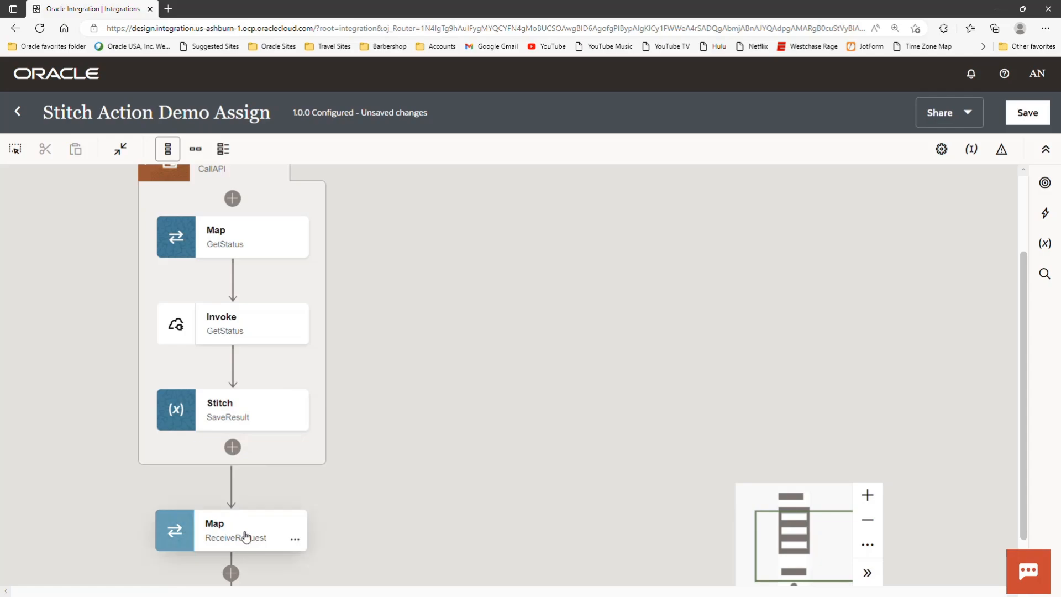
click(296, 544)
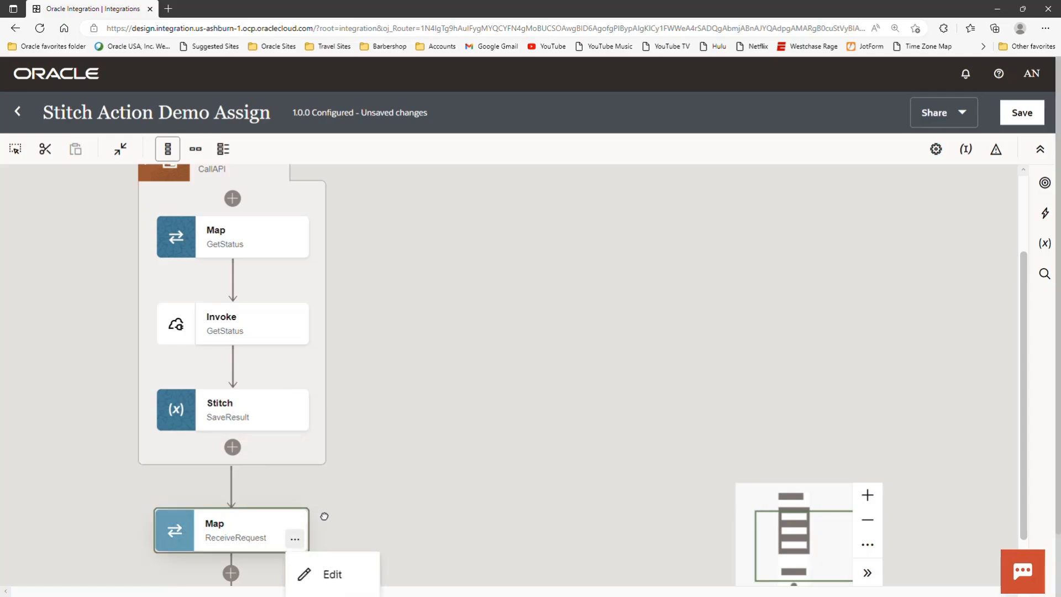
click(360, 473)
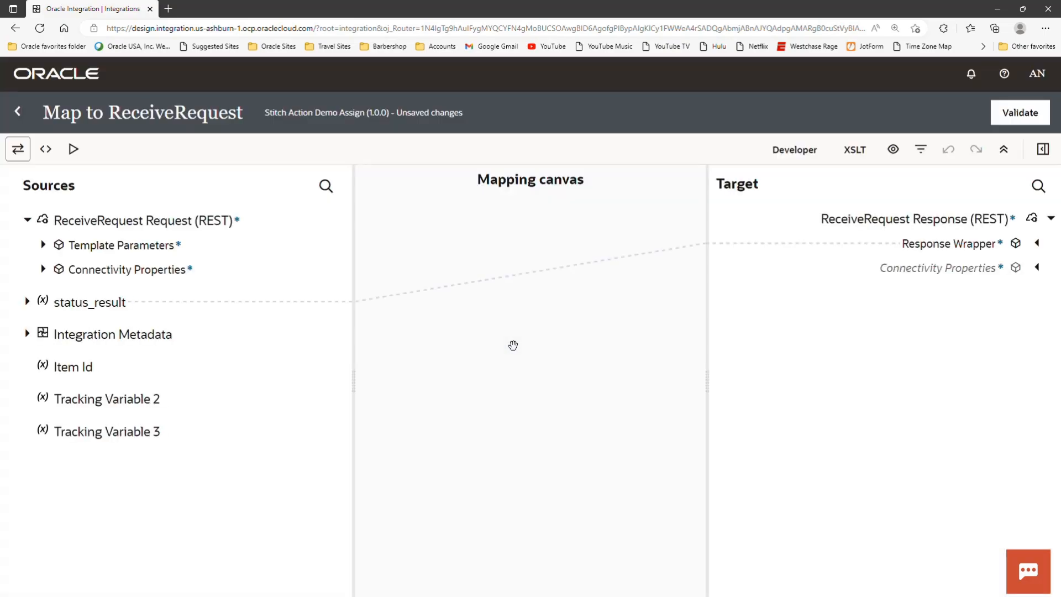
click(27, 301)
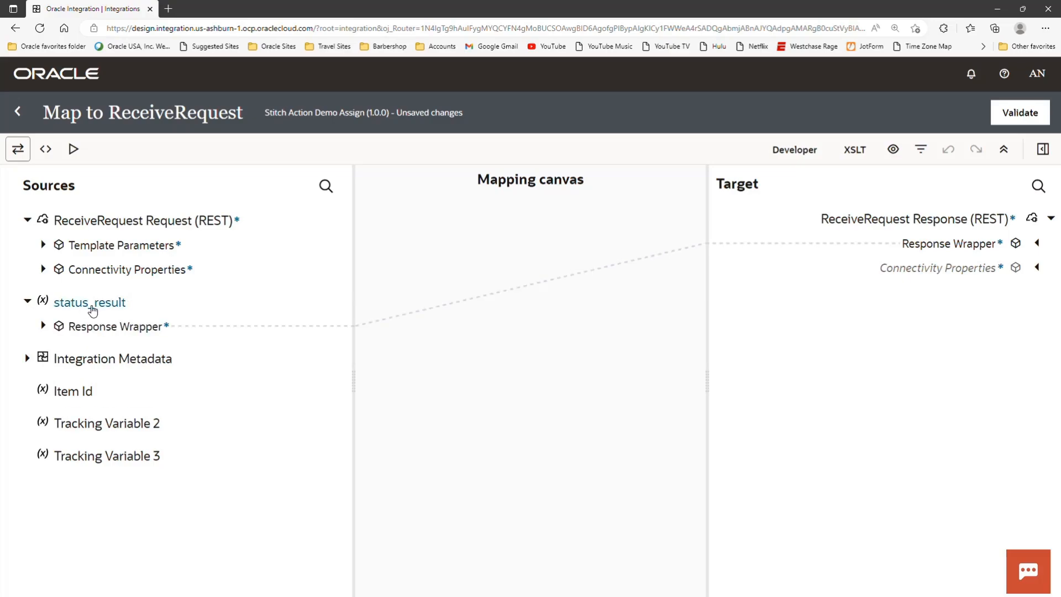
click(43, 326)
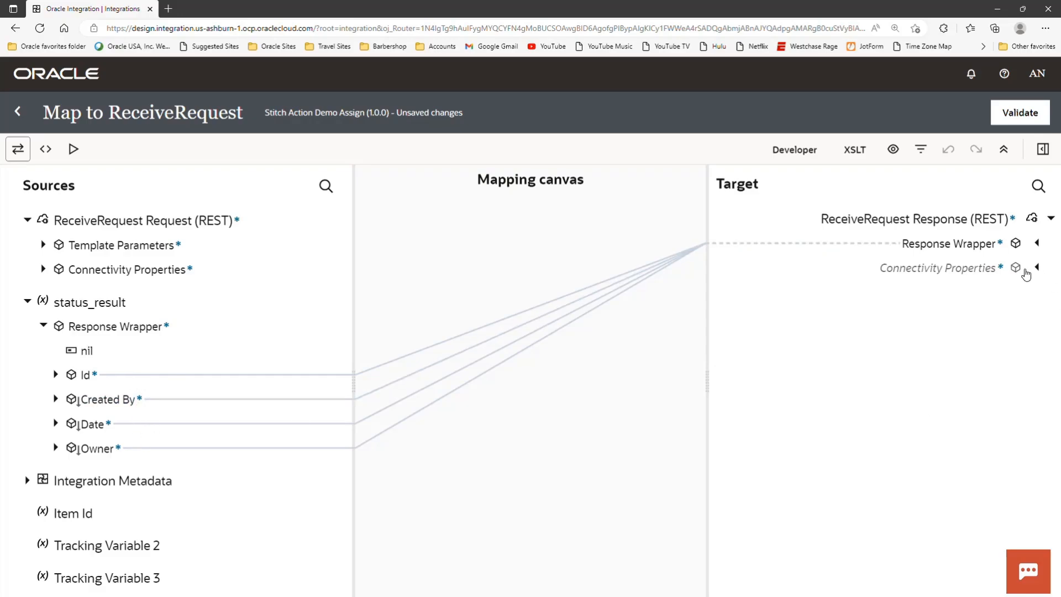
click(1038, 245)
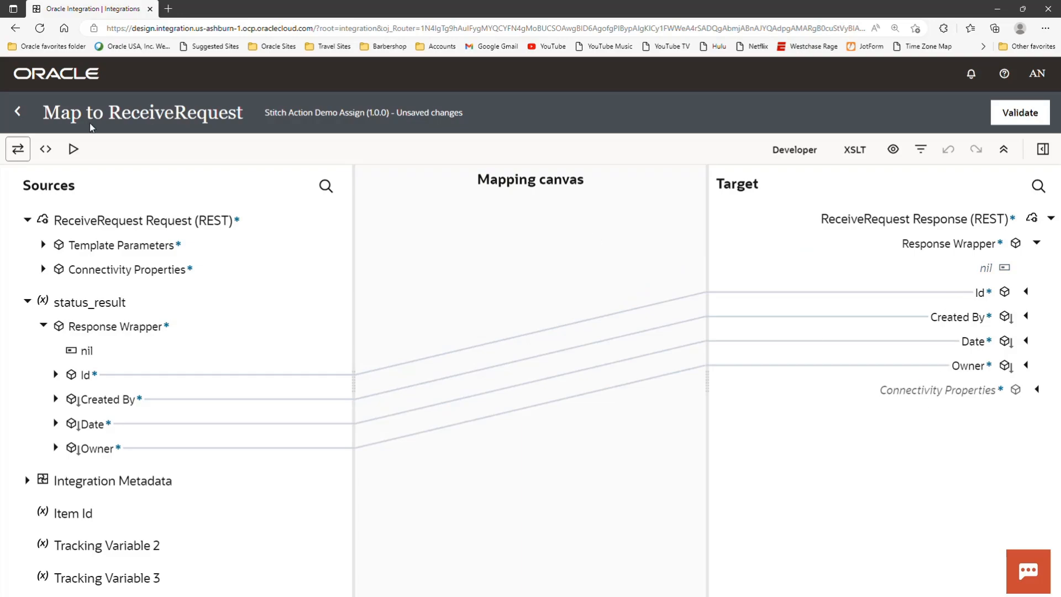
click(18, 112)
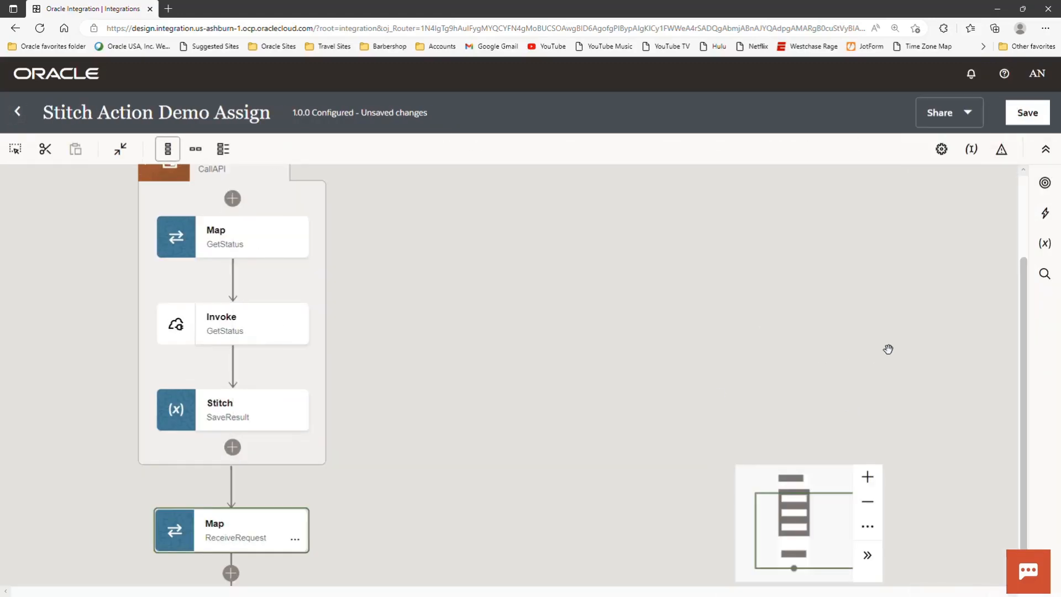
- Add a global variable of type Object and expand the GetStatus executeResponse source to examine the structures available for its type
click(1045, 248)
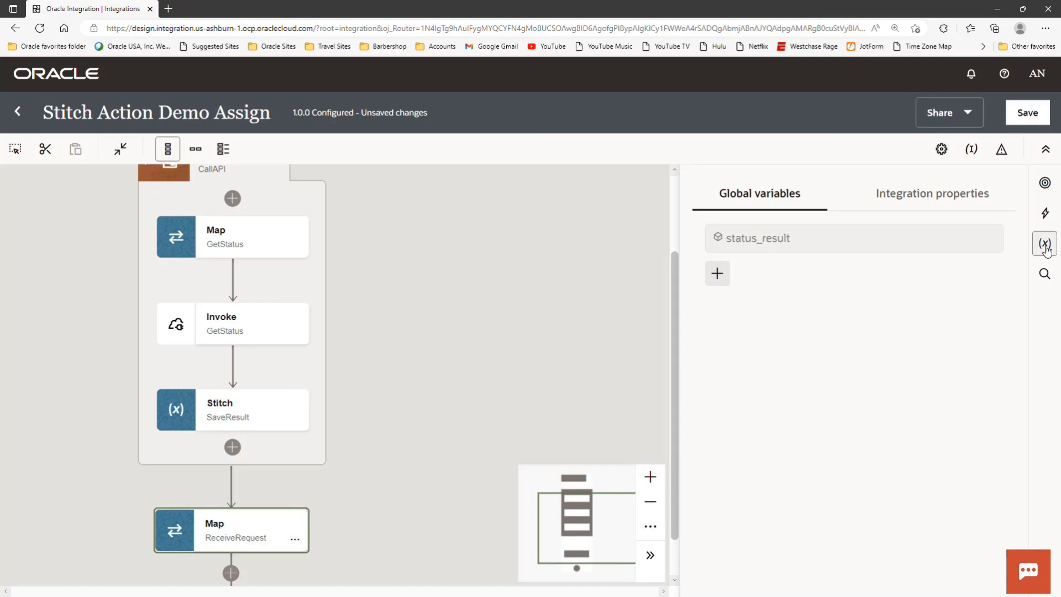
click(720, 275)
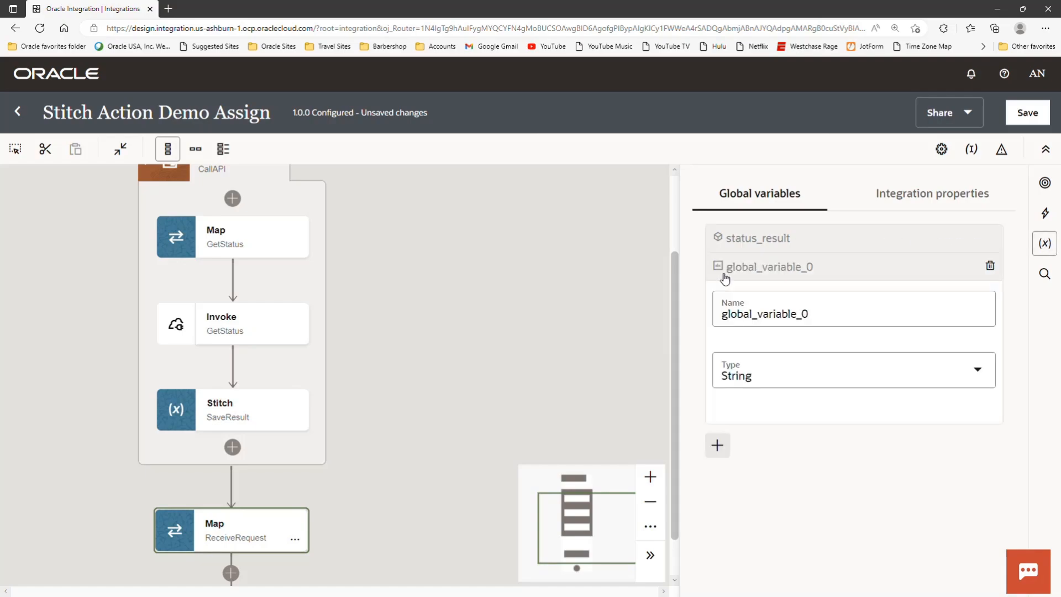
click(978, 379)
click(977, 376)
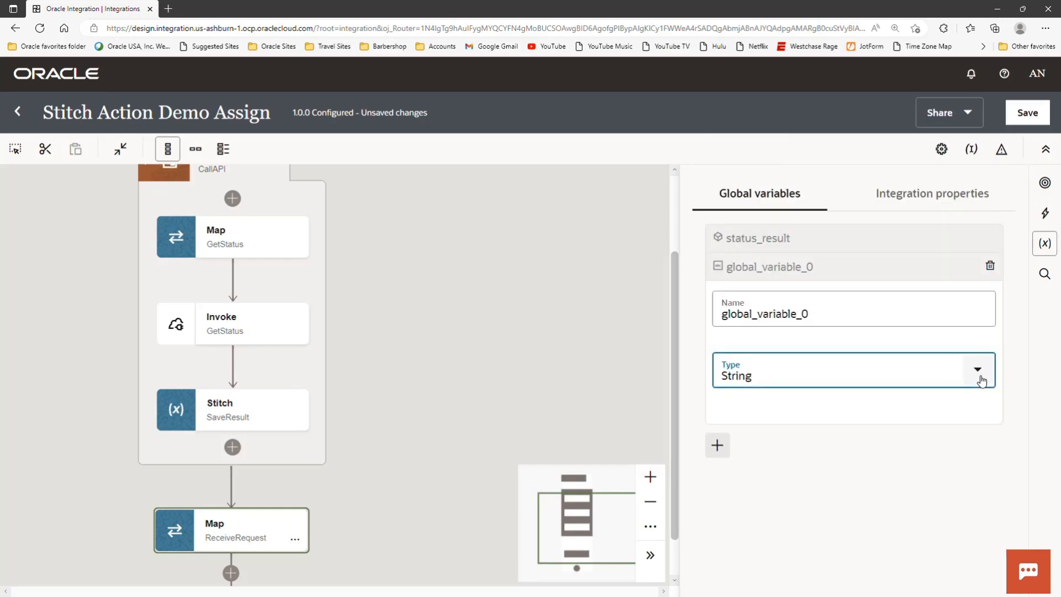
click(978, 374)
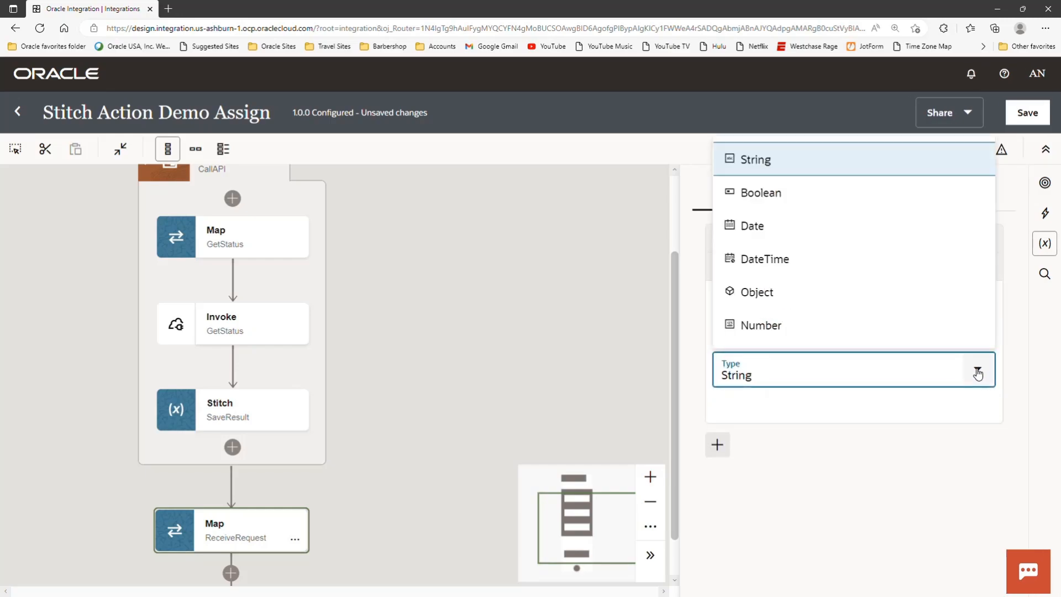
click(768, 293)
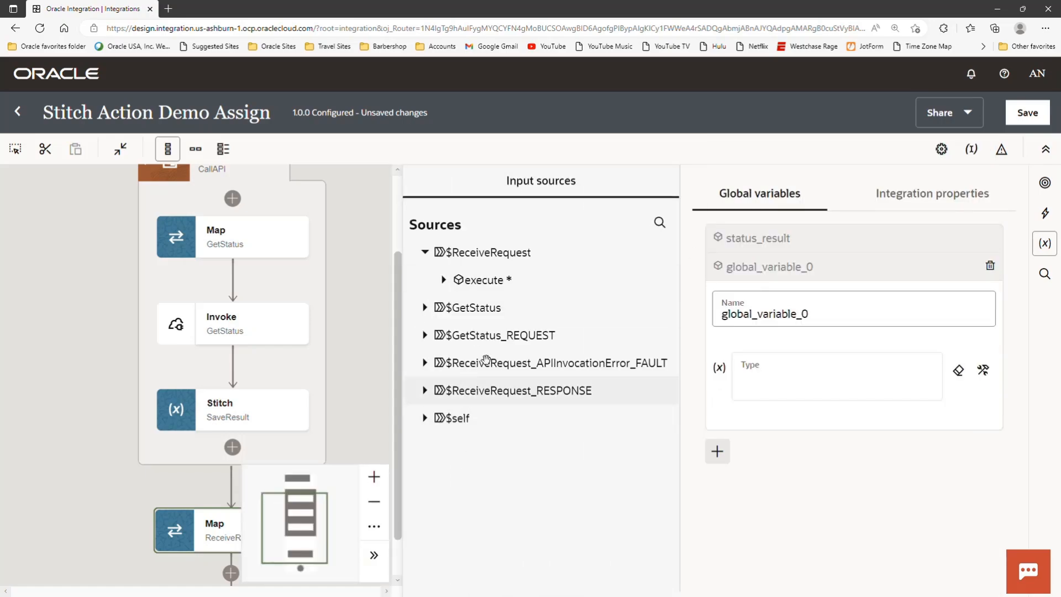
click(426, 309)
click(443, 335)
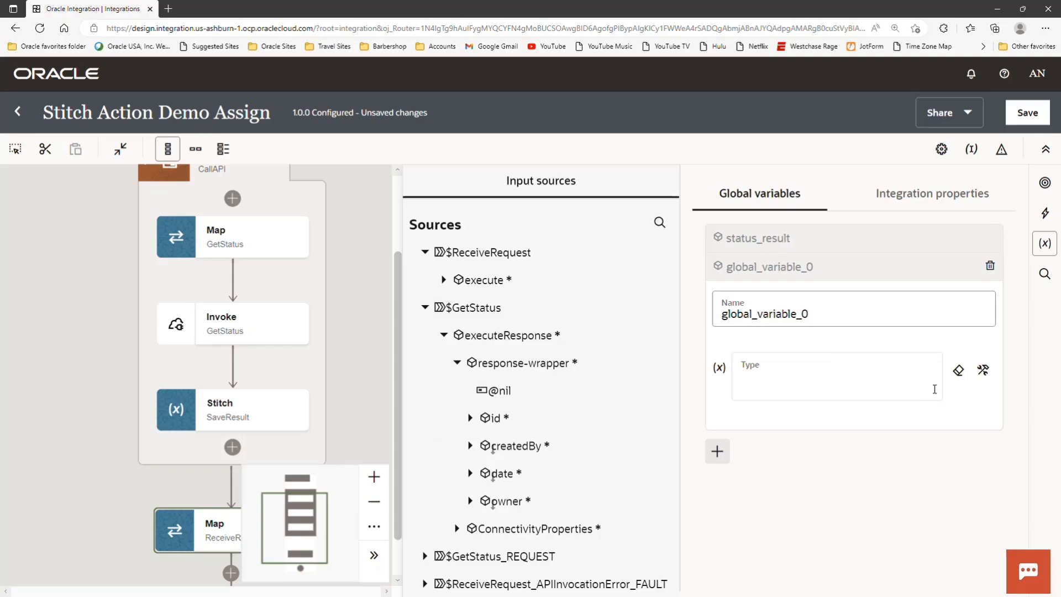
- Delete the global variable global_variable_0 and return to the full integration canvas
click(990, 266)
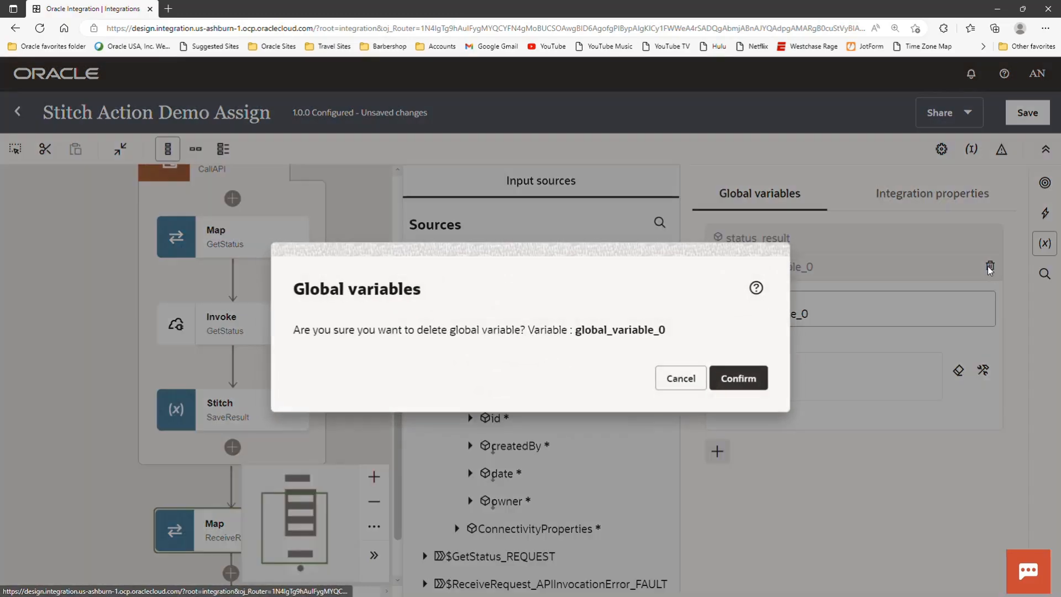
click(741, 379)
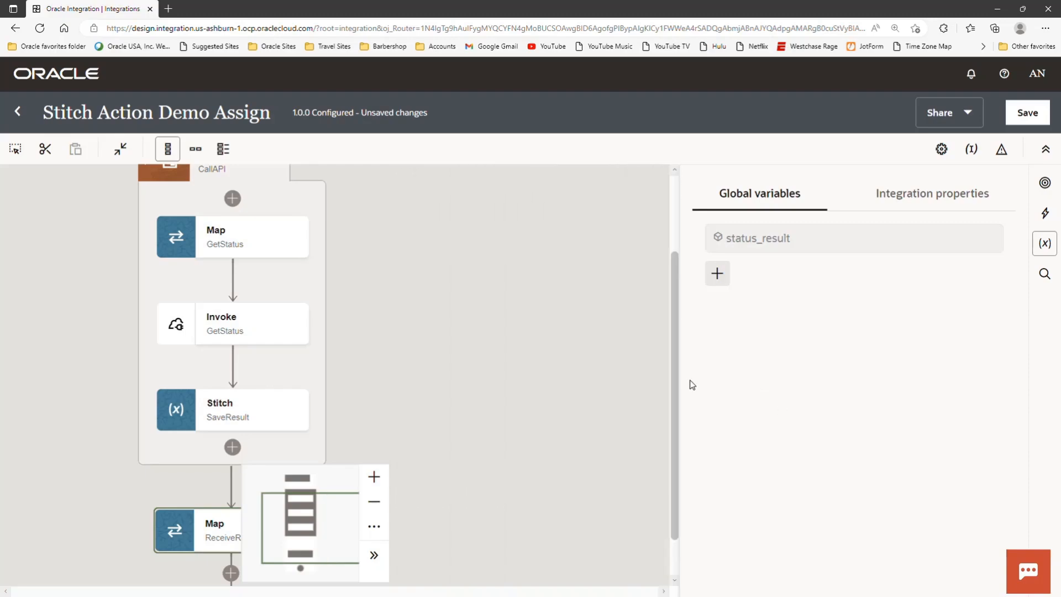
click(597, 362)
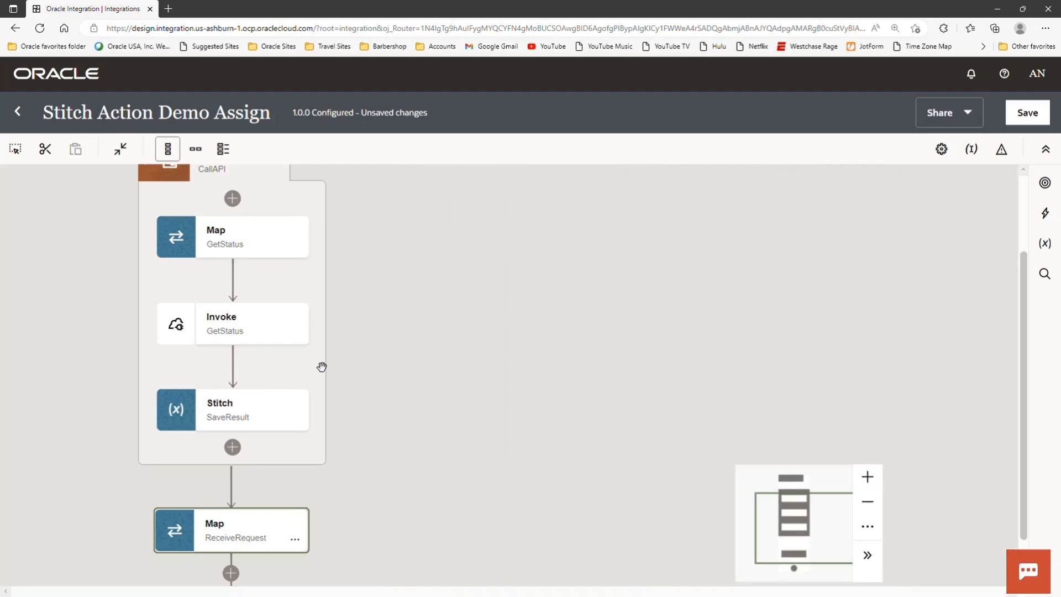
- View the available integration actions, including Data stitch, and return to the canvas without adding one
click(296, 418)
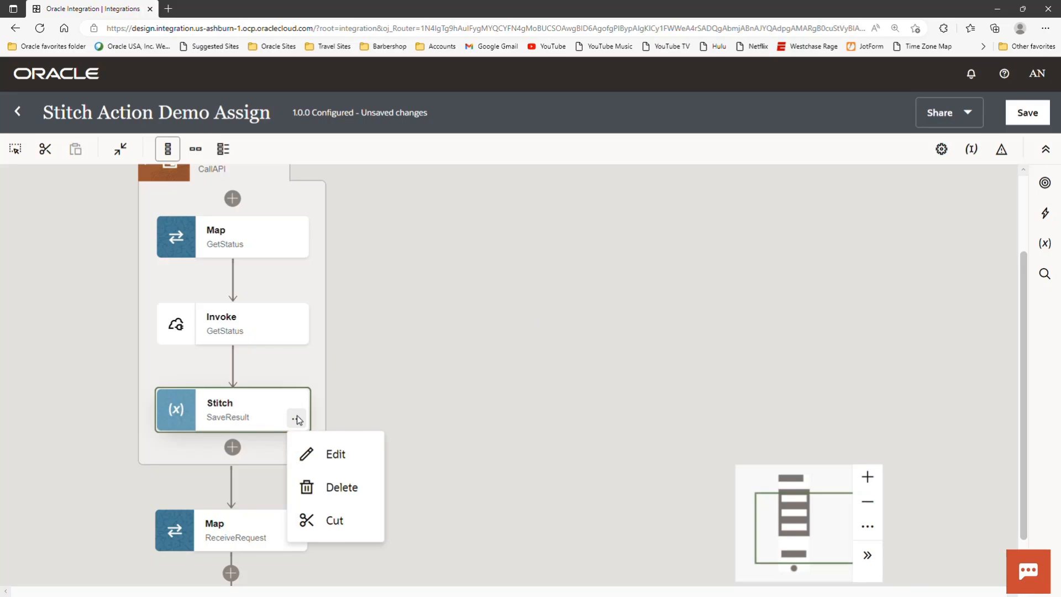
click(464, 390)
click(1045, 214)
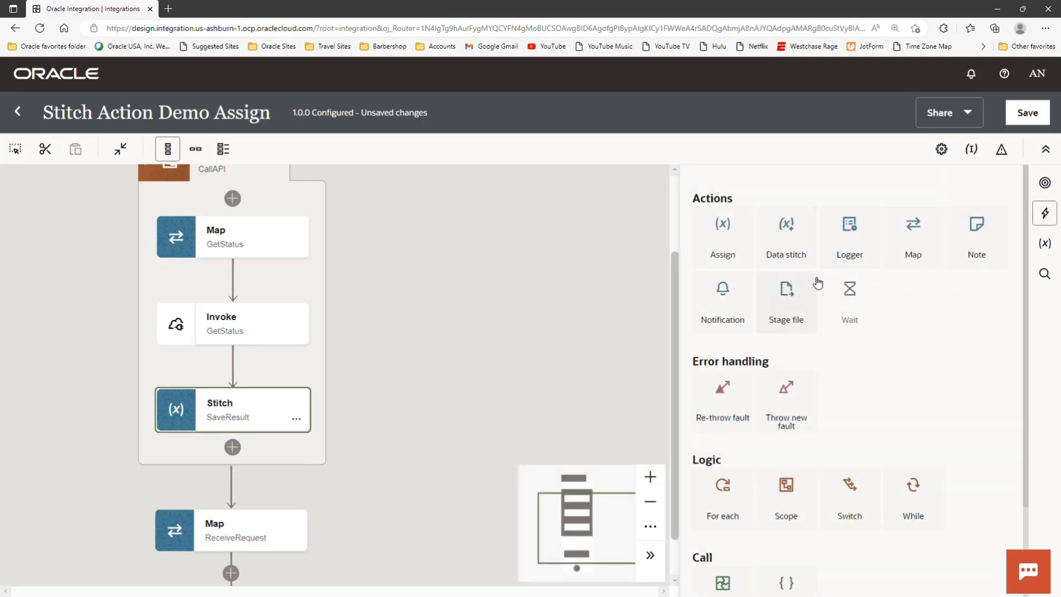
drag(792, 259, 596, 356)
- Open the SaveResult stitch configuration, expand the id assignment and switch its variable to the full path expression
click(302, 422)
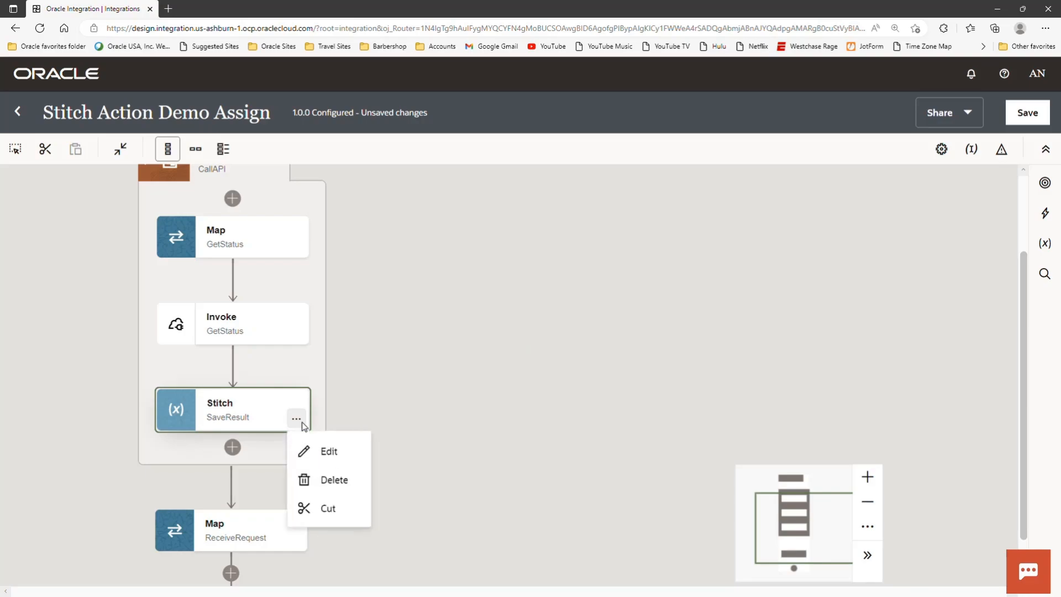
click(333, 448)
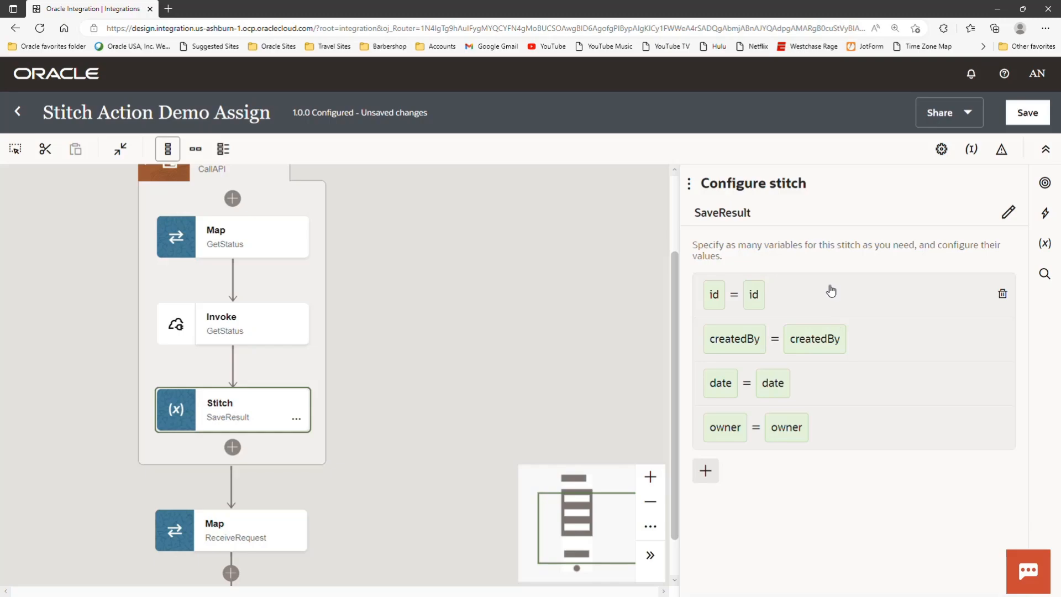
click(912, 301)
click(989, 351)
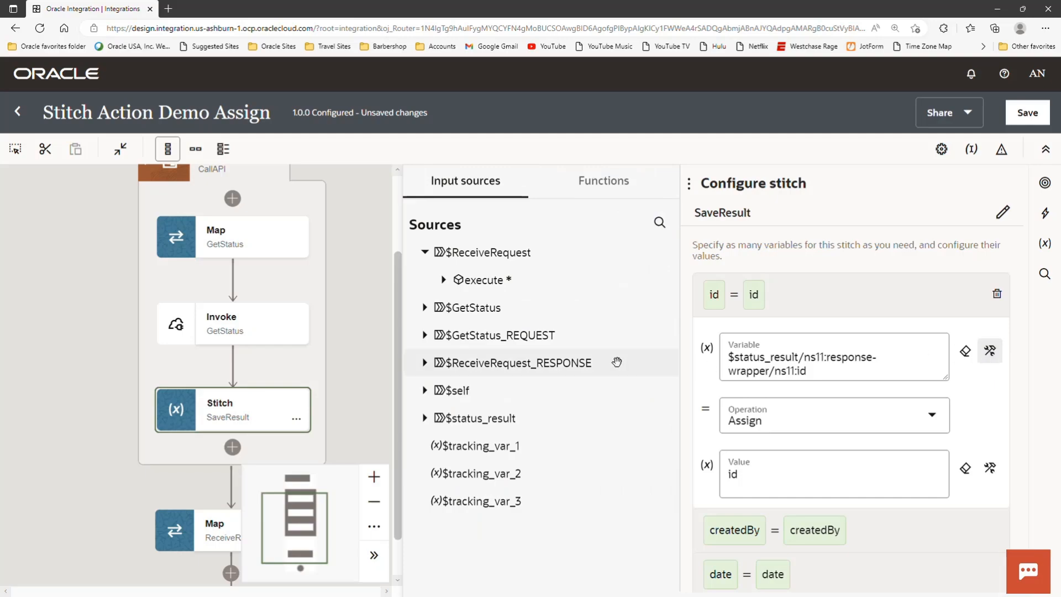
- Expand the $status_result source down to its response-wrapper fields to examine the variable's structure
click(425, 418)
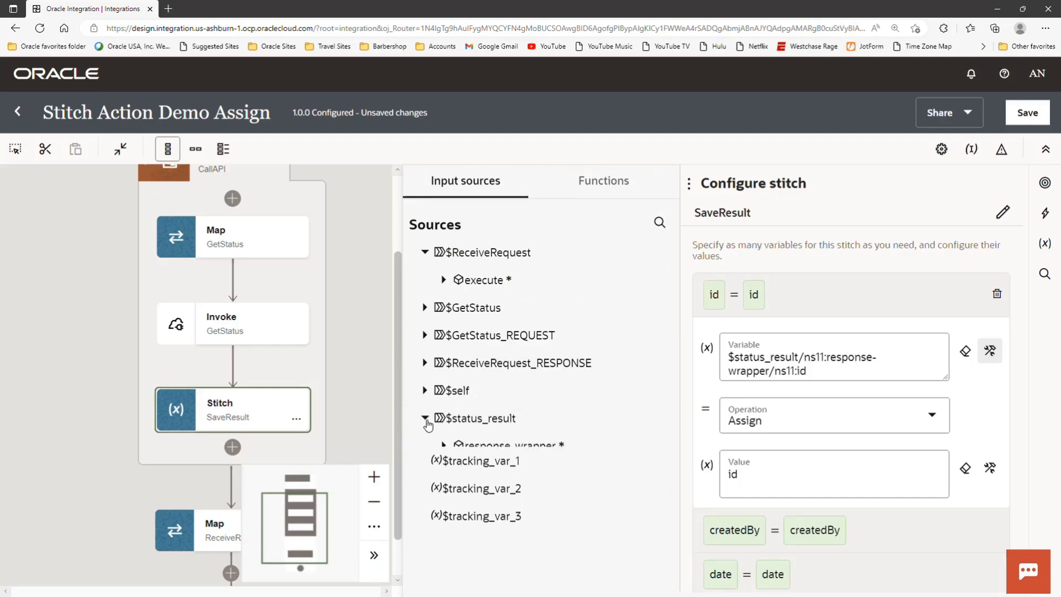
click(444, 447)
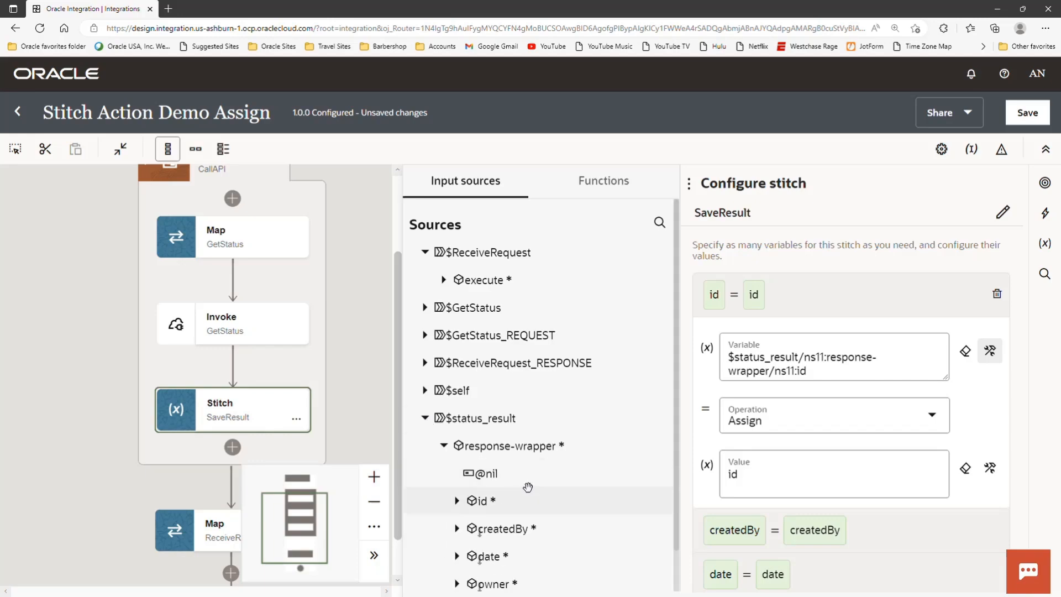
scroll(530, 487, down, 3)
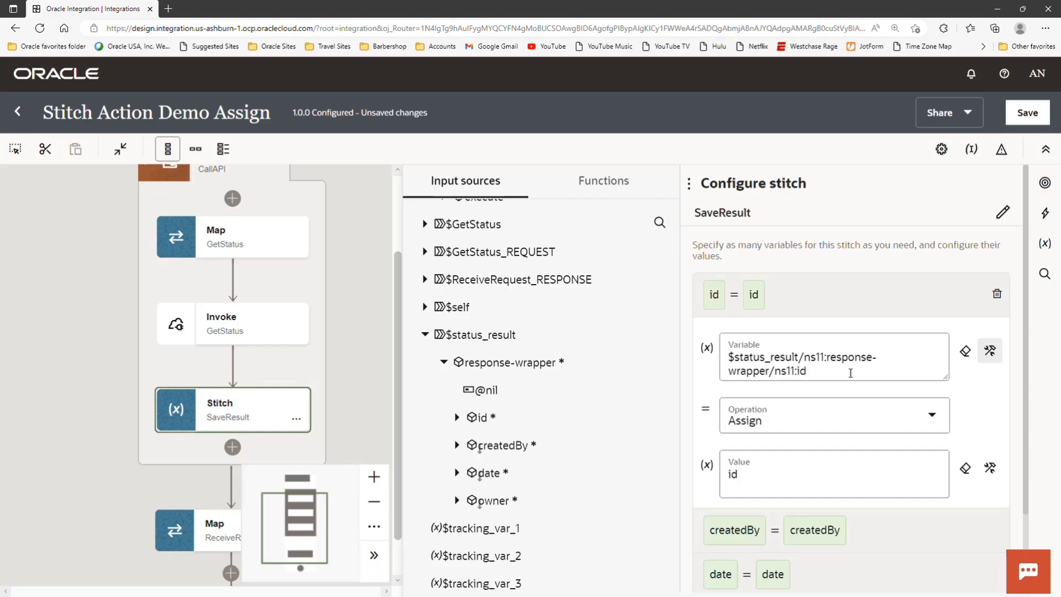
- Expand the createdBy, date and owner assignments in turn and switch the owner value to its full path expression
scroll(880, 323, down, 3)
click(879, 430)
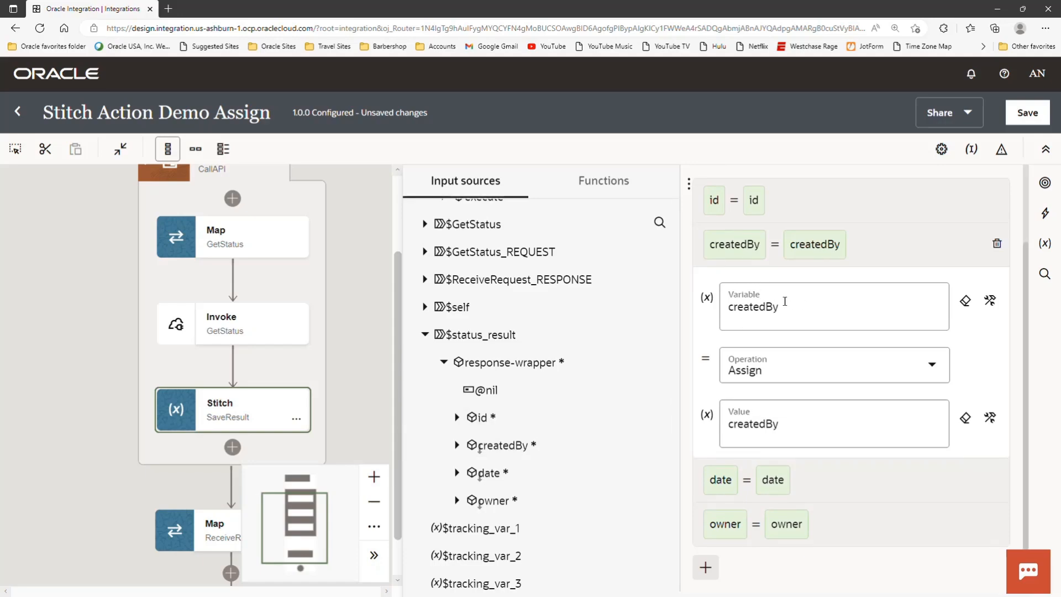
click(858, 485)
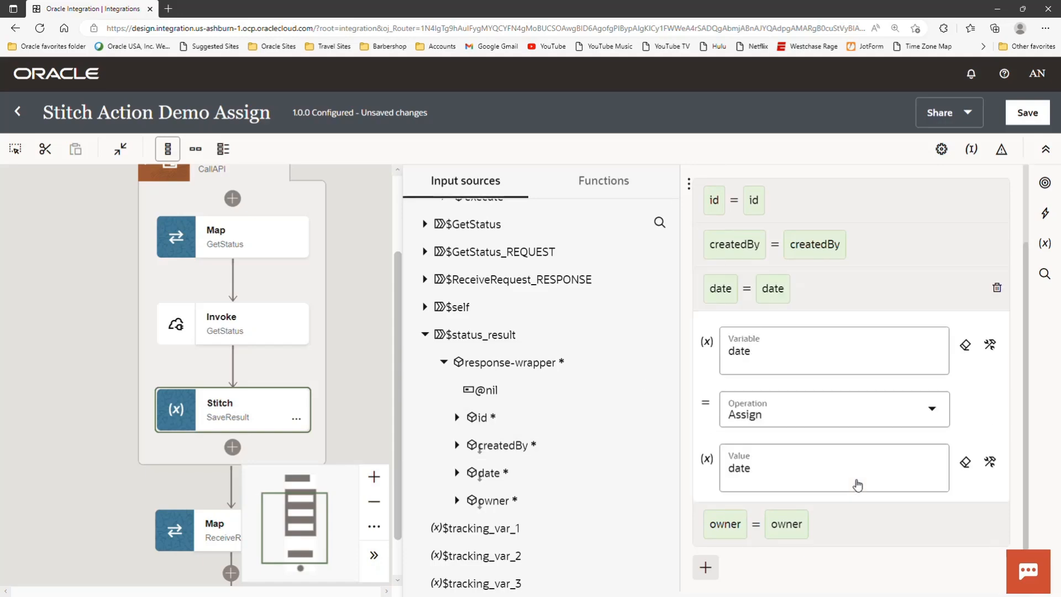
click(876, 534)
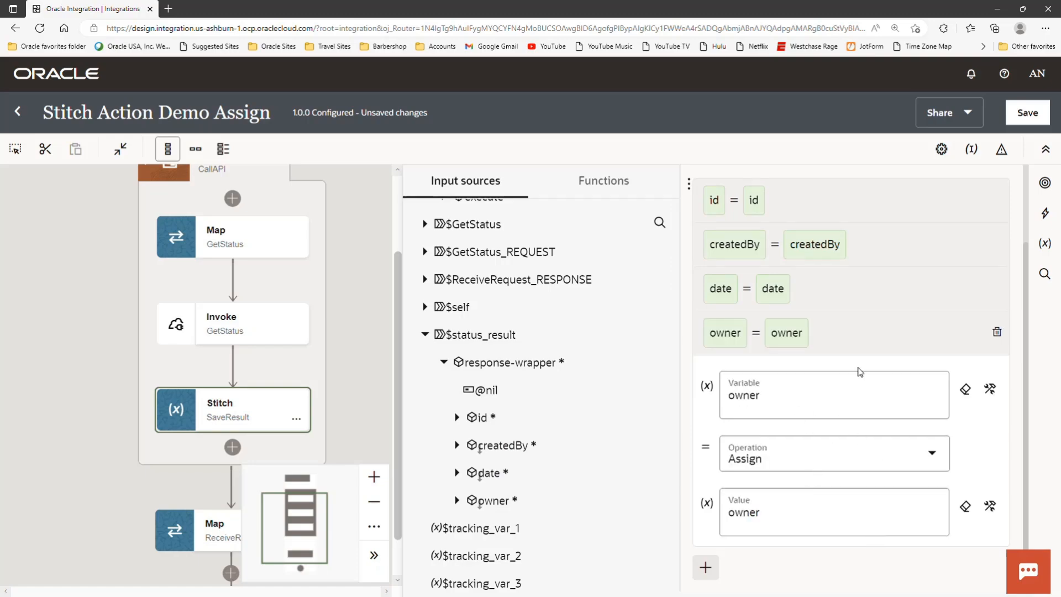
click(988, 506)
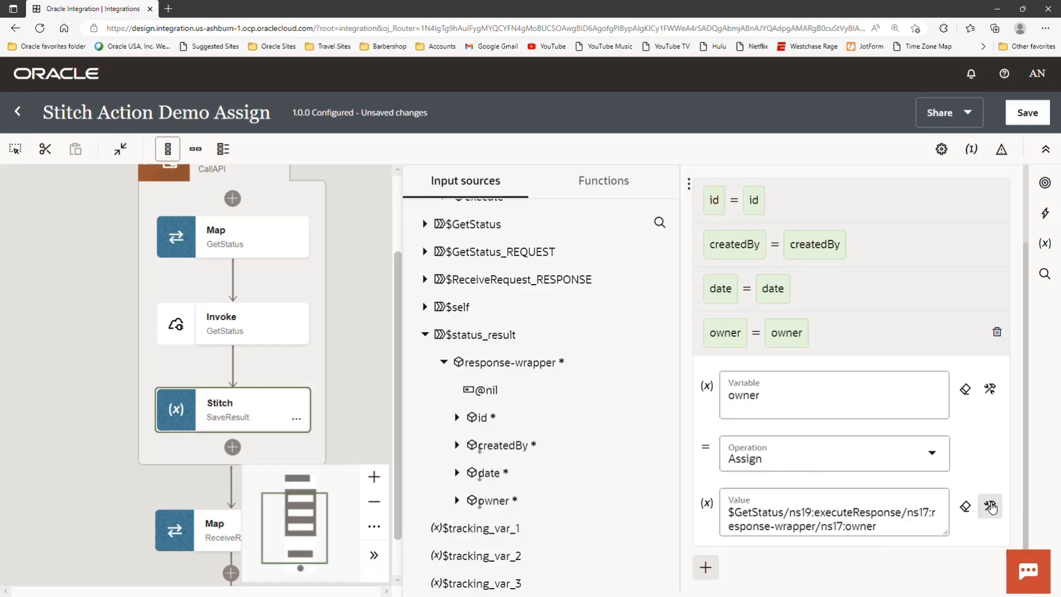
- Collapse $status_result, expand $GetStatus executeResponse to the response-wrapper fields, and close the SaveResult stitch configuration
click(425, 334)
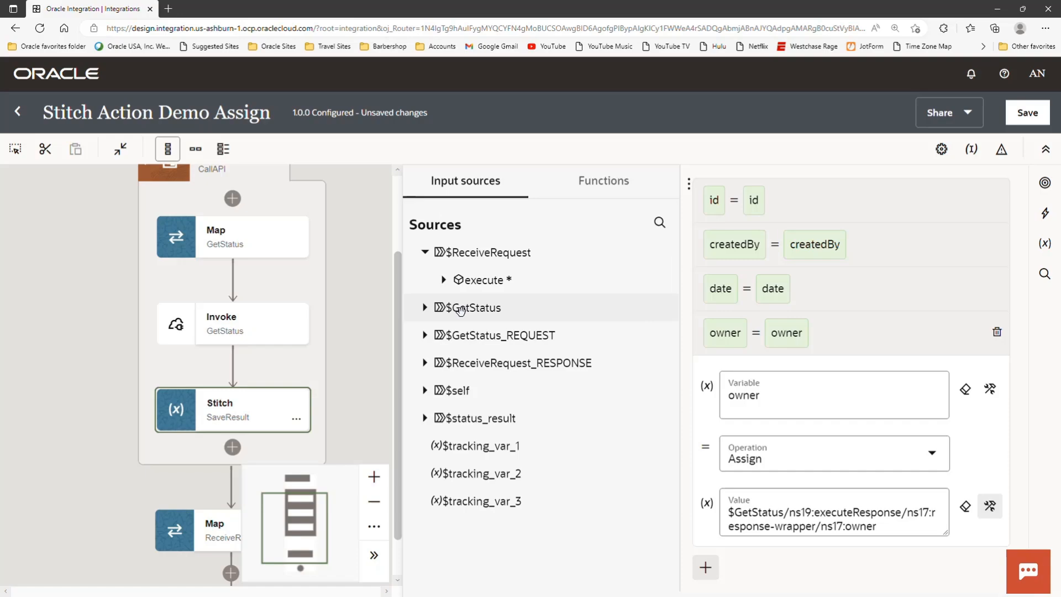
click(426, 308)
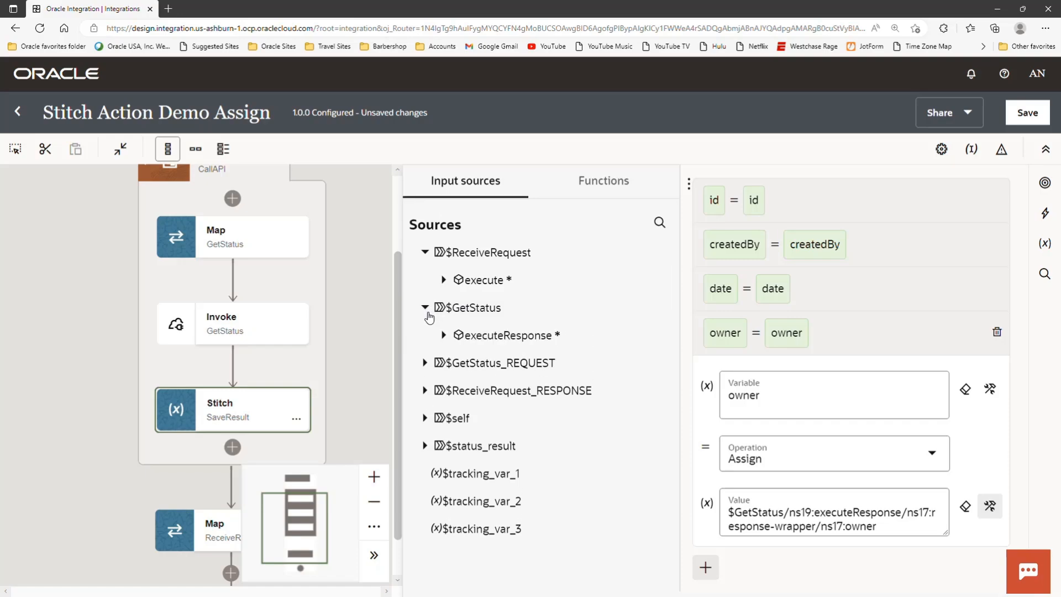
click(442, 336)
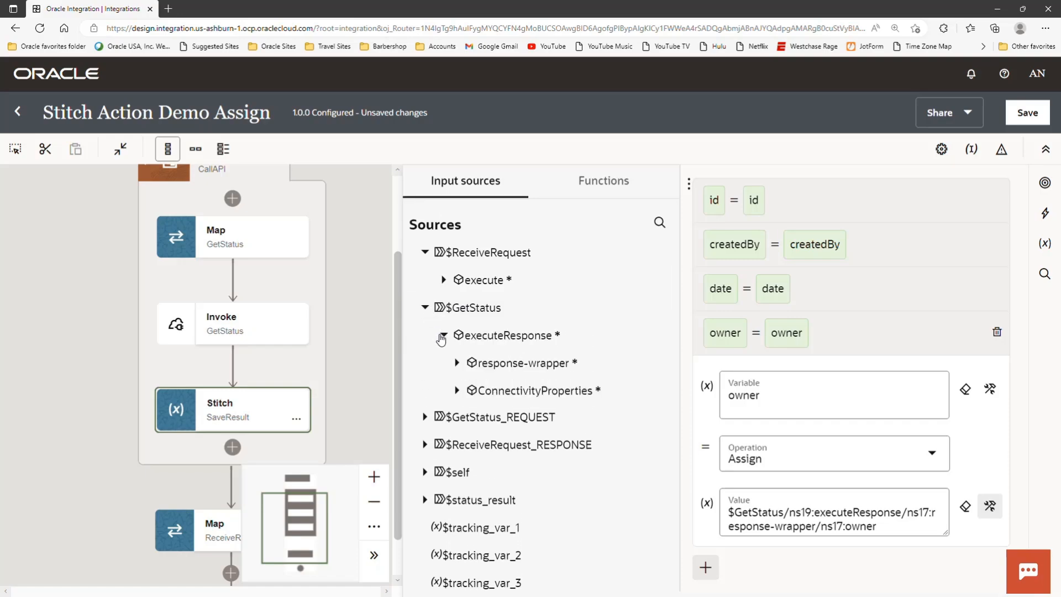
click(458, 363)
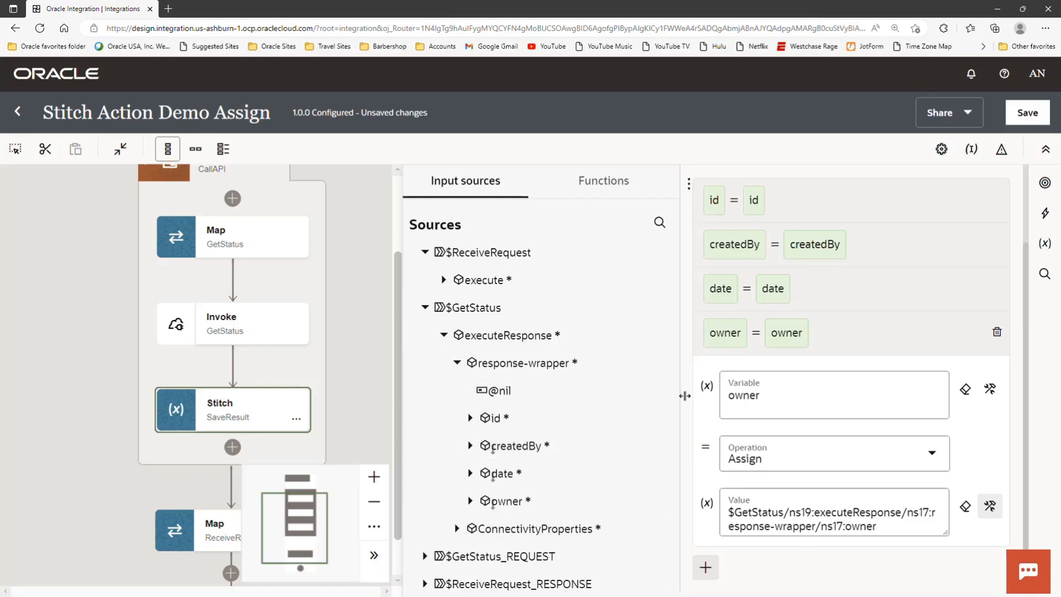
click(367, 350)
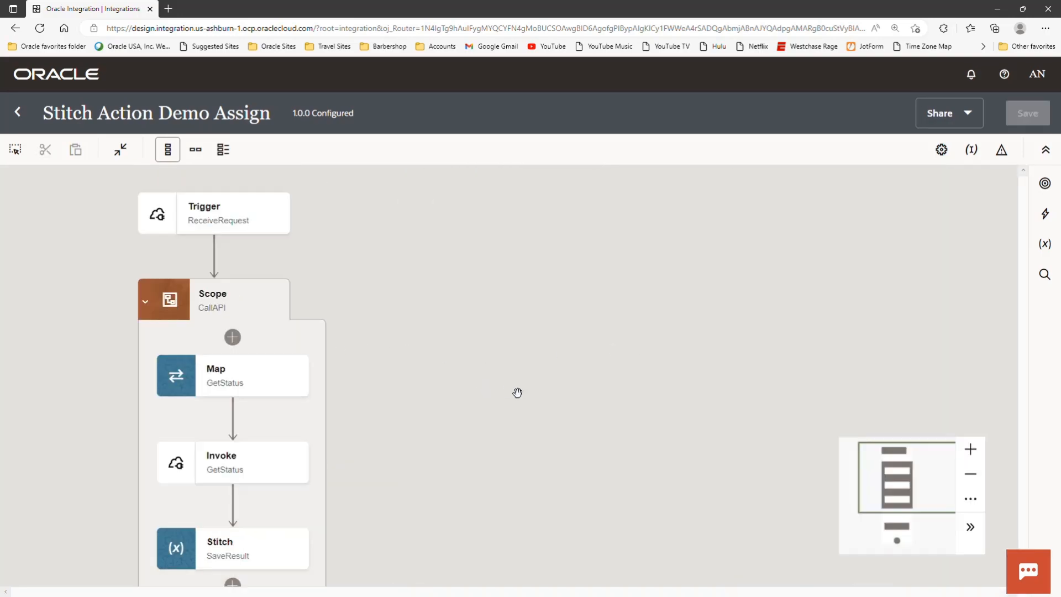
mouse_move(517, 392)
mouse_down()
mouse_move(516, 363)
mouse_move(508, 388)
mouse_up()
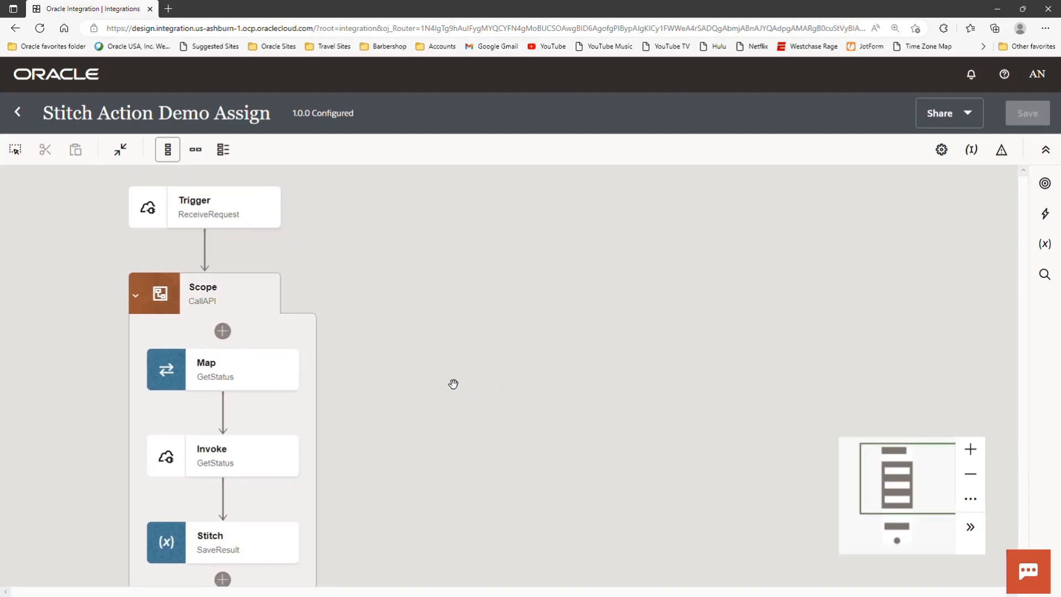
- Show the Default Handler among the fault handlers of the CallAPI scope
drag(384, 401, 393, 364)
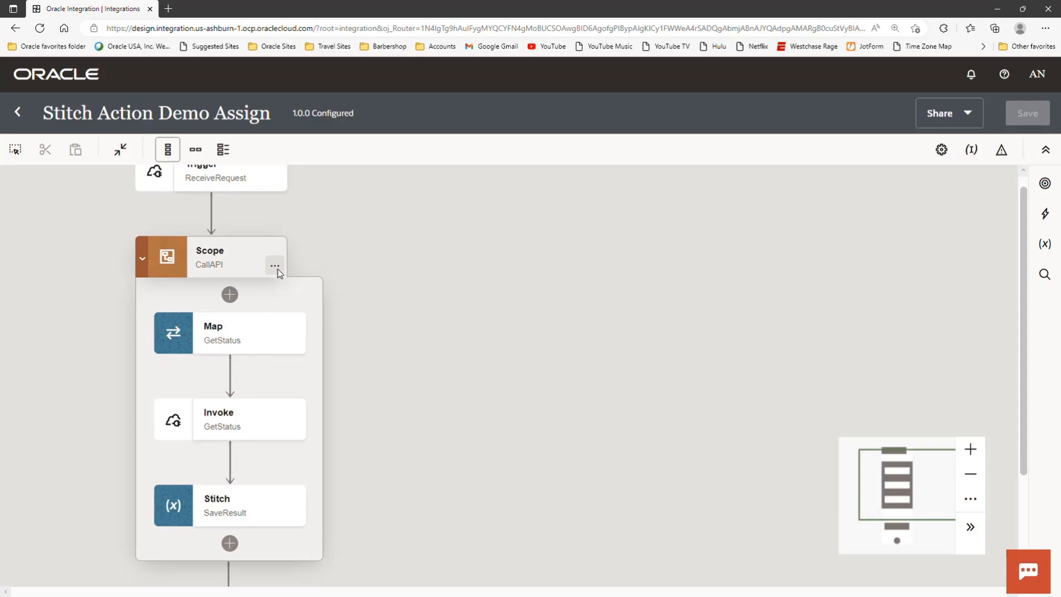
click(276, 267)
mouse_move(384, 370)
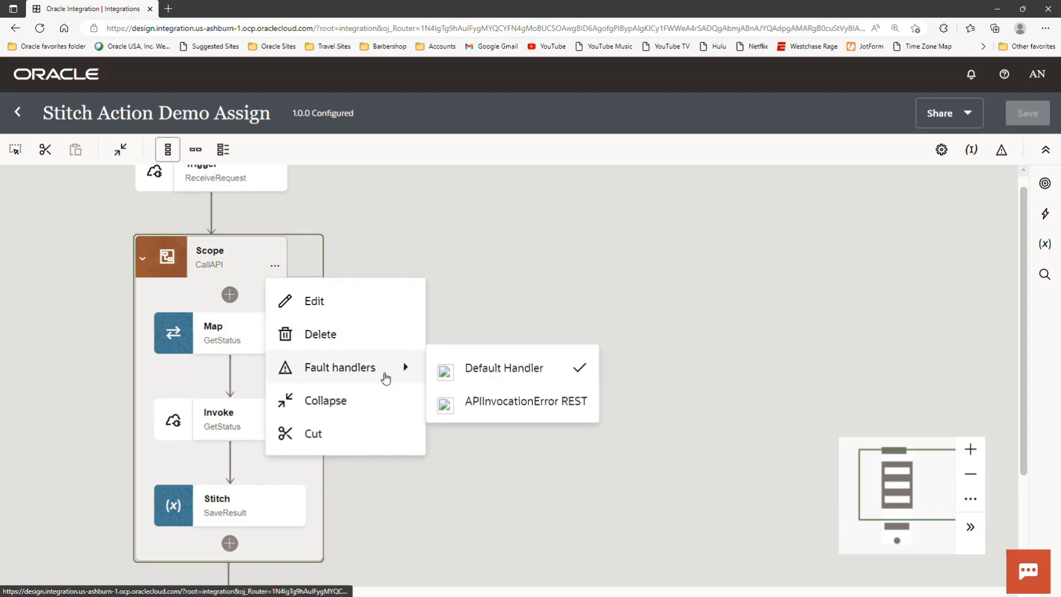
click(489, 367)
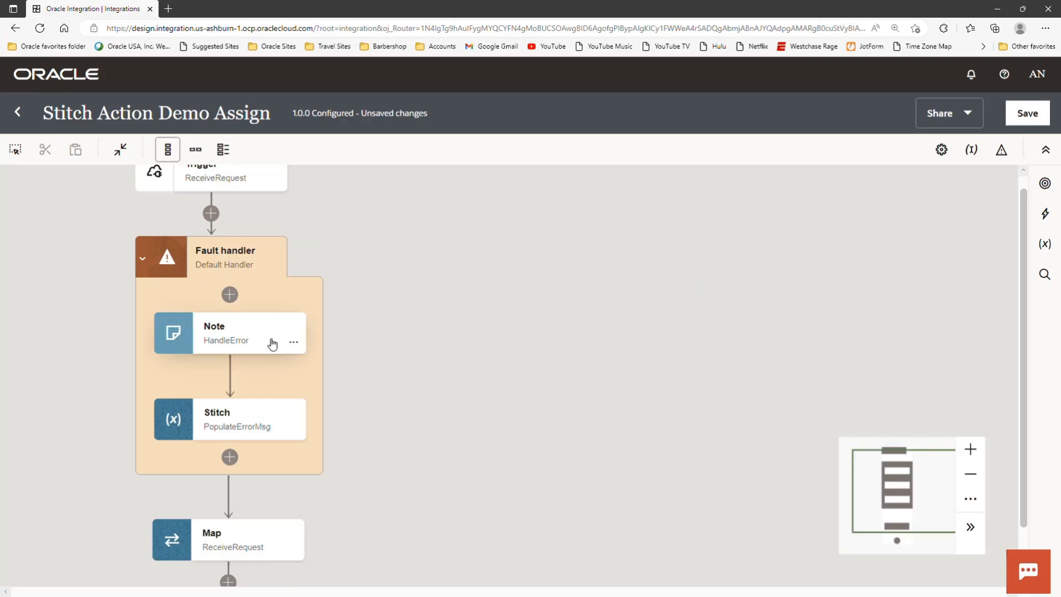
- Read the HandleError note's description and open the PopulateErrorMsg stitch for editing
mouse_move(287, 333)
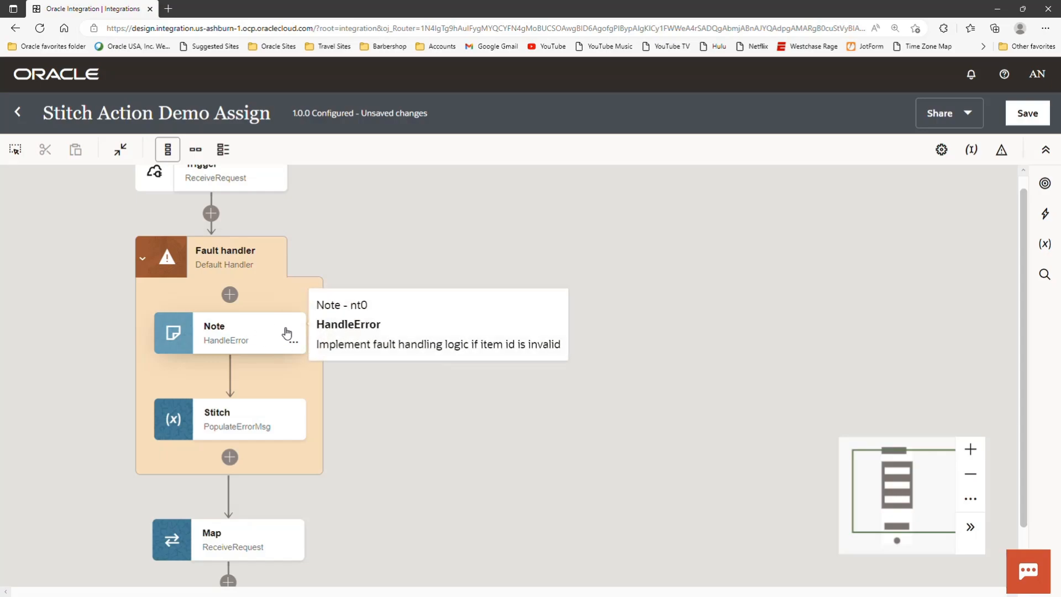
mouse_move(280, 426)
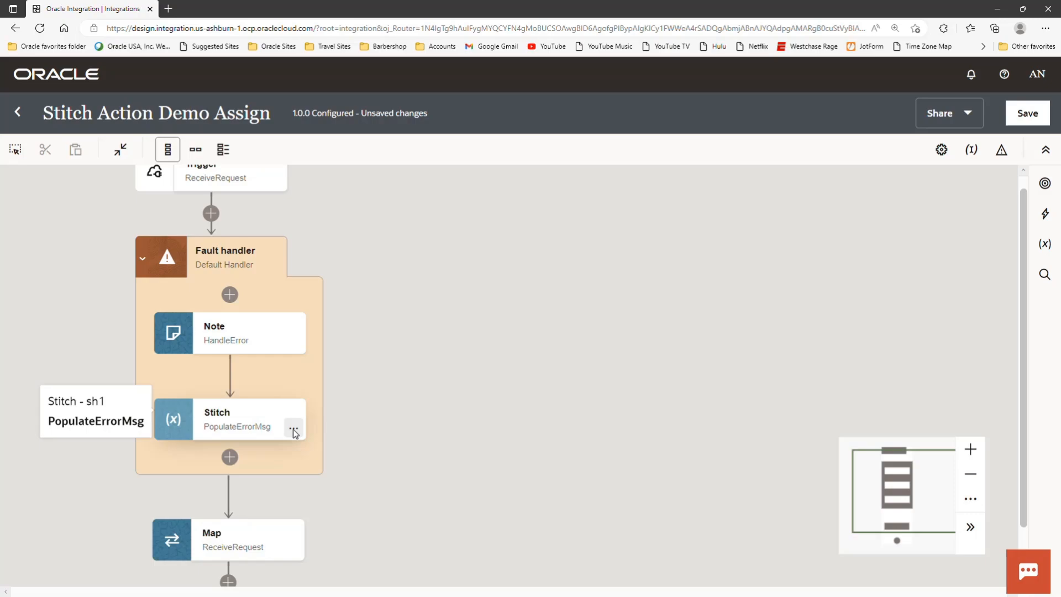
click(294, 430)
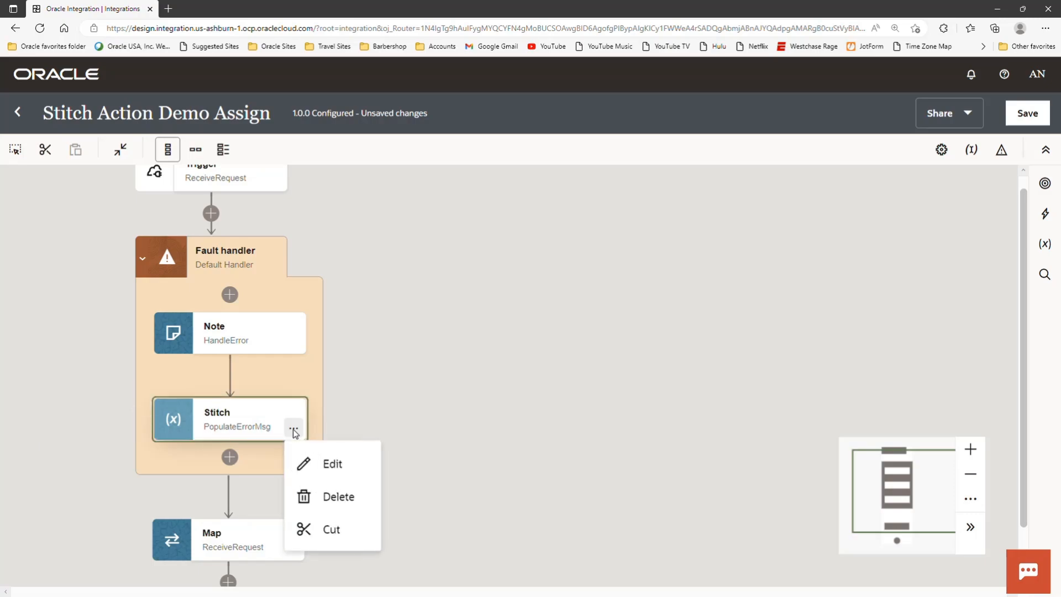
click(327, 467)
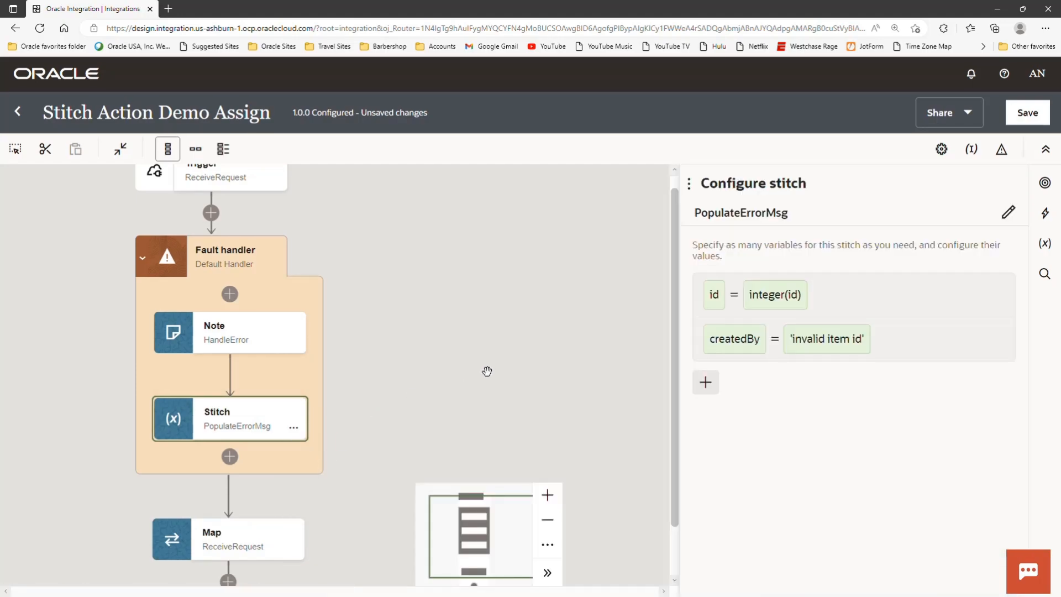
- Expand the id assignment, switch its variable and value to full path expressions, and expand the $ReceiveRequest source to the TemplateParameters id
click(887, 294)
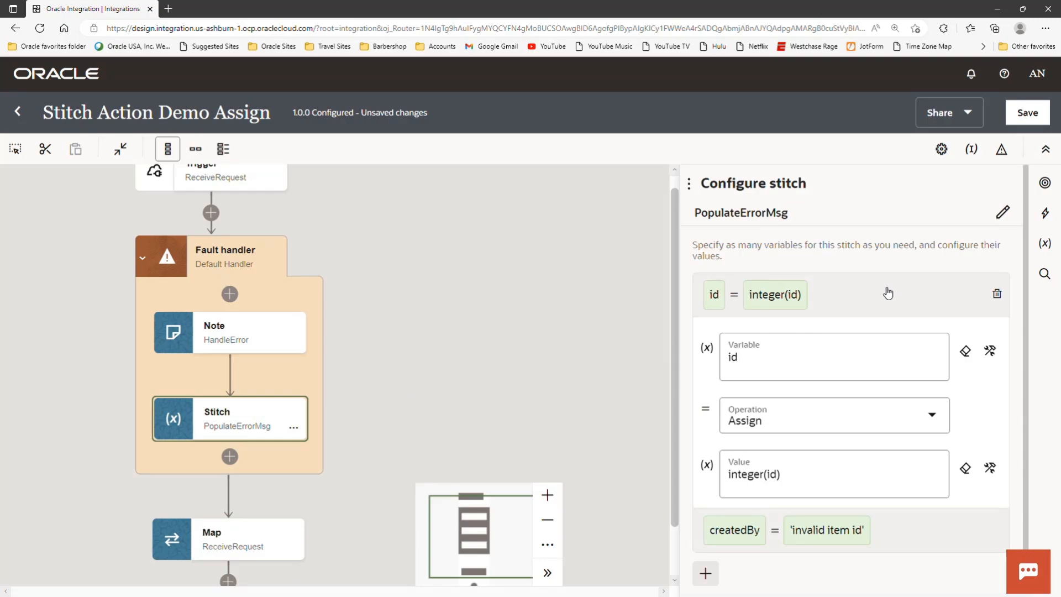
click(990, 351)
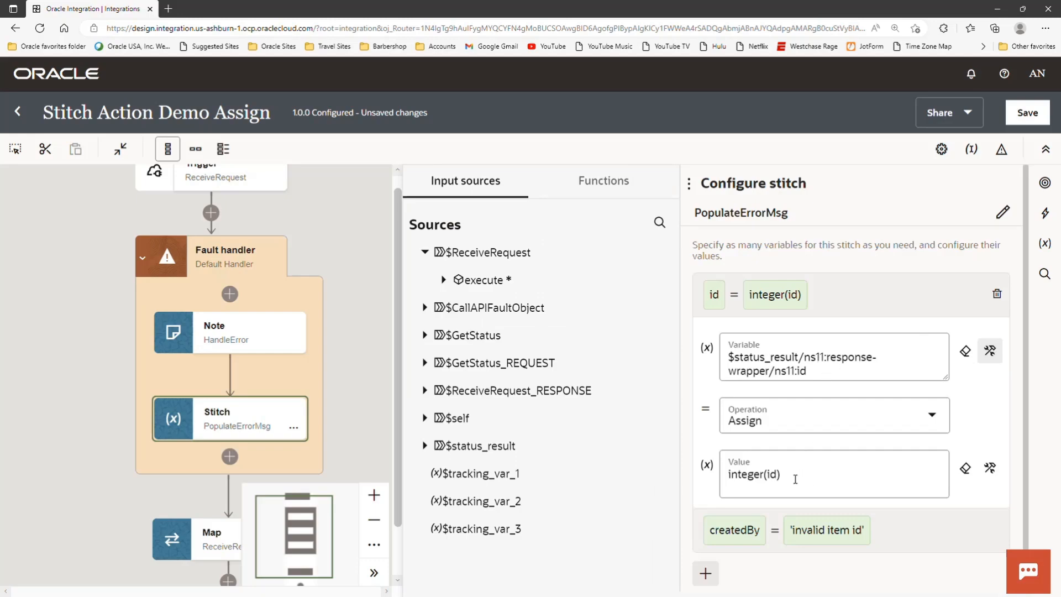
click(991, 469)
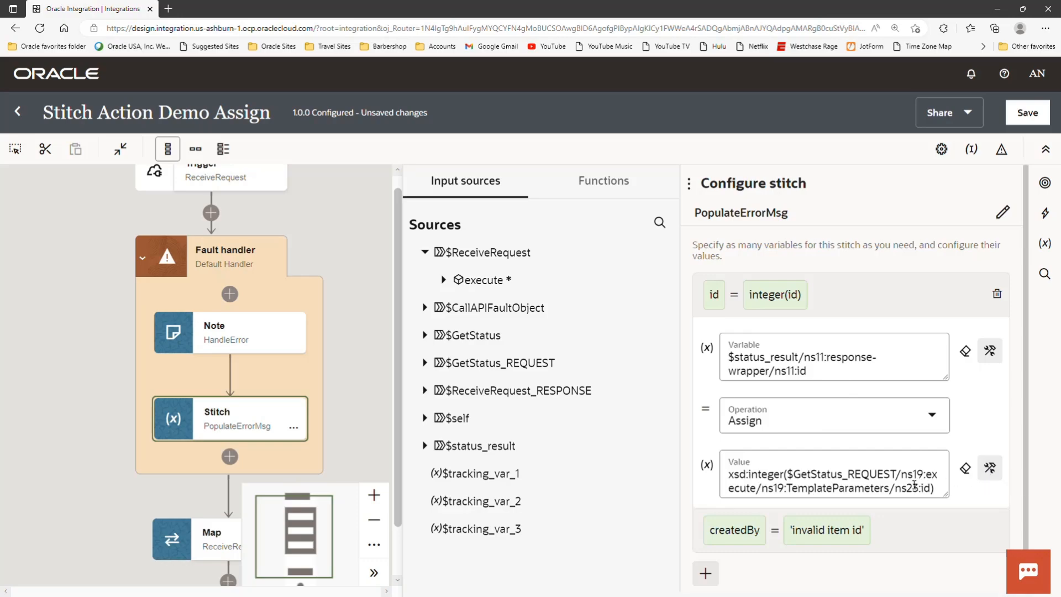
scroll(915, 484, down, 1)
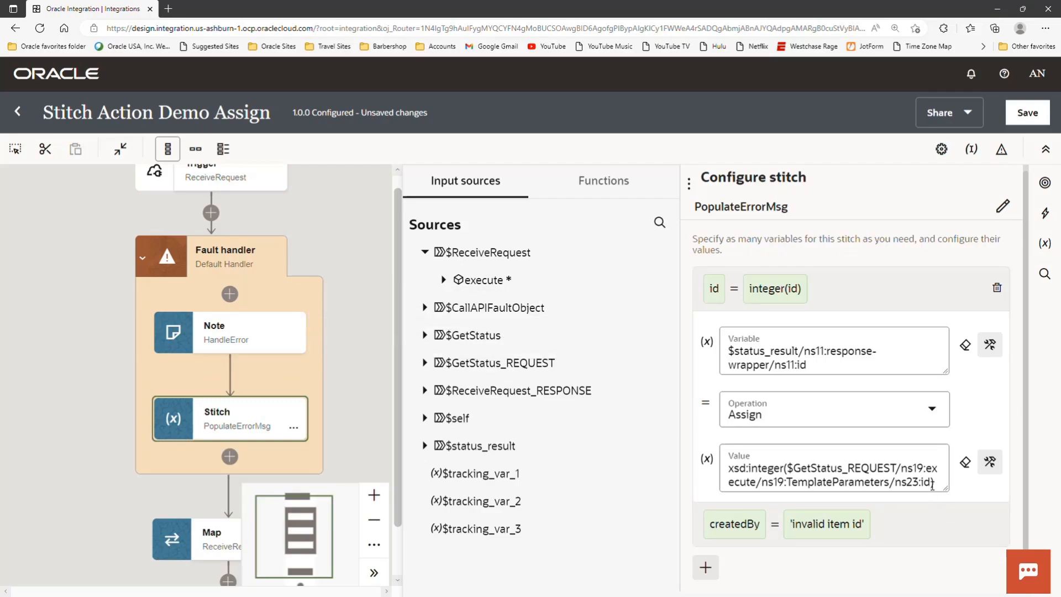
click(444, 281)
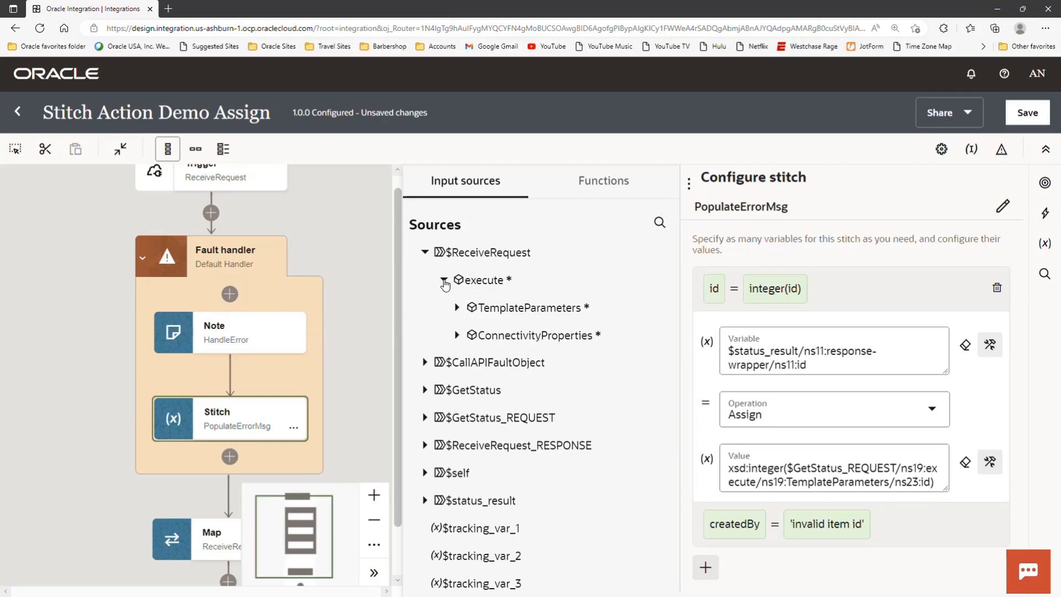
click(456, 308)
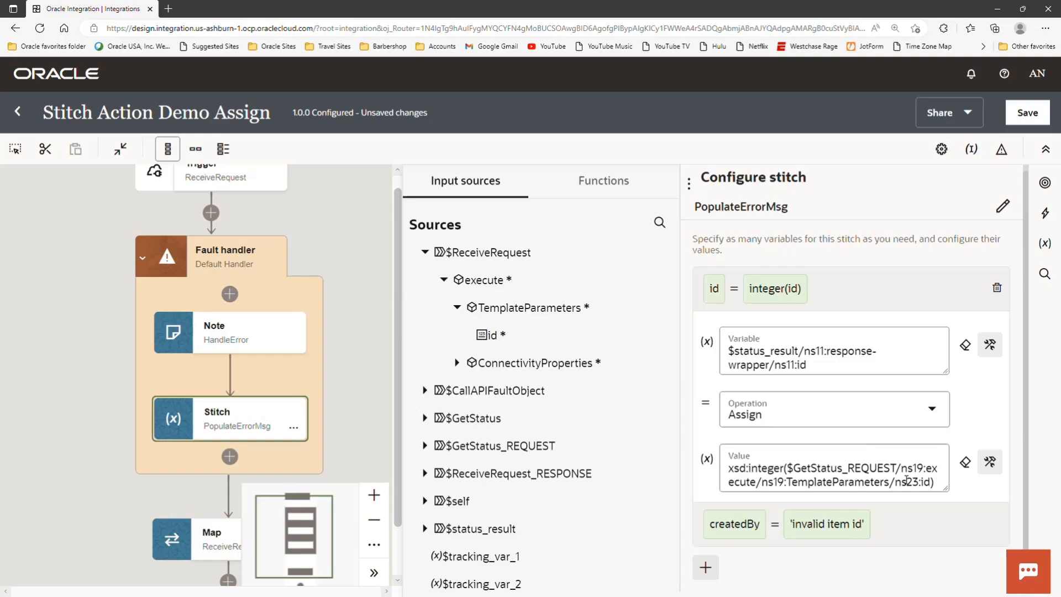
- Expand the createdBy assignment, switch its variable to the full path expression, check its value, and close the PopulateErrorMsg configuration
click(933, 298)
click(927, 340)
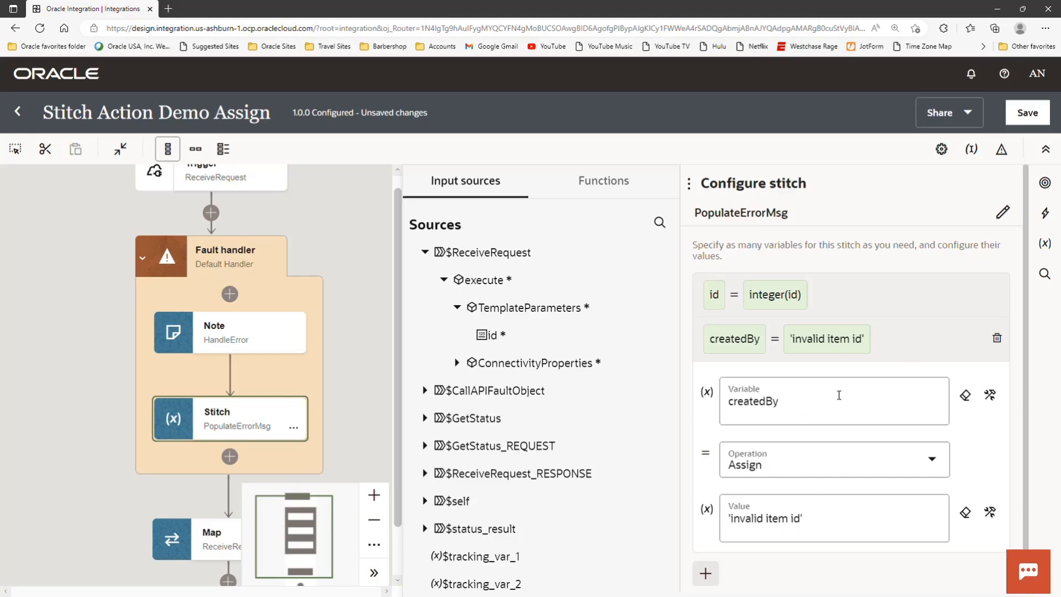
click(990, 395)
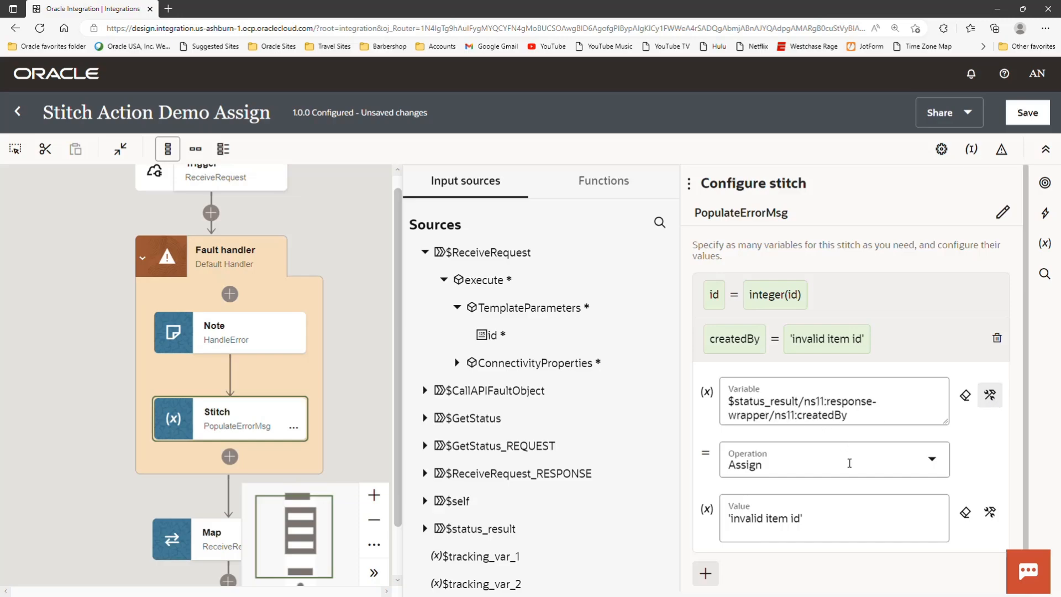
click(813, 518)
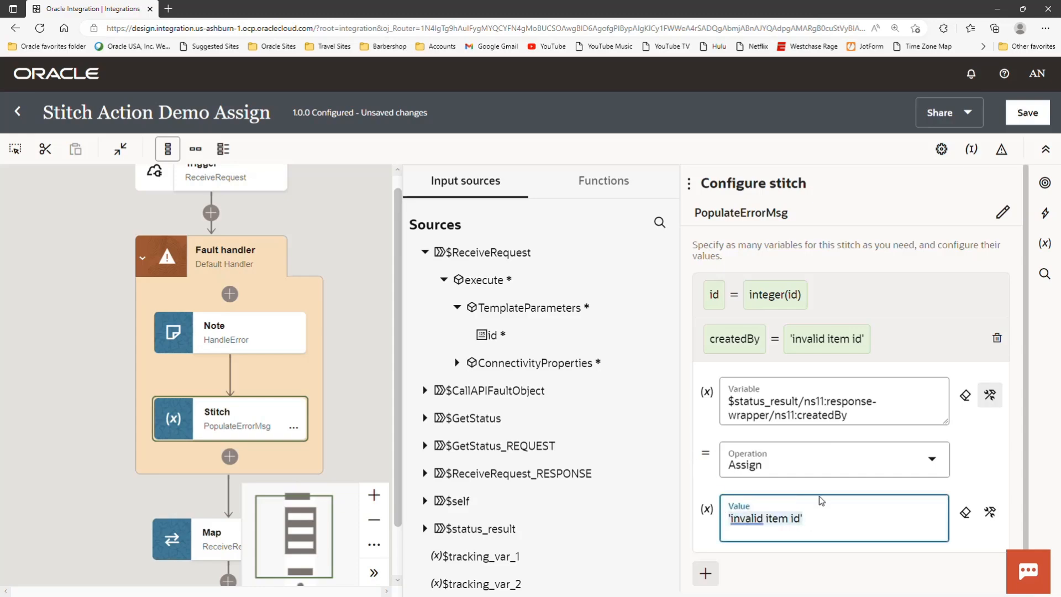
click(359, 326)
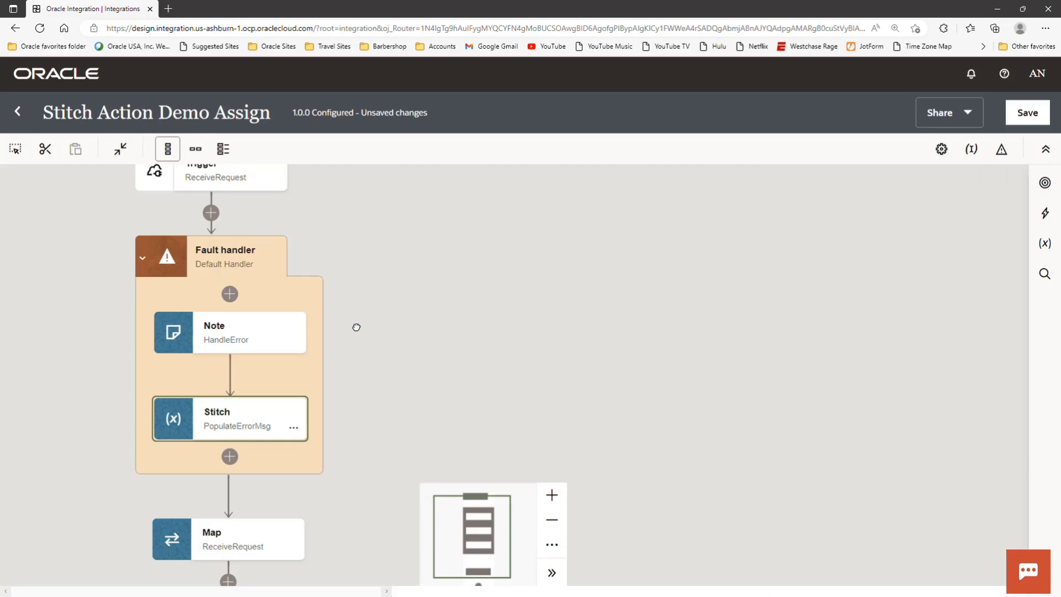
- Switch from the Default Handler back to the CallAPI scope block and collapse the scope
click(275, 268)
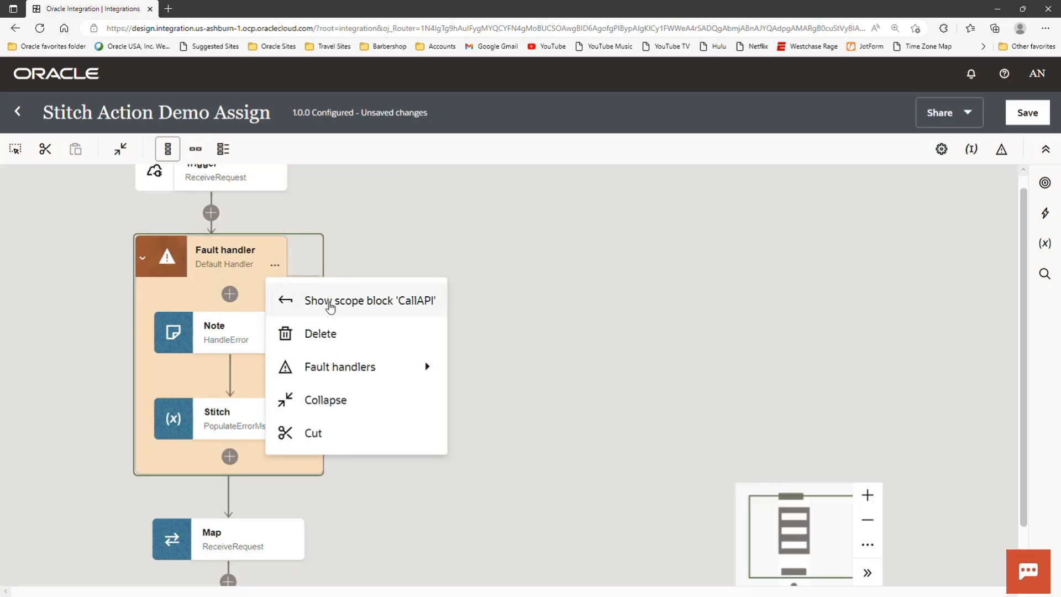
click(335, 312)
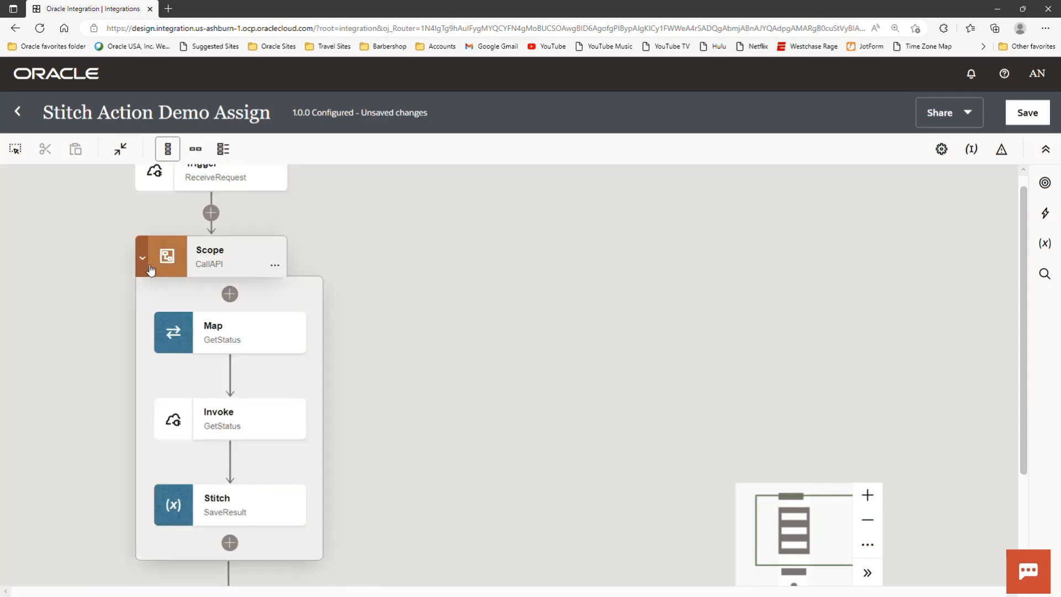
click(143, 259)
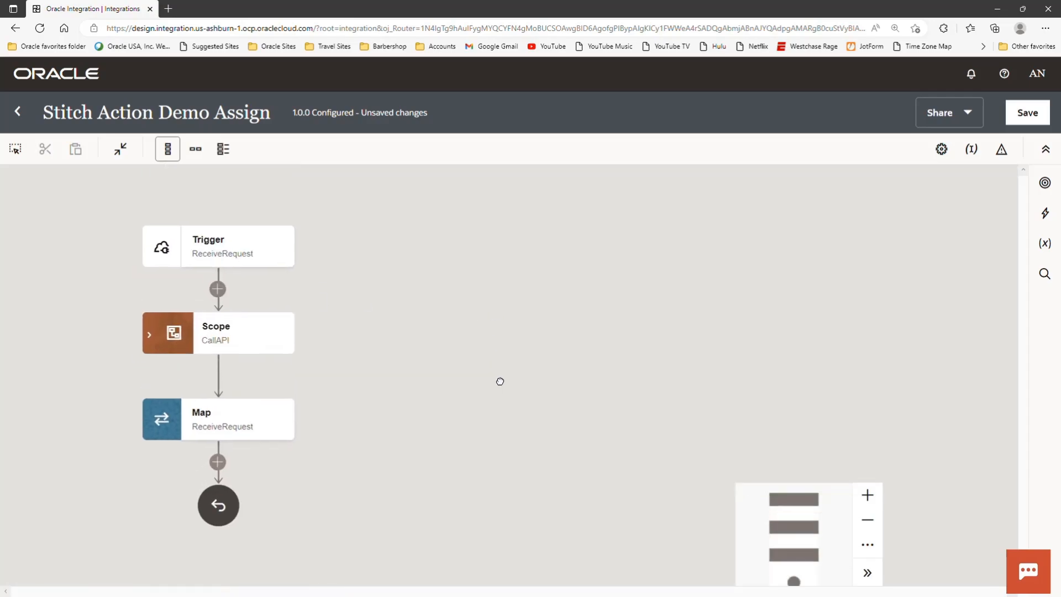
- Save the Stitch Action Demo Assign integration and return to the integrations list
click(1018, 112)
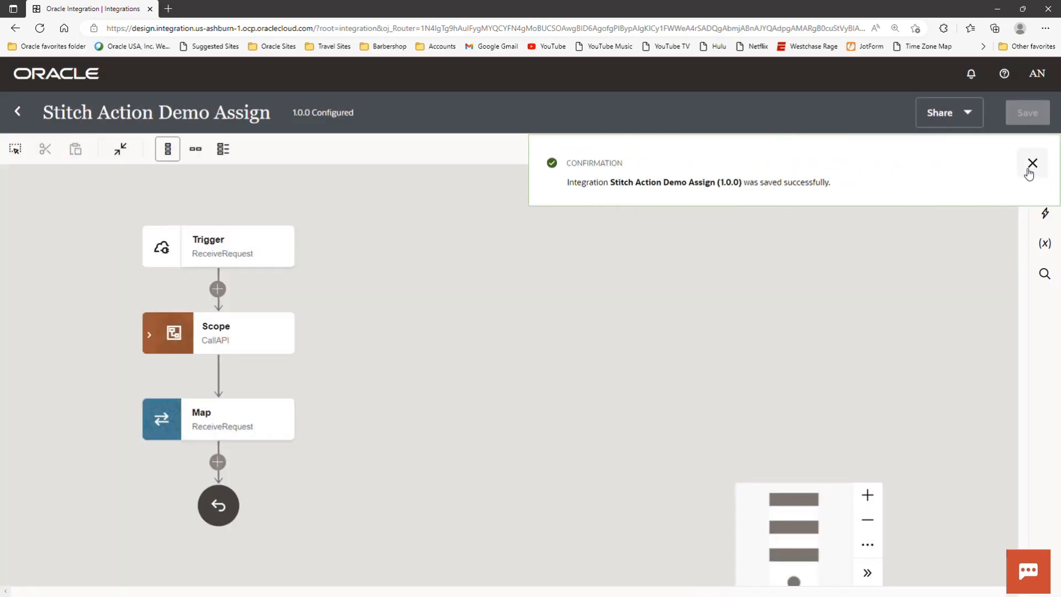
click(1036, 161)
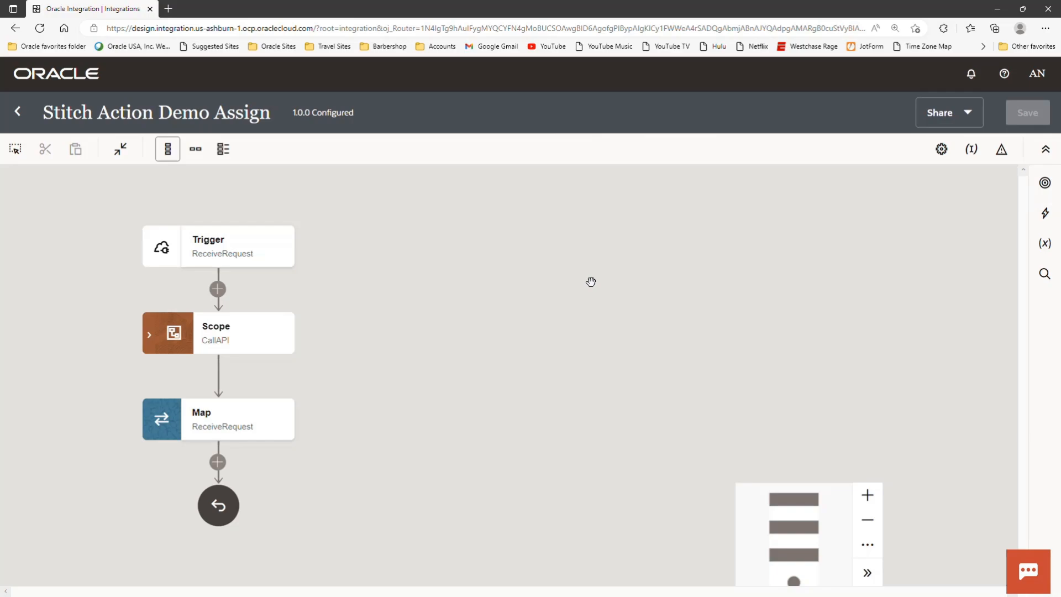
click(25, 113)
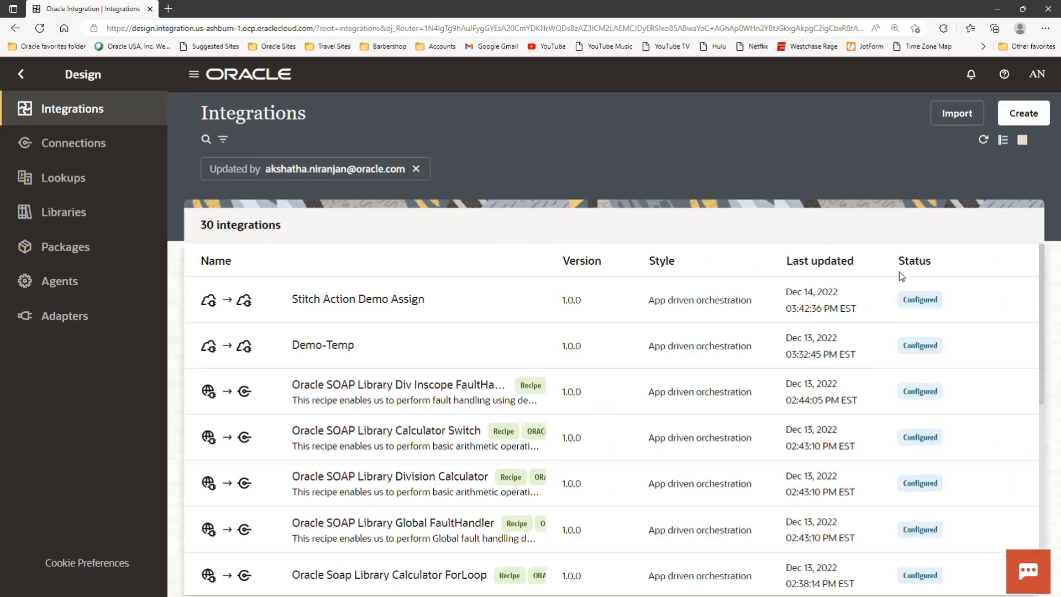
- Activate the Stitch Action Demo Assign integration with Debug tracing and open its run page
click(945, 299)
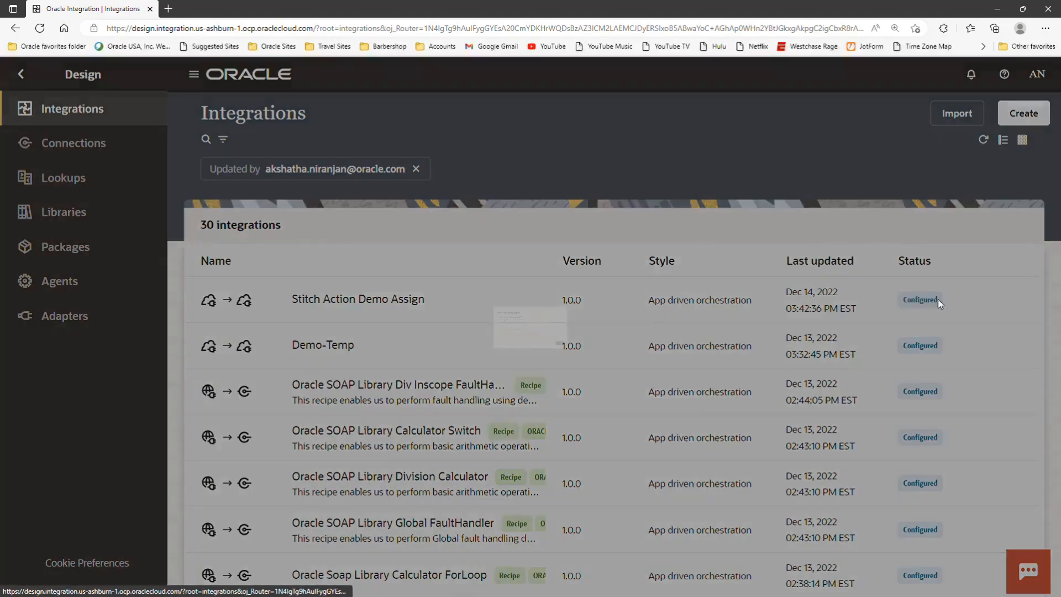
click(756, 450)
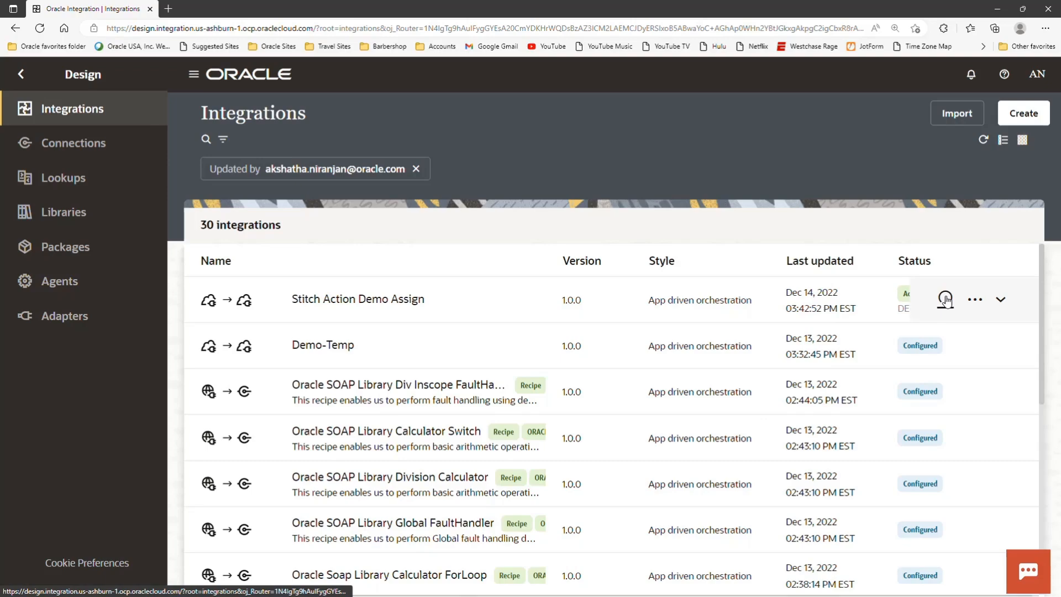
click(976, 310)
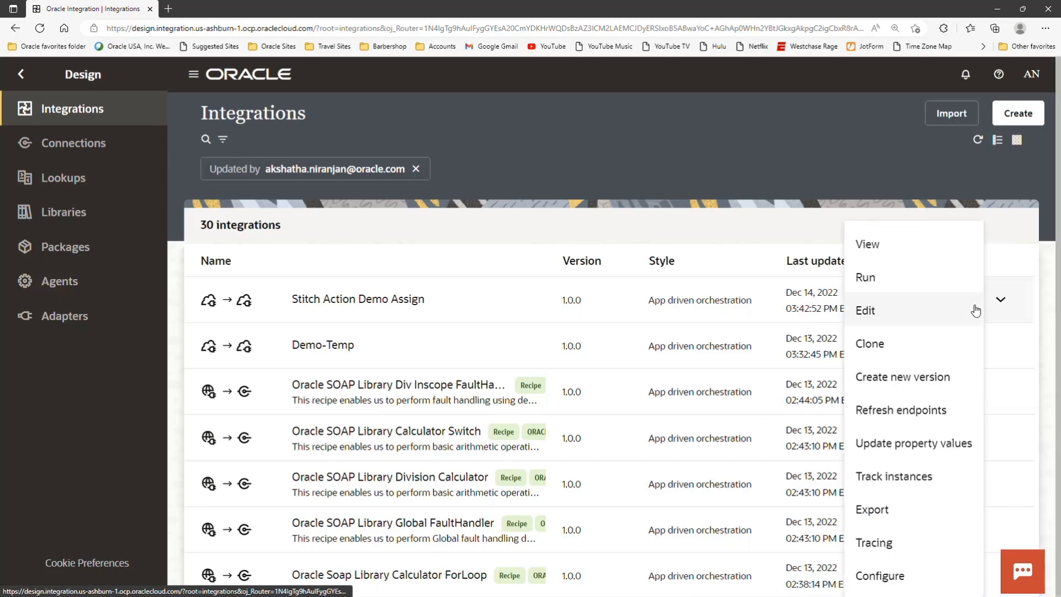
click(849, 278)
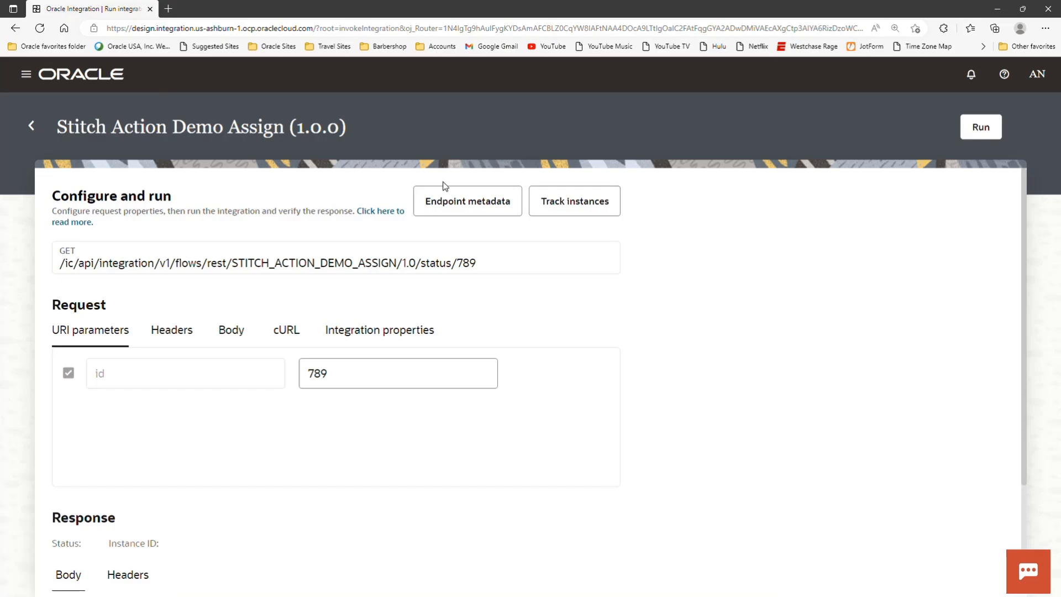
- Run the integration with the id URI parameter set to 123, then dismiss the confirmation and close the activity stream
click(333, 376)
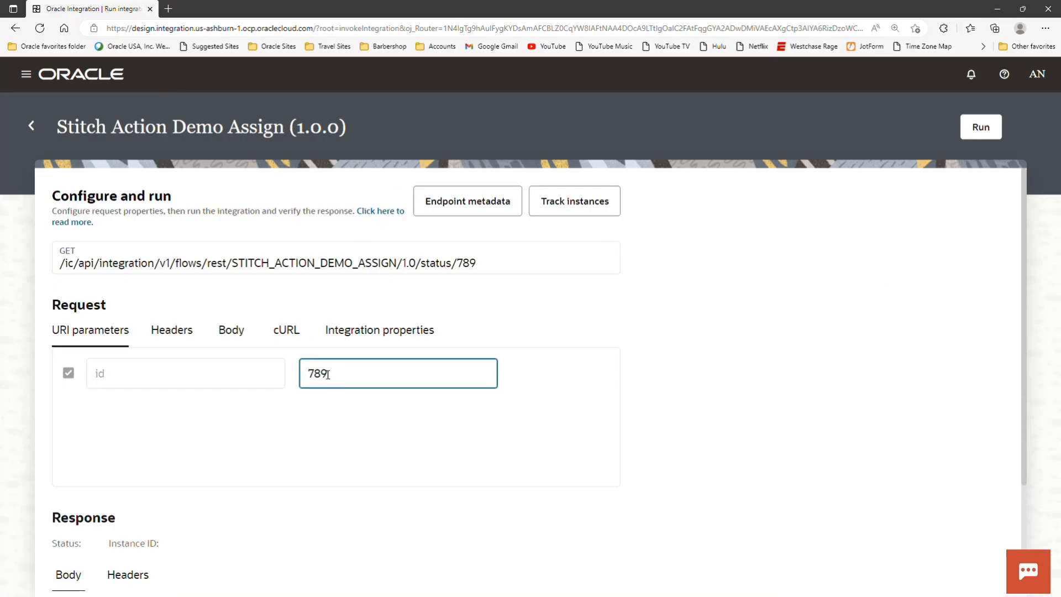
drag(328, 375, 309, 372)
text(123)
click(547, 432)
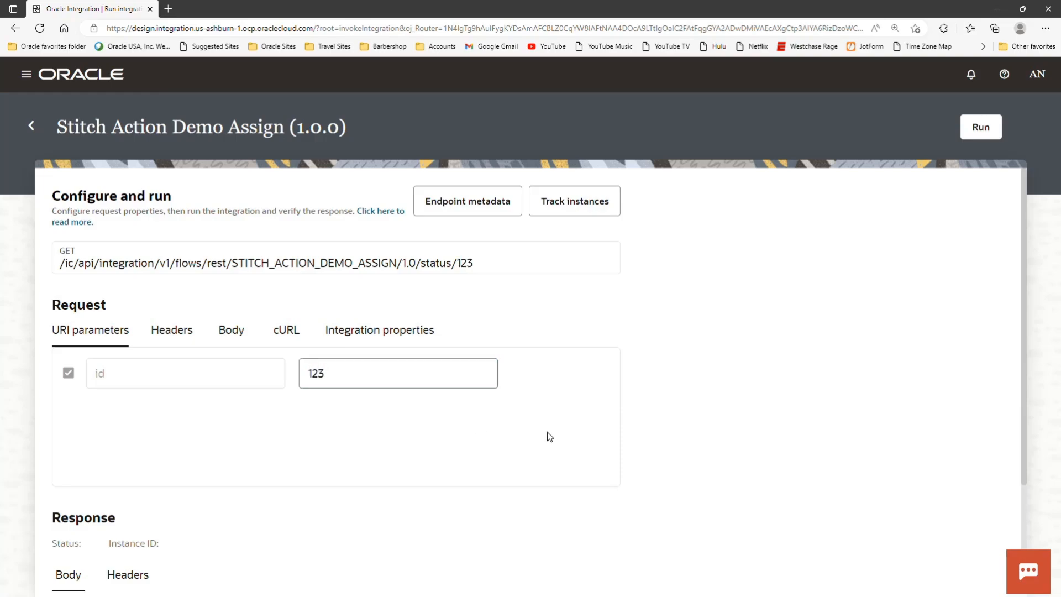
scroll(660, 409, down, 2)
click(981, 127)
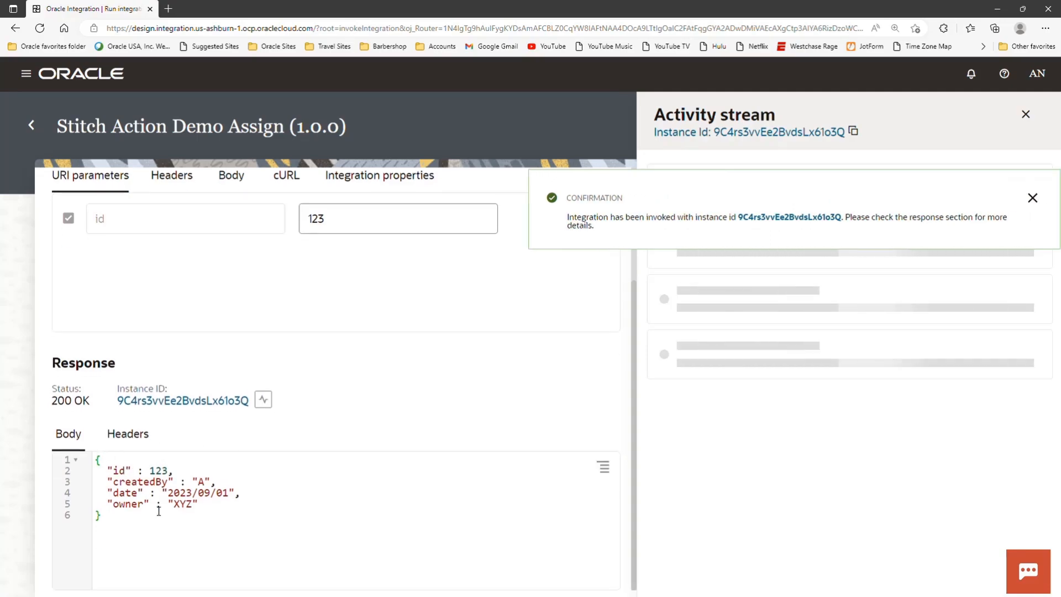
click(1030, 199)
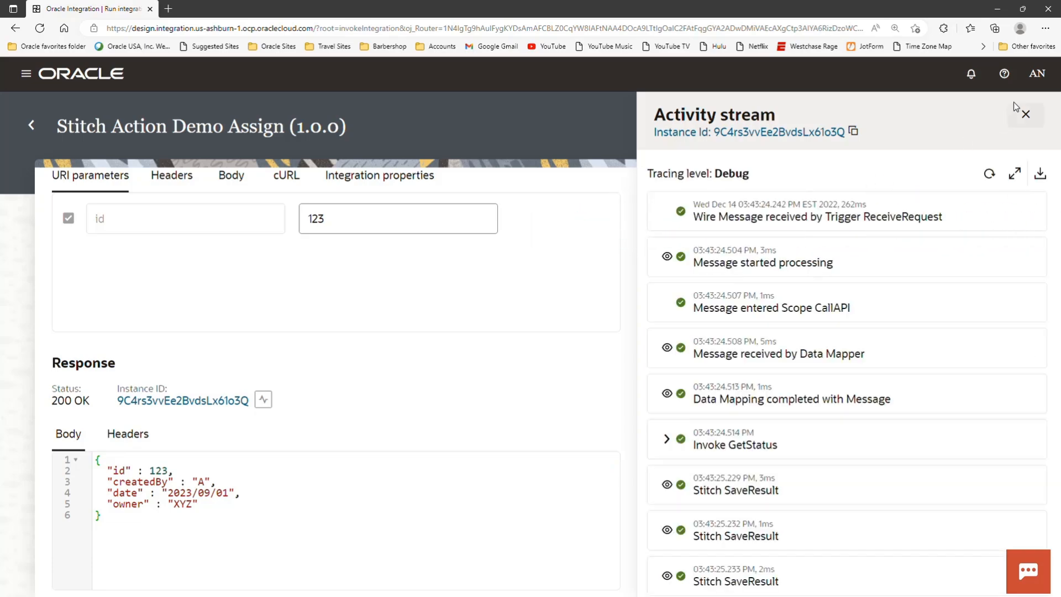
click(1025, 116)
- Set the id URI parameter to 789, run the integration again, and dismiss the confirmation
click(331, 220)
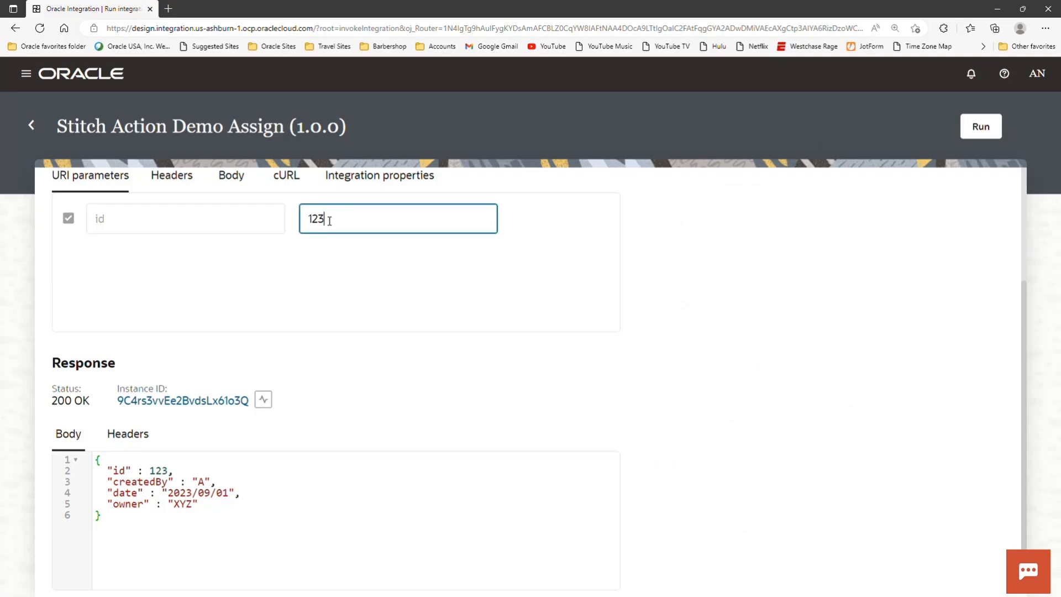
text(789)
click(979, 132)
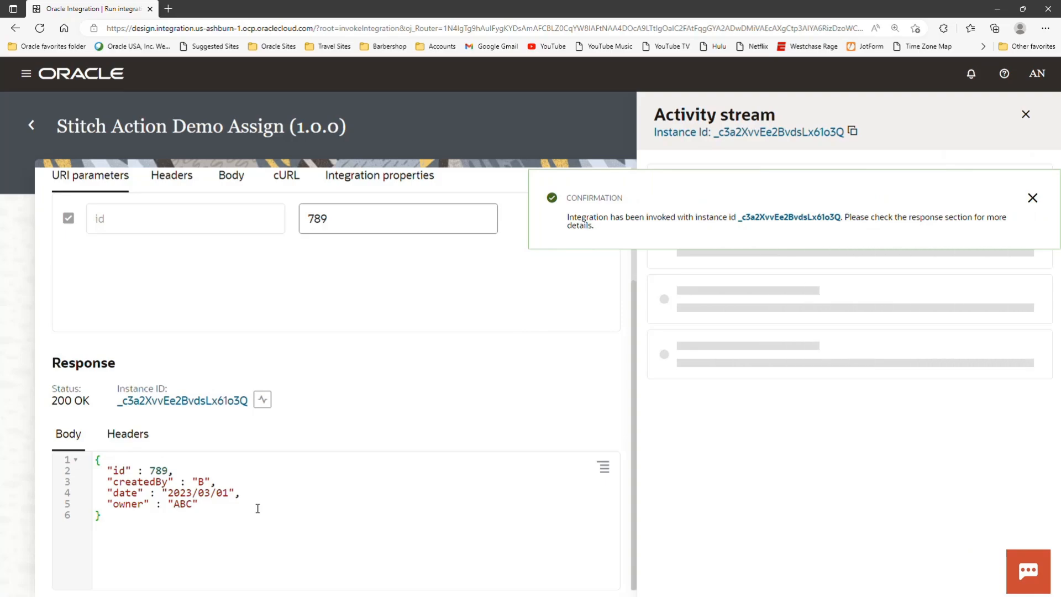
click(1038, 202)
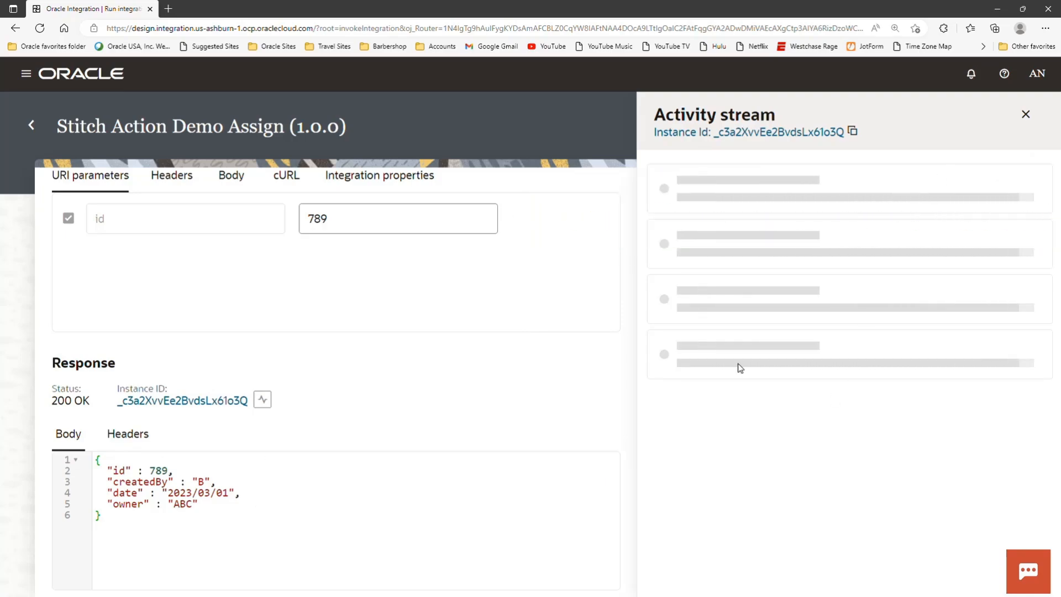
- Examine the payloads of the last and third-last Stitch SaveResult entries in the activity stream, then close the stream
scroll(891, 386, down, 4)
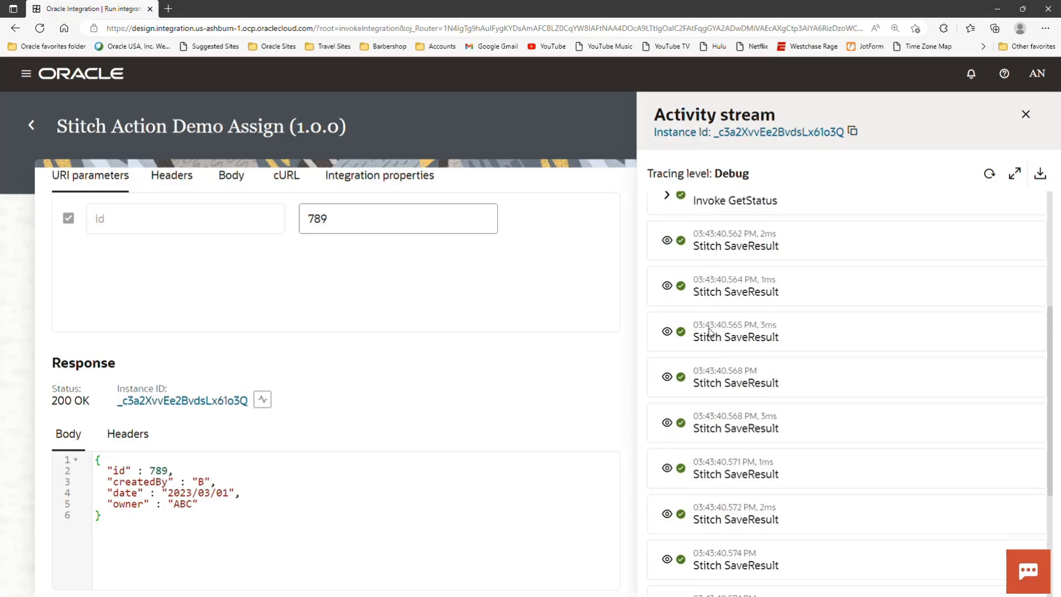
scroll(698, 421, down, 2)
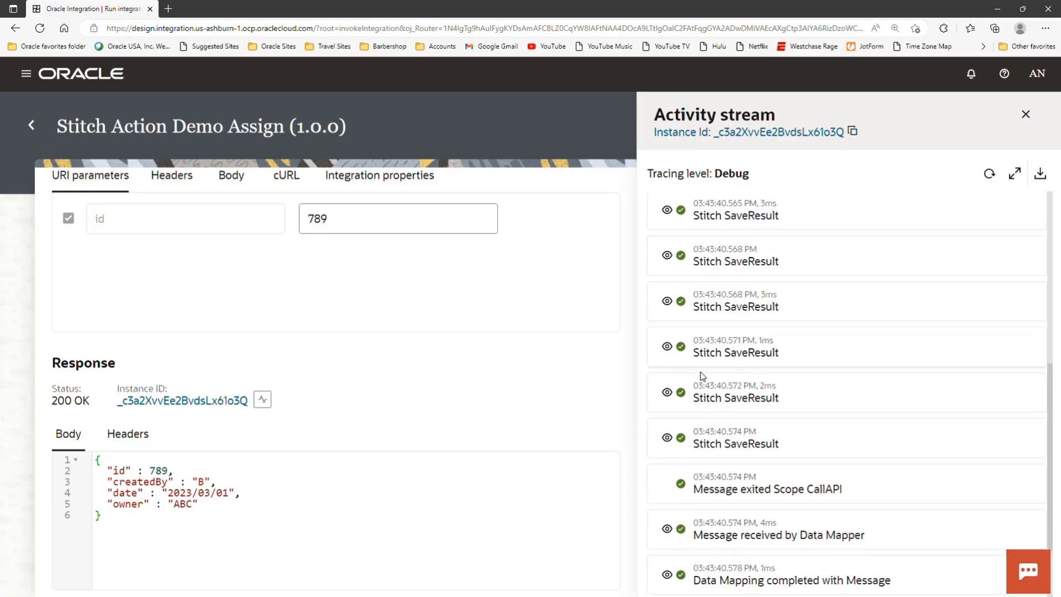
click(668, 438)
scroll(740, 452, down, 2)
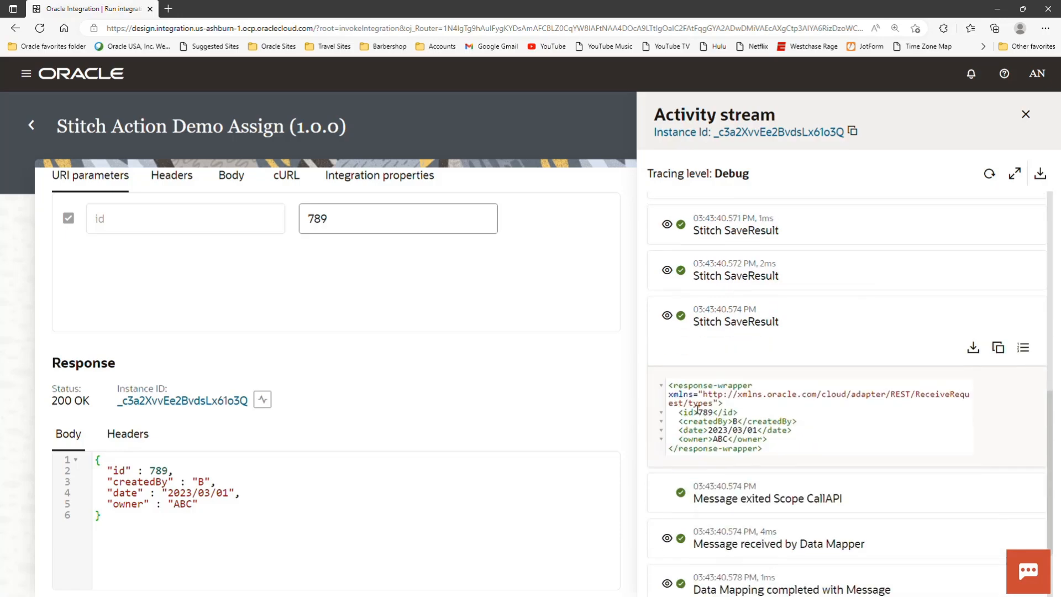
click(667, 225)
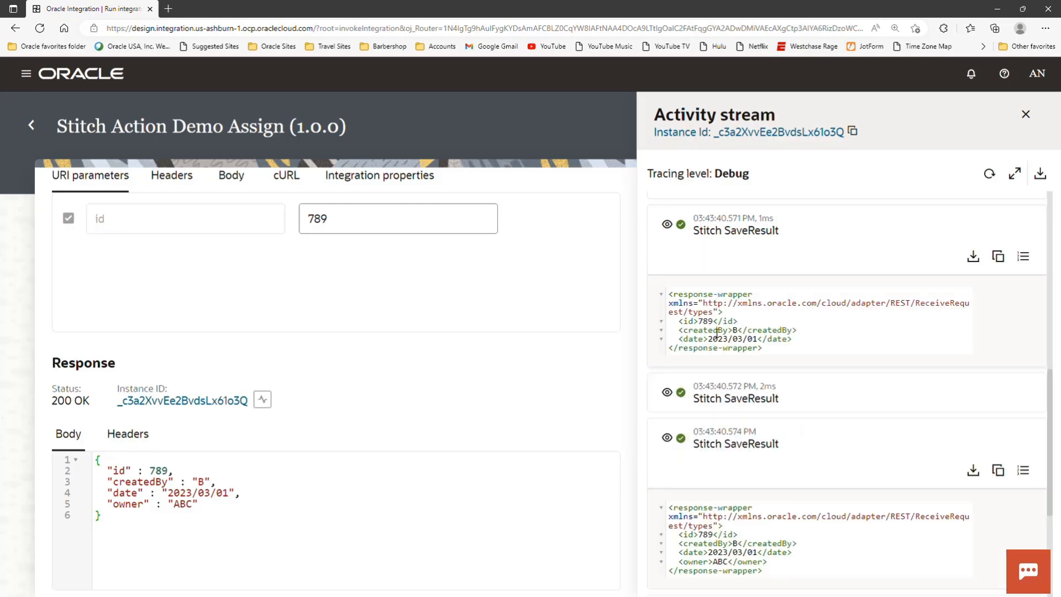
scroll(762, 476, down, 1)
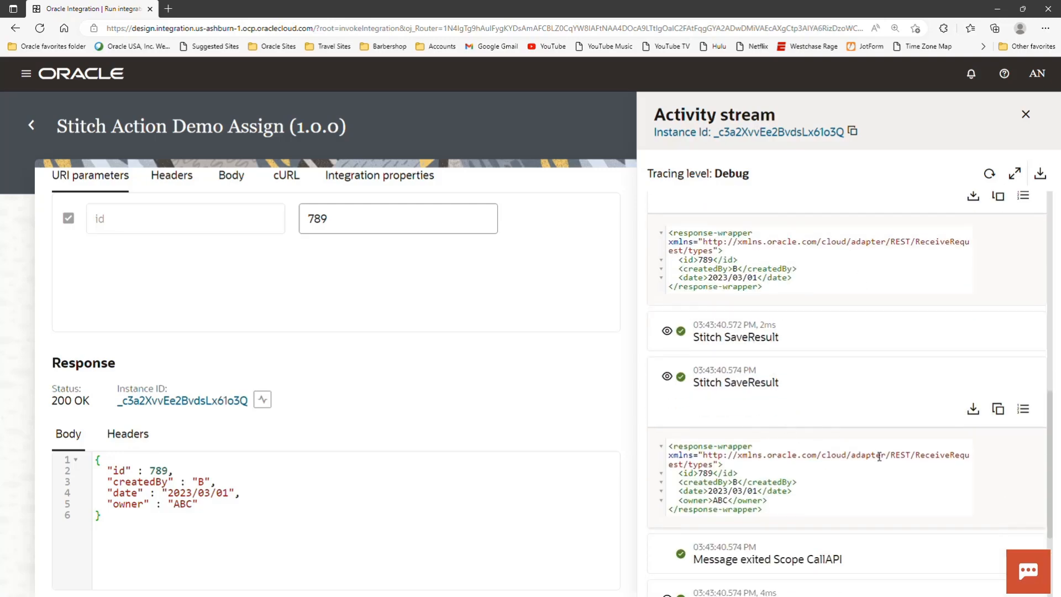
click(1025, 118)
- Set the id URI parameter to 555, run the integration, and highlight the returned response body
click(344, 218)
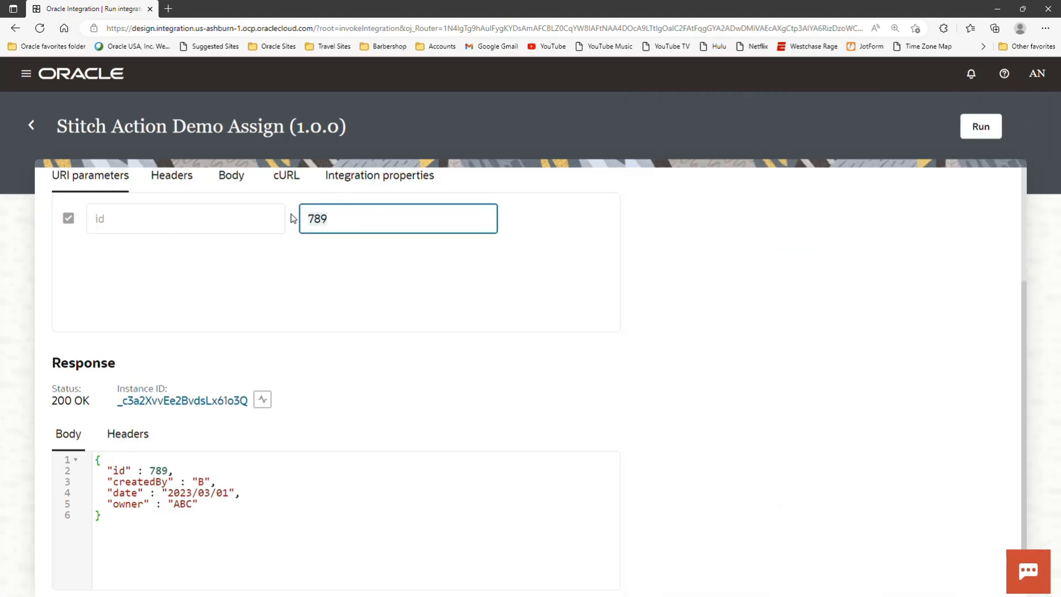
text(555)
click(520, 299)
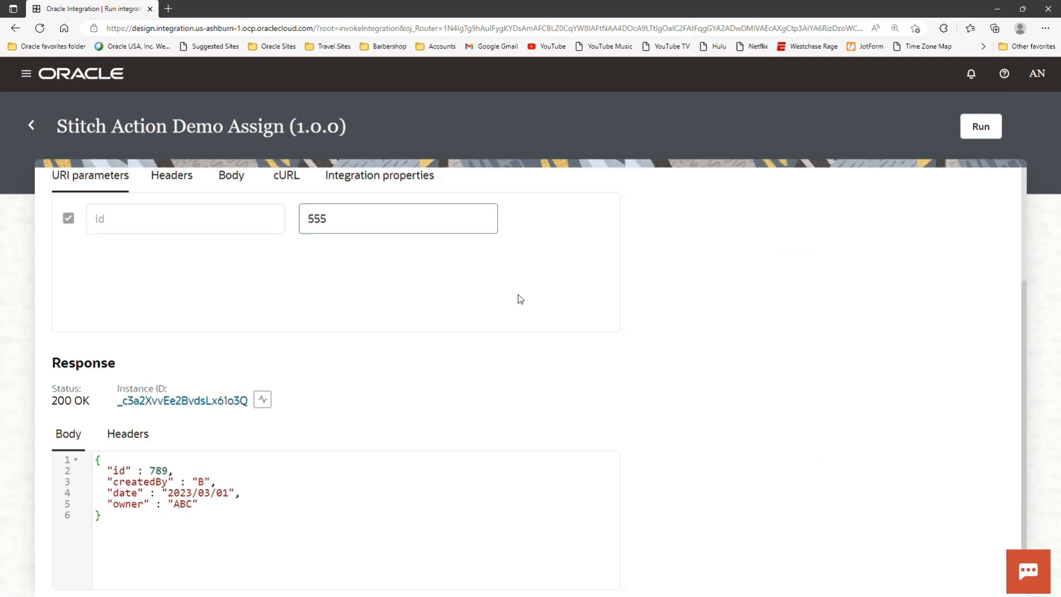
click(969, 128)
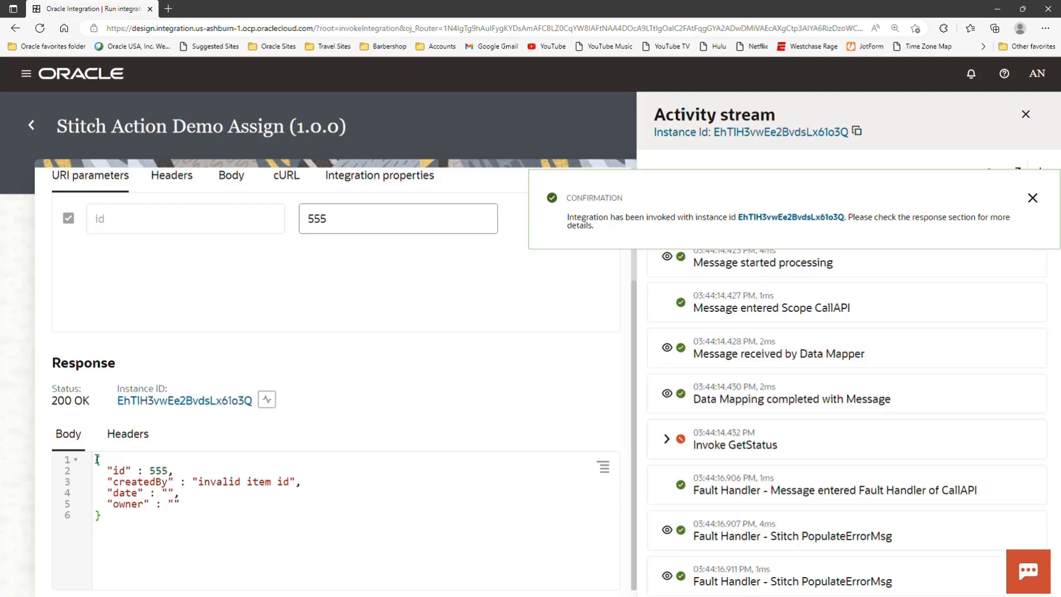
drag(97, 459, 437, 511)
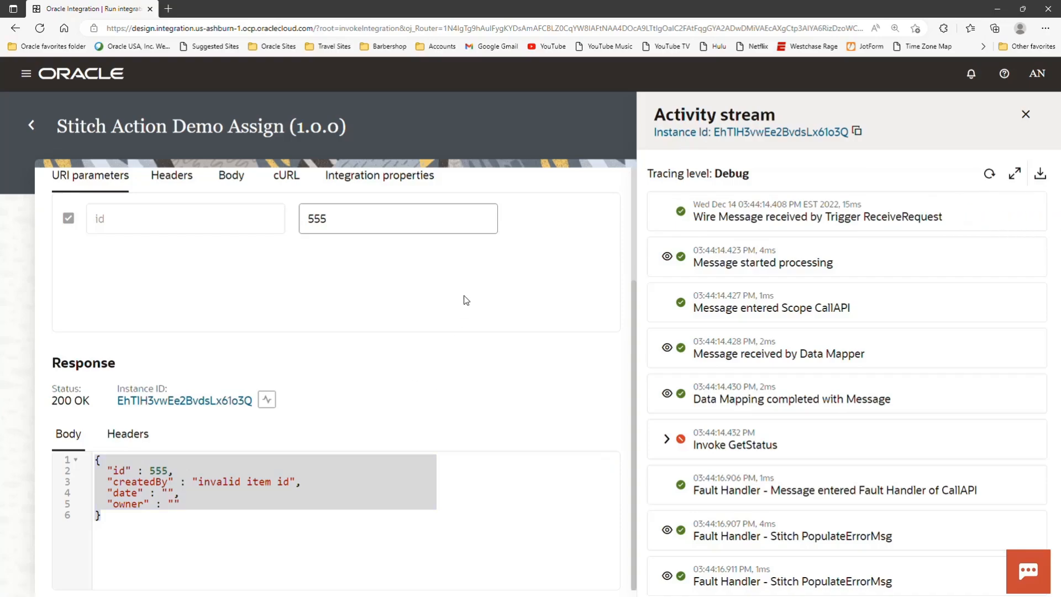
- Expand the Invoke GetStatus entry in the activity stream and review the Fault Handler PopulateErrorMsg stitch entries
click(668, 439)
scroll(707, 332, down, 3)
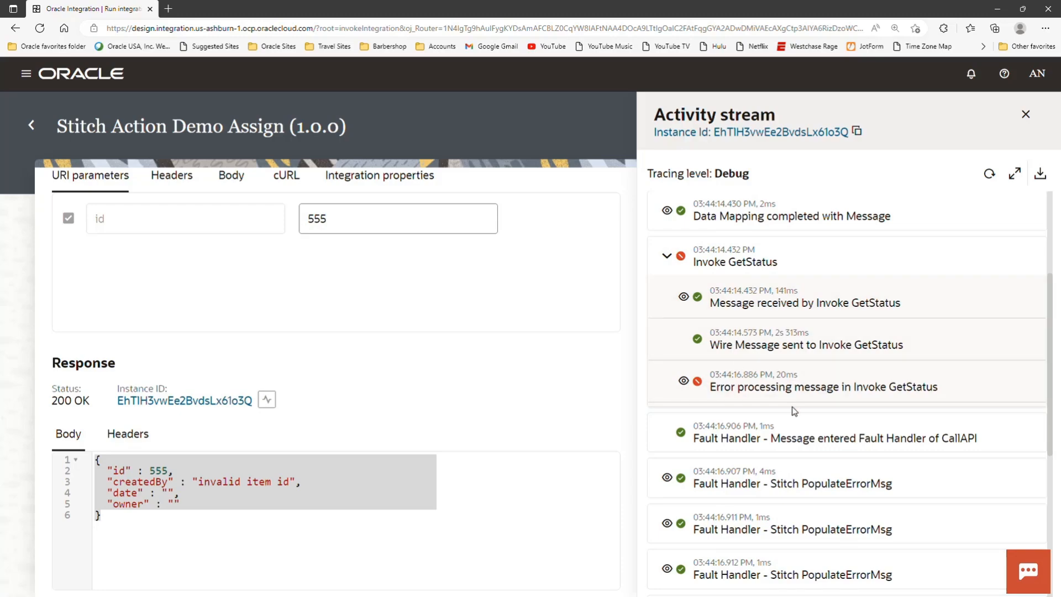
scroll(795, 411, down, 3)
scroll(794, 411, down, 1)
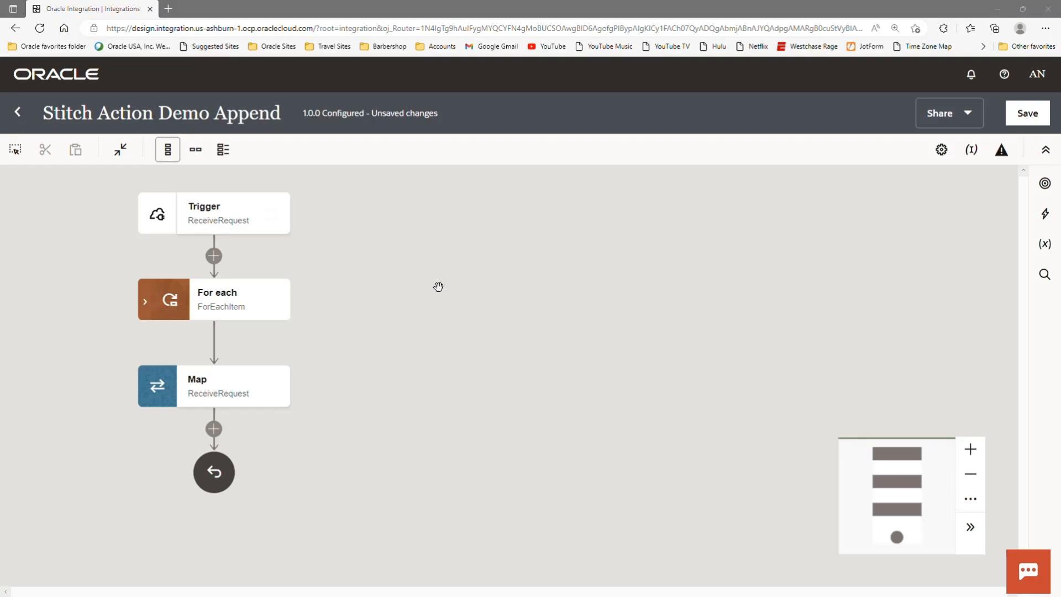
- Open the ReceiveRequest trigger configuration of Stitch Action Demo Append and review its basic info and resource configuration
click(278, 224)
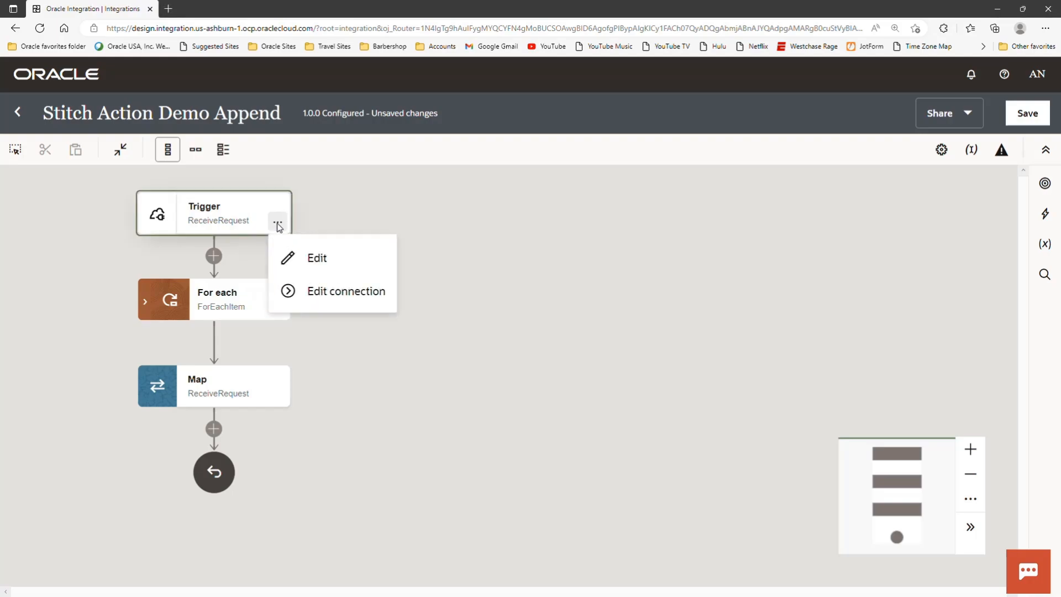
click(306, 257)
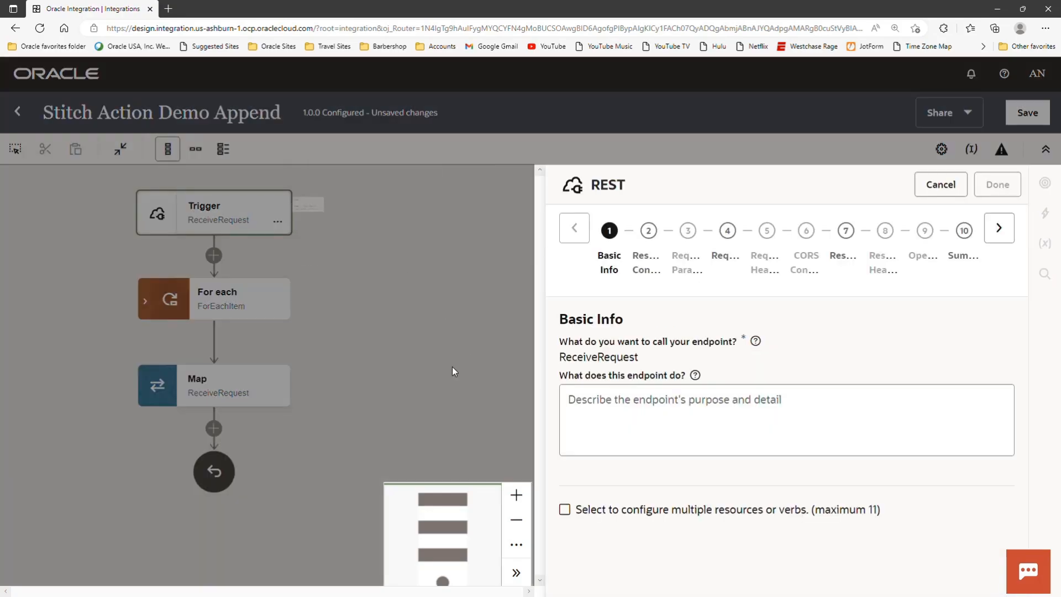
click(1001, 231)
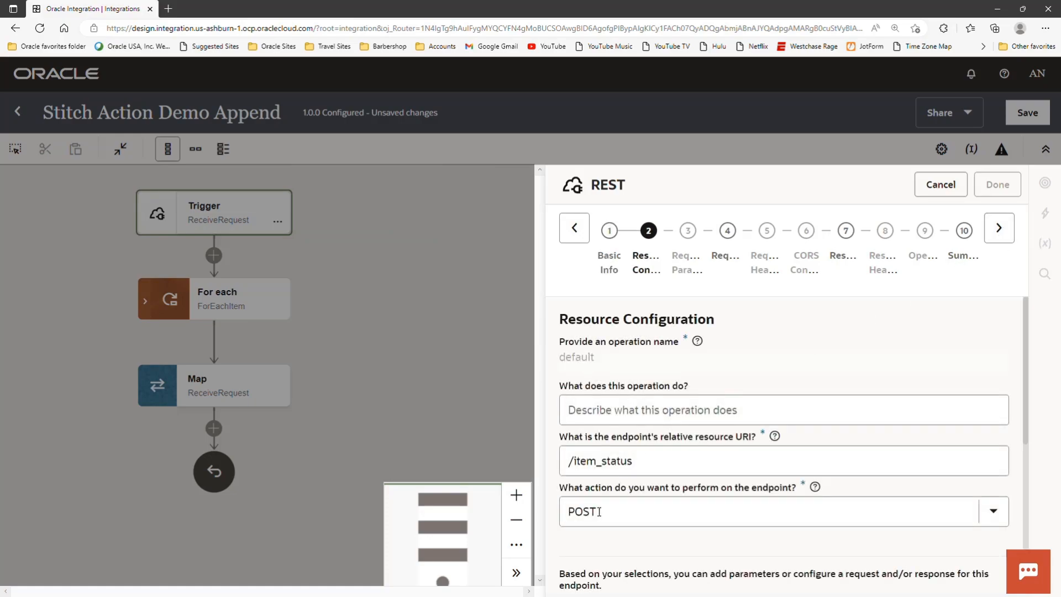
scroll(601, 511, down, 3)
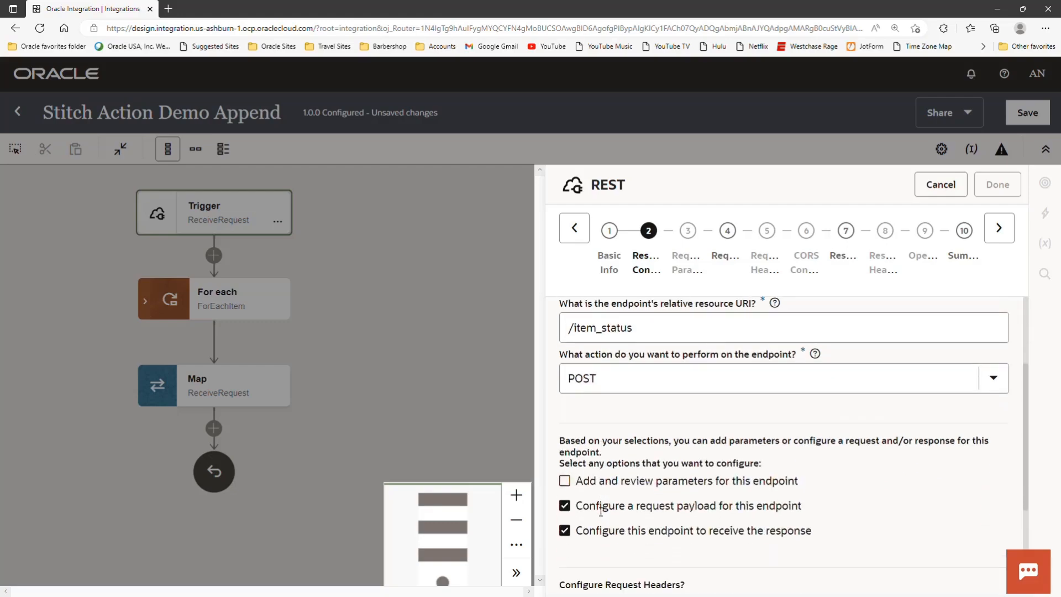
- Advance to the trigger's Request settings, examine the data array in the inline sample JSON, and close the sample
click(998, 230)
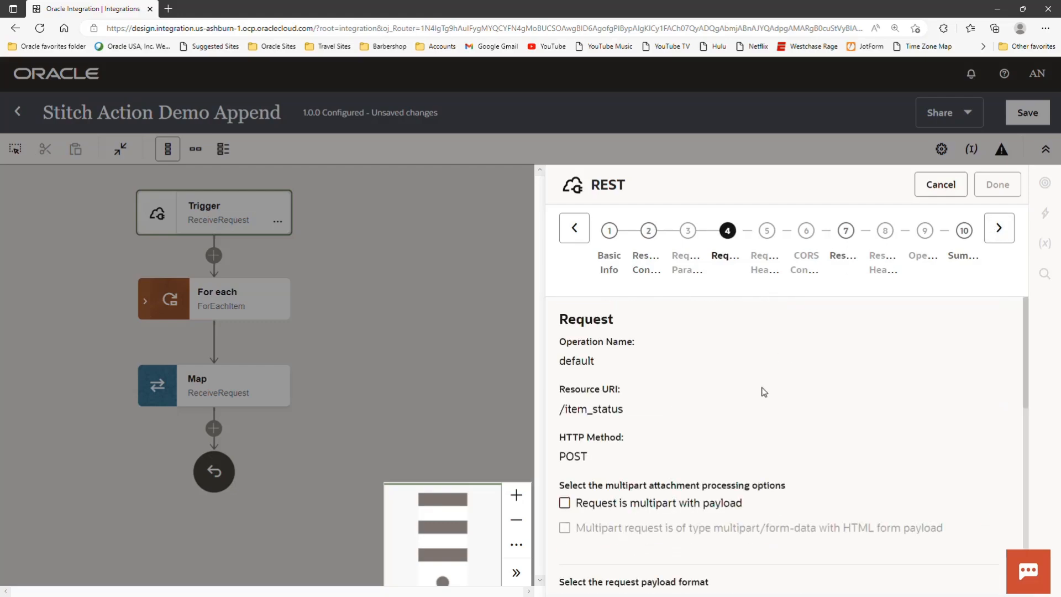
scroll(761, 391, down, 4)
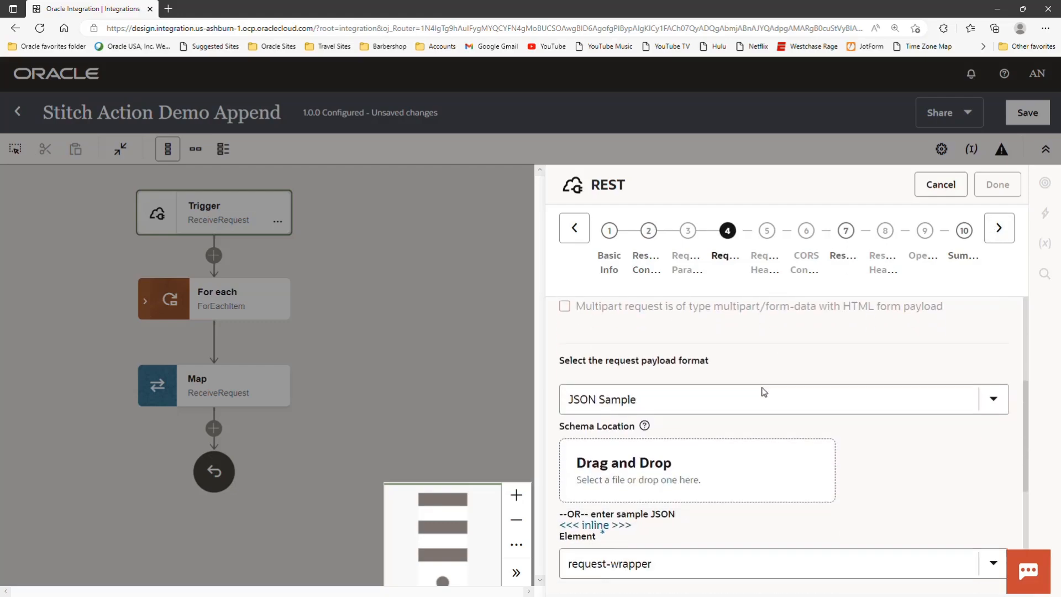
click(599, 526)
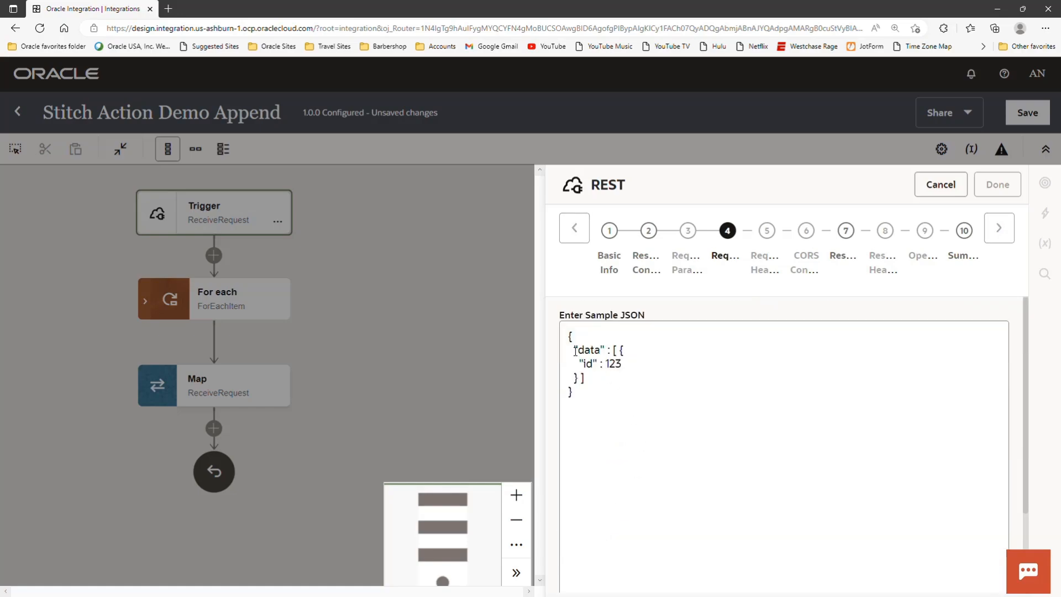
drag(574, 350, 643, 361)
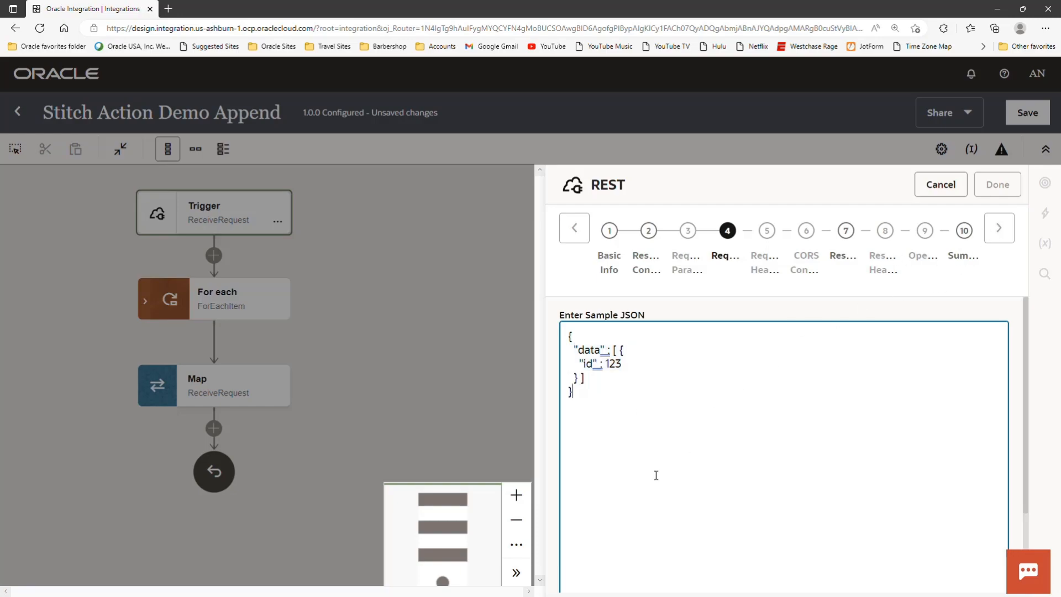
scroll(657, 474, down, 5)
click(581, 574)
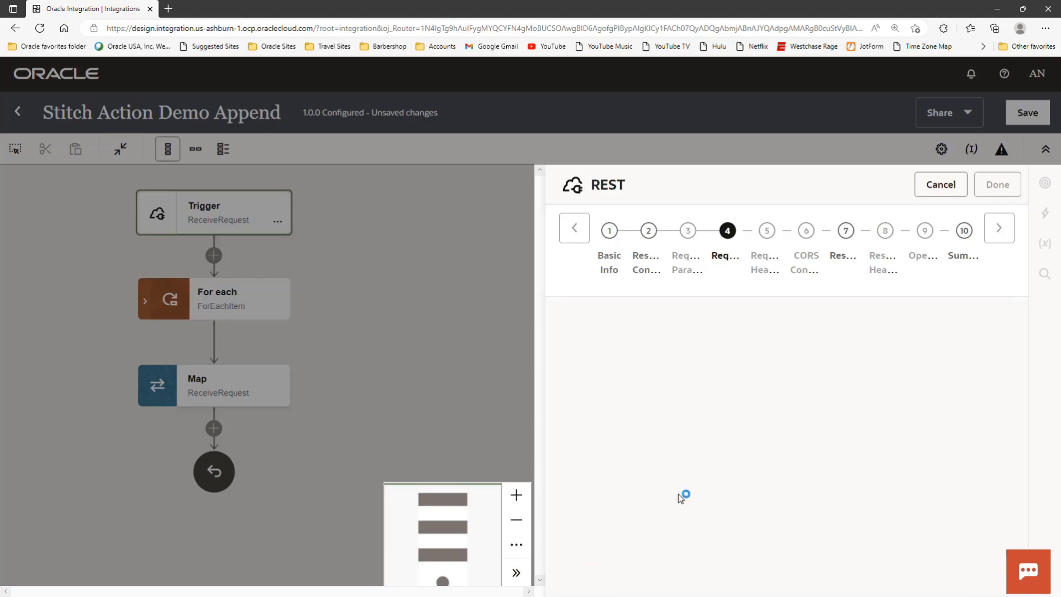
- Advance to the trigger's Response settings, examine the result array with id and exists in the inline sample JSON, and close the configuration without changes
click(999, 230)
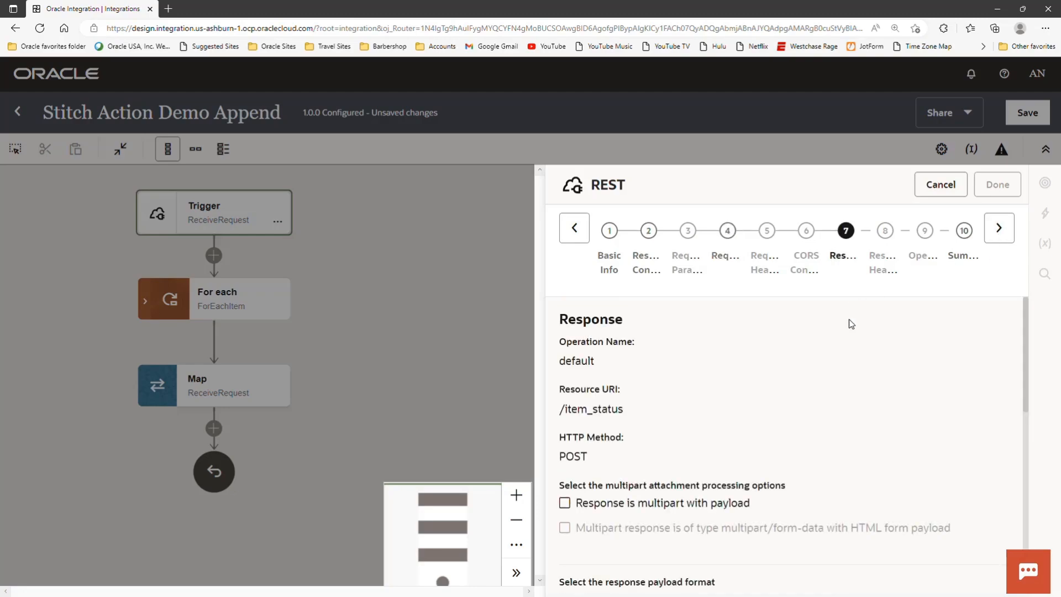
scroll(849, 326, down, 4)
scroll(850, 338, down, 2)
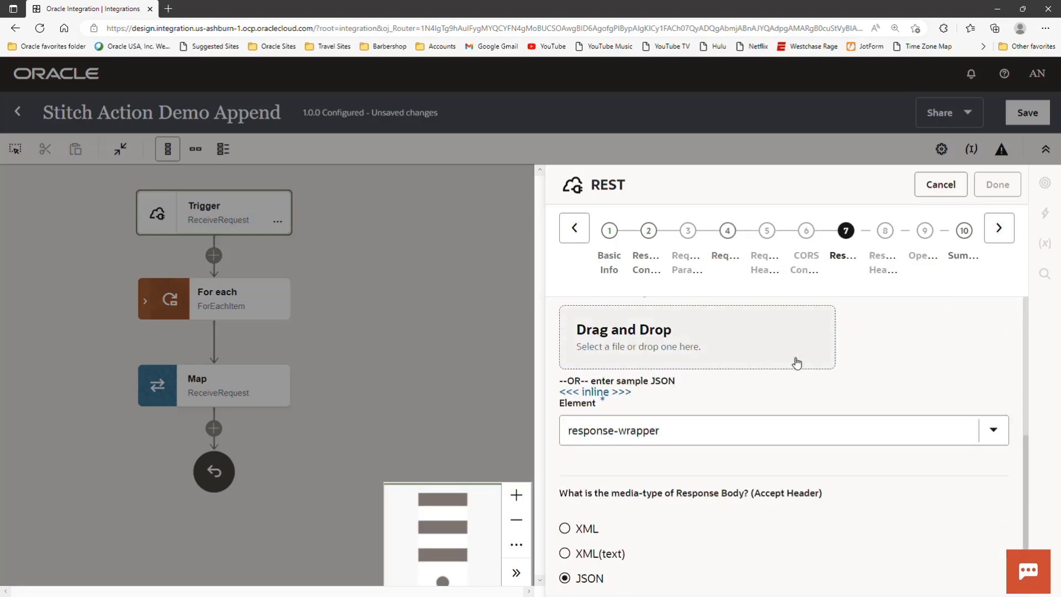
click(592, 394)
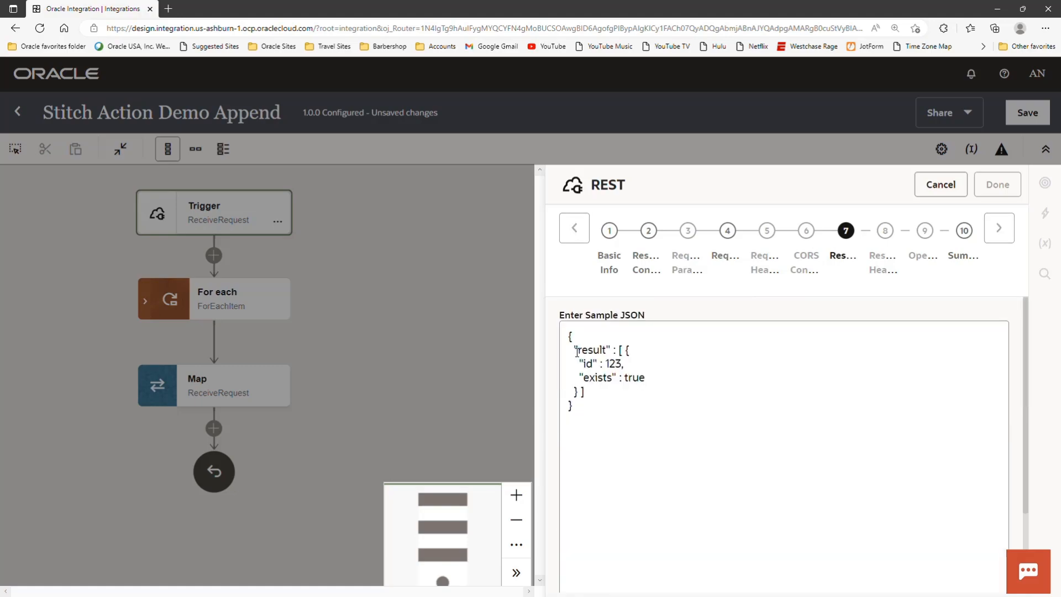
drag(575, 349, 641, 351)
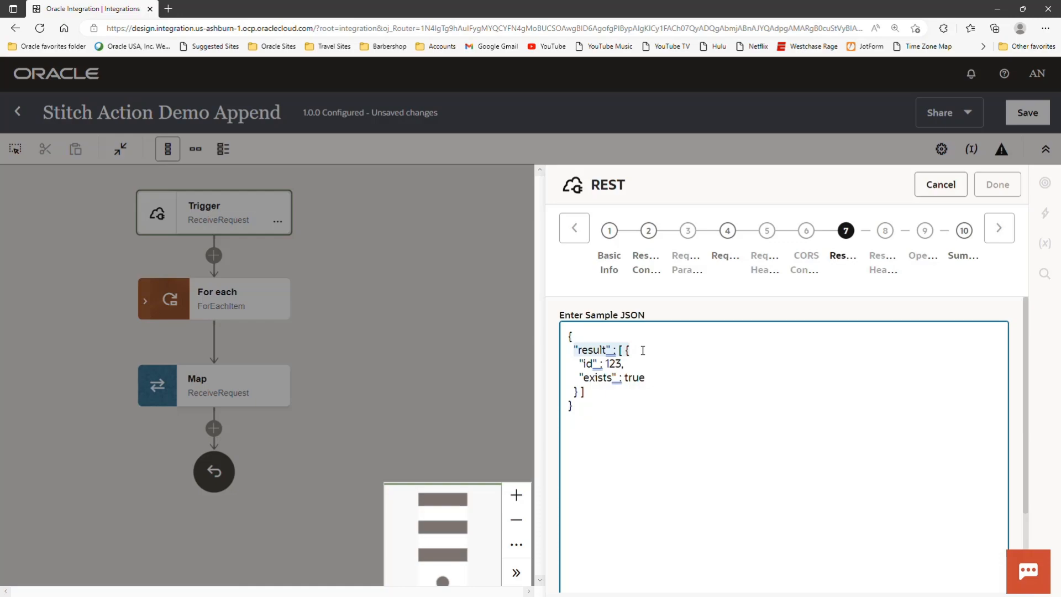
click(608, 363)
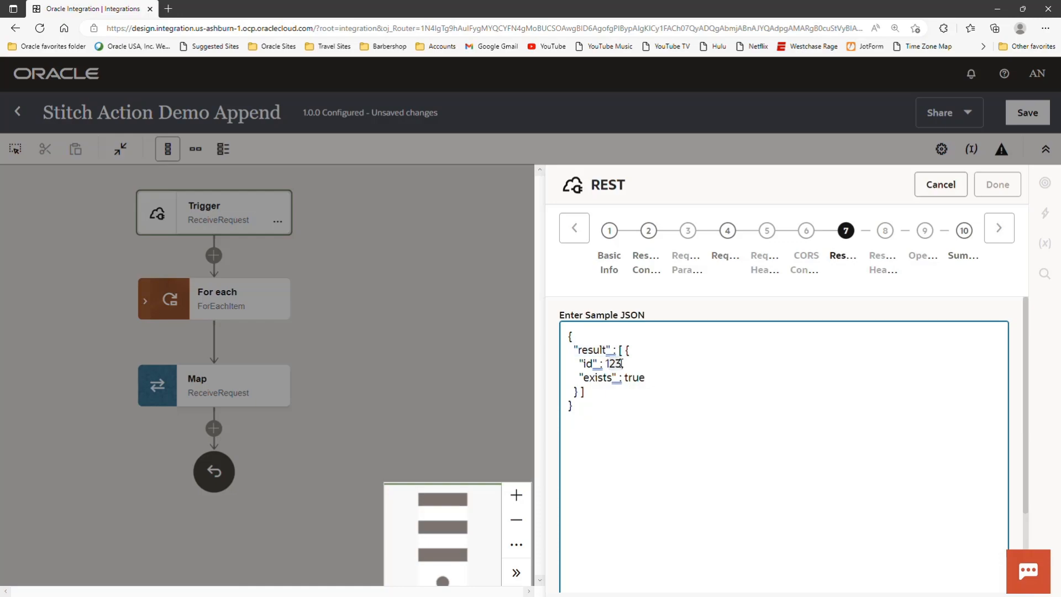
drag(626, 379, 645, 378)
click(492, 382)
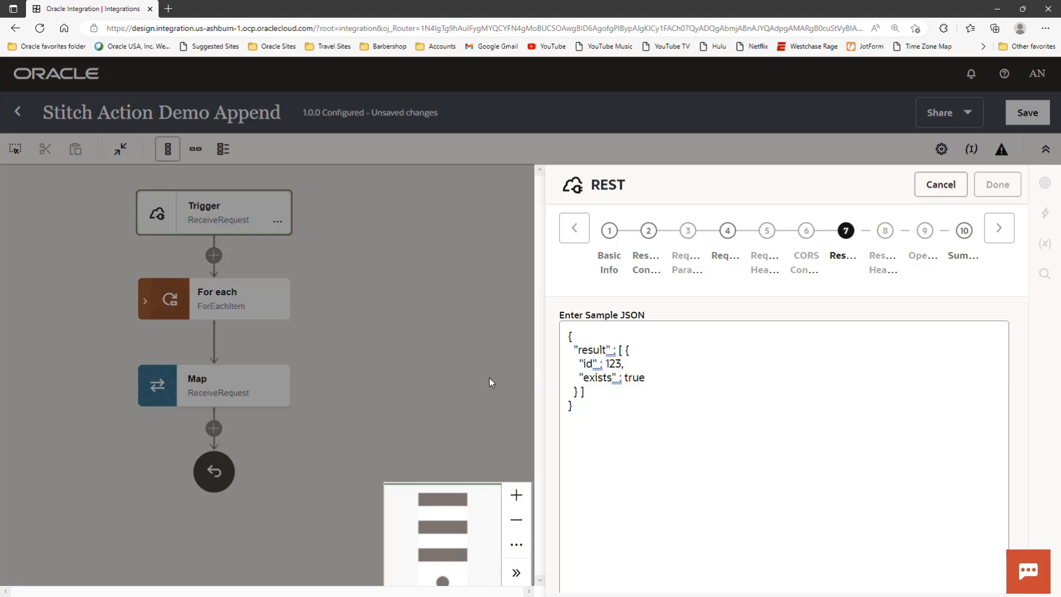
click(940, 185)
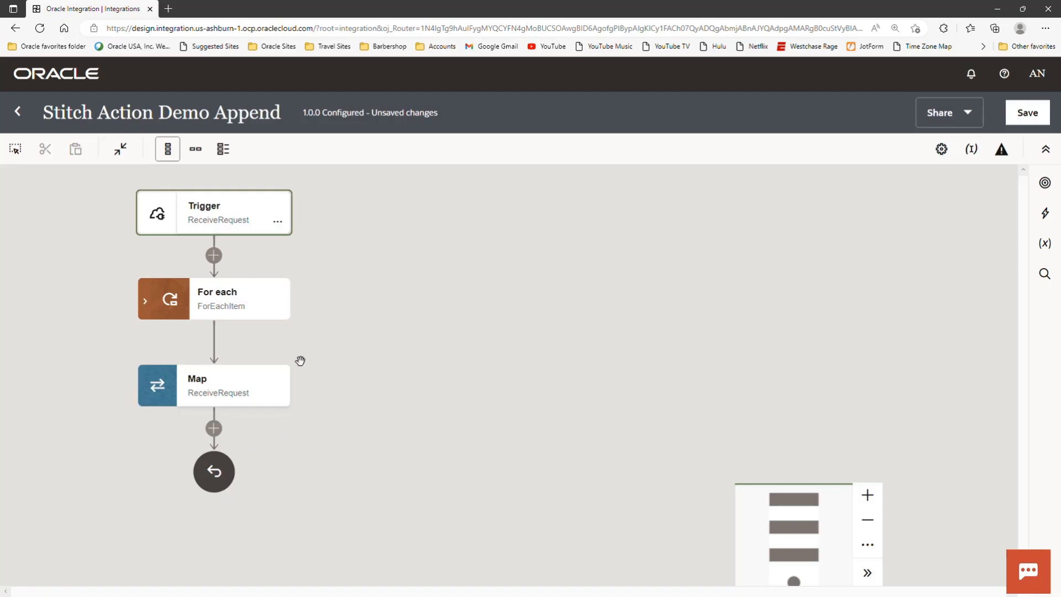
- Expand the ForEachItem loop, open its configuration, and show the full path of the repeating element
click(145, 301)
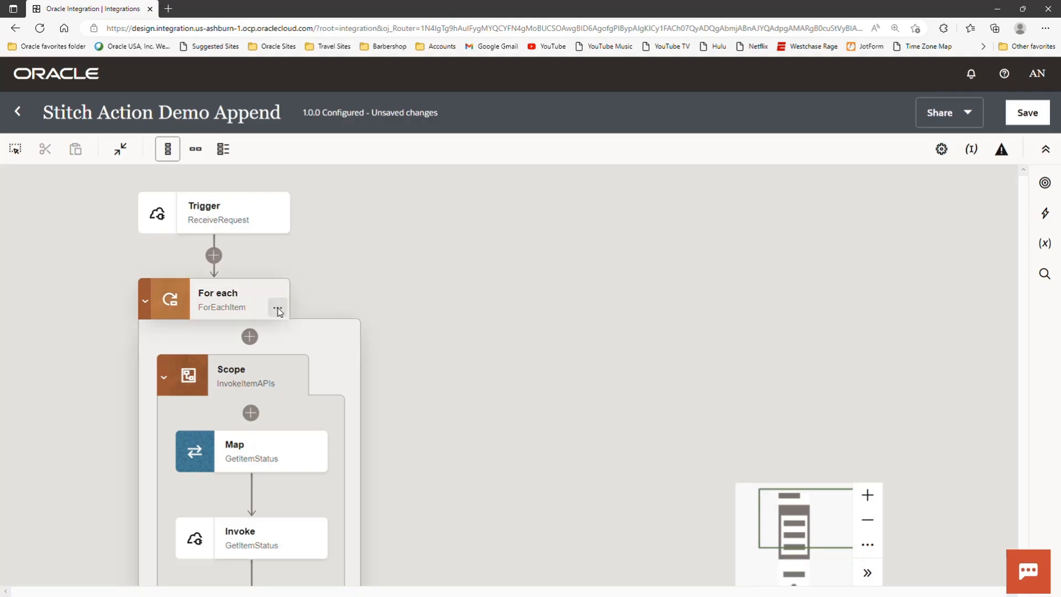
click(278, 311)
click(318, 341)
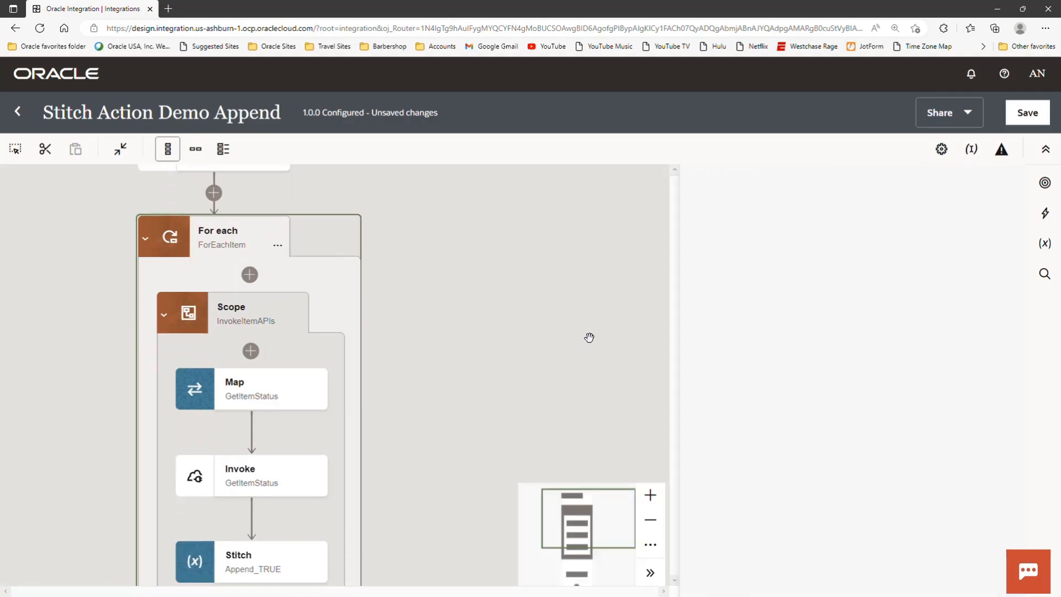
scroll(589, 338, down, 1)
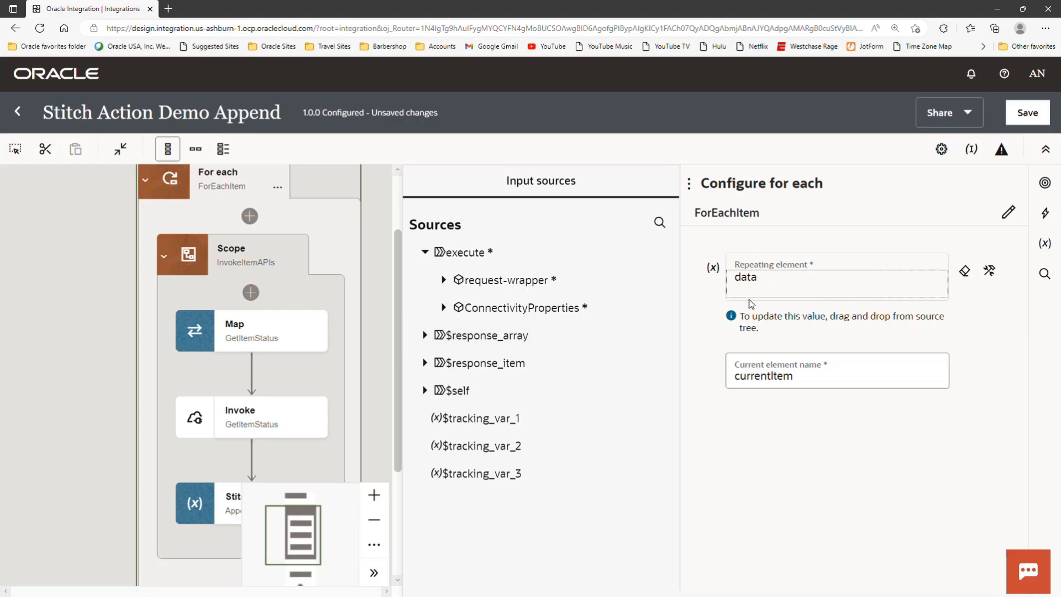
click(990, 270)
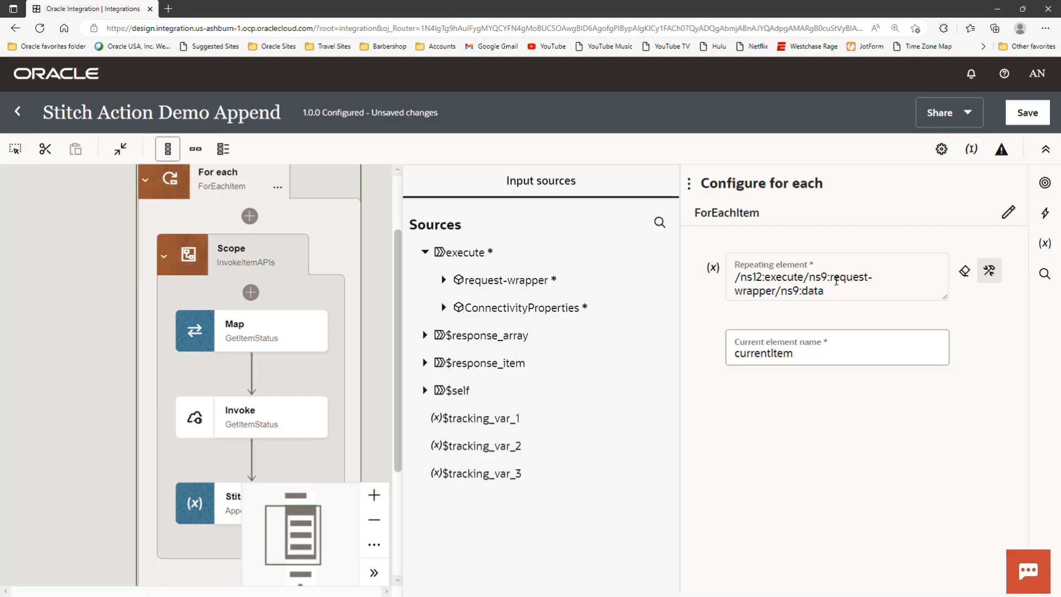
- Expand request-wrapper and its data array in the input sources, check the loop's current element name, and close the configuration
click(443, 281)
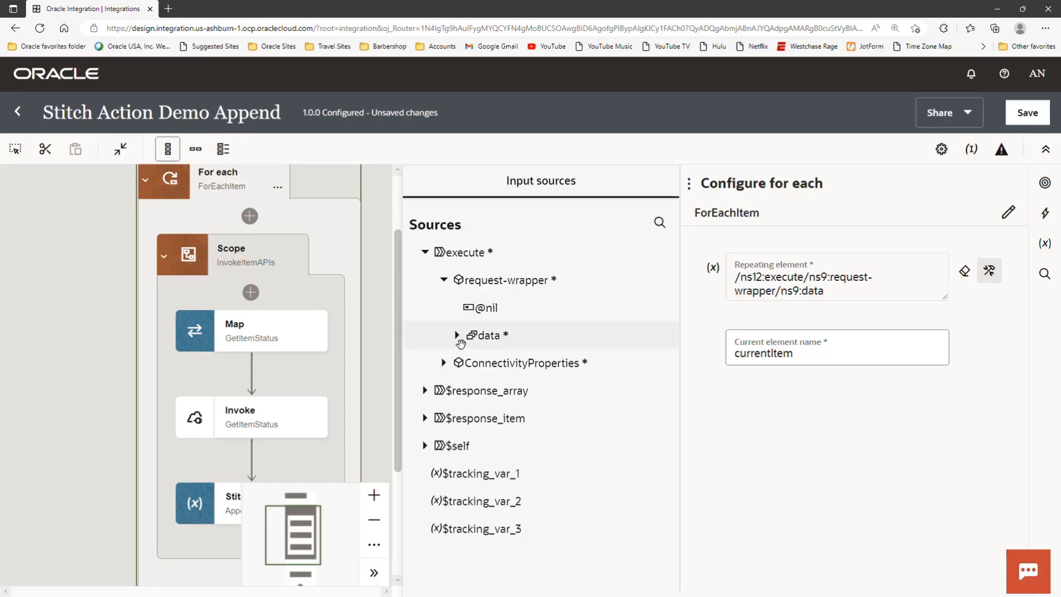
click(458, 336)
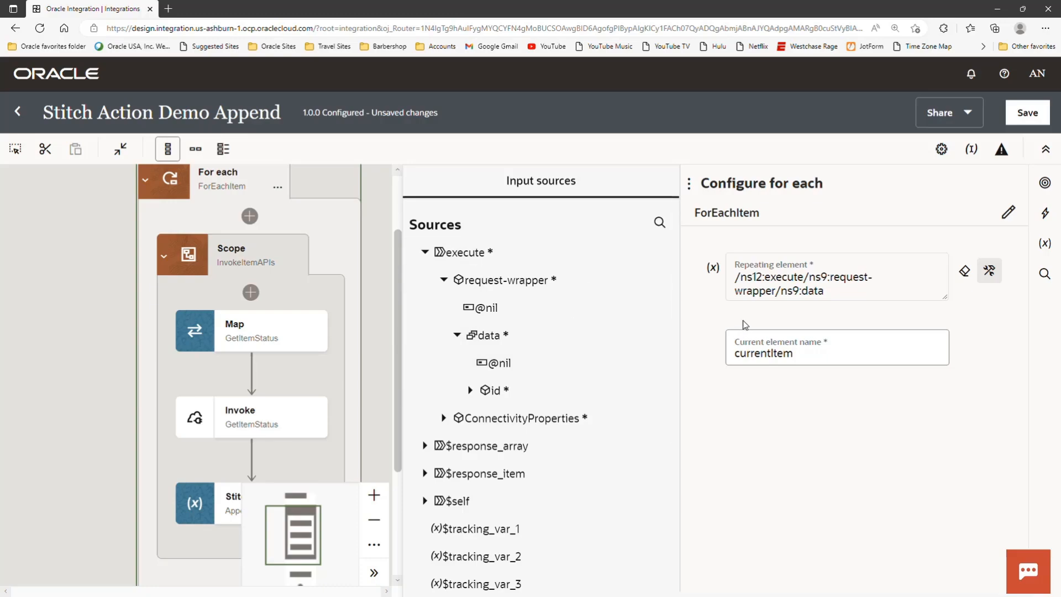
click(797, 354)
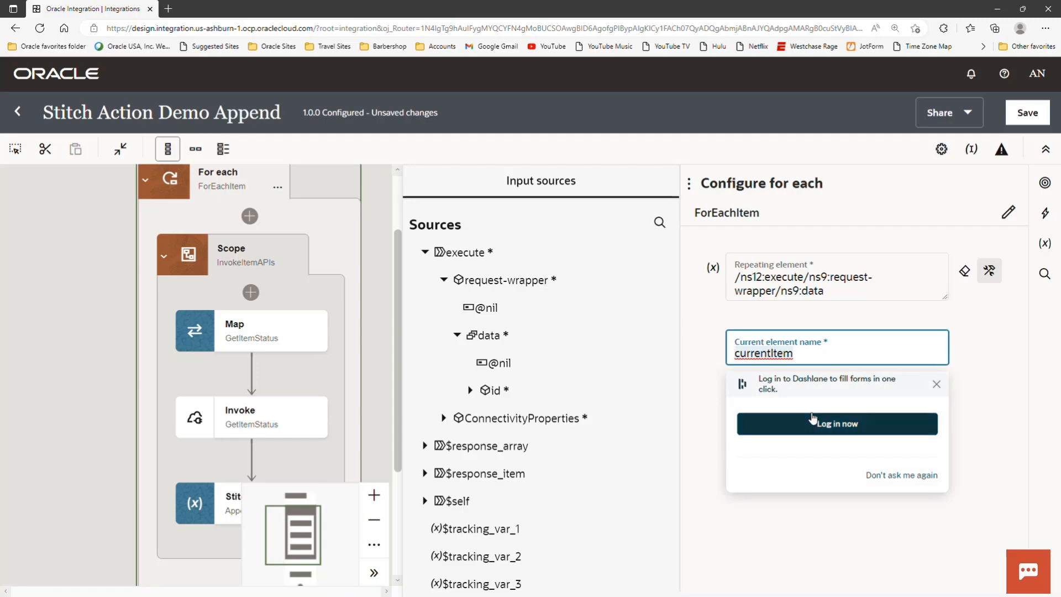
click(380, 347)
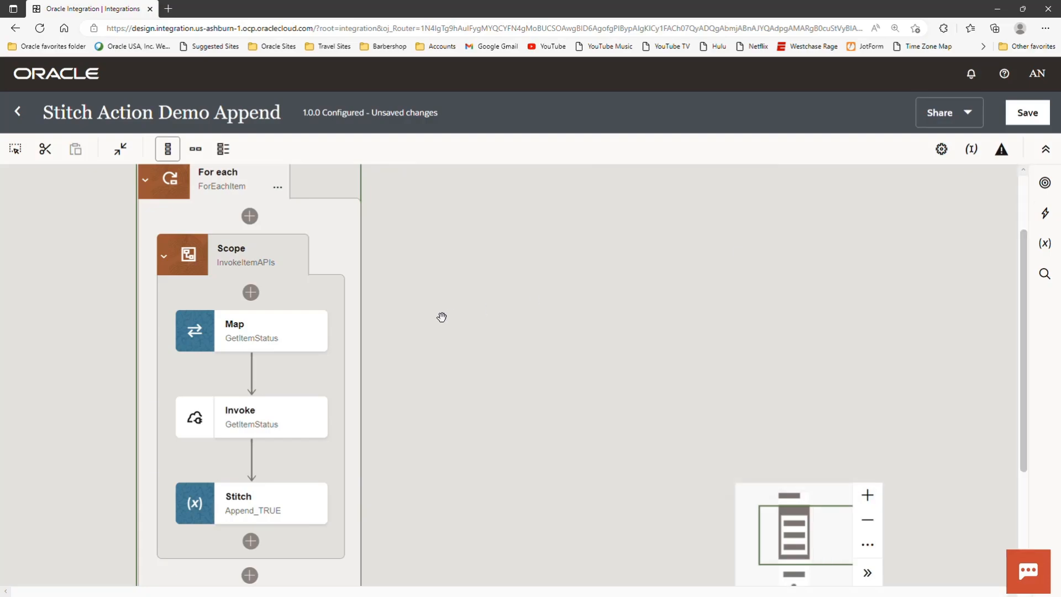
- Open the GetItemStatus invoke configuration and go through its basic info and request parameters to the Response settings
mouse_move(299, 437)
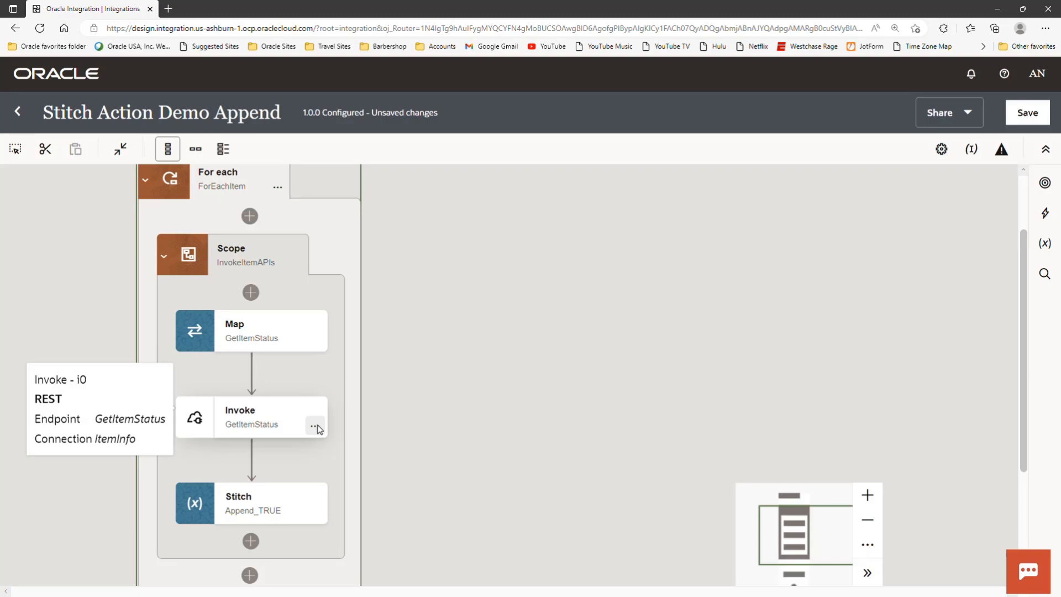
click(315, 427)
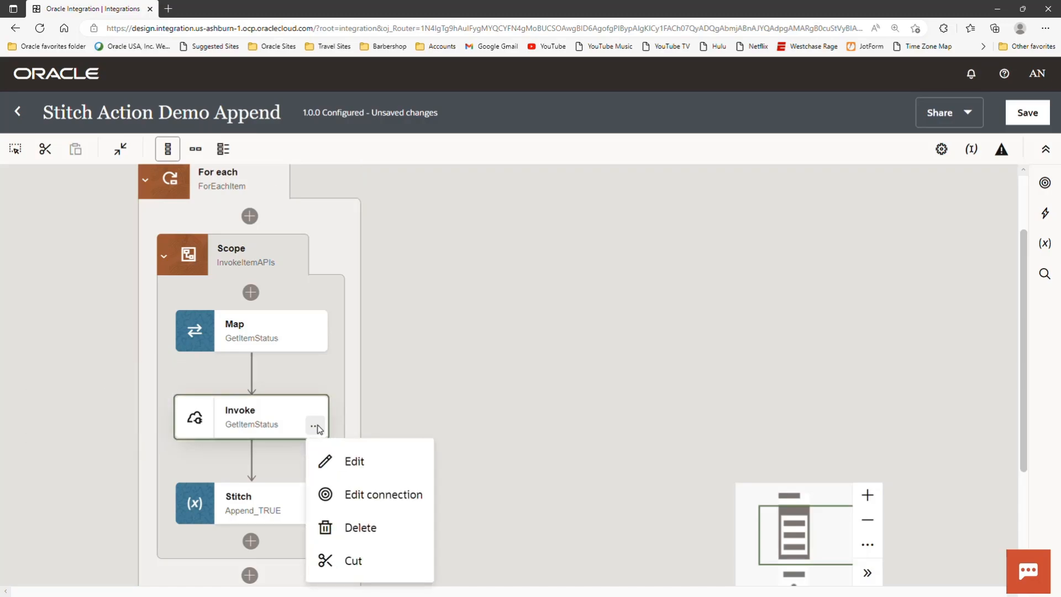
click(352, 461)
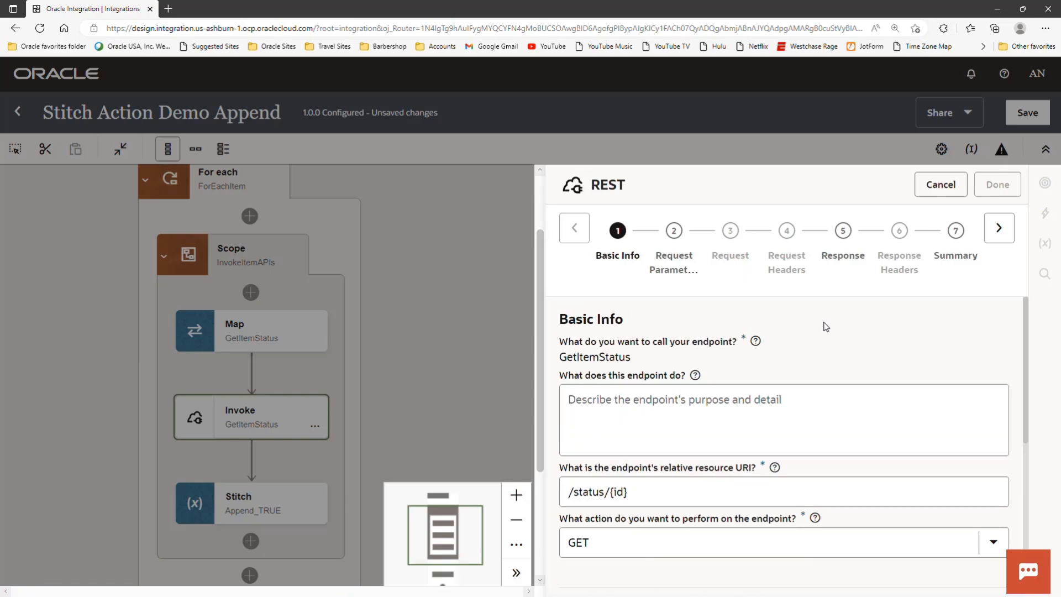
click(1003, 228)
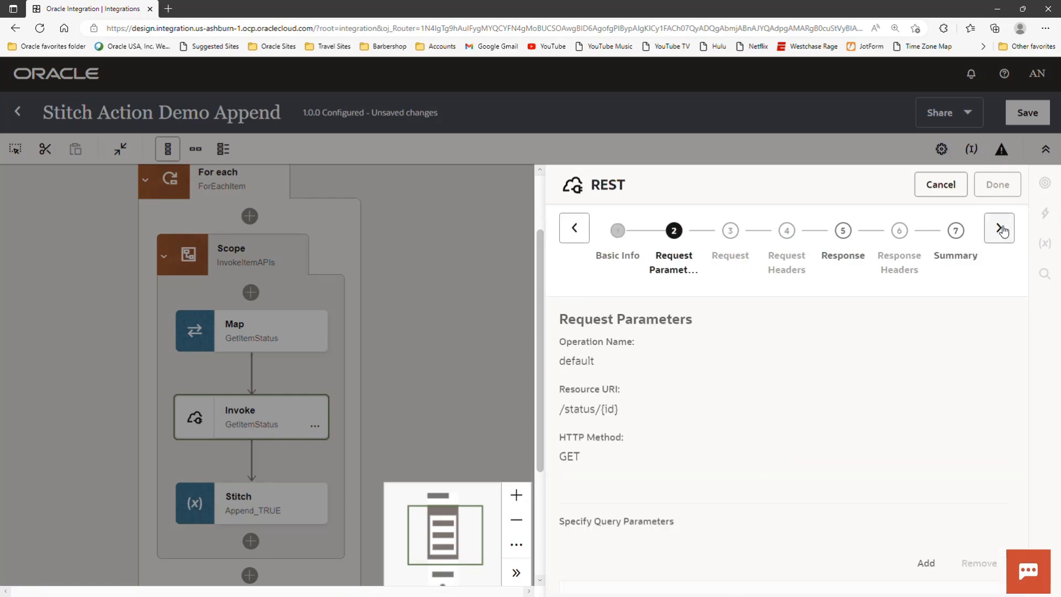
click(1003, 228)
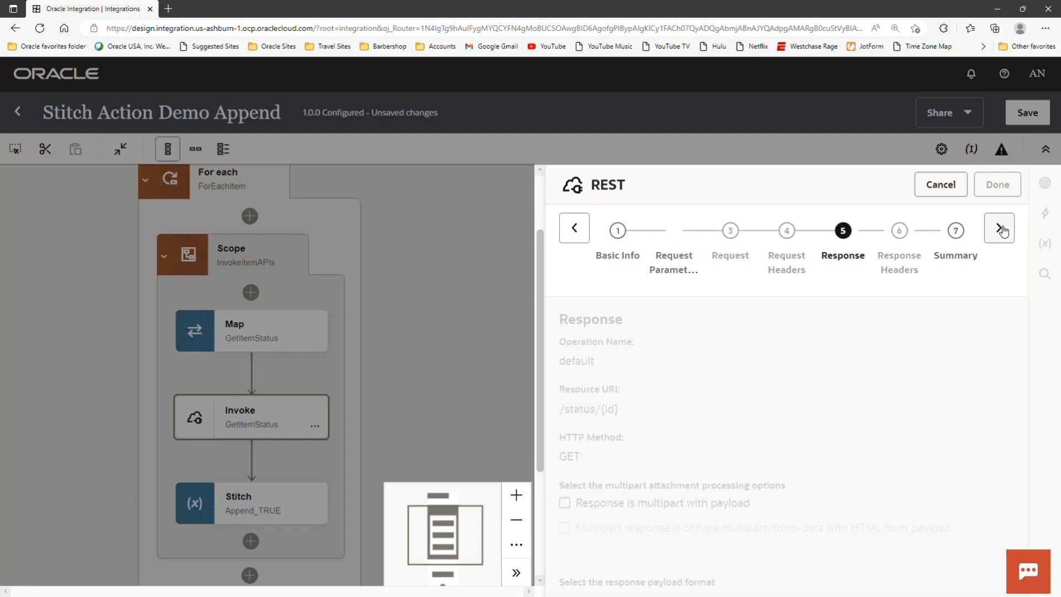
- Examine the inline sample JSON of the GetItemStatus response and close the configuration without changes
scroll(890, 387, down, 5)
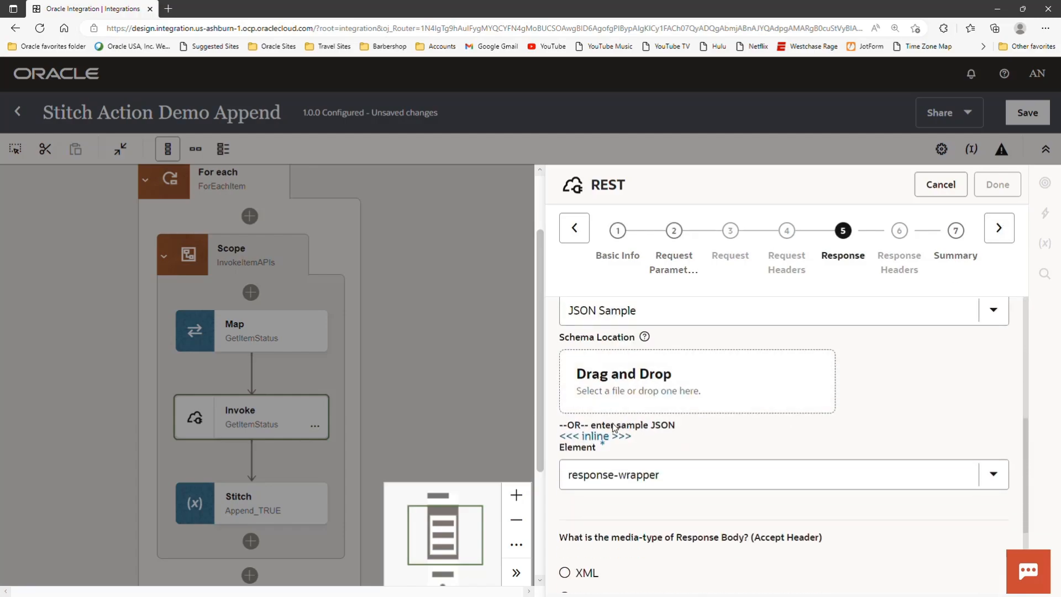
click(601, 436)
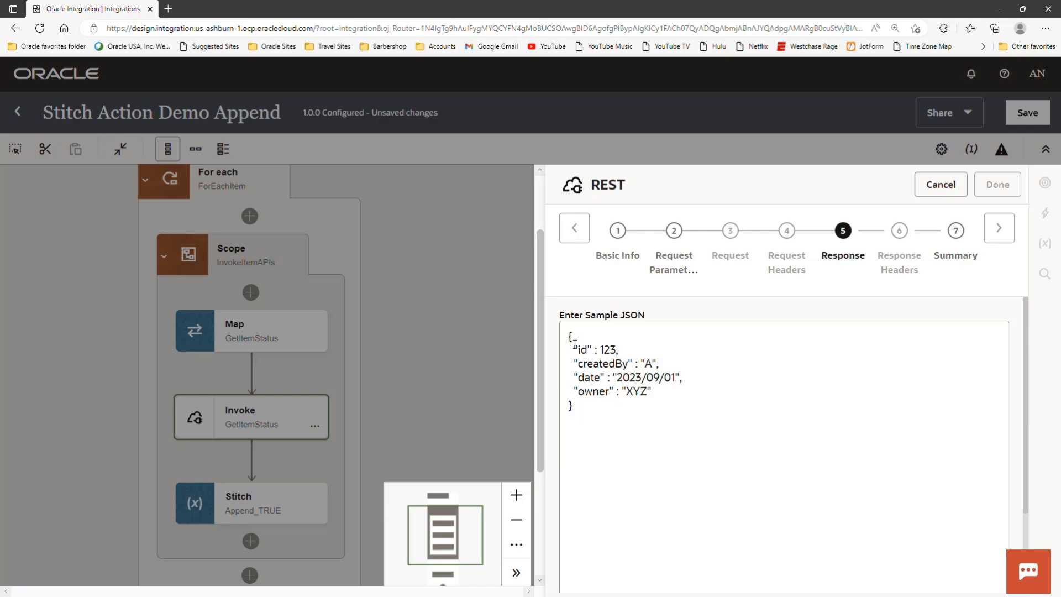
drag(569, 338, 658, 408)
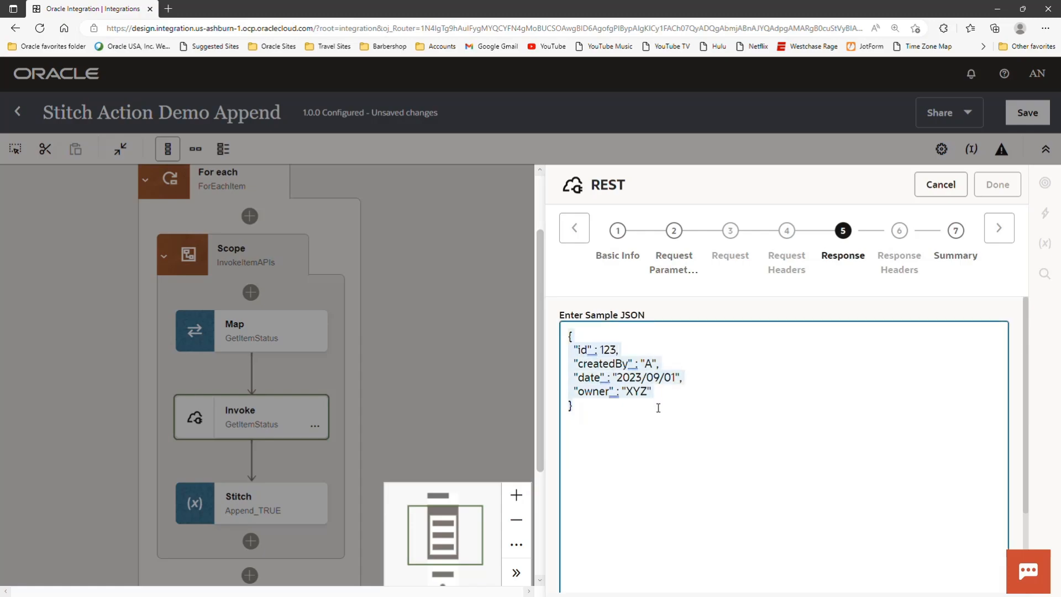
click(671, 435)
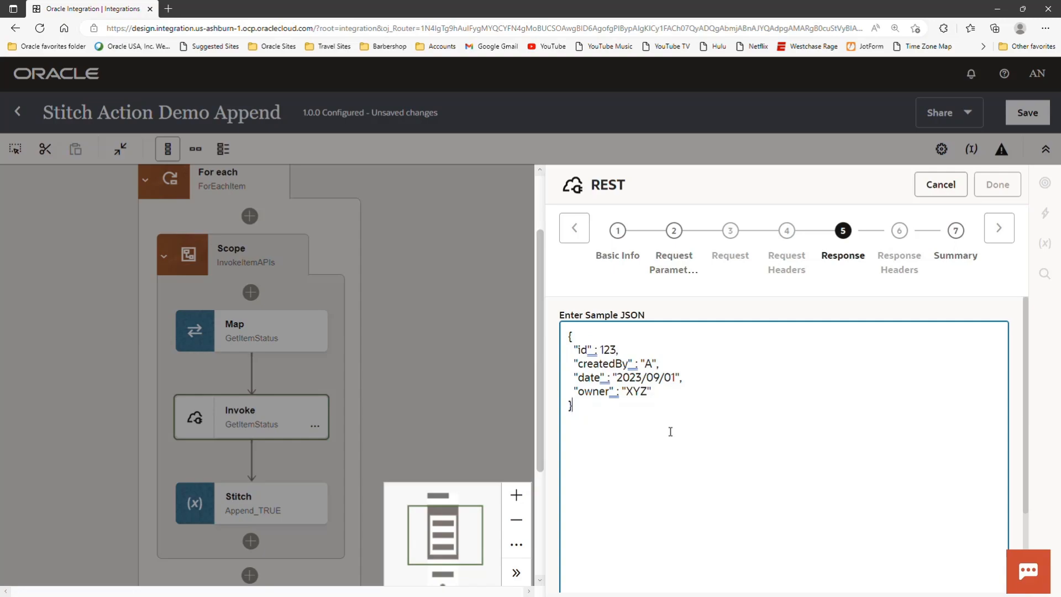
click(482, 318)
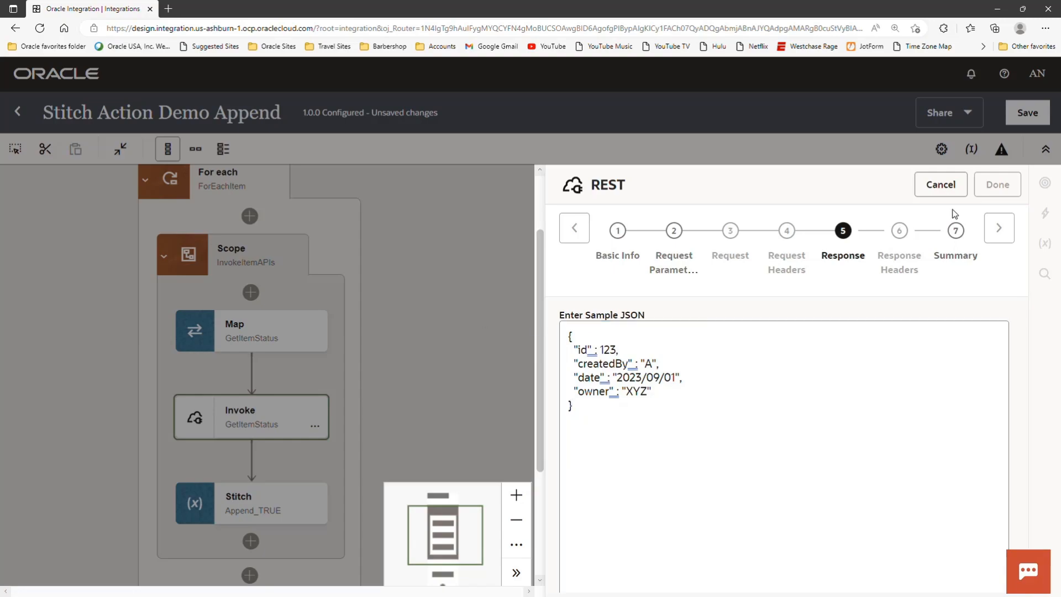
click(947, 185)
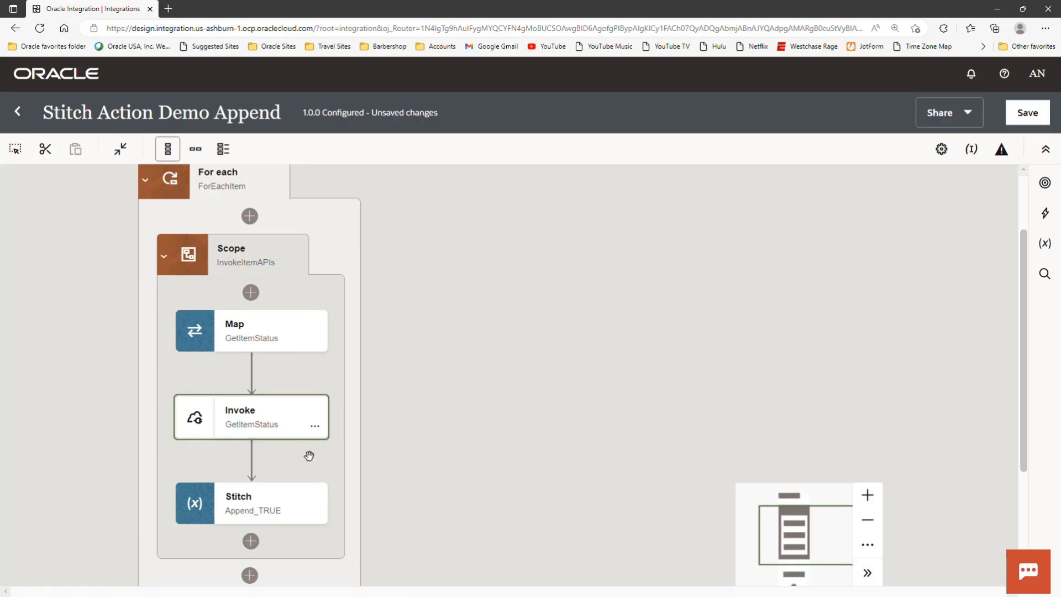
- Show the default fault handler of the InvokeItemAPIs scope to review its Append_FALSE stitch, and collapse the ForEachItem loop
mouse_move(311, 517)
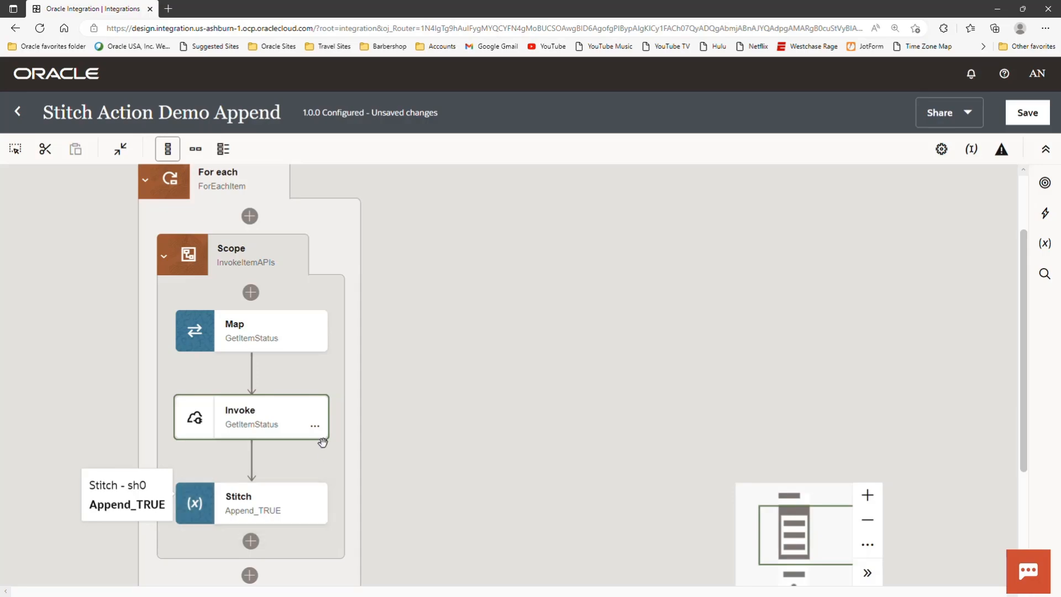
mouse_move(299, 268)
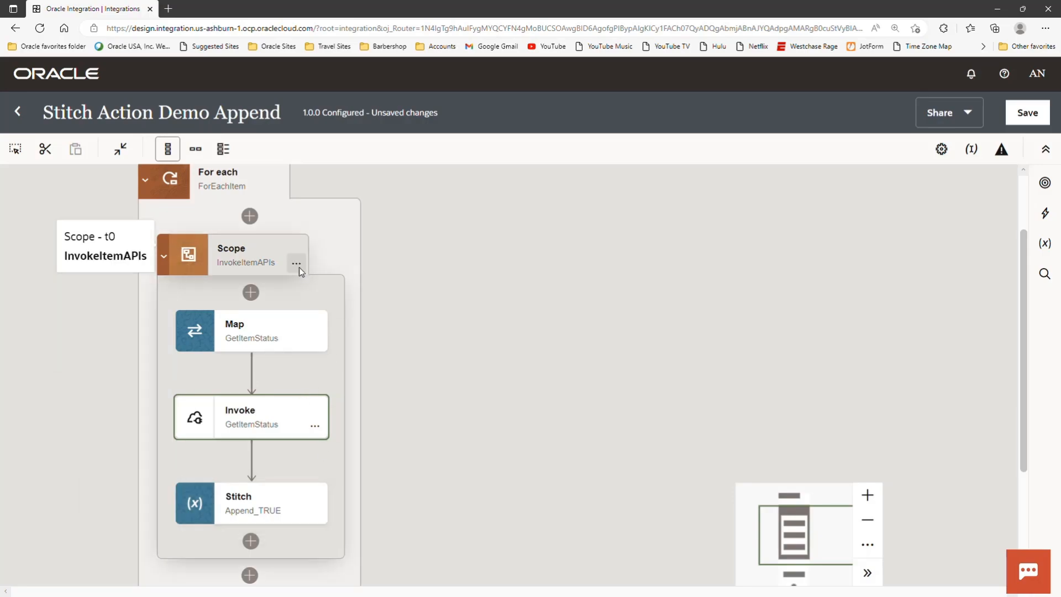
click(297, 265)
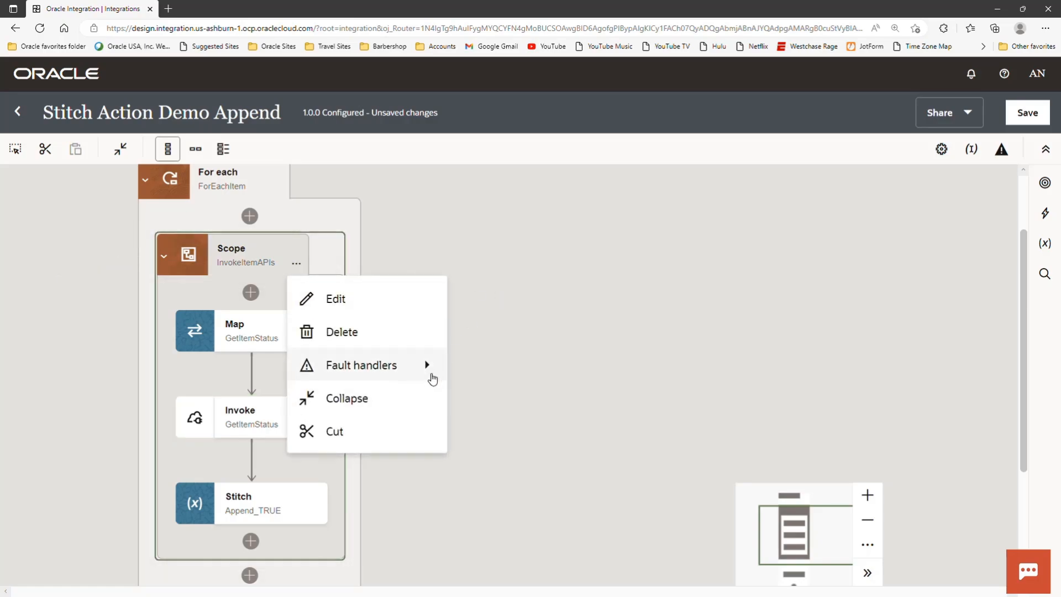
mouse_move(432, 372)
click(506, 368)
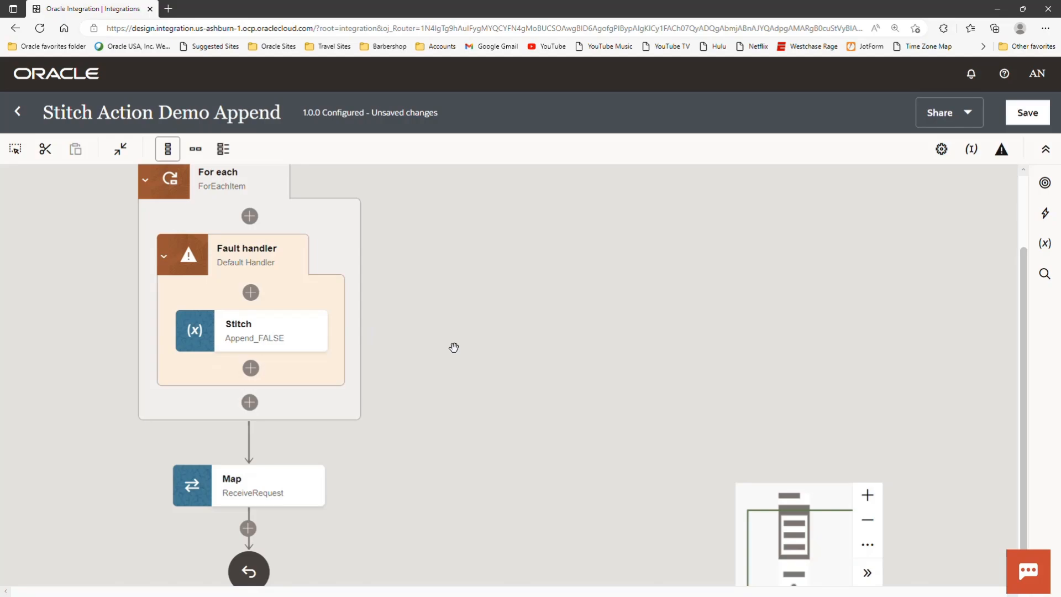
click(147, 184)
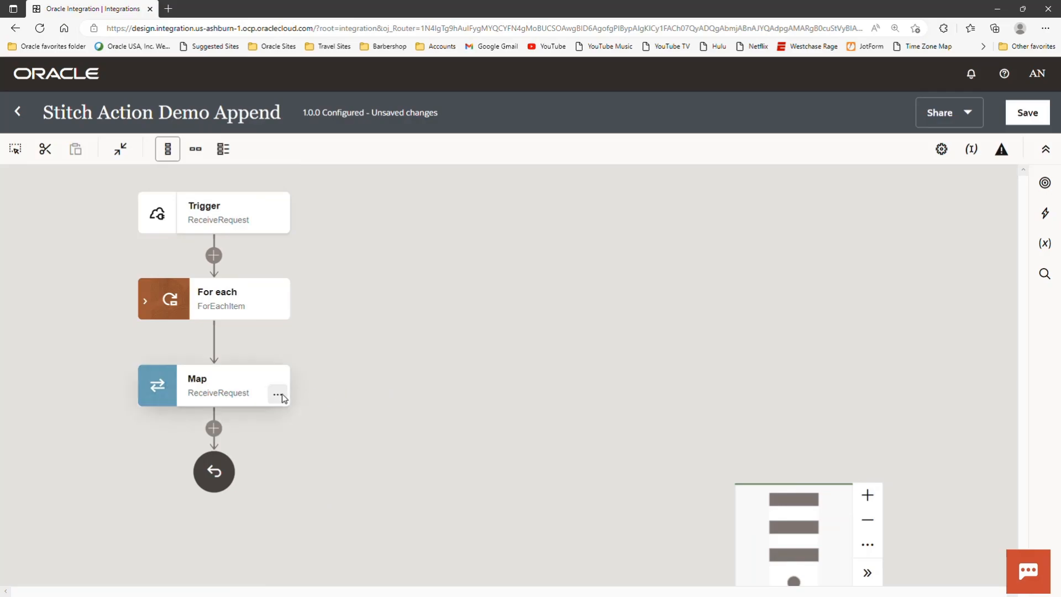
- Add a new global variable to the integration and set its type to Object
click(1044, 245)
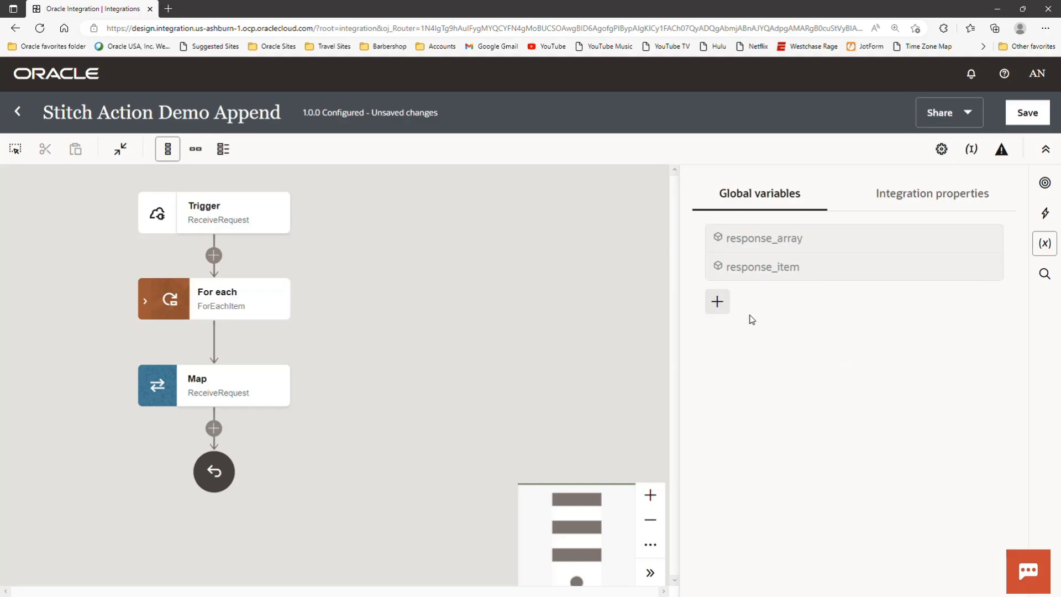
click(718, 303)
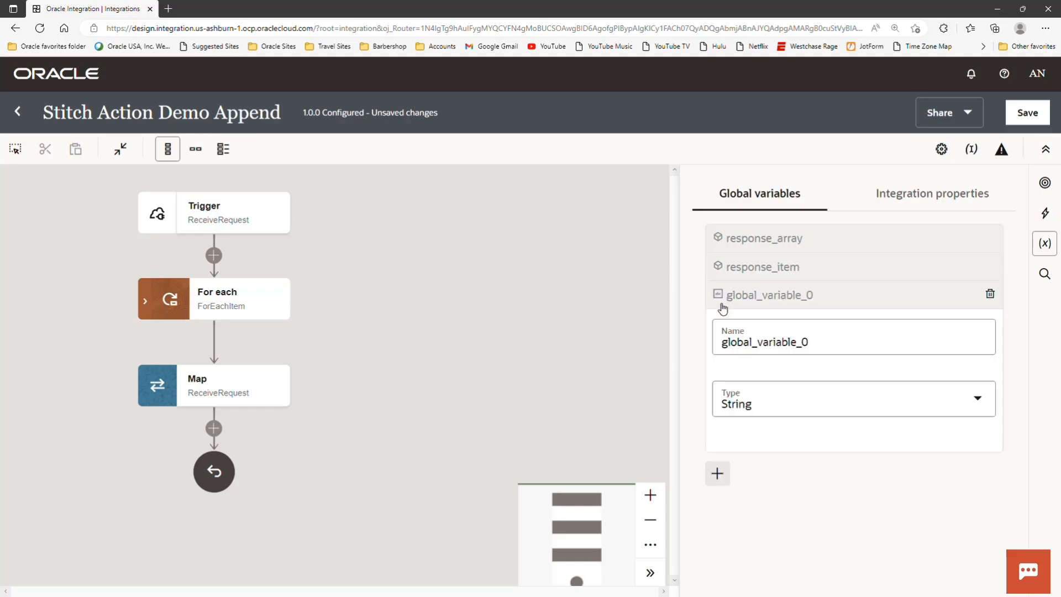
click(985, 403)
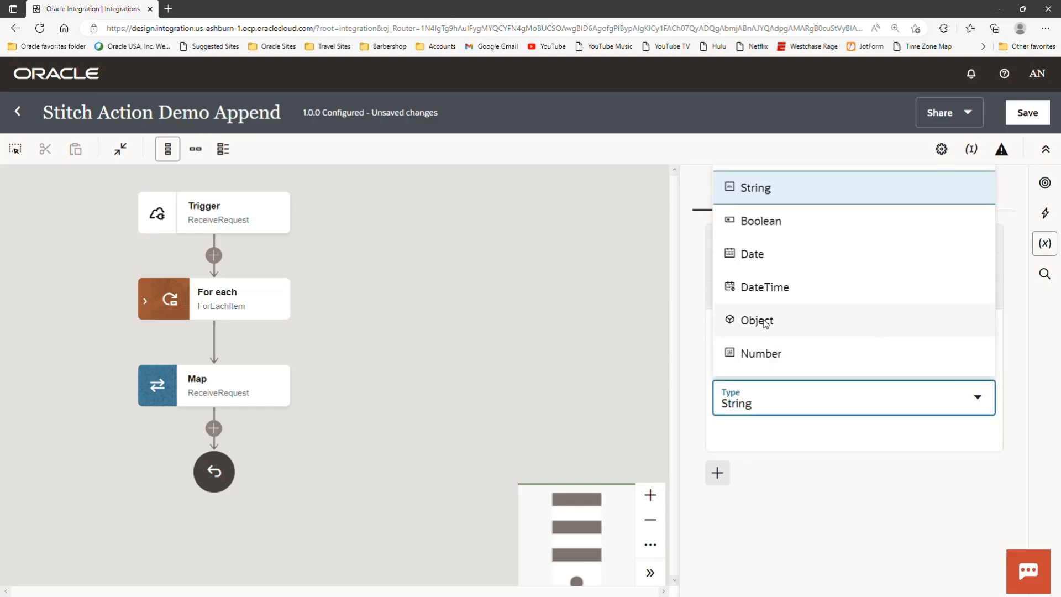
click(768, 324)
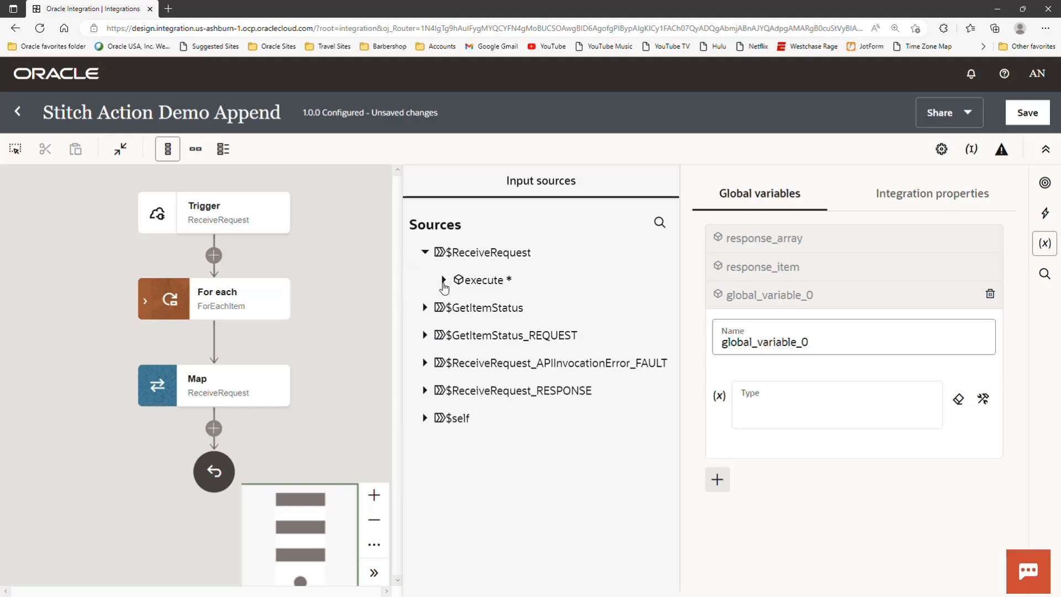
- Expand $ReceiveRequest_RESPONSE in the input sources down to the result element that can serve as the variable's type
click(425, 391)
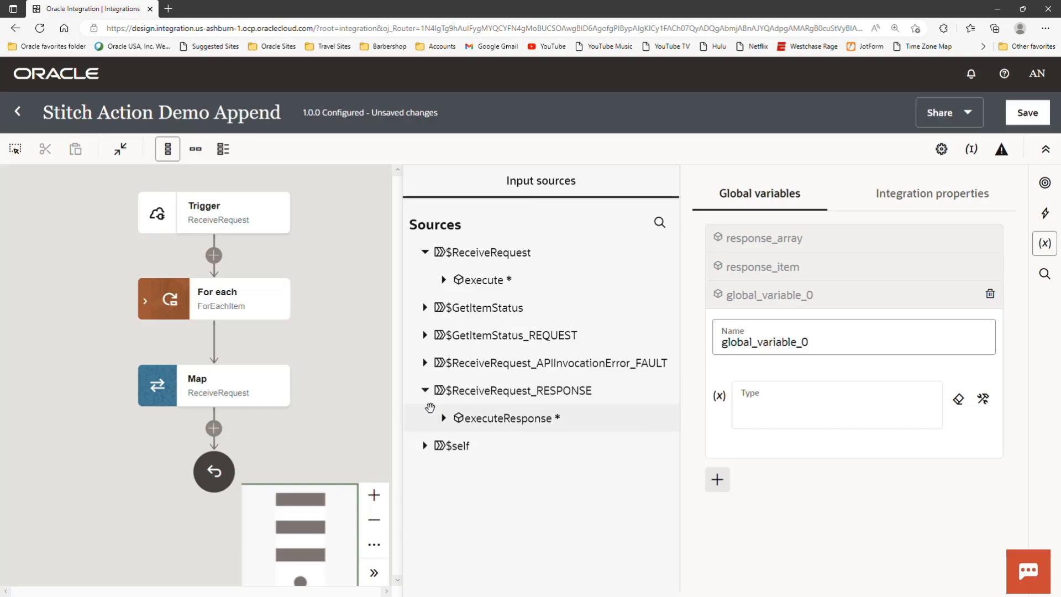
click(443, 419)
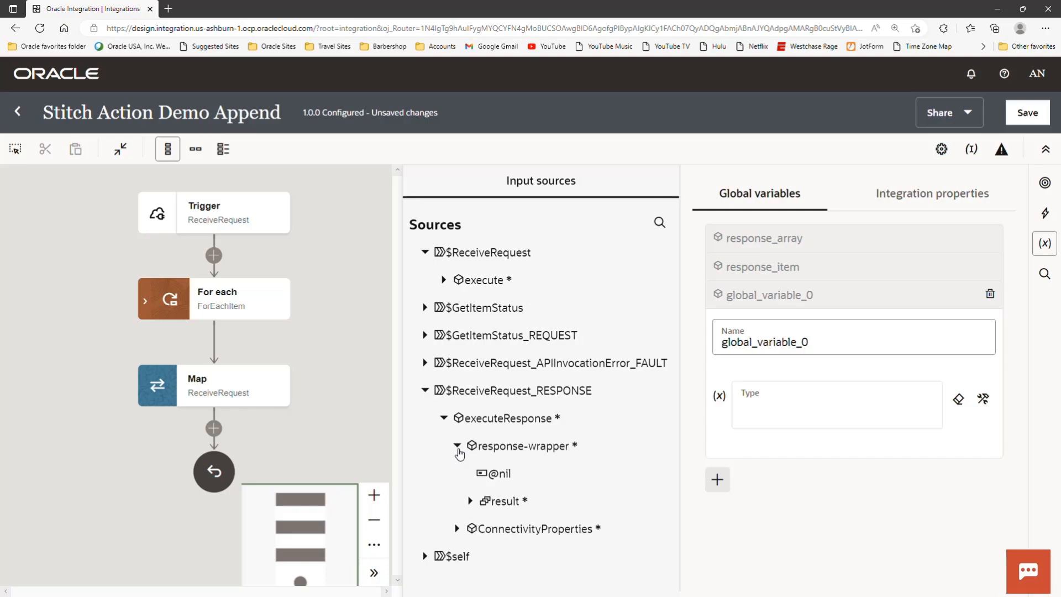
click(471, 502)
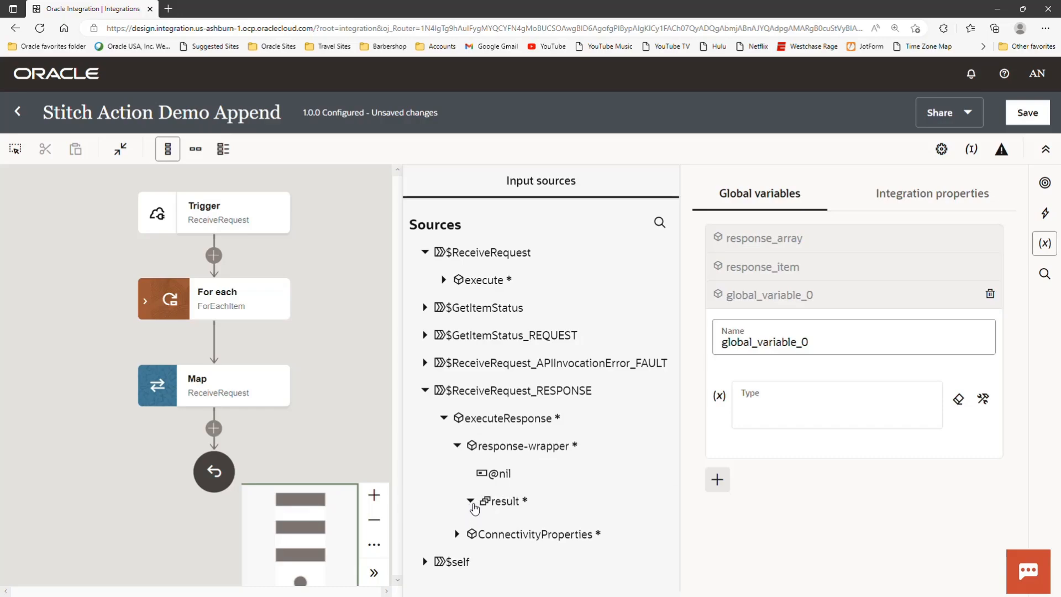
scroll(540, 483, down, 1)
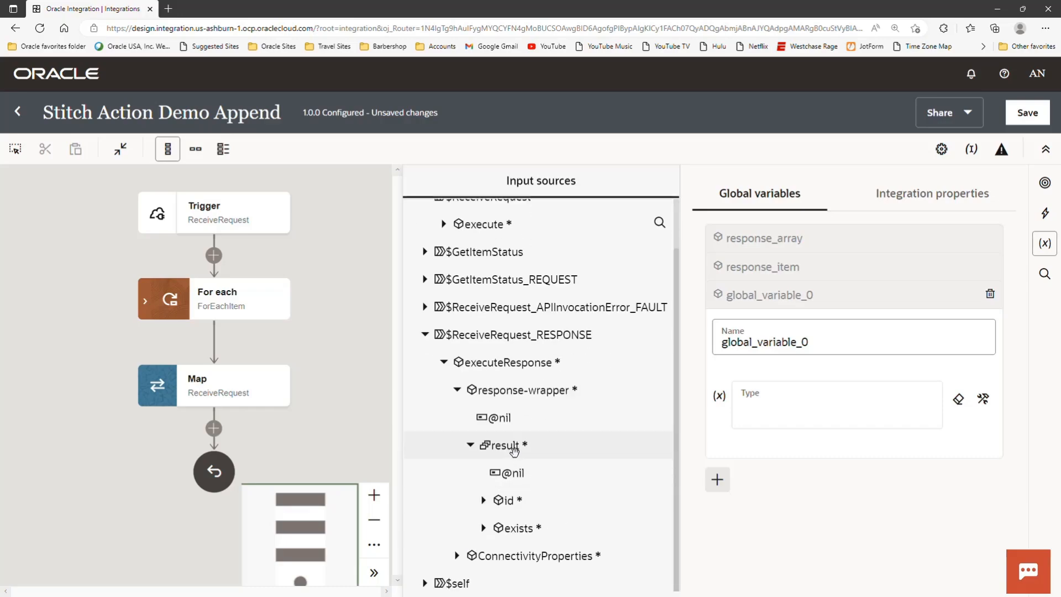
drag(507, 447, 466, 449)
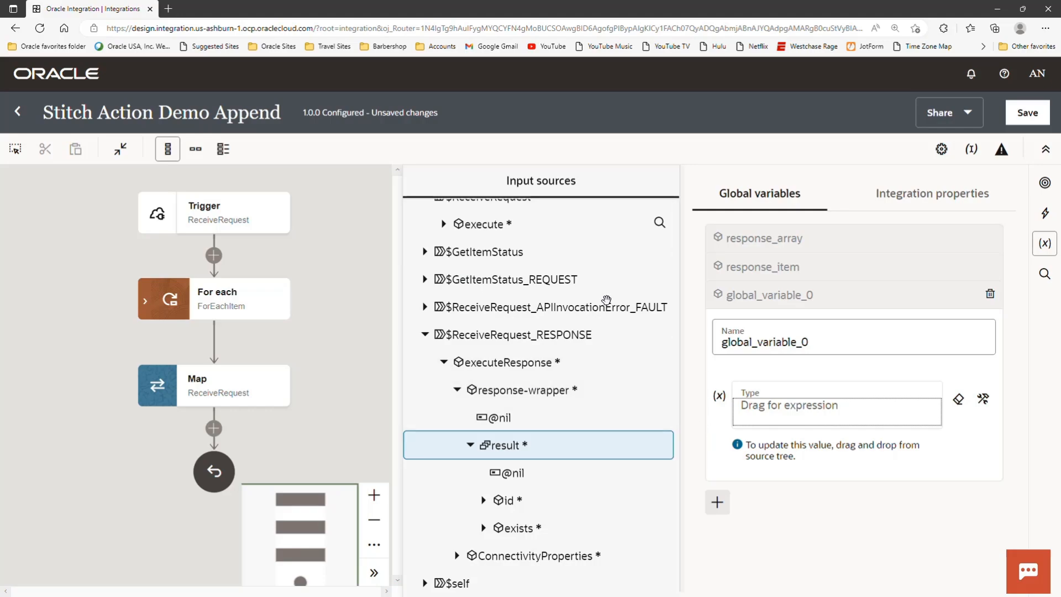
scroll(514, 458, up, 1)
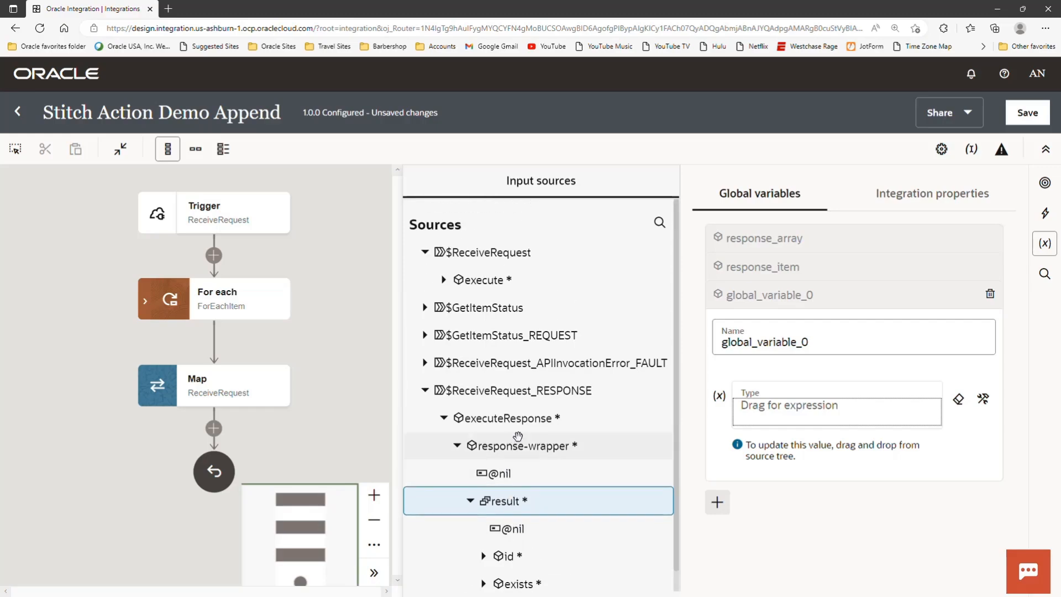
- Delete the global variable global_variable_0 and close the global variables pane
click(989, 294)
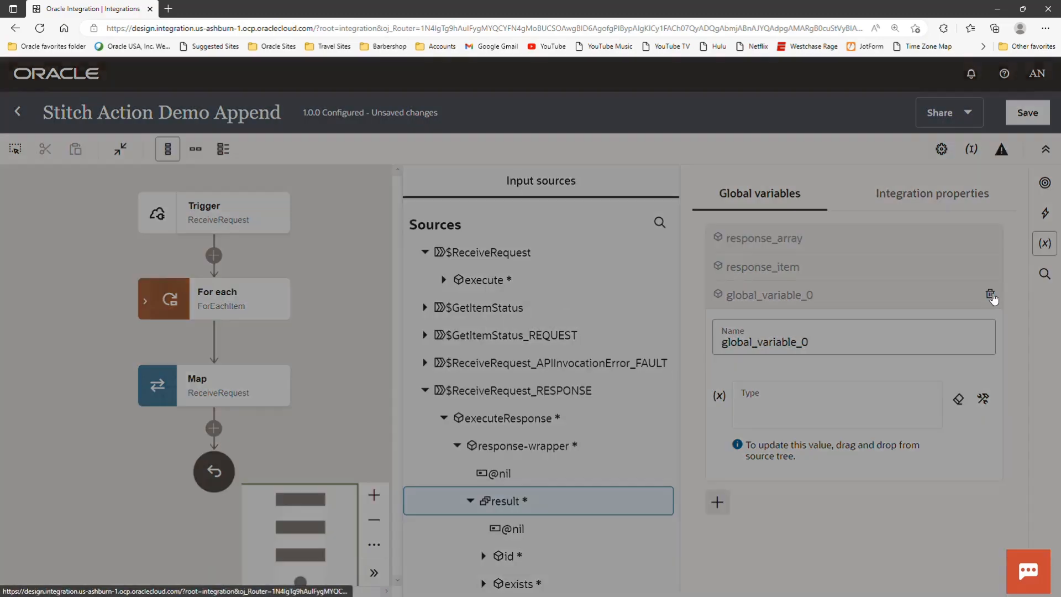
click(740, 389)
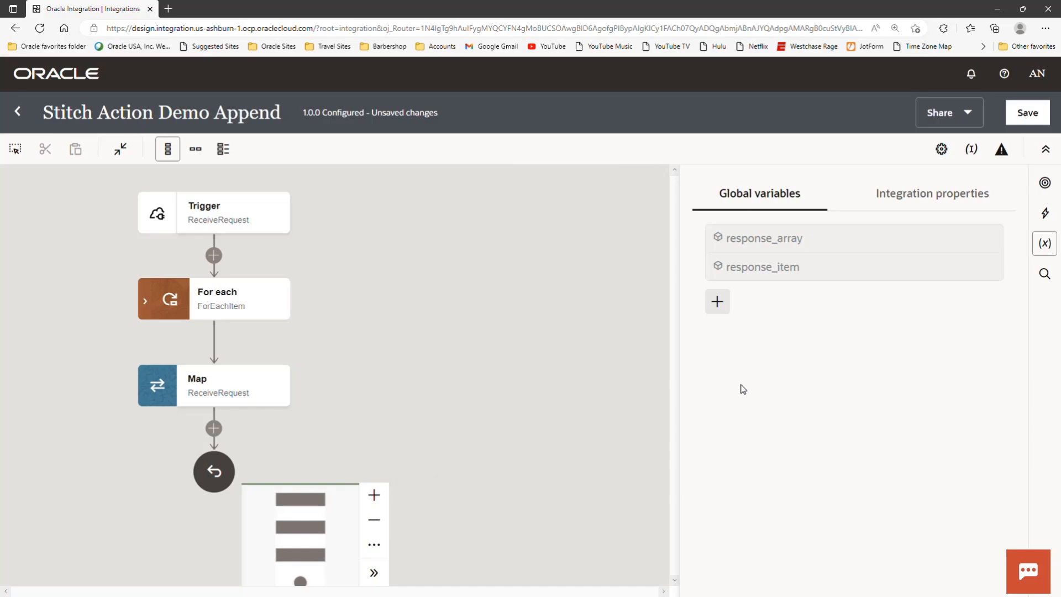
click(648, 266)
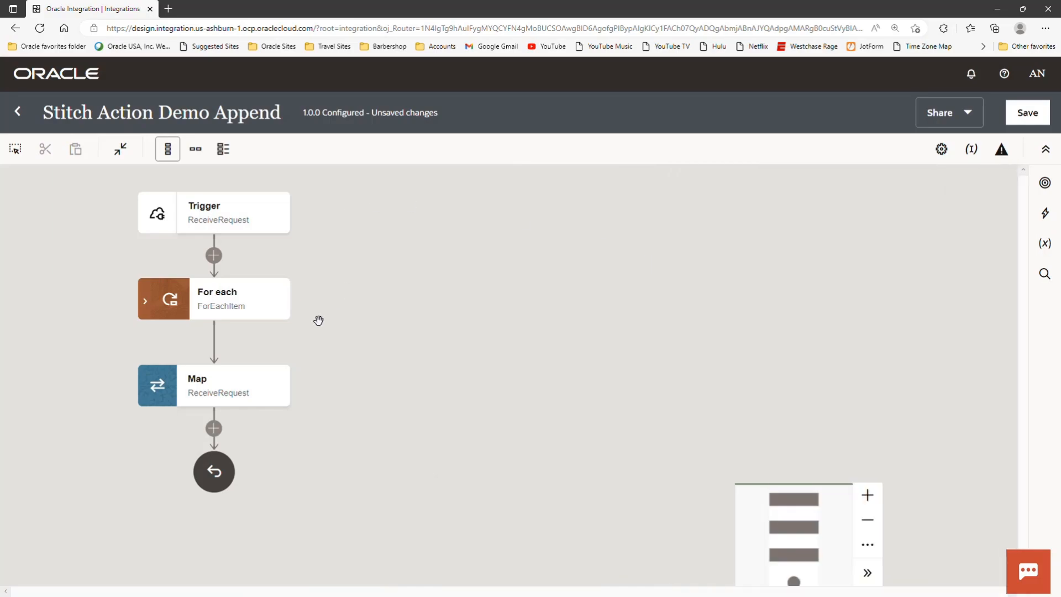
- Expand the ForEachItem loop and open the Append_FALSE stitch configuration at its id assignment
click(146, 303)
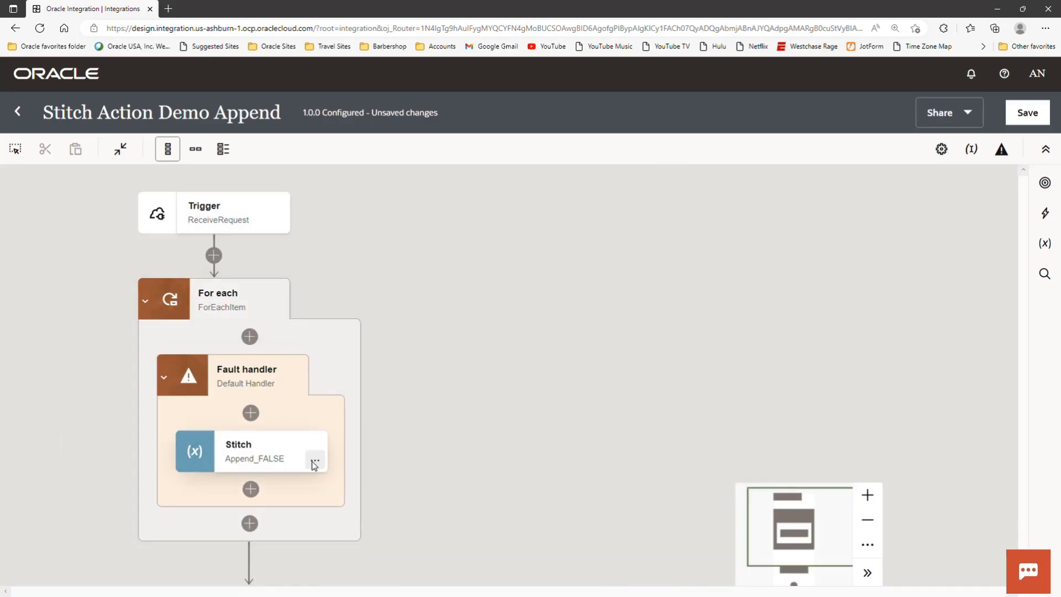
click(315, 459)
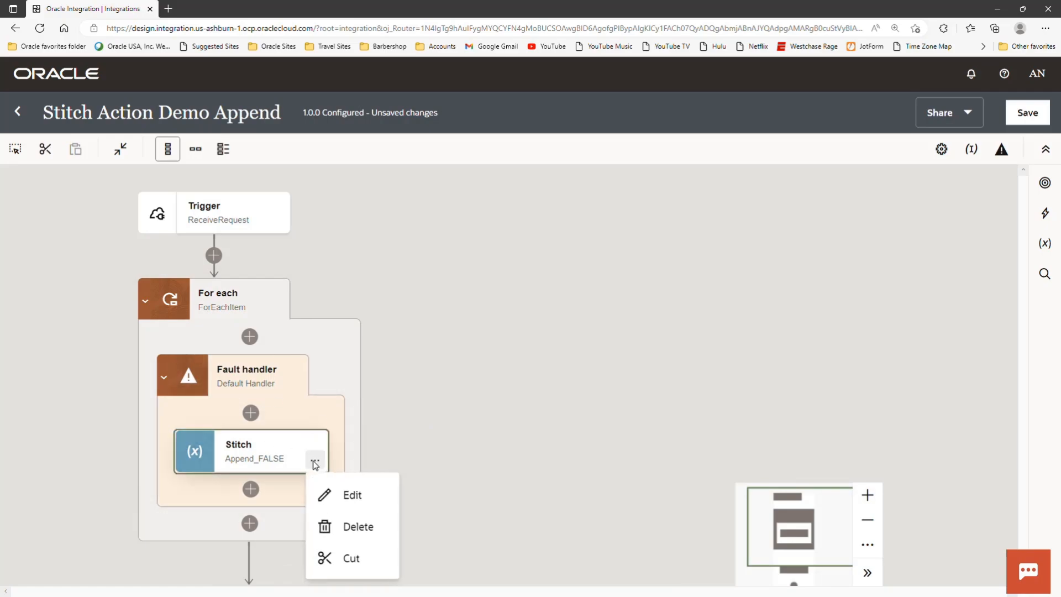
click(365, 497)
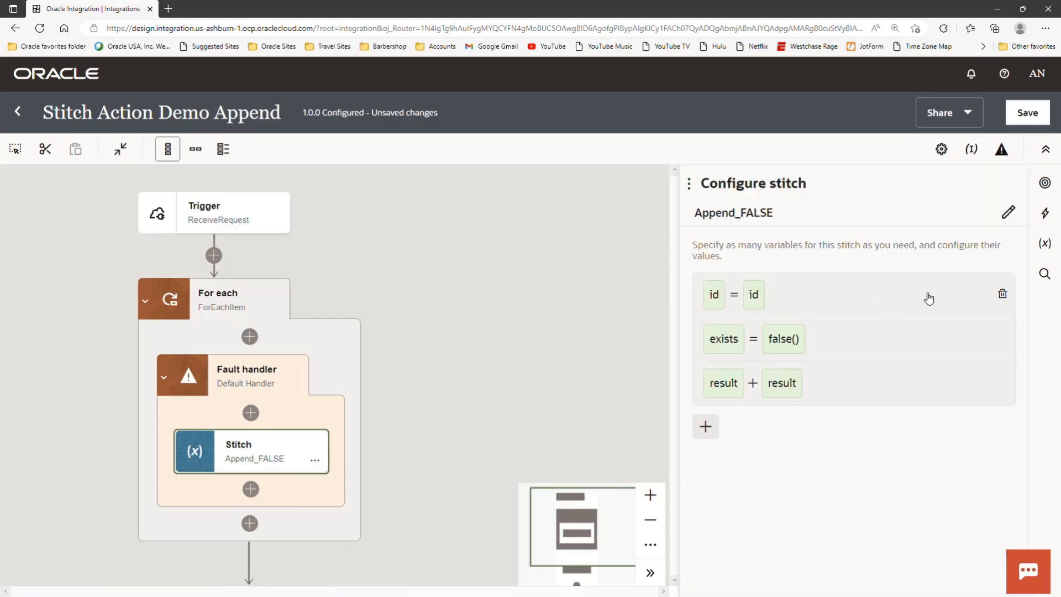
click(946, 300)
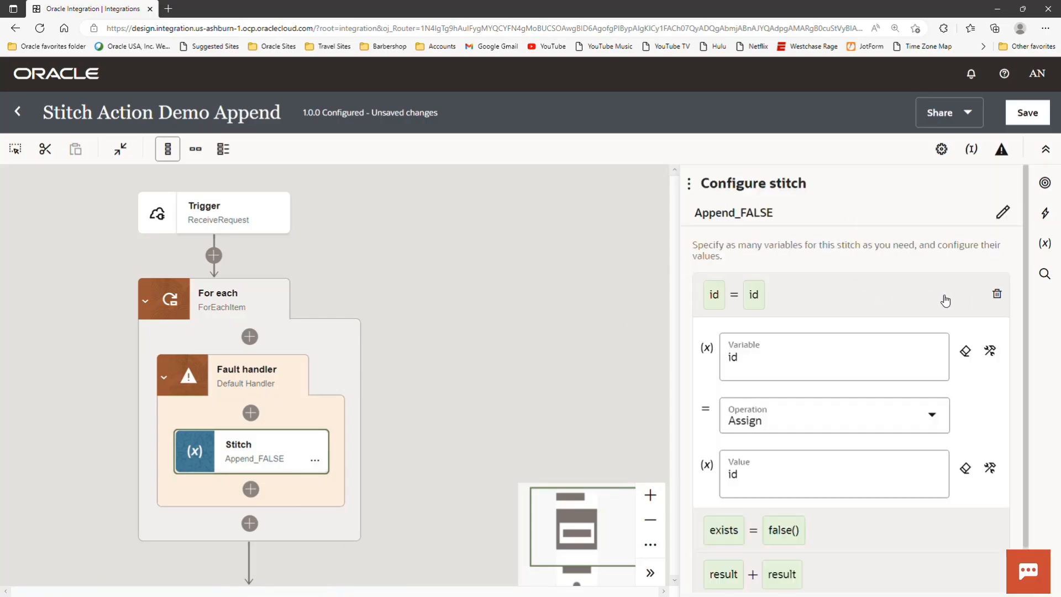
- Show the full variable and value expressions of the id assignment and inspect $response_item and $response_array in the input sources
click(990, 350)
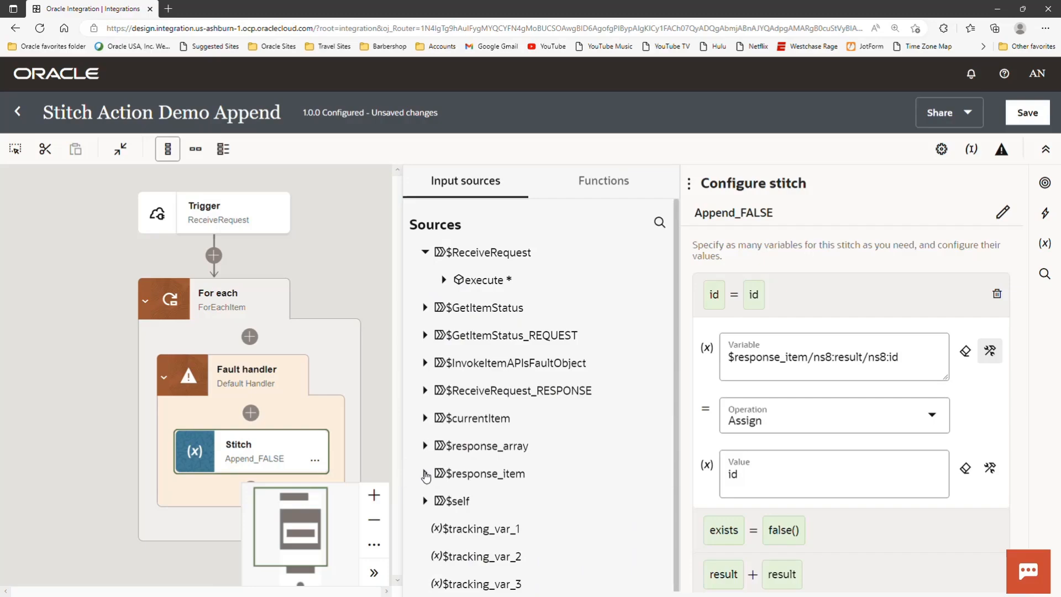
click(425, 474)
click(443, 500)
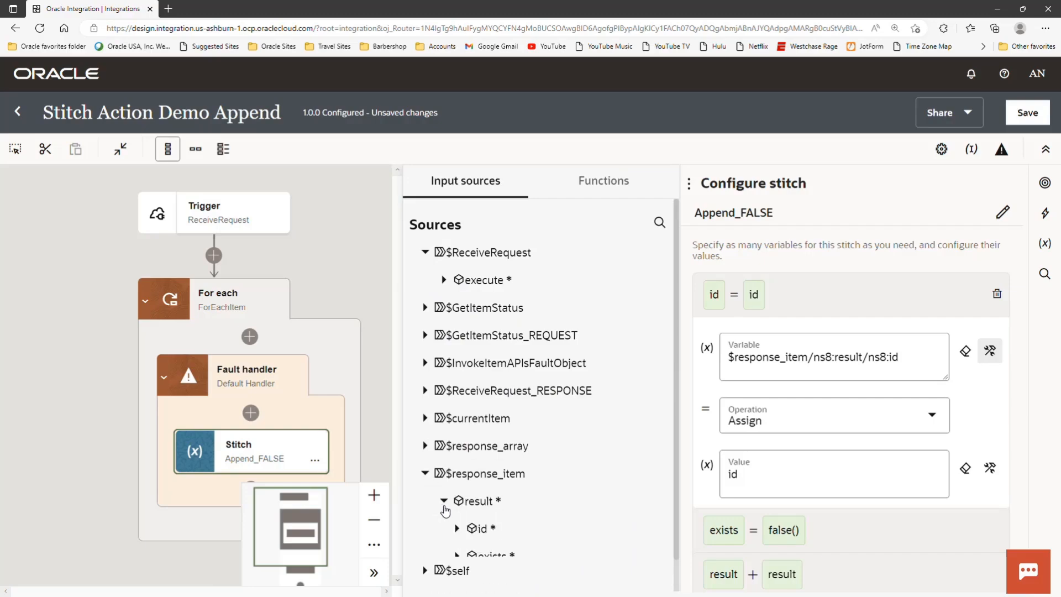
scroll(486, 476, down, 3)
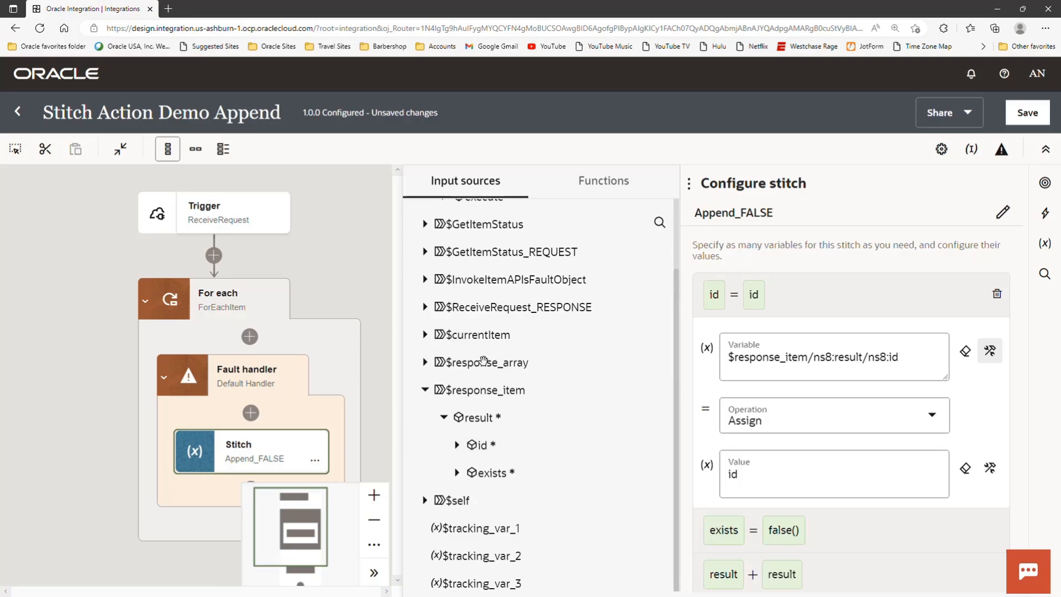
click(425, 364)
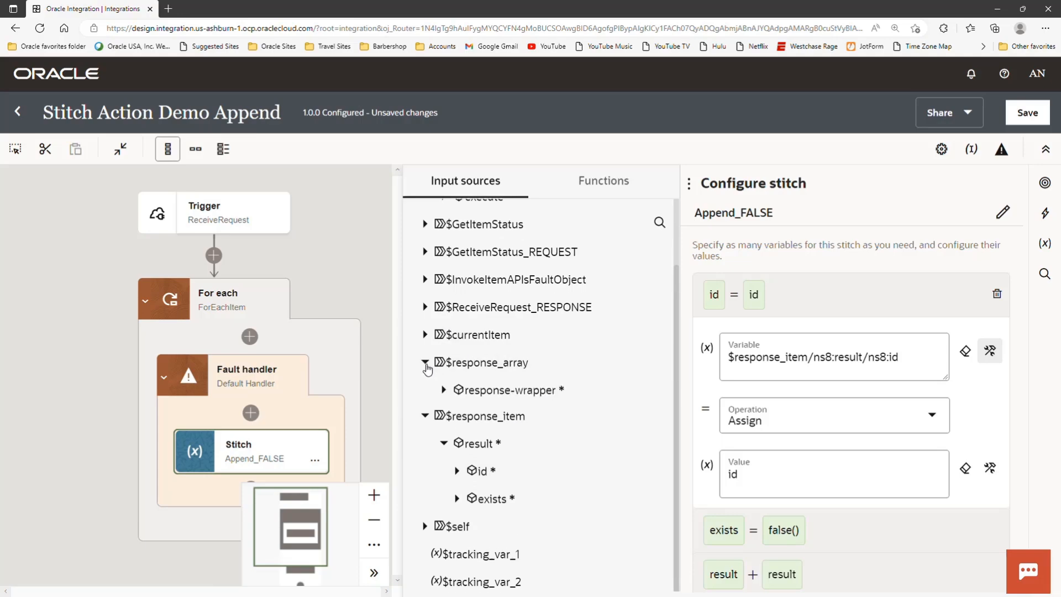
click(426, 363)
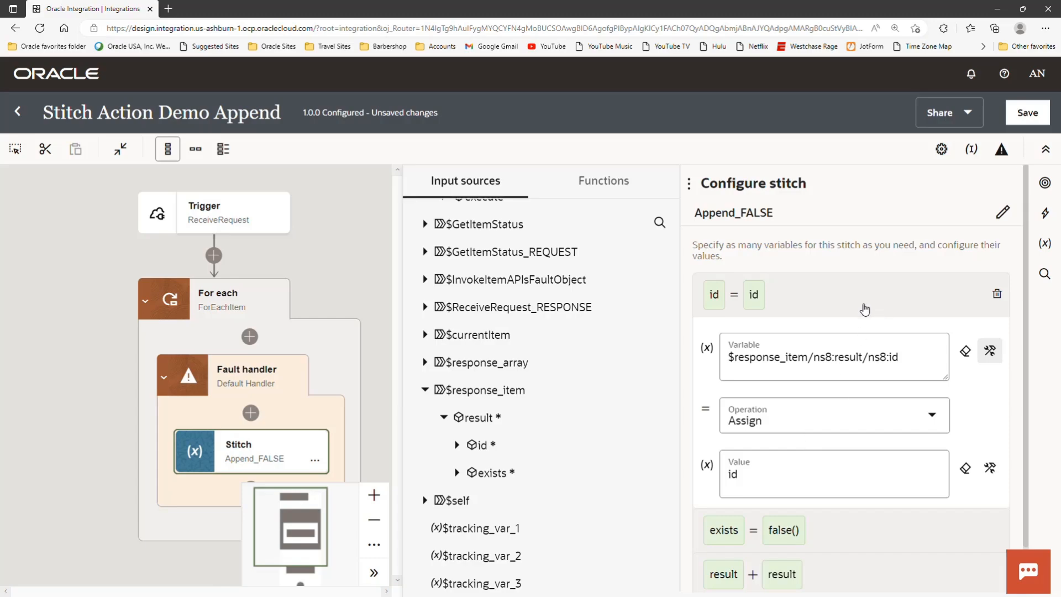
click(990, 468)
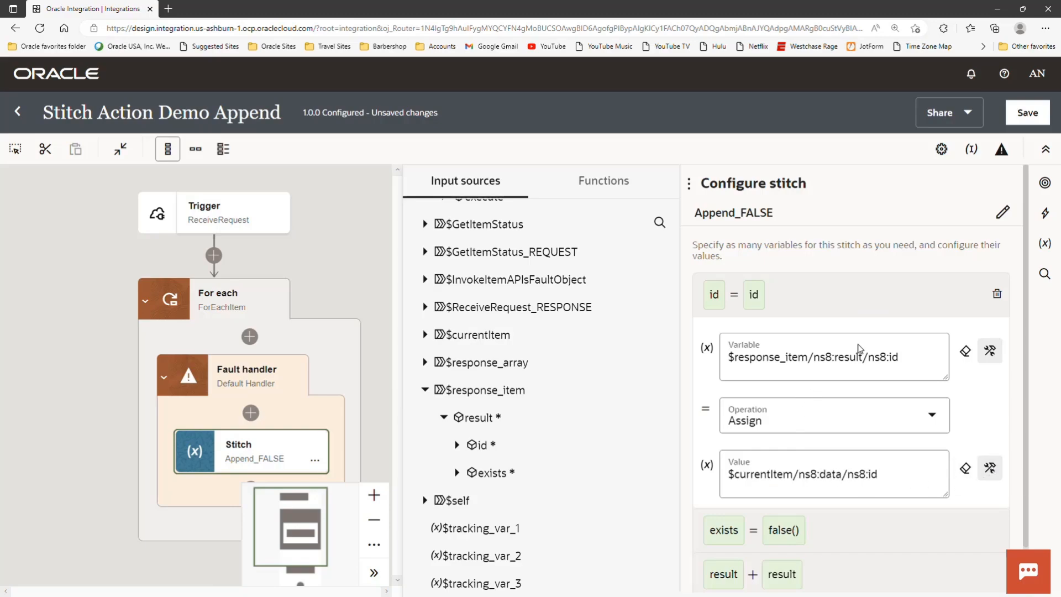
- Review the exists assignment of Append_FALSE and locate its false function among the Boolean functions
scroll(881, 403, down, 1)
click(872, 489)
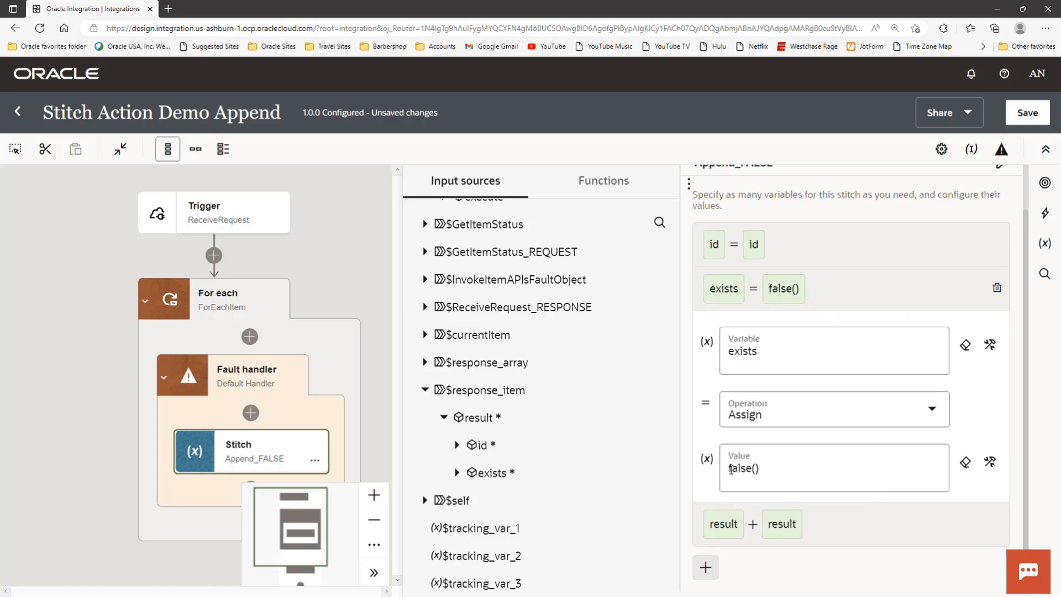
click(602, 185)
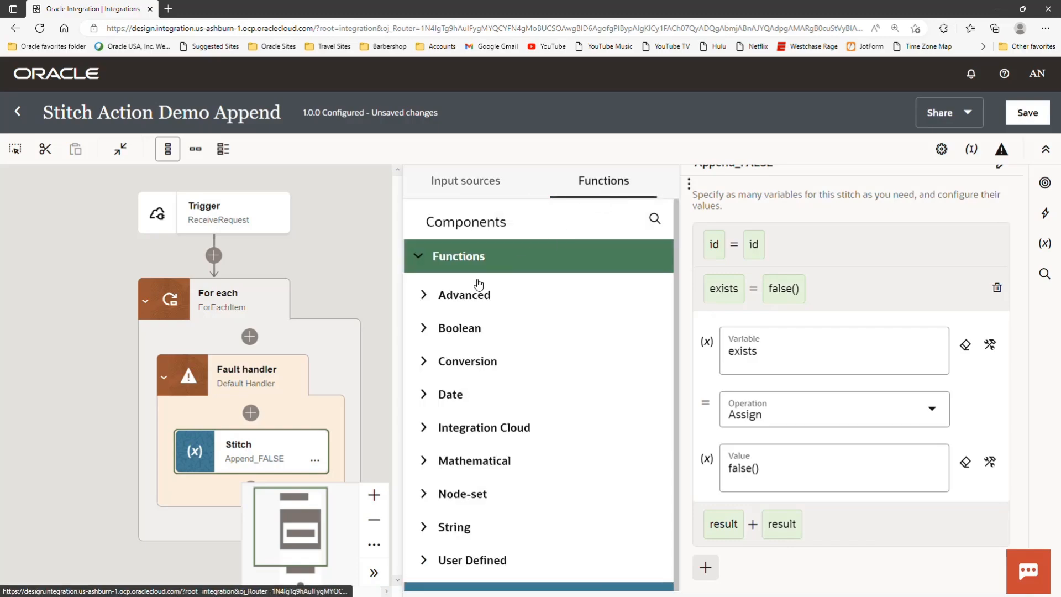
click(427, 329)
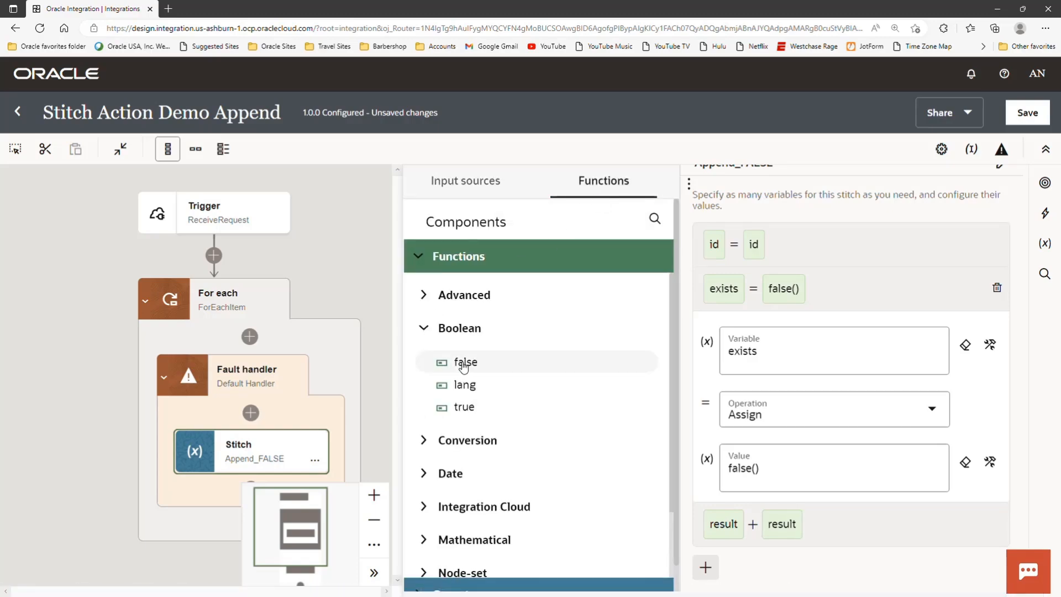
mouse_move(464, 366)
mouse_down()
mouse_move(590, 370)
mouse_move(789, 468)
mouse_move(448, 360)
mouse_up()
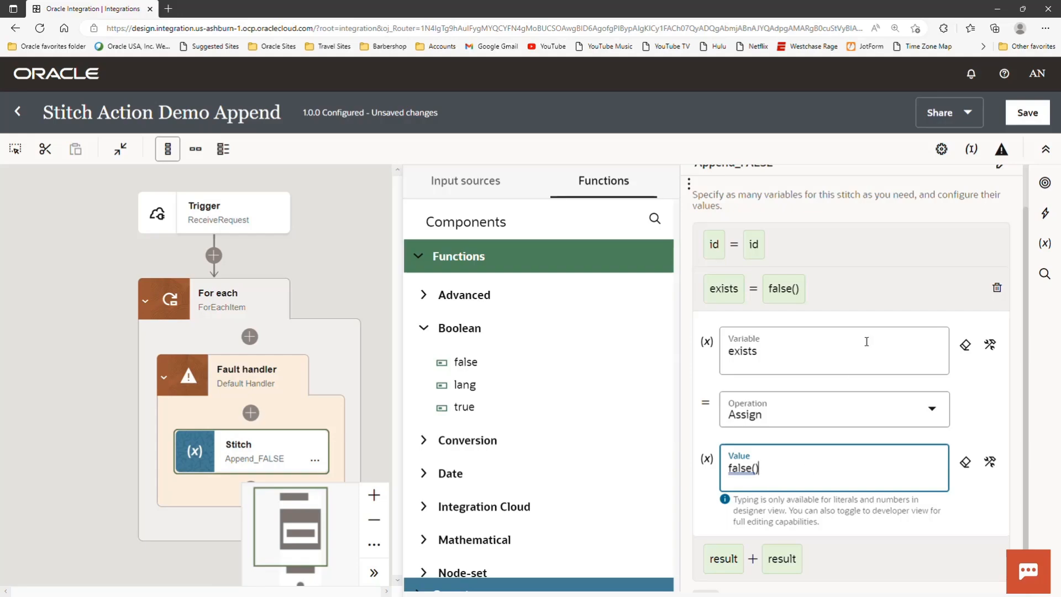
click(889, 284)
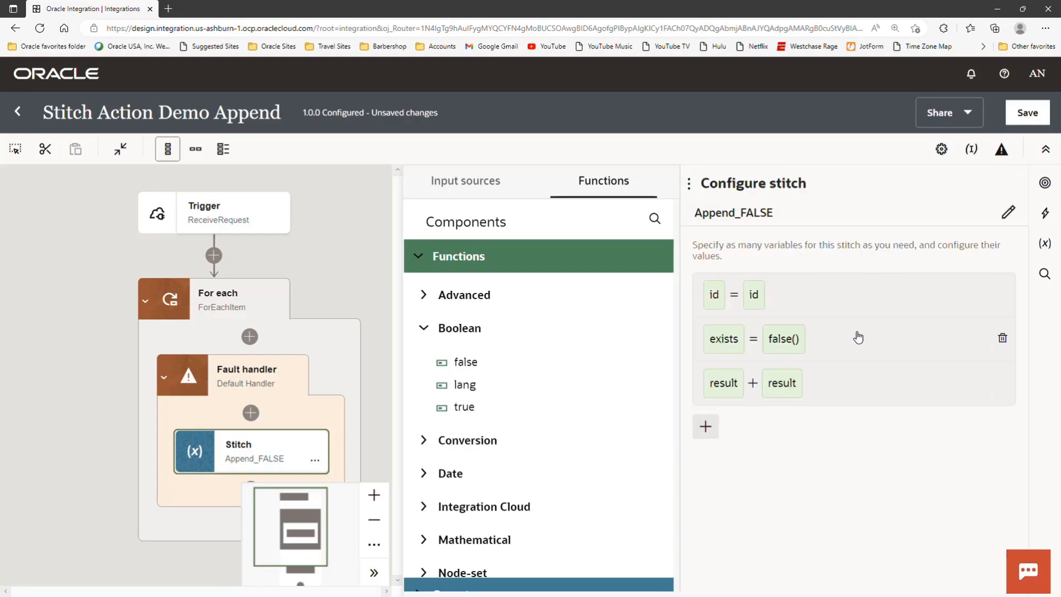
- Show the full variable and value expressions of the result Append operation, and close the Append_FALSE configuration
click(902, 386)
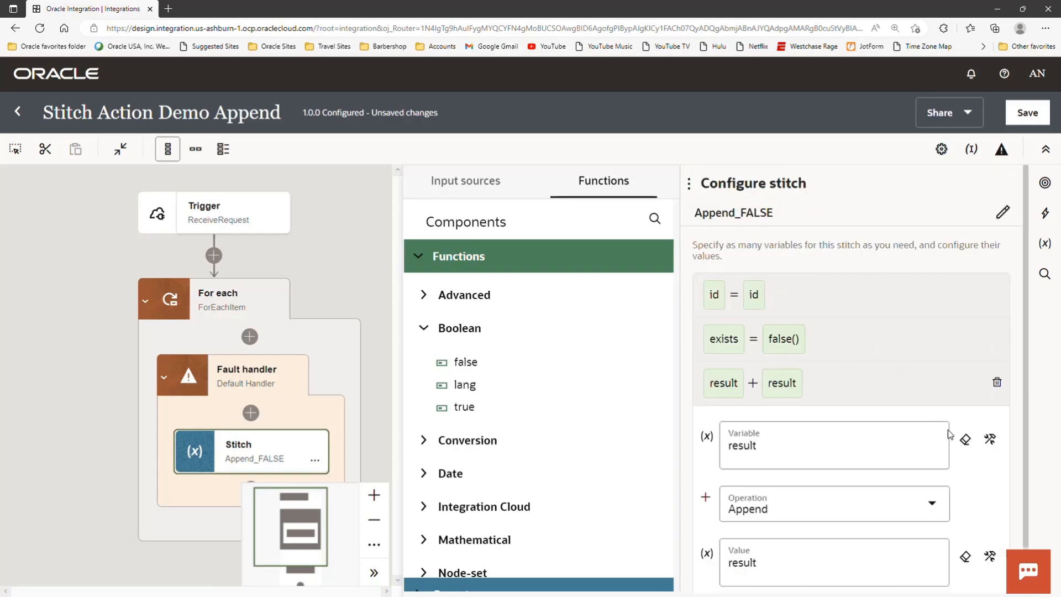
click(990, 440)
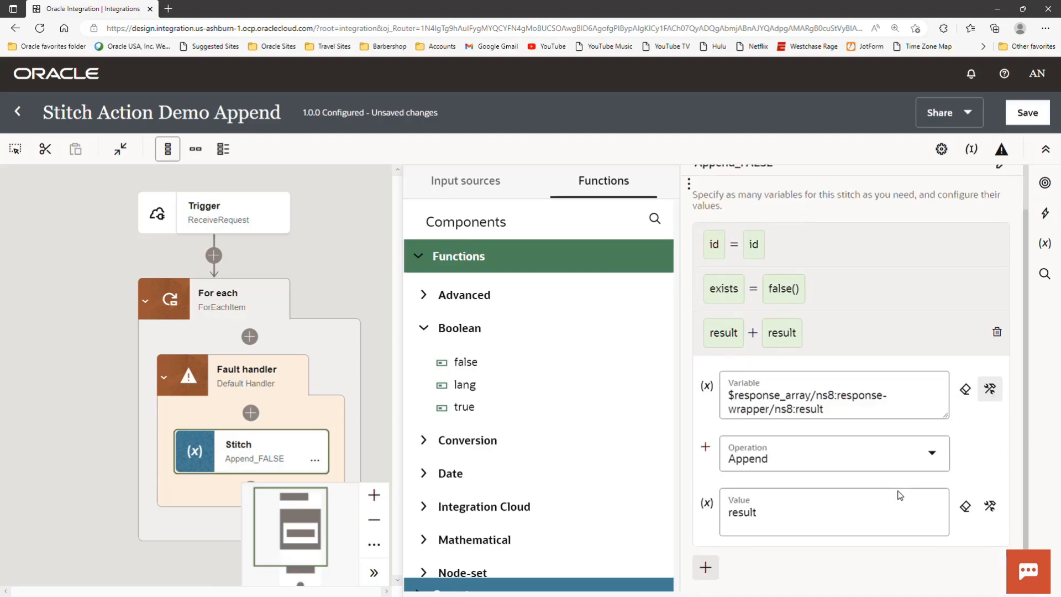
scroll(899, 492, down, 1)
click(991, 506)
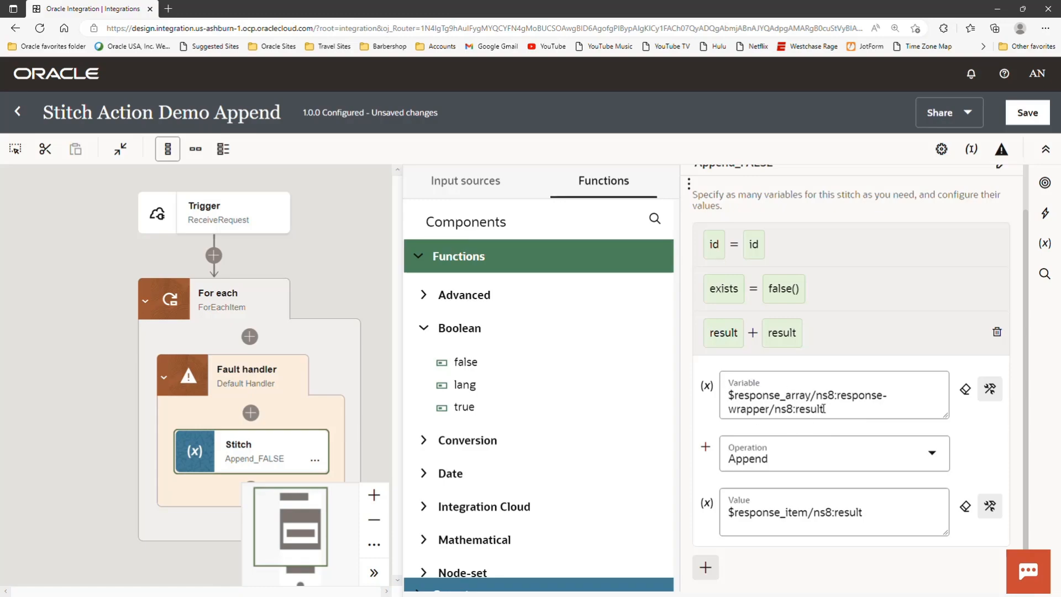
click(373, 253)
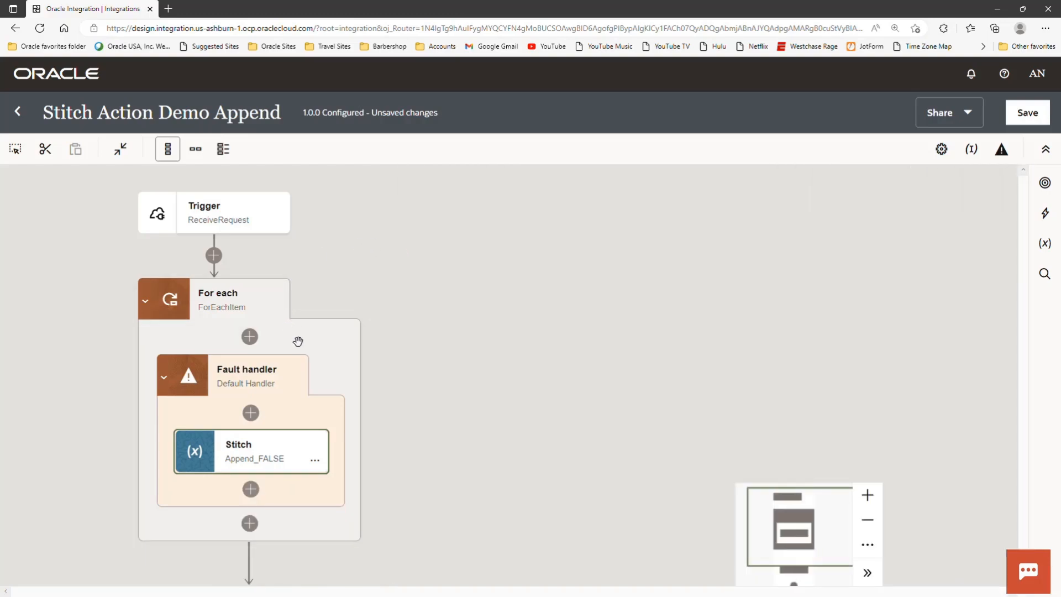
- Switch the default fault handler back to showing the InvokeItemAPIs scope block
click(296, 386)
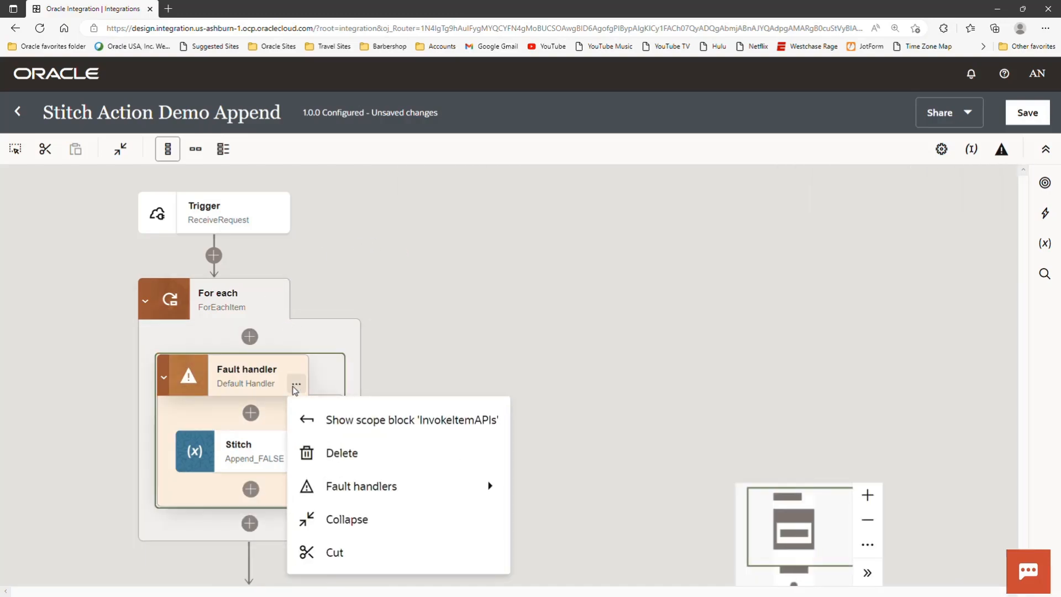
click(350, 419)
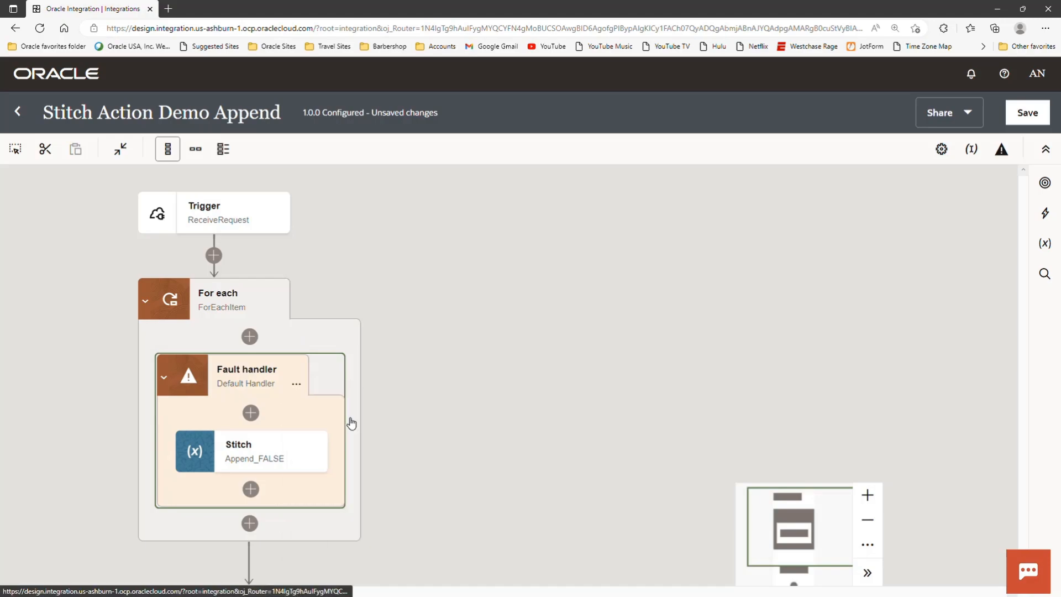
scroll(367, 392, down, 4)
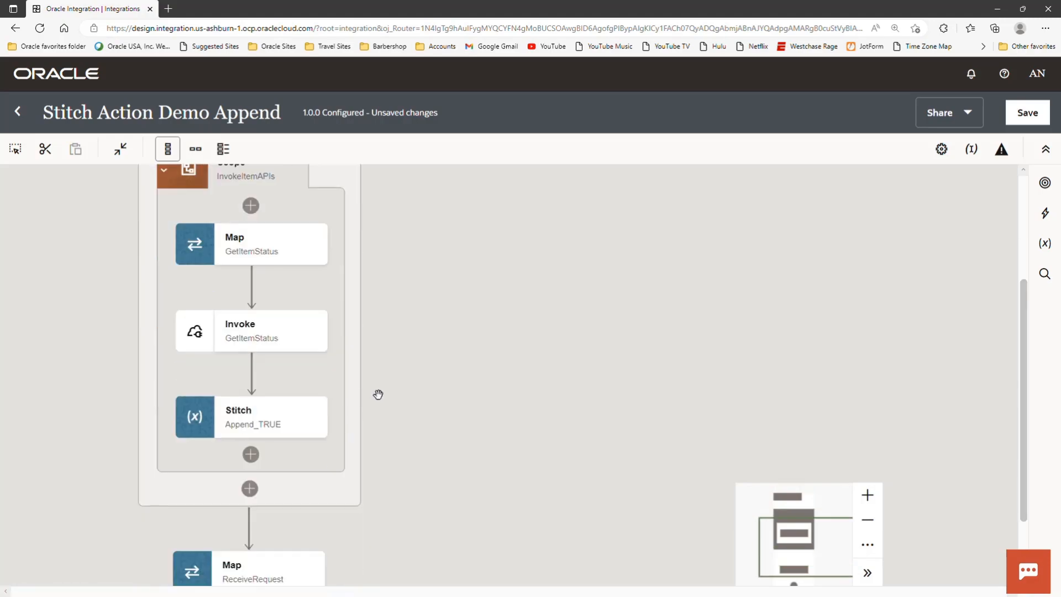
- Open the Append_TRUE stitch configuration and show the full value expression of its id assignment
click(315, 425)
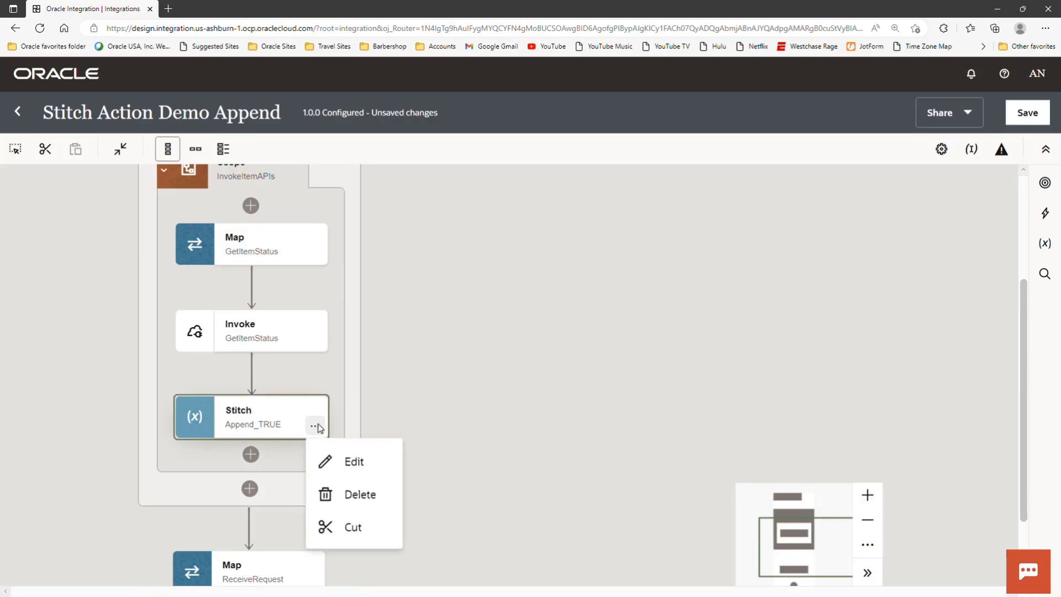
click(378, 468)
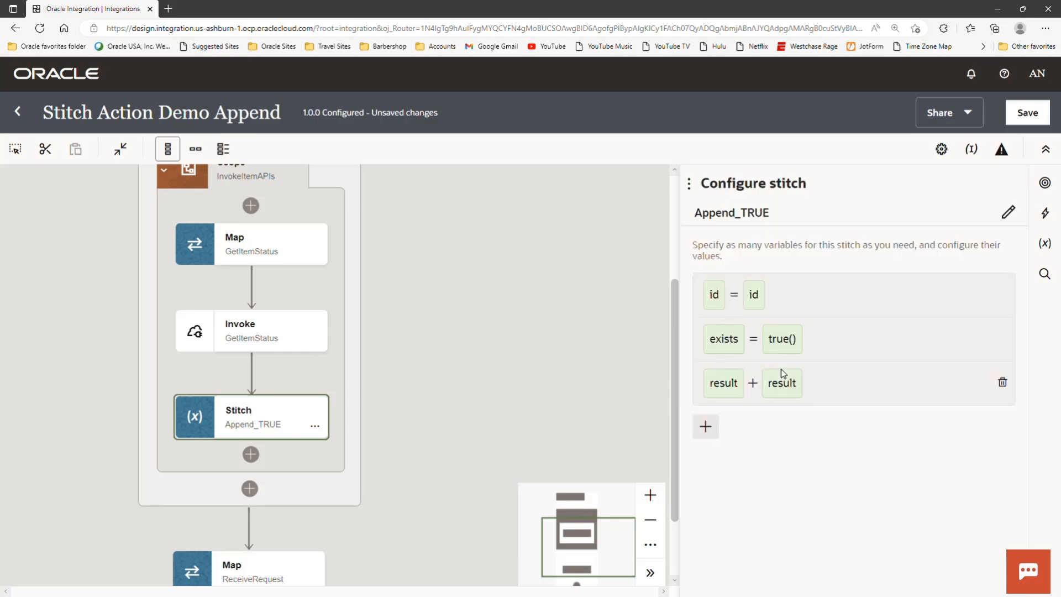
click(919, 293)
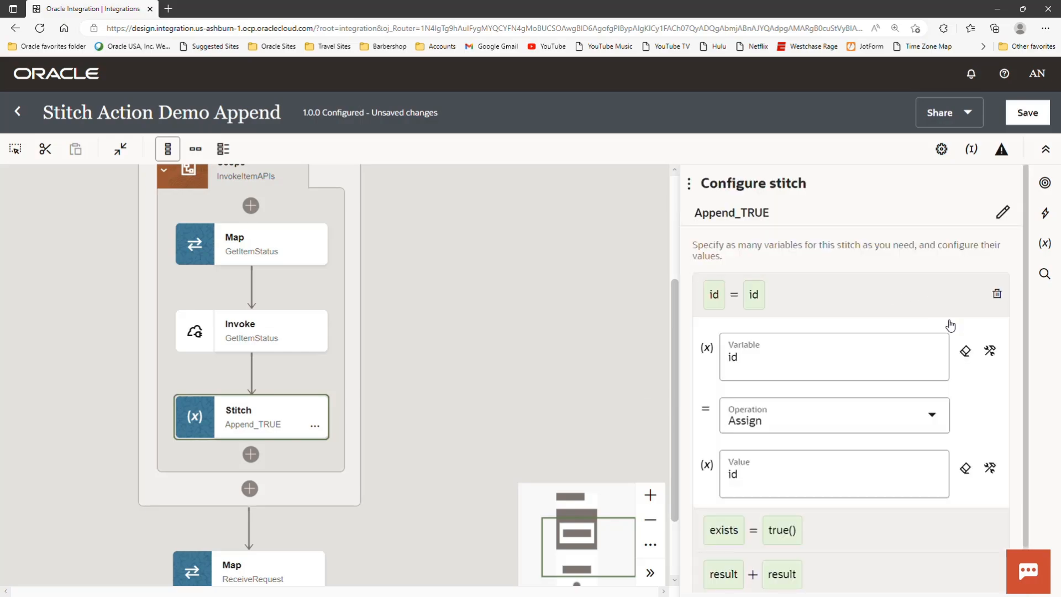
click(989, 468)
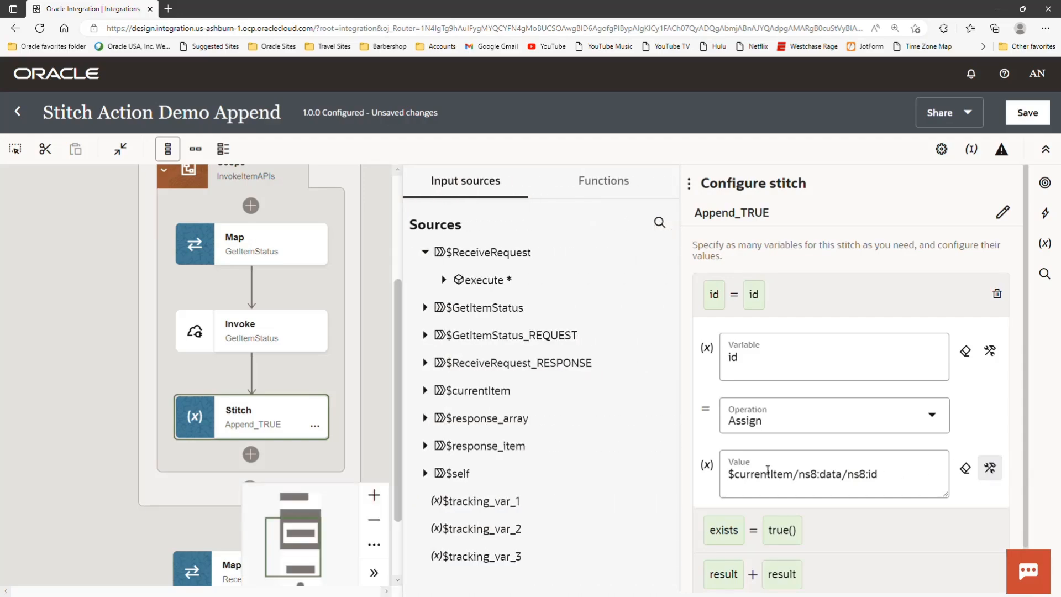
- Show the full variable expression of the id assignment, and review the exists assignment with its true function among the Boolean functions
click(992, 353)
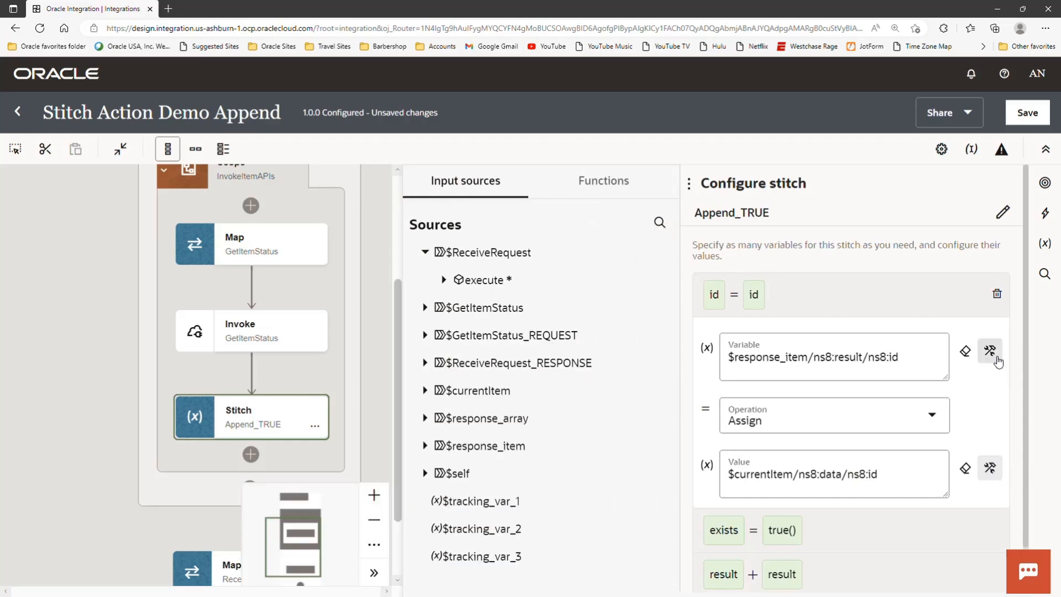
click(932, 300)
click(924, 338)
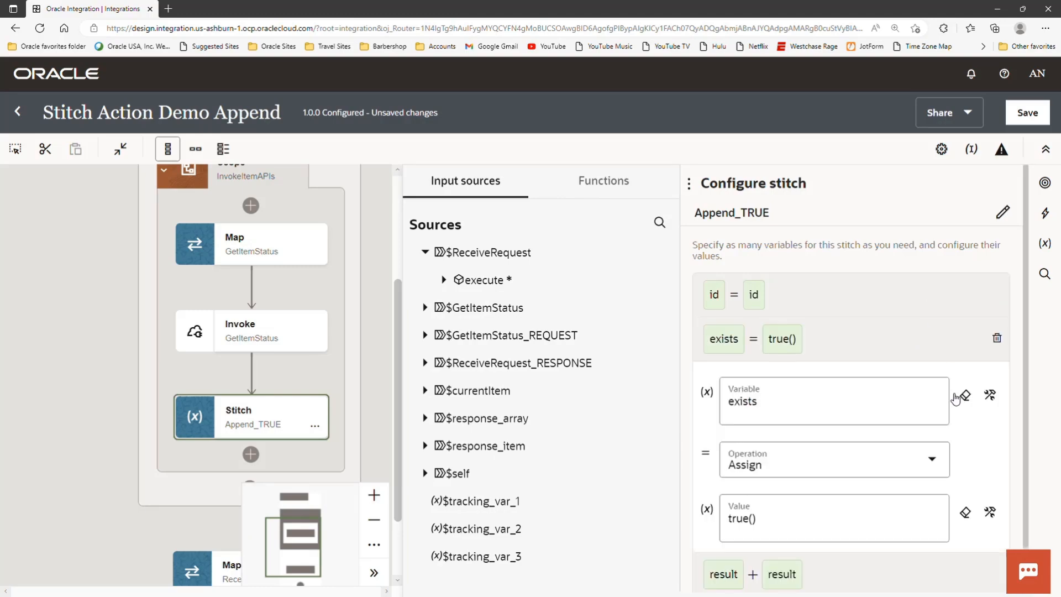
click(990, 513)
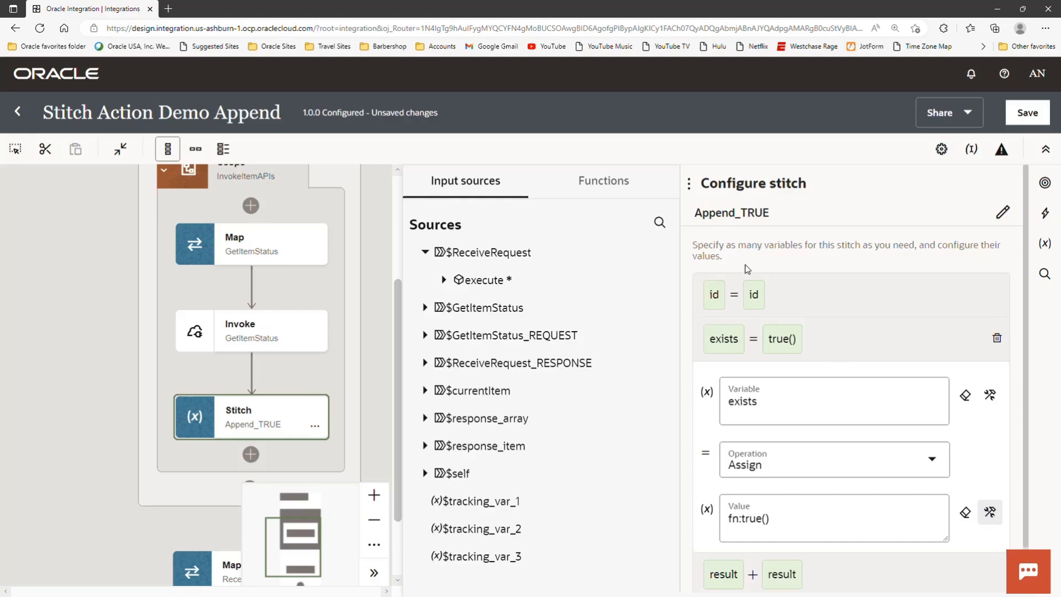
click(608, 181)
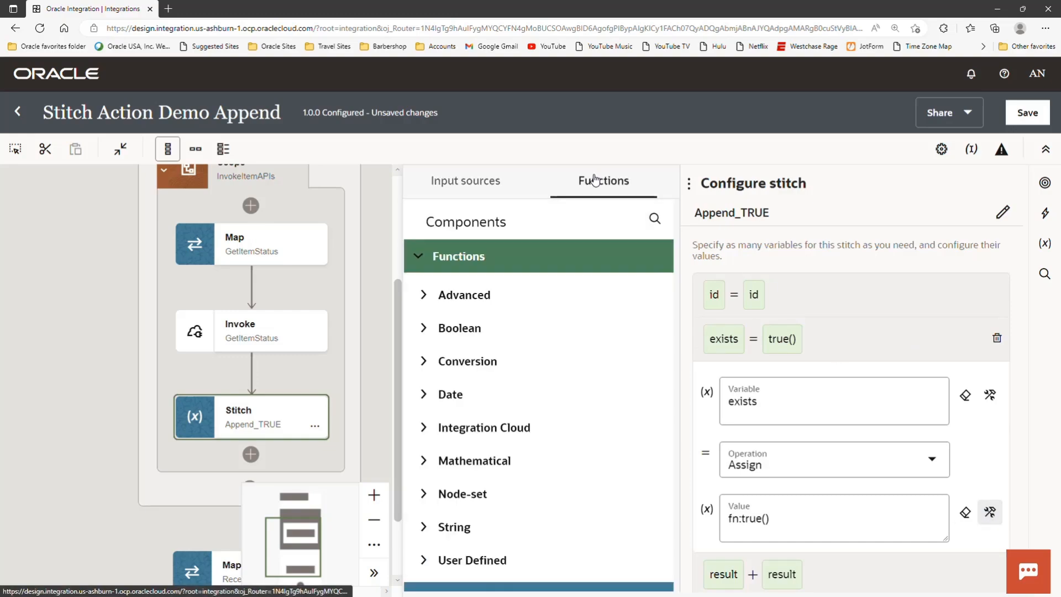
click(421, 331)
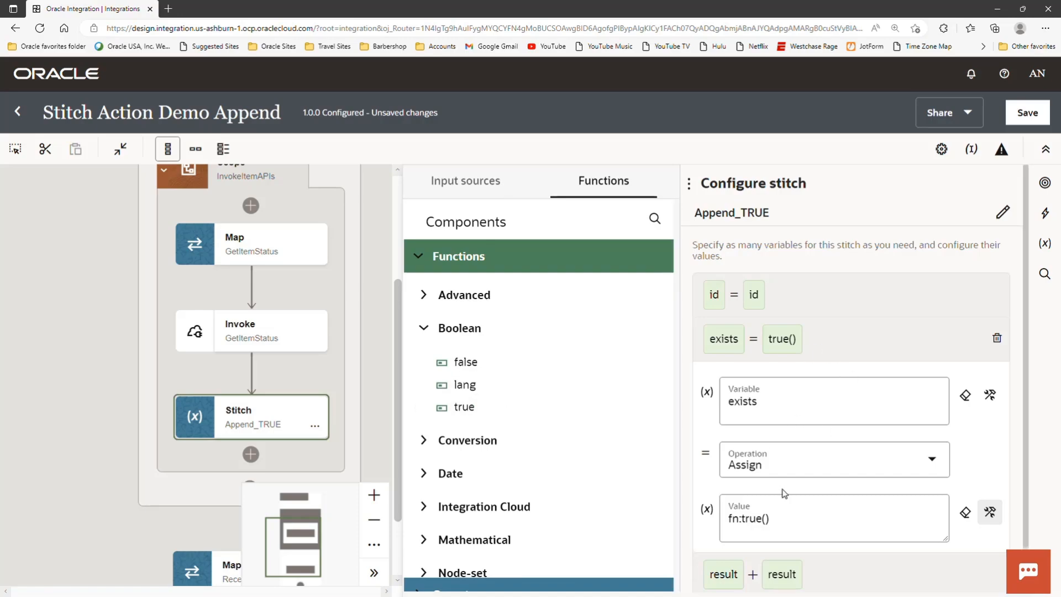
click(882, 332)
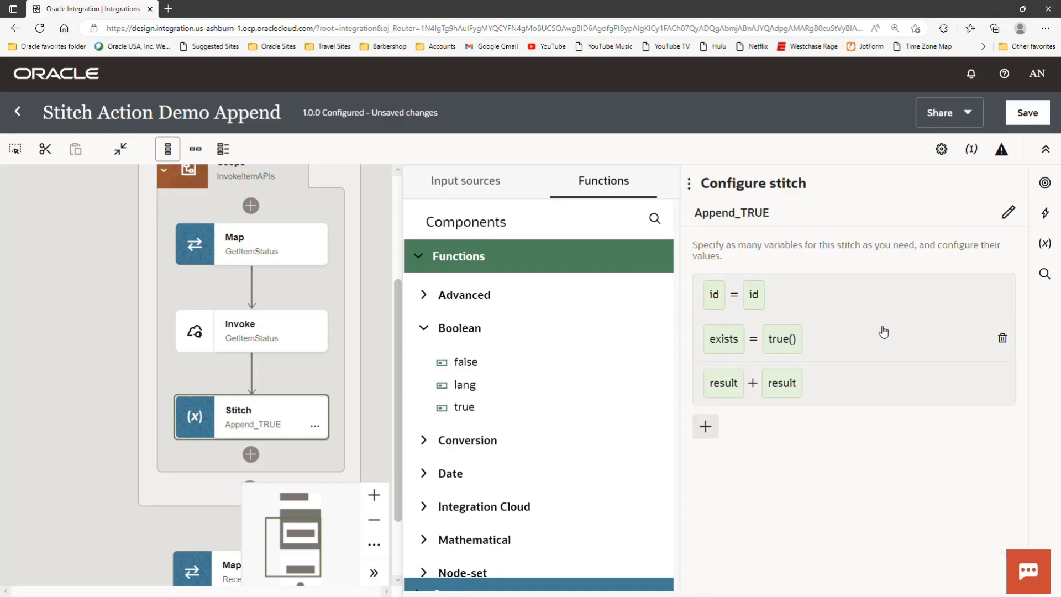
- Show the full value and variable expressions of the result Append operation, and close the Append_TRUE configuration
click(910, 386)
scroll(806, 514, down, 1)
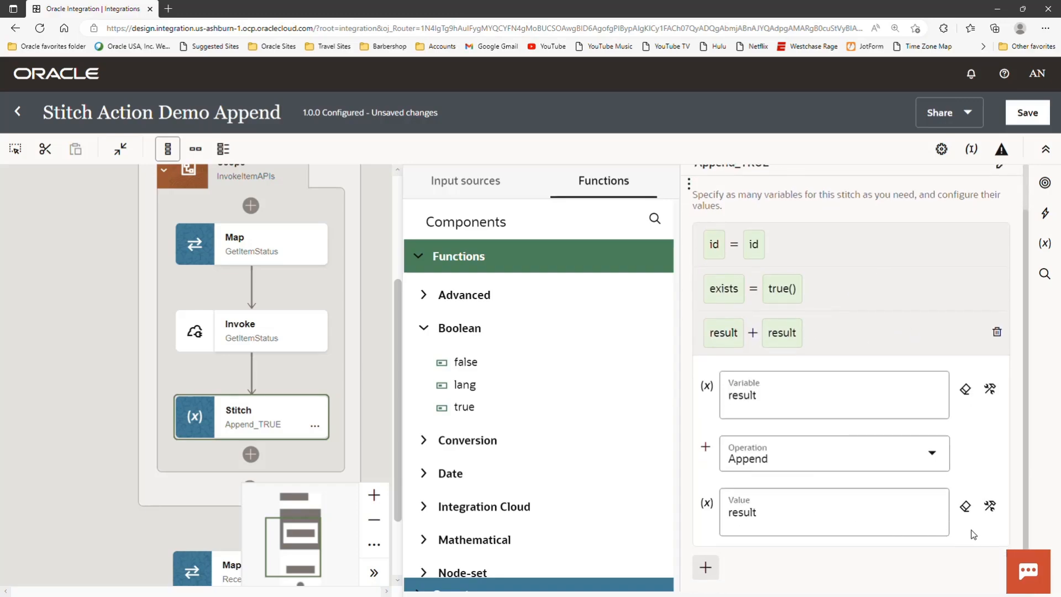
click(990, 506)
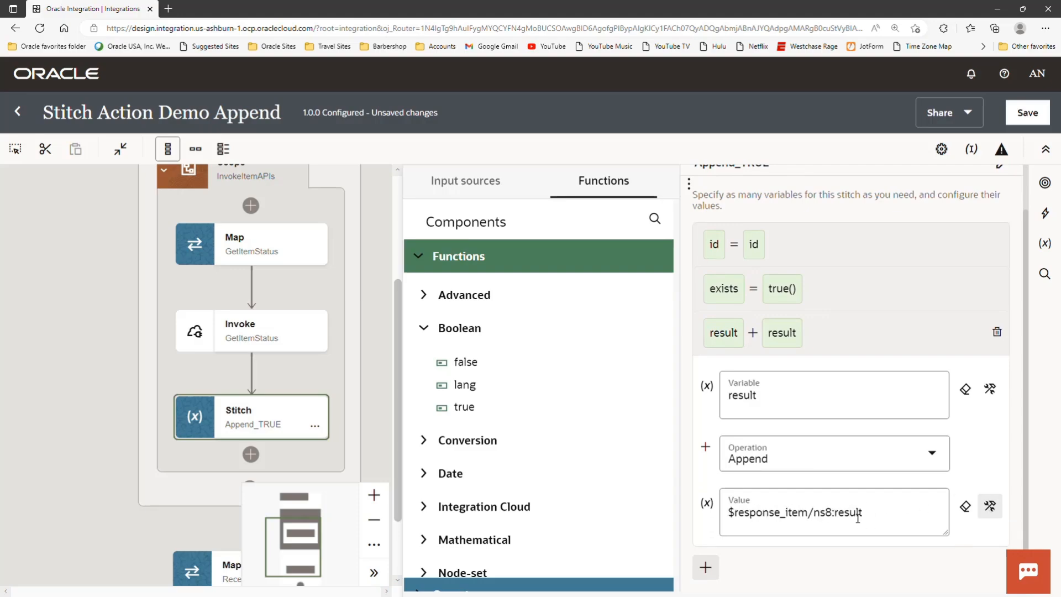
click(990, 388)
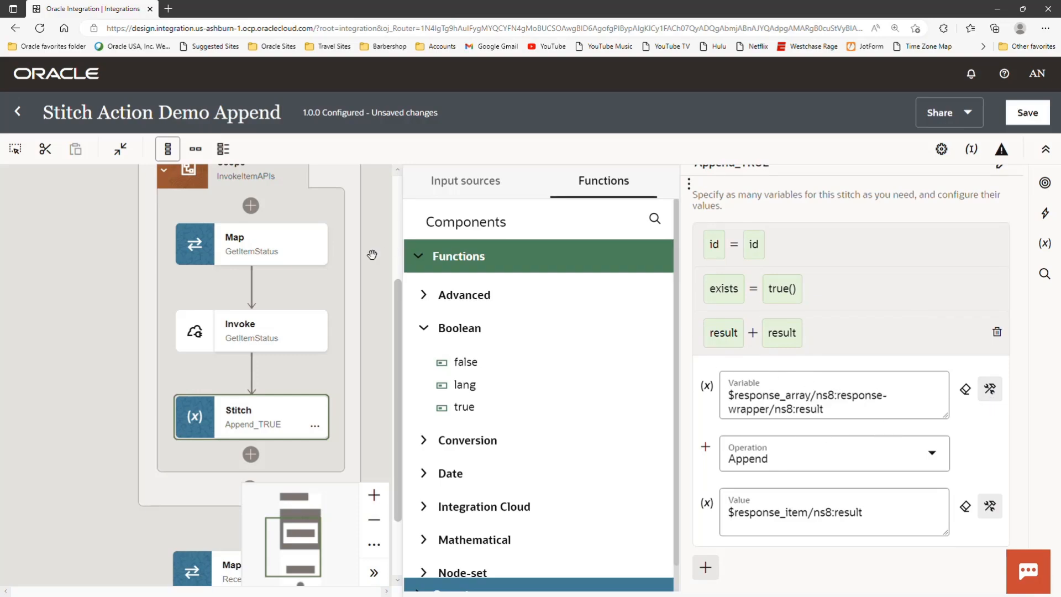
click(377, 330)
scroll(194, 265, up, 6)
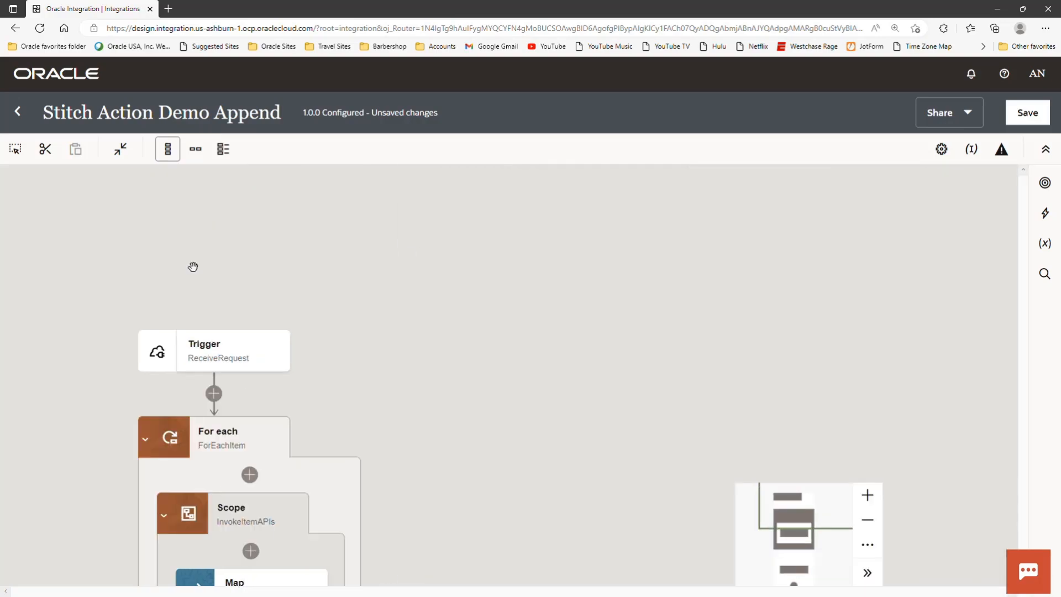
- Save the changes on exiting the Stitch Action Demo Append integration, and activate it from the integrations list
click(16, 111)
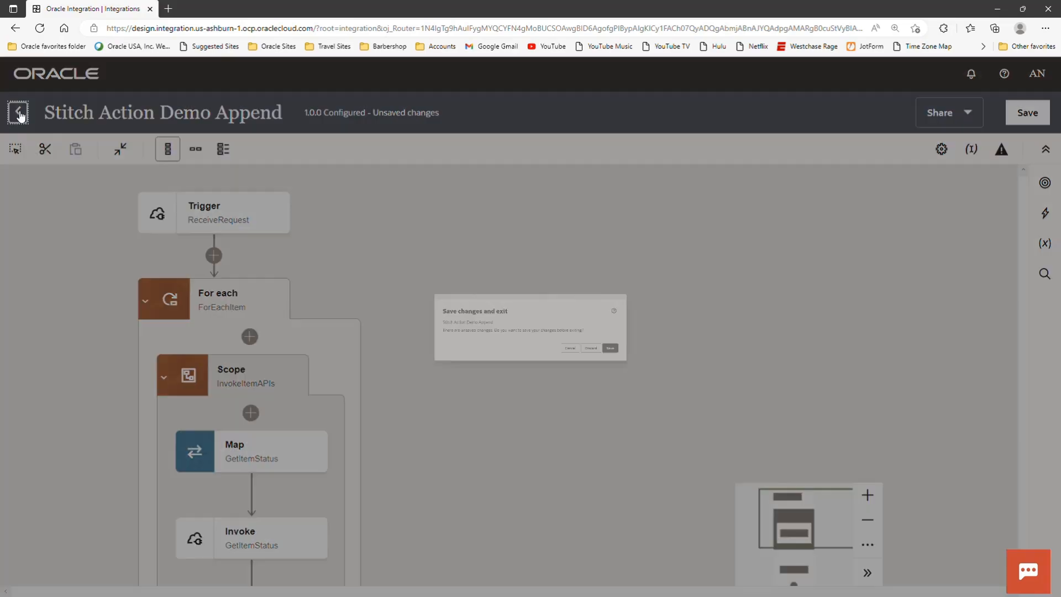
click(751, 384)
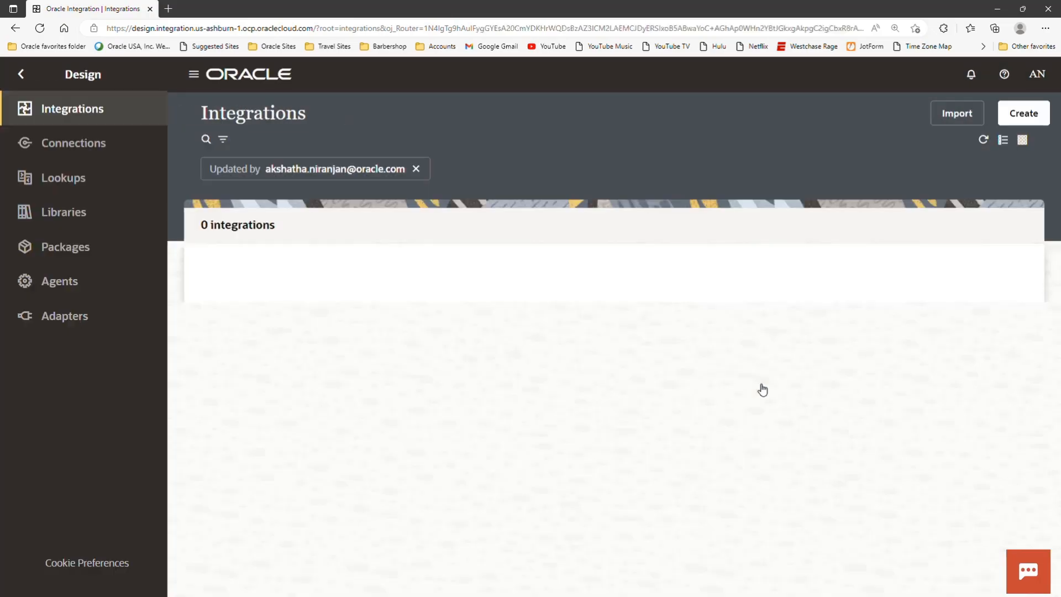
click(947, 299)
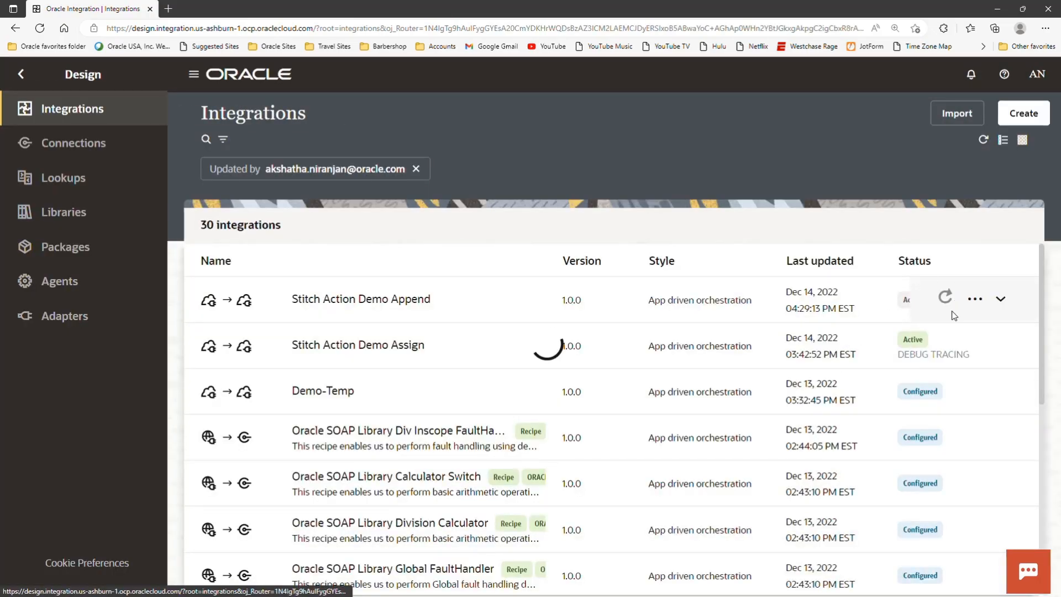
- Open the run page for Stitch Action Demo Append and show its request body
click(980, 301)
click(901, 289)
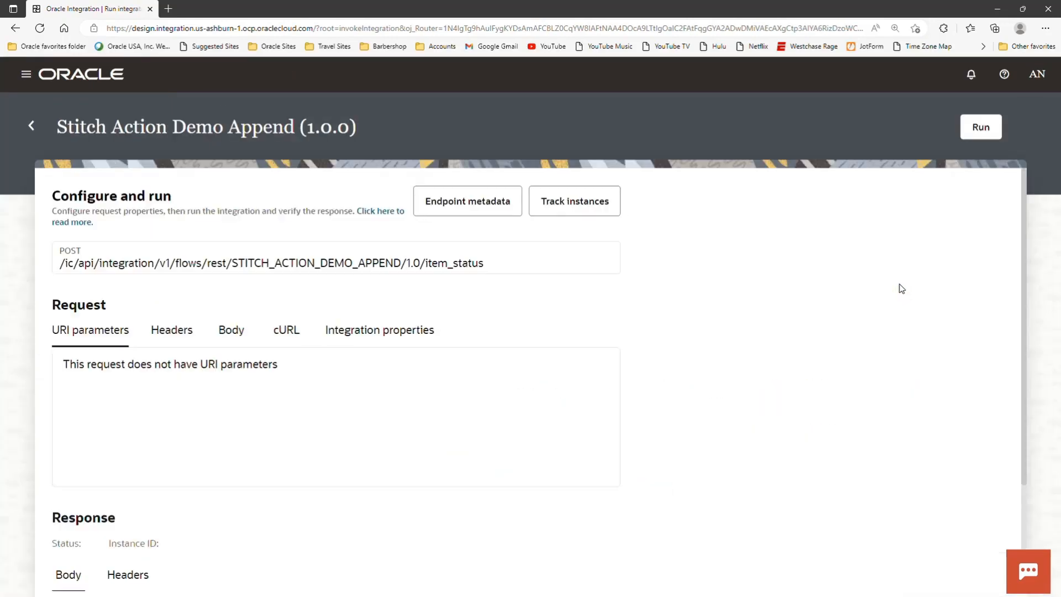
click(232, 332)
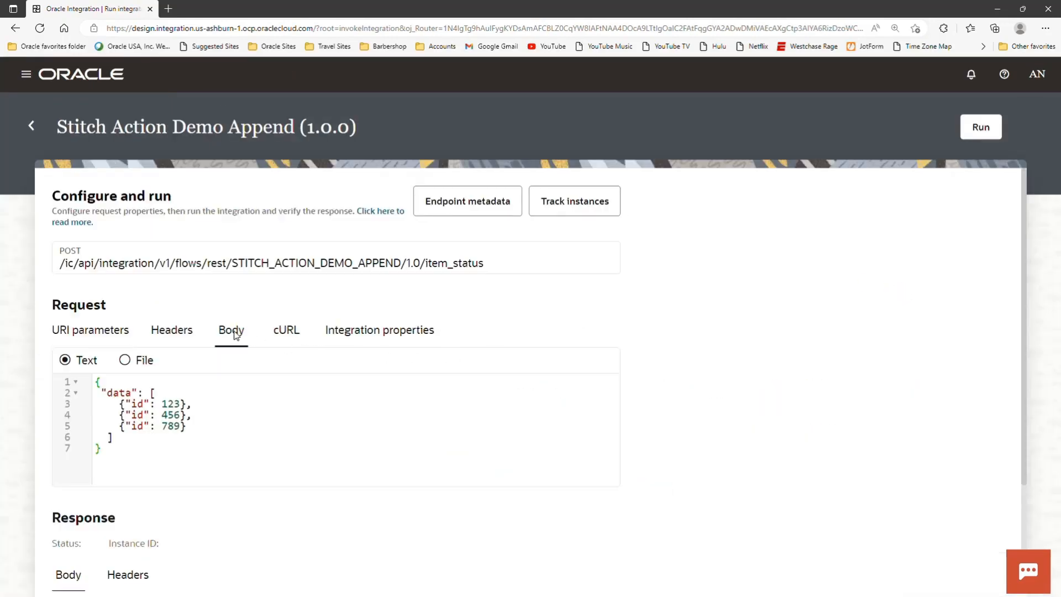
- Review the JSON request body with the ids 123, 456 and 789, and run the integration
scroll(302, 410, down, 2)
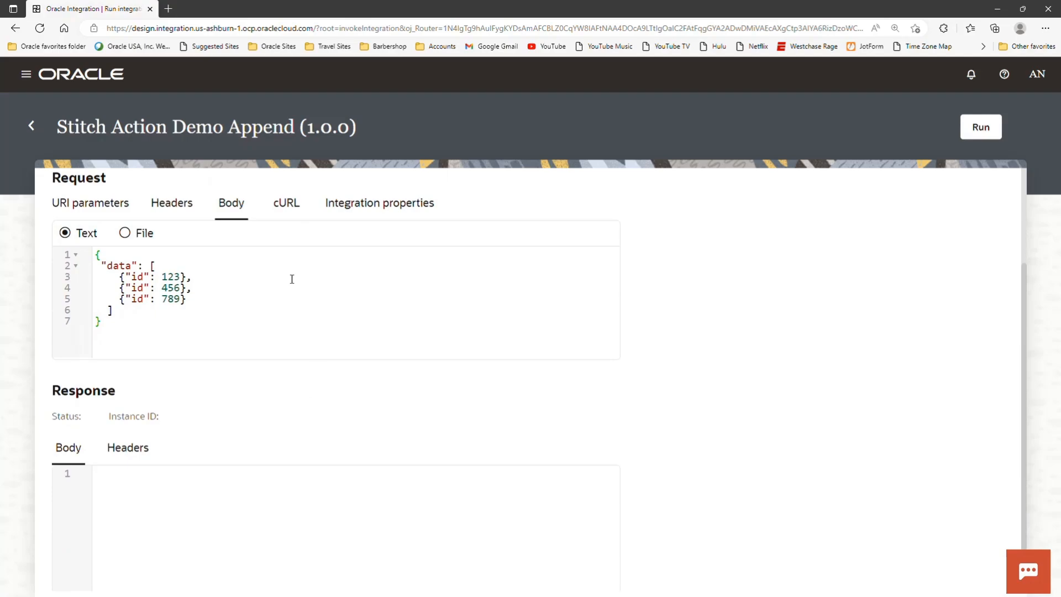
scroll(315, 278, up, 1)
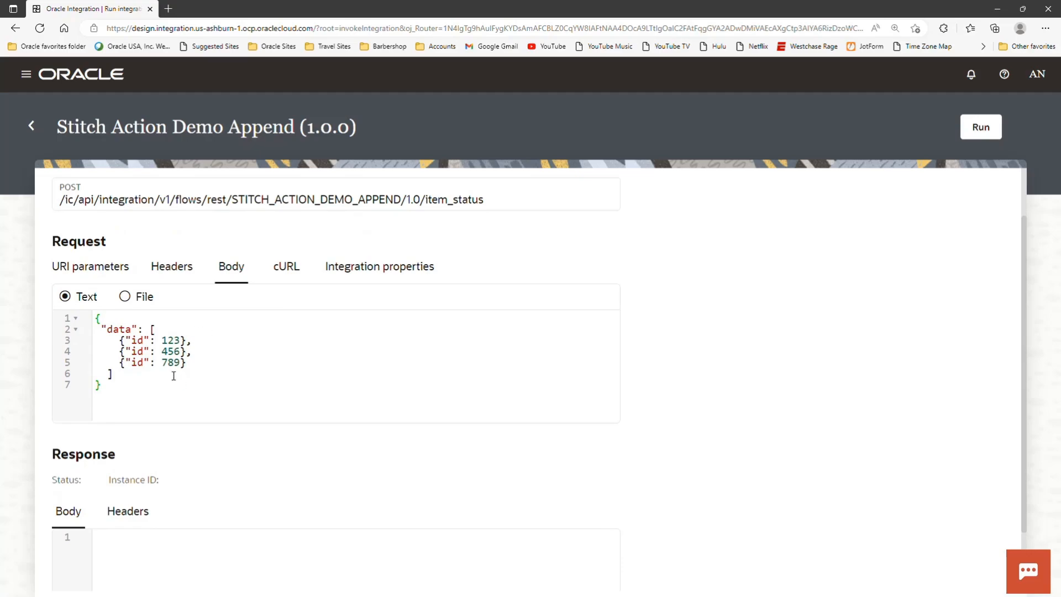
drag(96, 319, 172, 386)
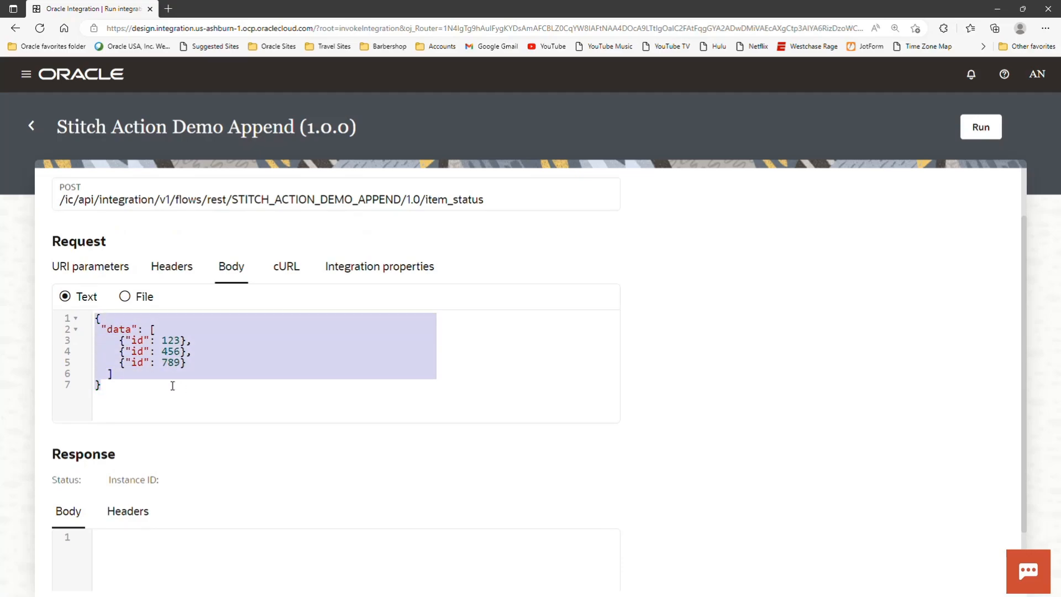
click(212, 399)
click(981, 127)
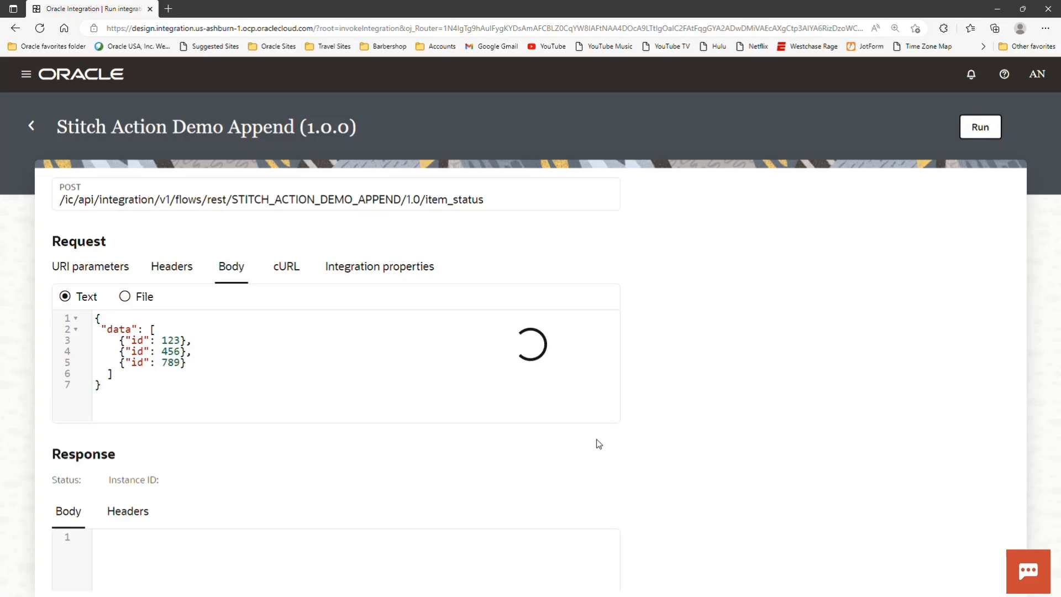
scroll(279, 454, down, 2)
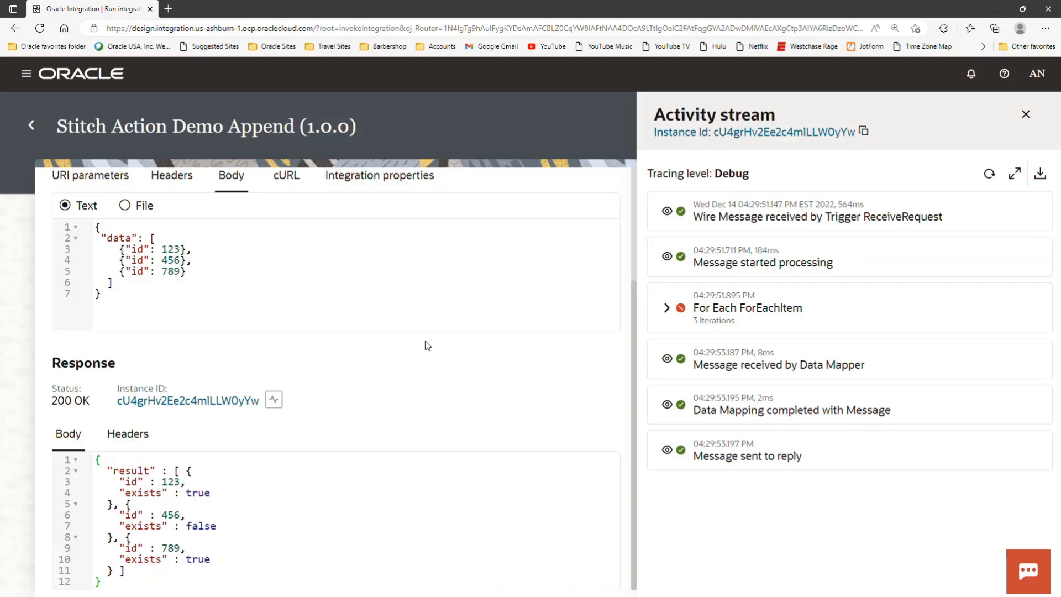
- Expand the ForEachItem loop in the activity stream and examine the events of its second iteration
click(667, 309)
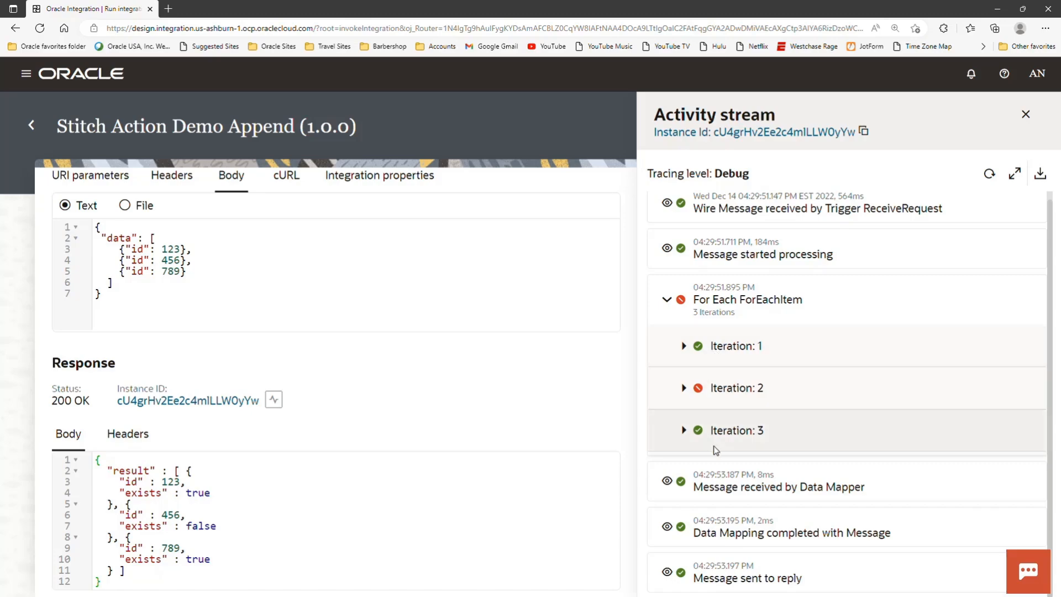
click(683, 388)
scroll(771, 415, down, 5)
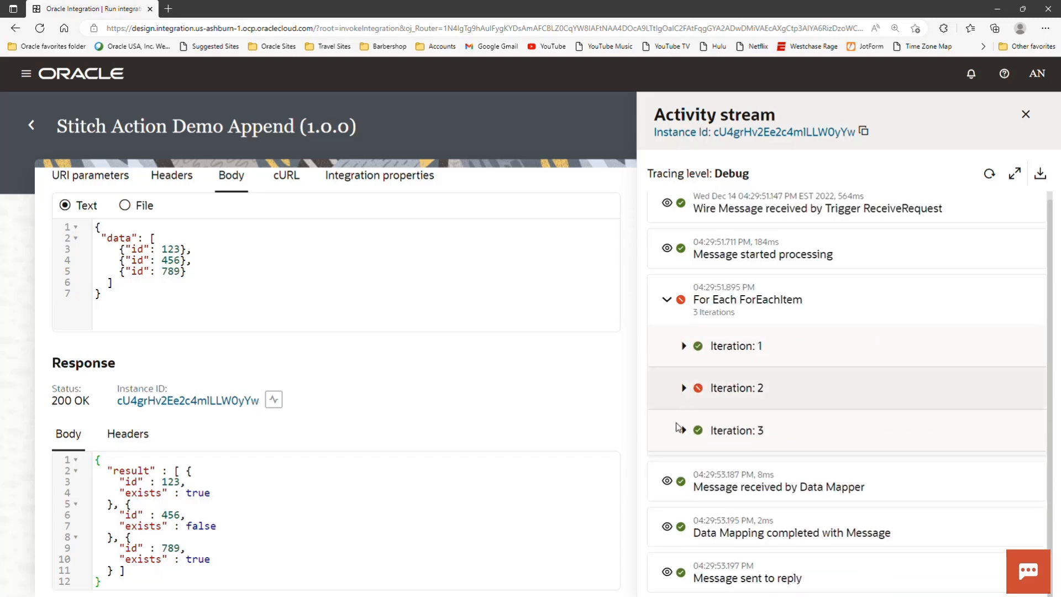
- Examine the third iteration's Stitch Append_TRUE events and highlight the entry for id 123 in the response body
click(684, 430)
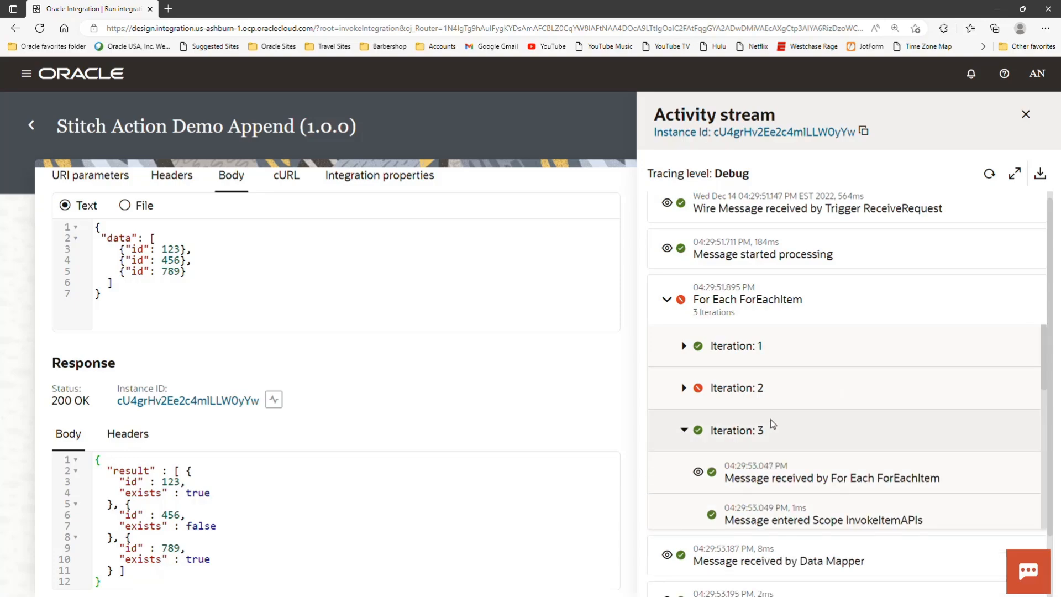
scroll(771, 424, down, 2)
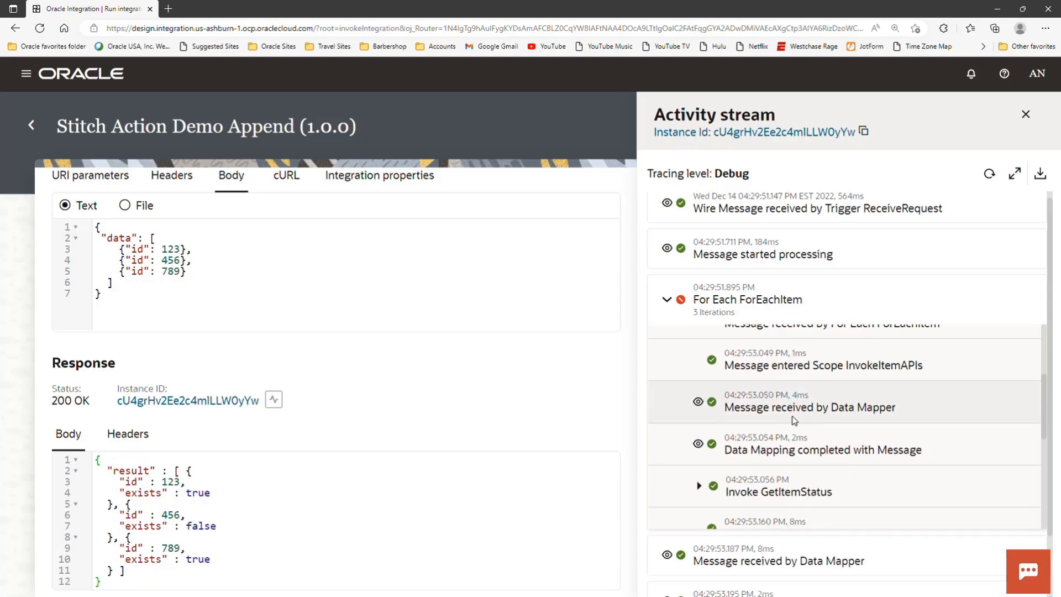
scroll(794, 420, down, 2)
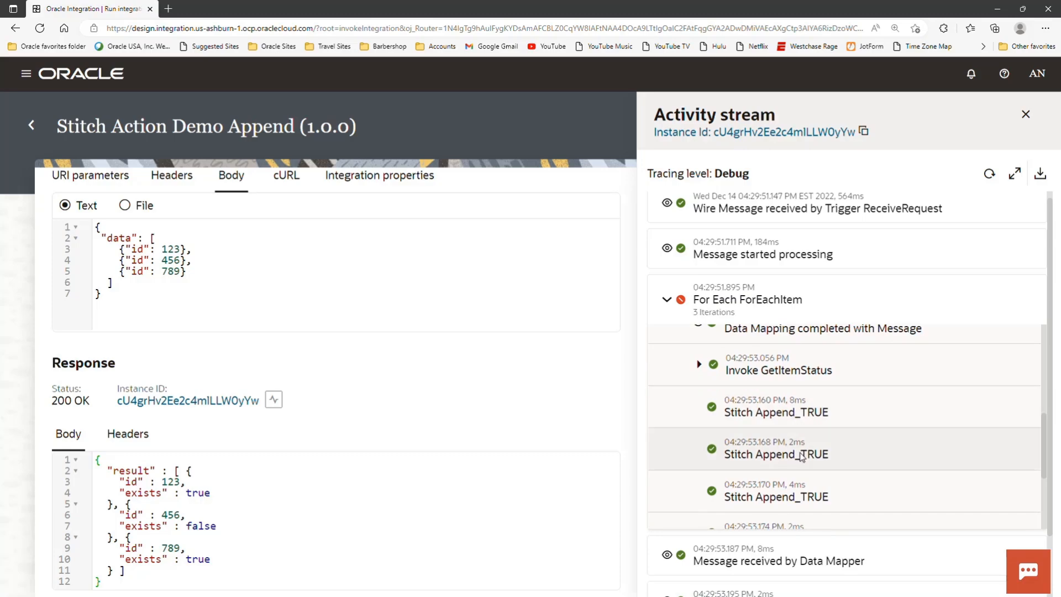
scroll(818, 447, down, 1)
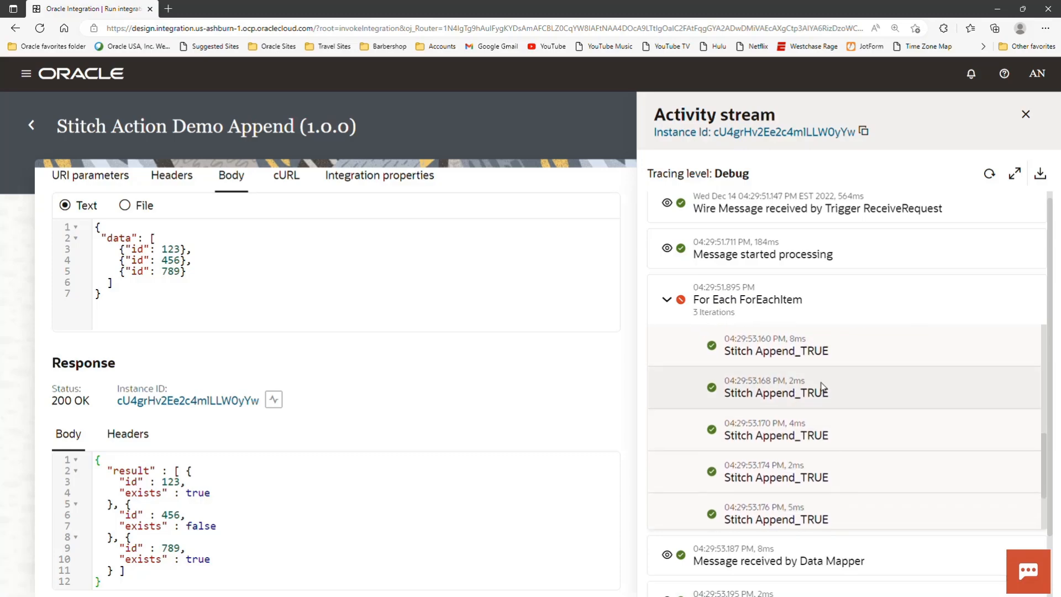
scroll(805, 431, down, 1)
scroll(805, 431, down, 2)
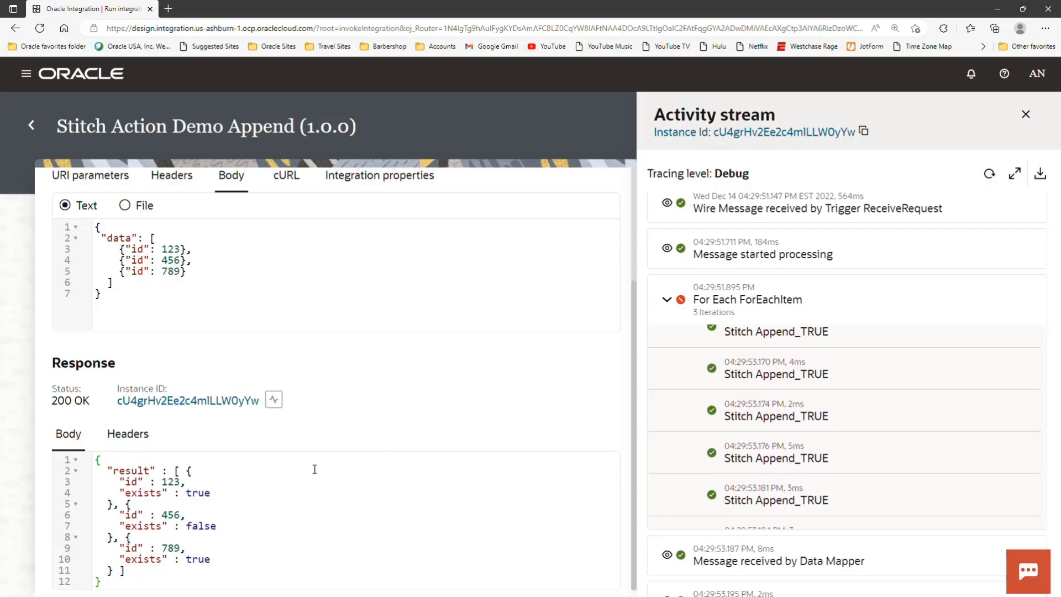
drag(128, 481, 210, 492)
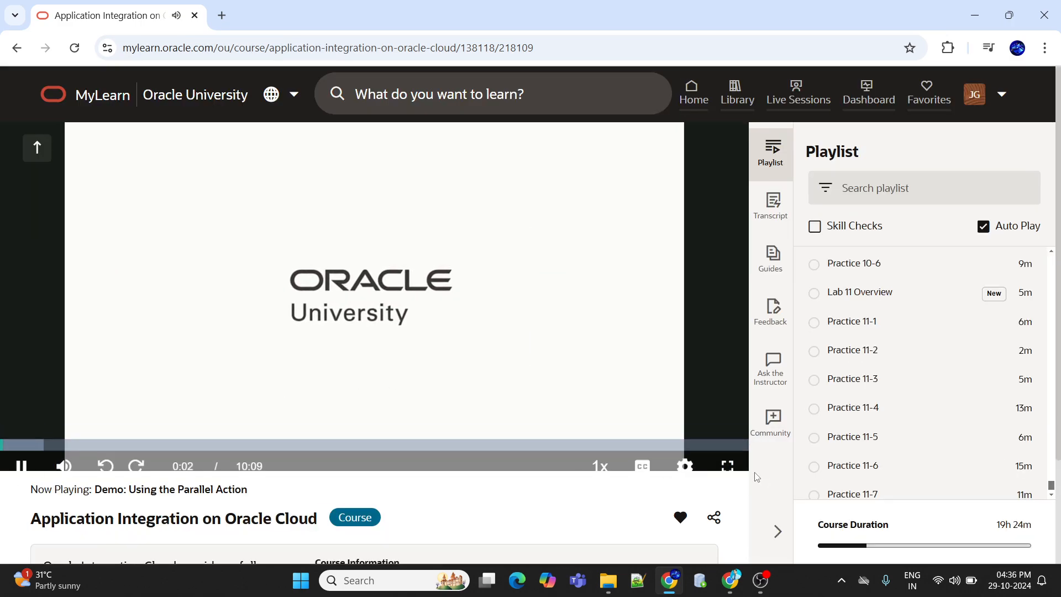
- Show the MyLearn course video Demo: Using the Parallel Action in full screen
click(727, 454)
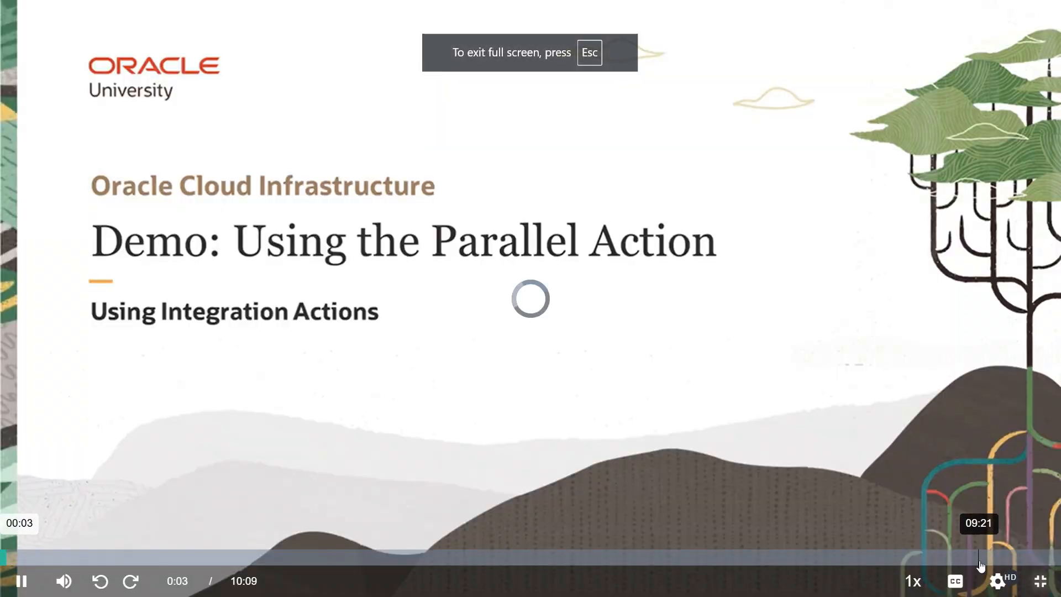
mouse_move(998, 580)
click(979, 408)
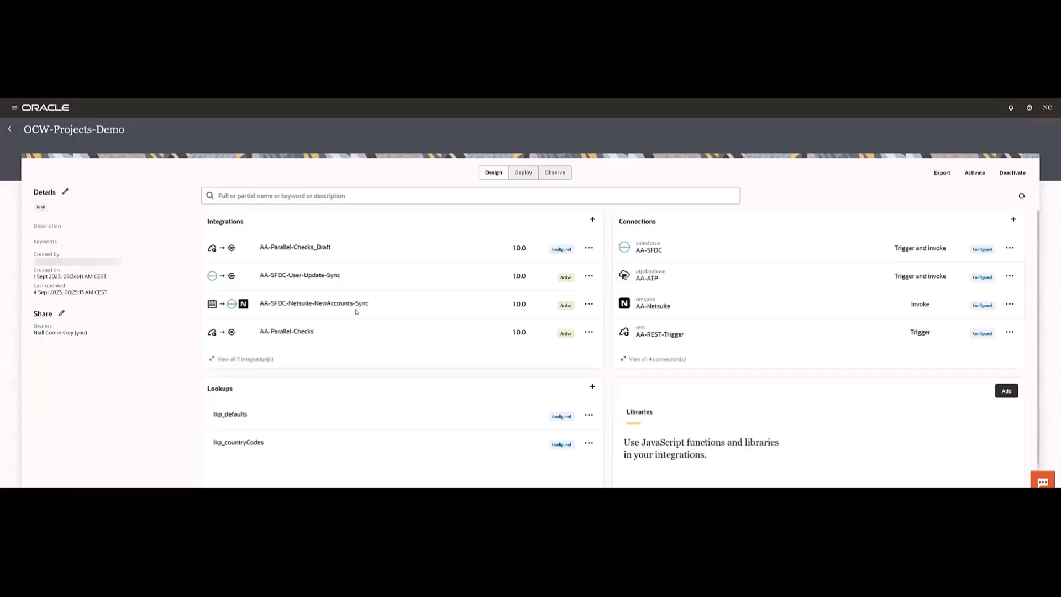
- List all integrations of the OCW-Projects-Demo project and open AA-Parallel-Checks_Draft
click(215, 362)
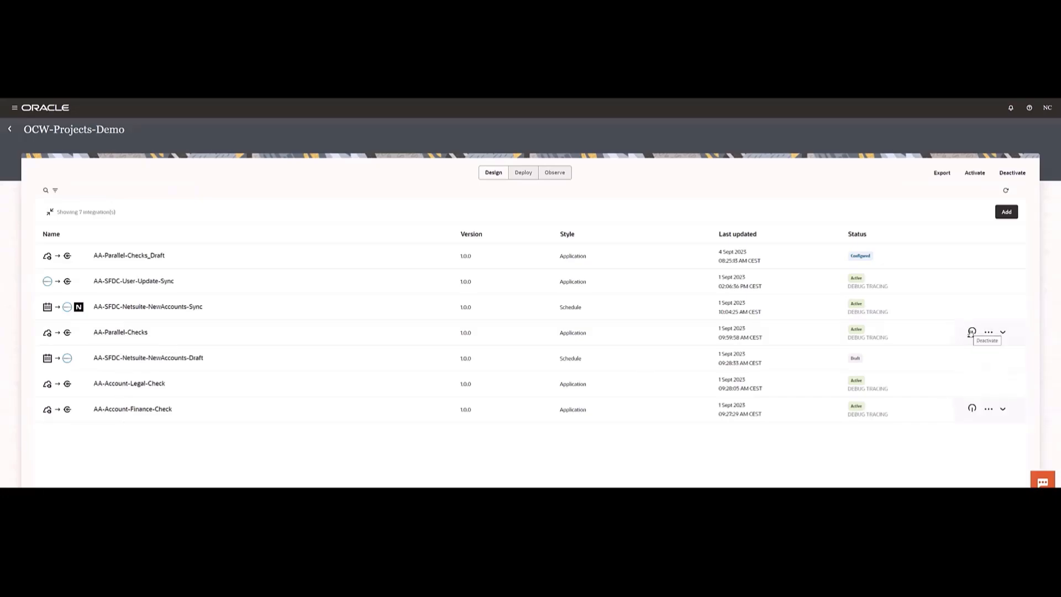
click(124, 255)
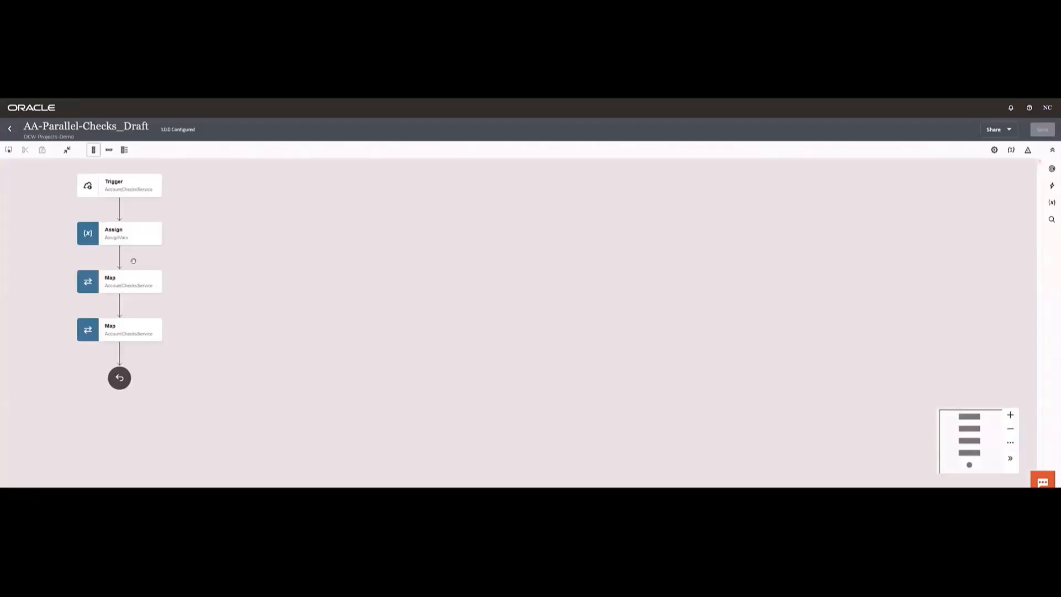
- Open the AccountChecksService REST trigger for editing and examine its resource configuration and sample request JSON
click(156, 192)
click(172, 210)
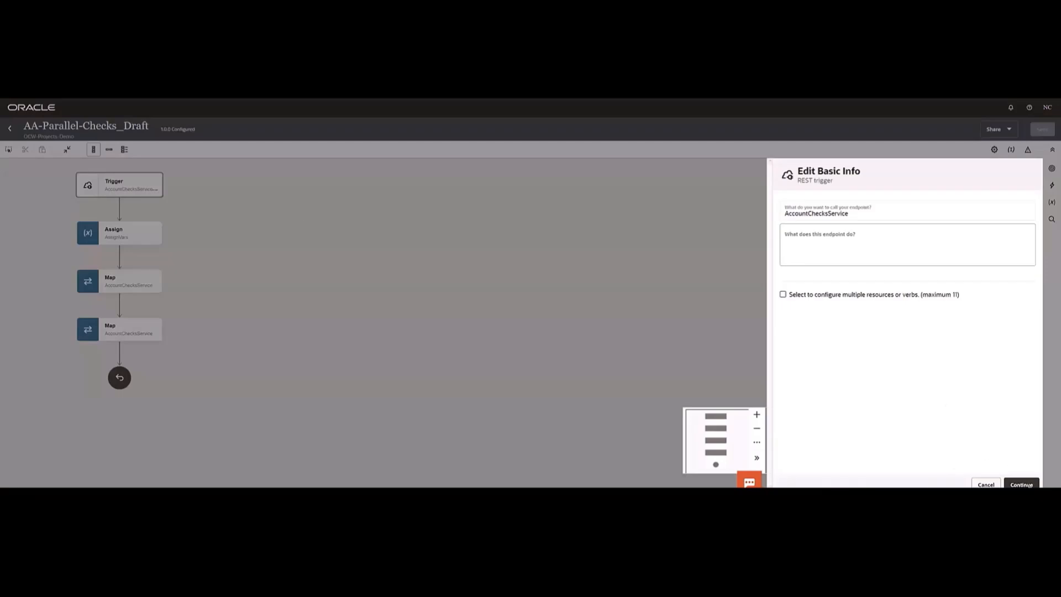
click(1029, 485)
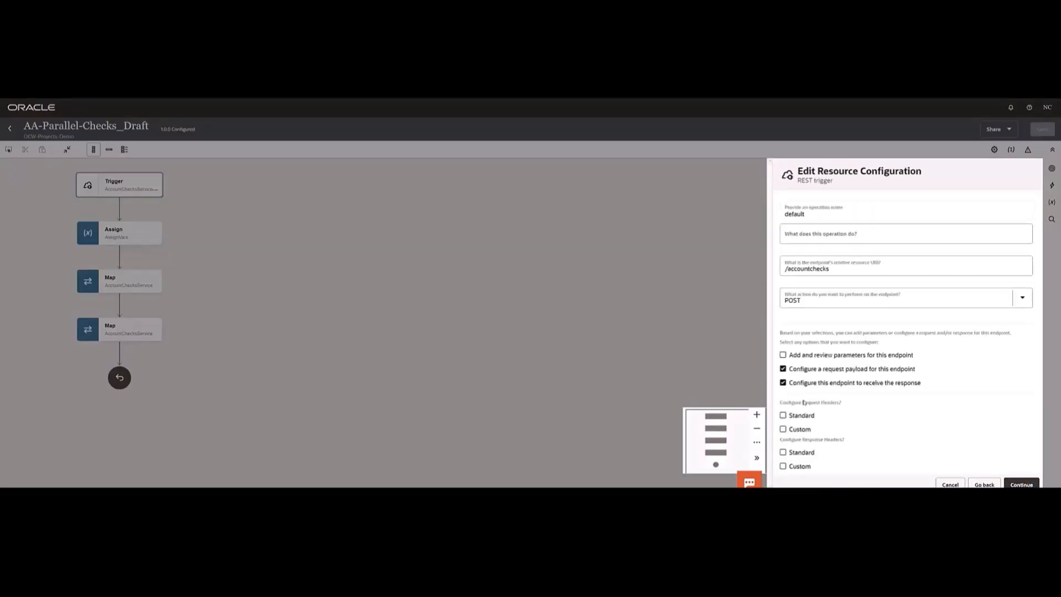
click(1016, 485)
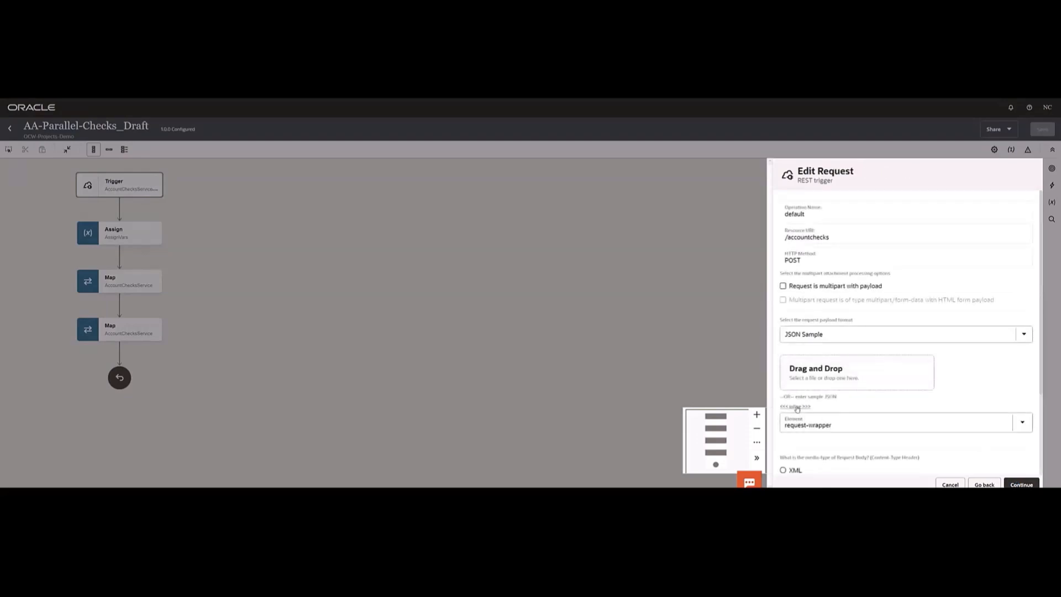
click(796, 407)
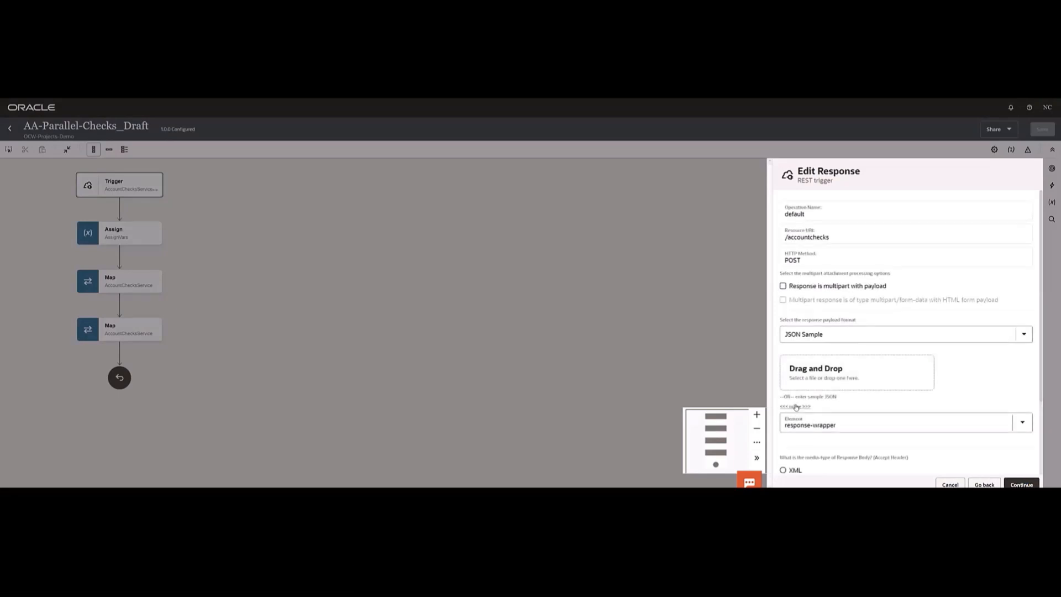
- Examine the REST trigger's sample response JSON, and close its configuration discarding any changes
click(796, 407)
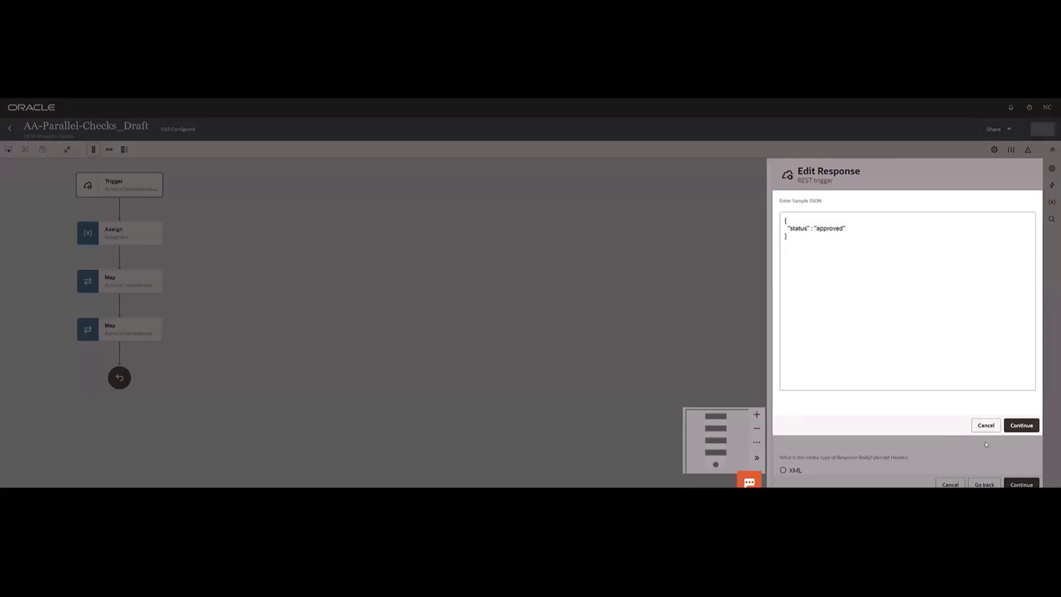
click(986, 427)
click(950, 484)
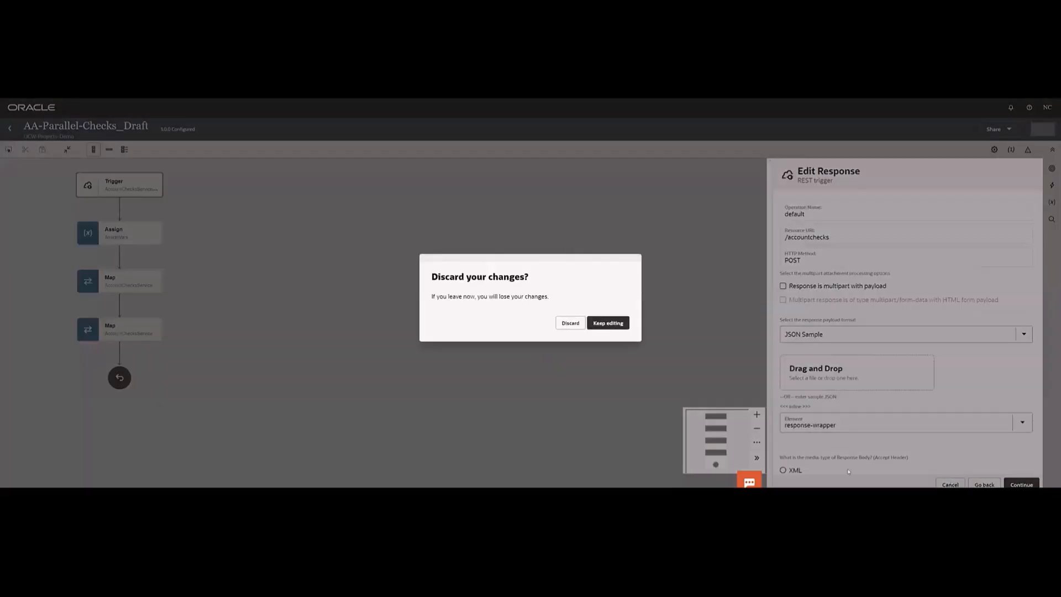
click(571, 327)
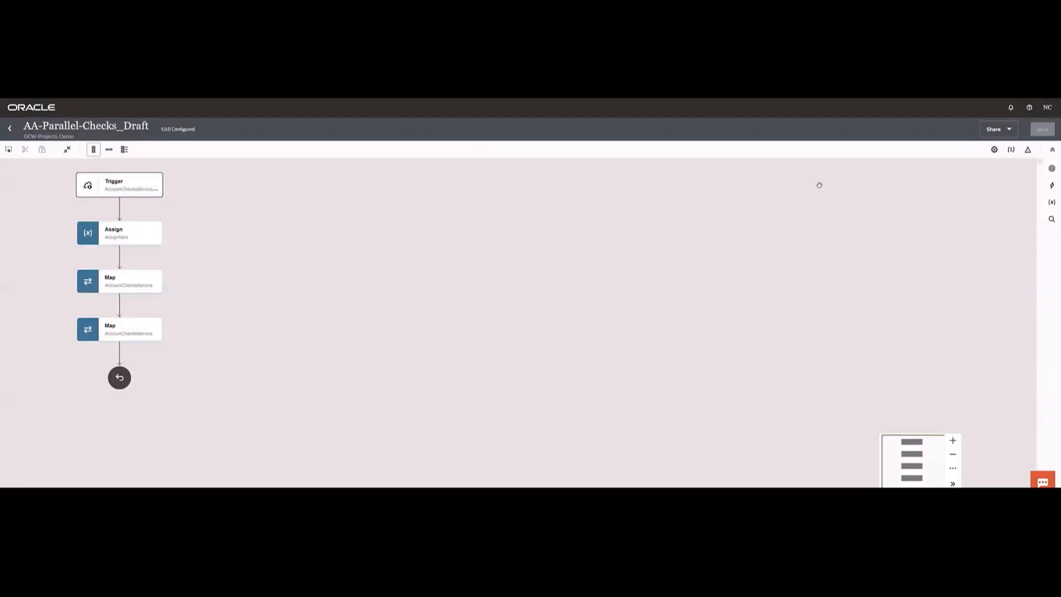
- Add a Parallel action to the flow directly after the Assign action
click(1052, 185)
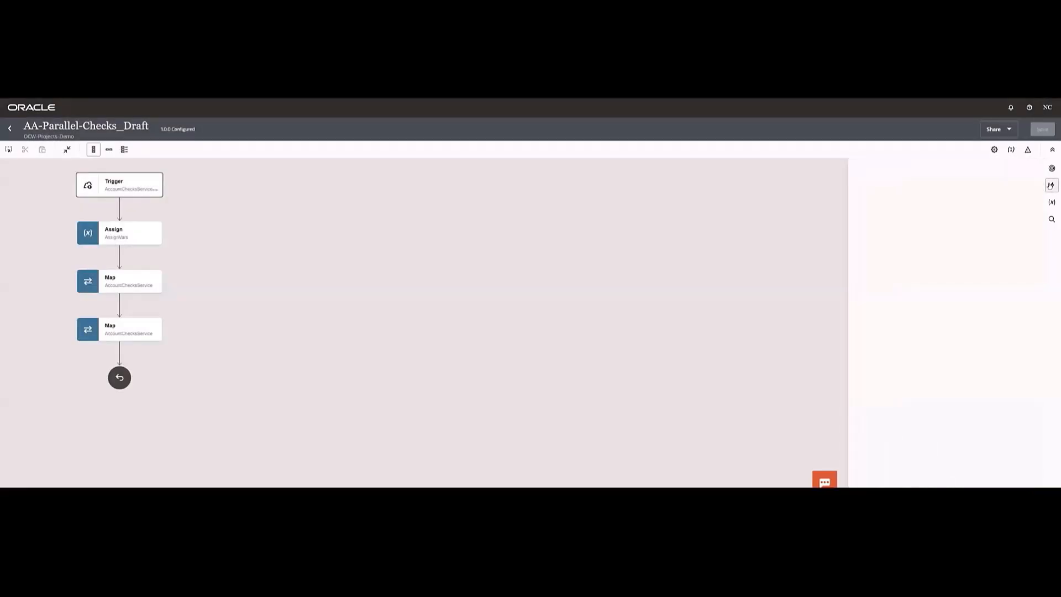
mouse_move(908, 337)
mouse_down()
mouse_move(243, 313)
mouse_move(142, 391)
mouse_move(113, 252)
mouse_up()
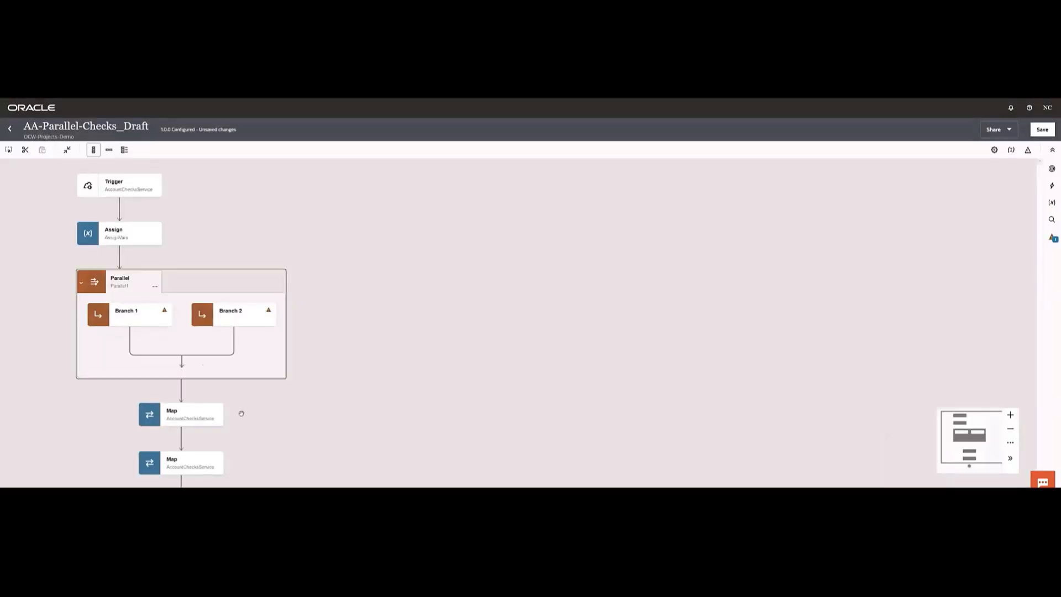
- Try out adding a third branch to the Parallel action, and delete that branch
click(155, 287)
click(174, 324)
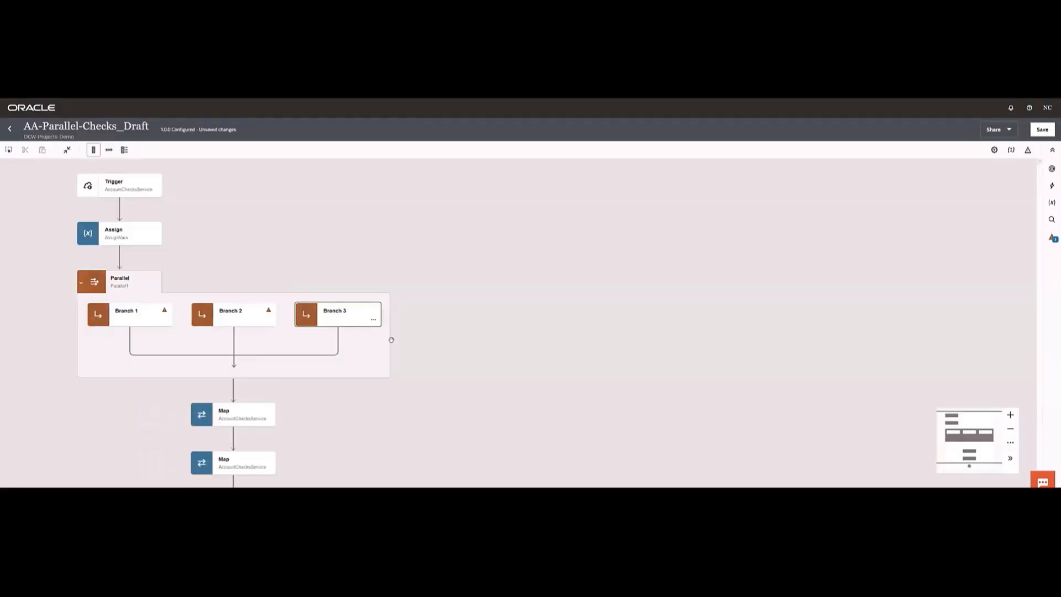
click(155, 288)
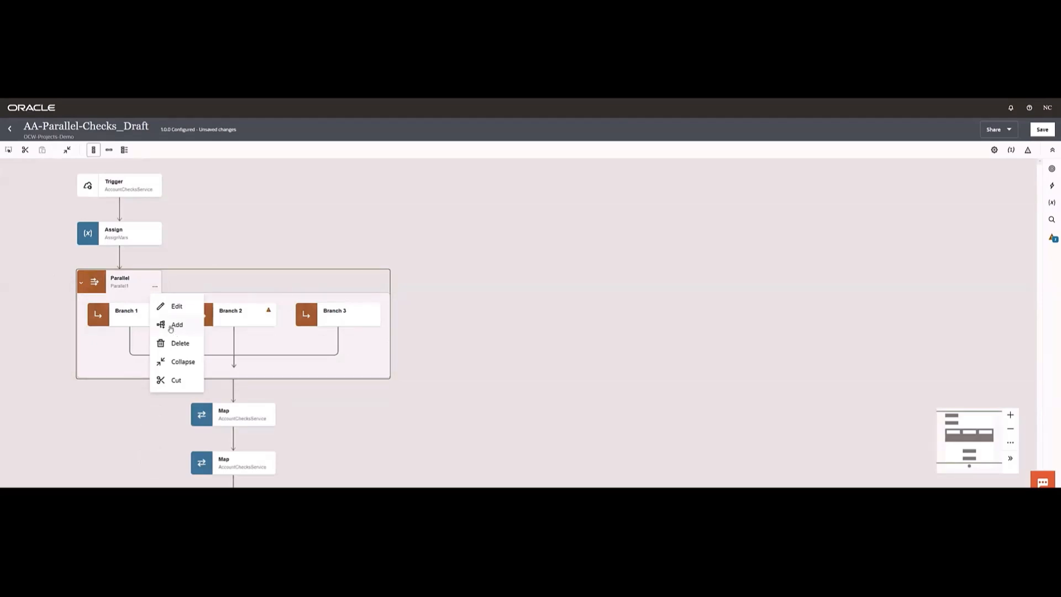
click(374, 323)
click(373, 323)
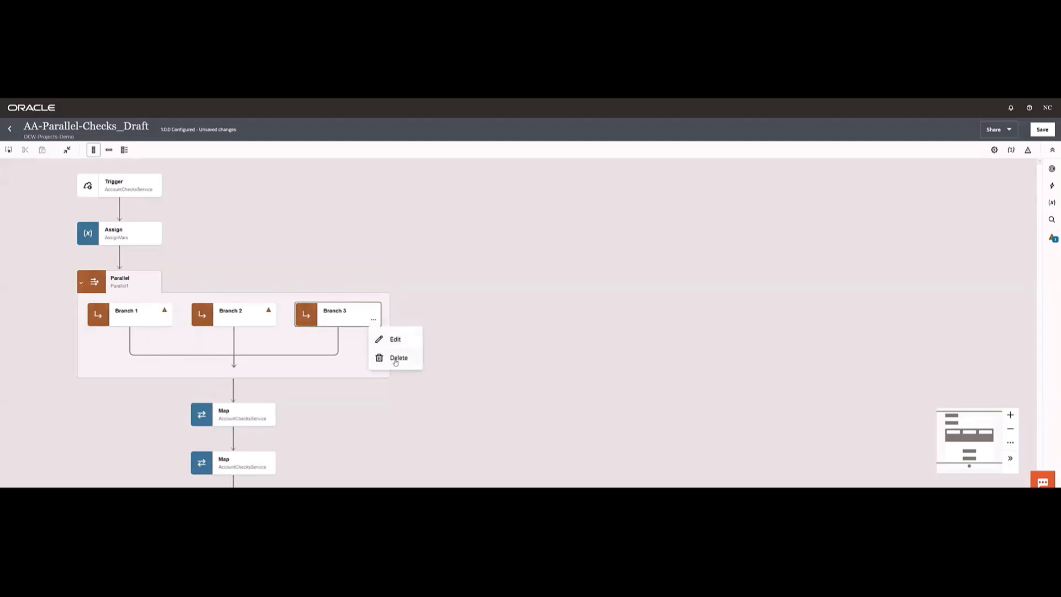
click(394, 358)
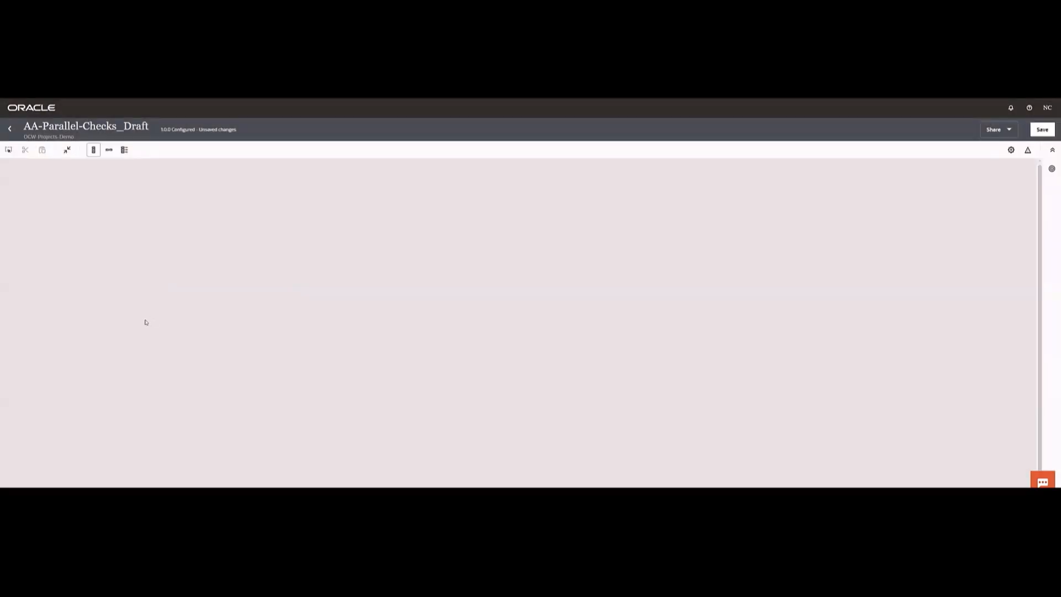
- Name Branch 1 of the Parallel action LegalCheck
click(165, 322)
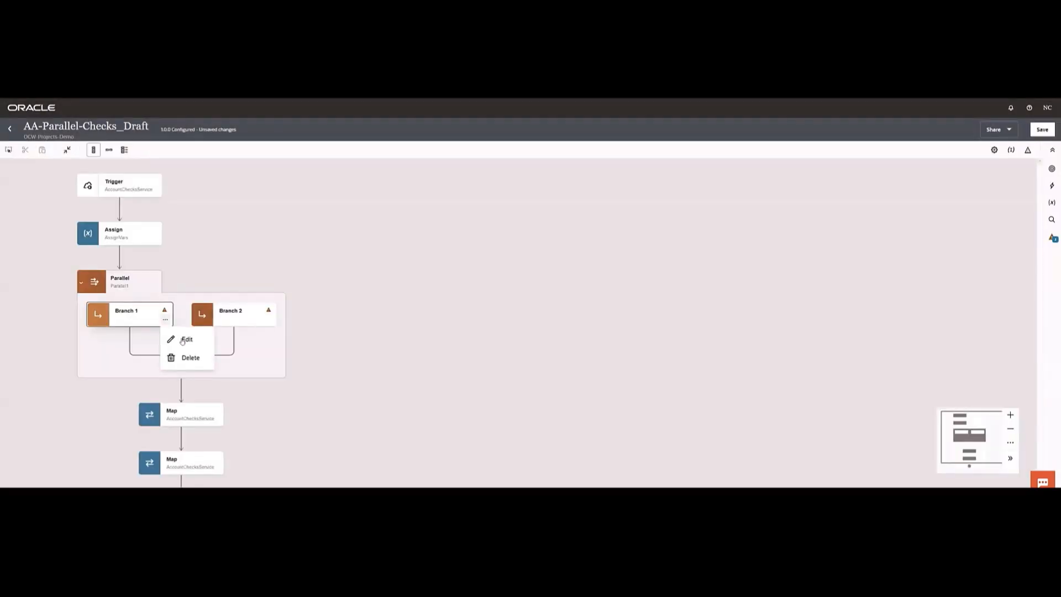
click(182, 339)
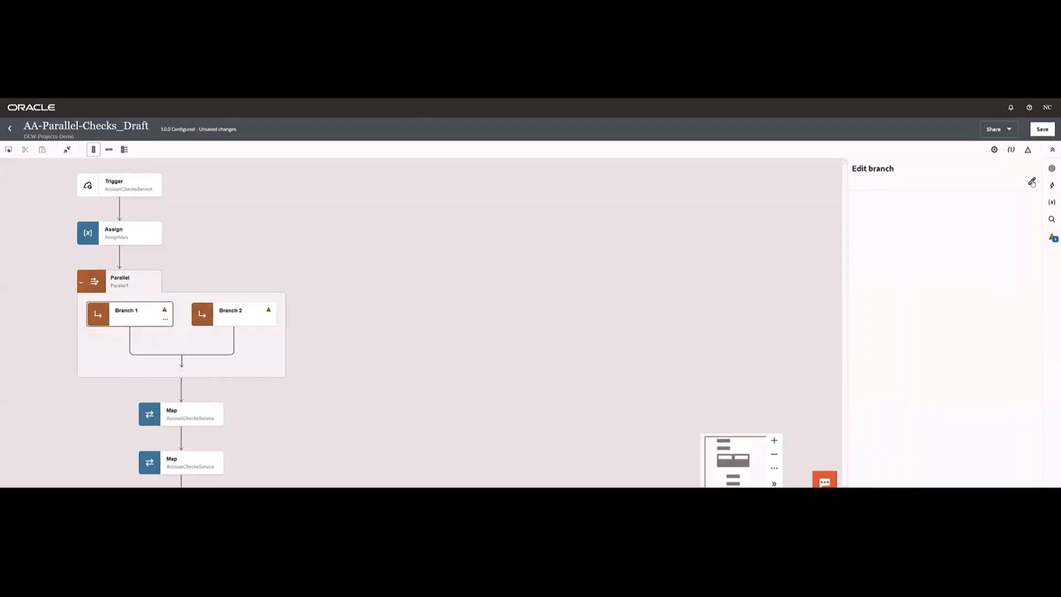
click(1031, 183)
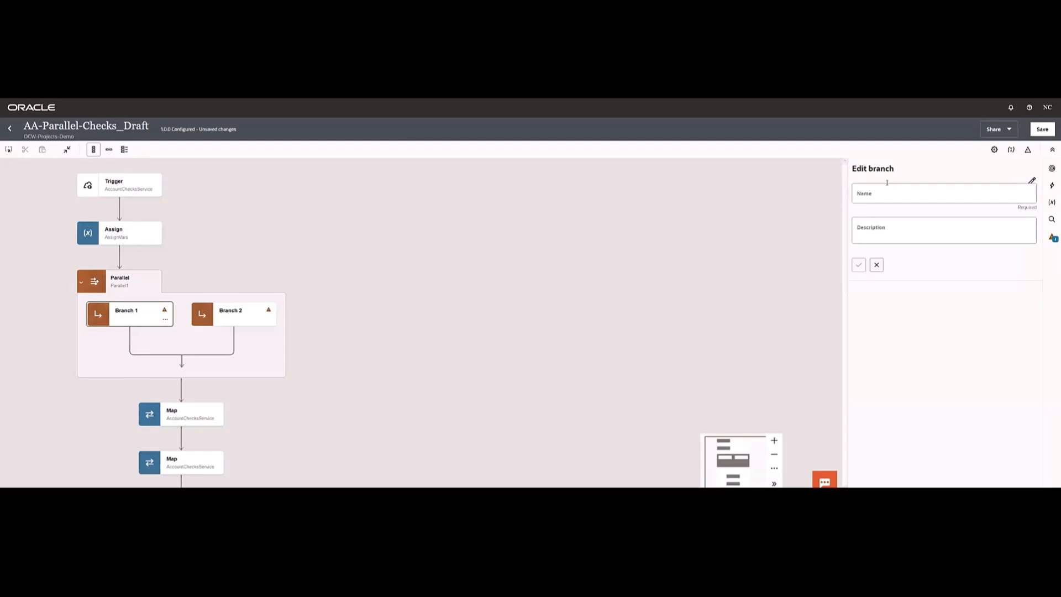
click(887, 188)
text(Le)
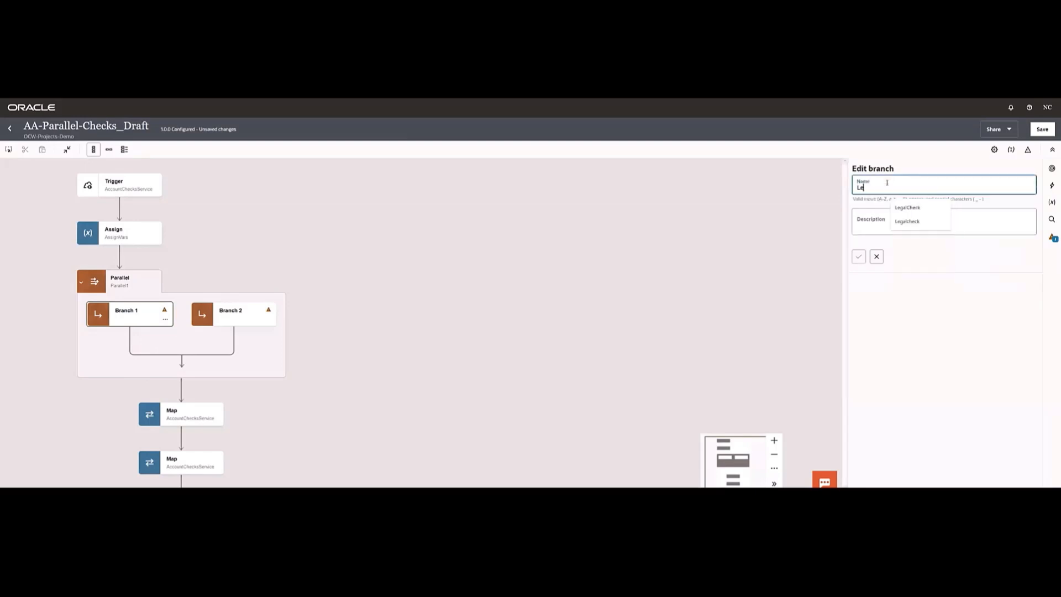
text(galcheck)
key(BackSpace)
text(C)
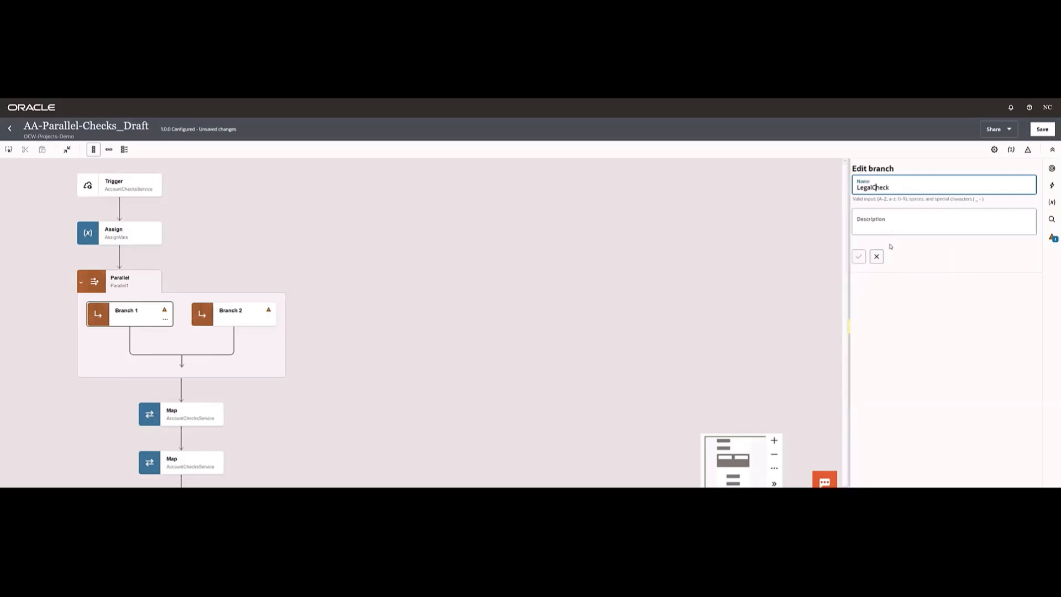
click(896, 211)
click(858, 256)
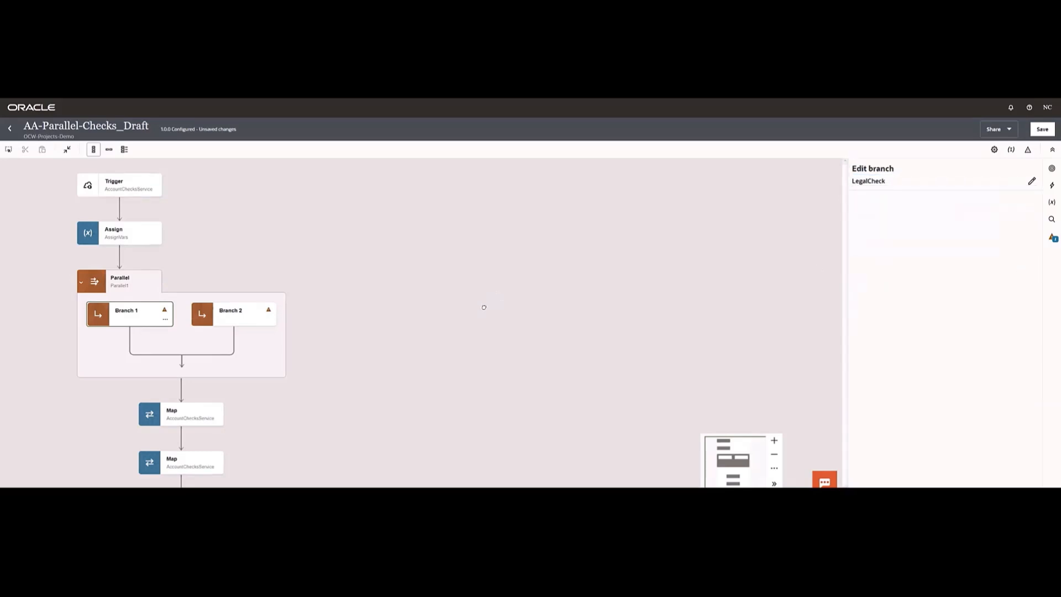
click(393, 302)
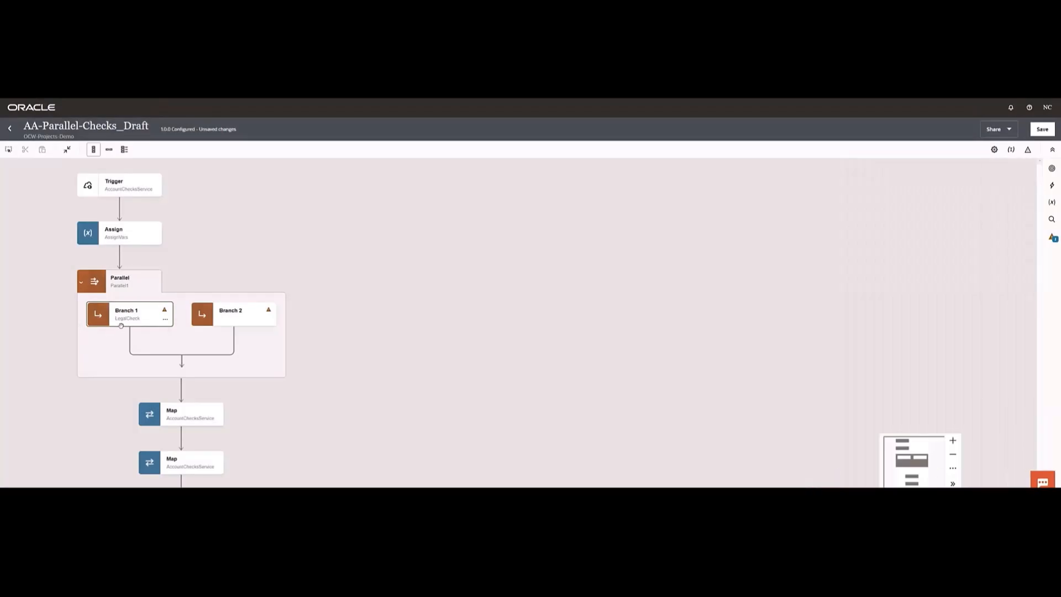
- Add a local integration call named LocalLegalChek to the LegalCheck branch
click(1052, 186)
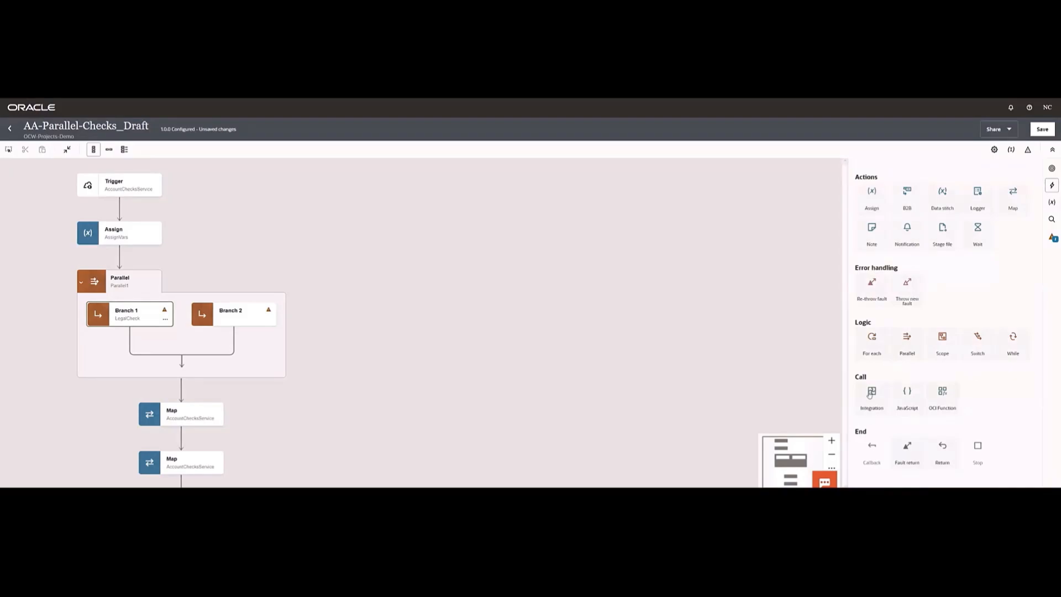
drag(870, 393, 147, 354)
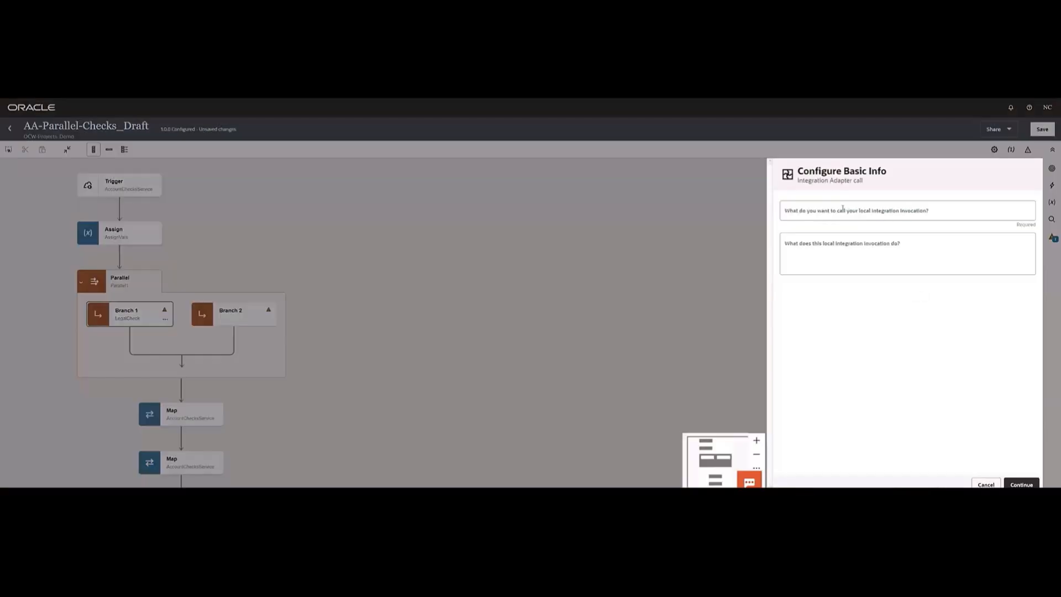
click(843, 209)
text(LocalLegalChek)
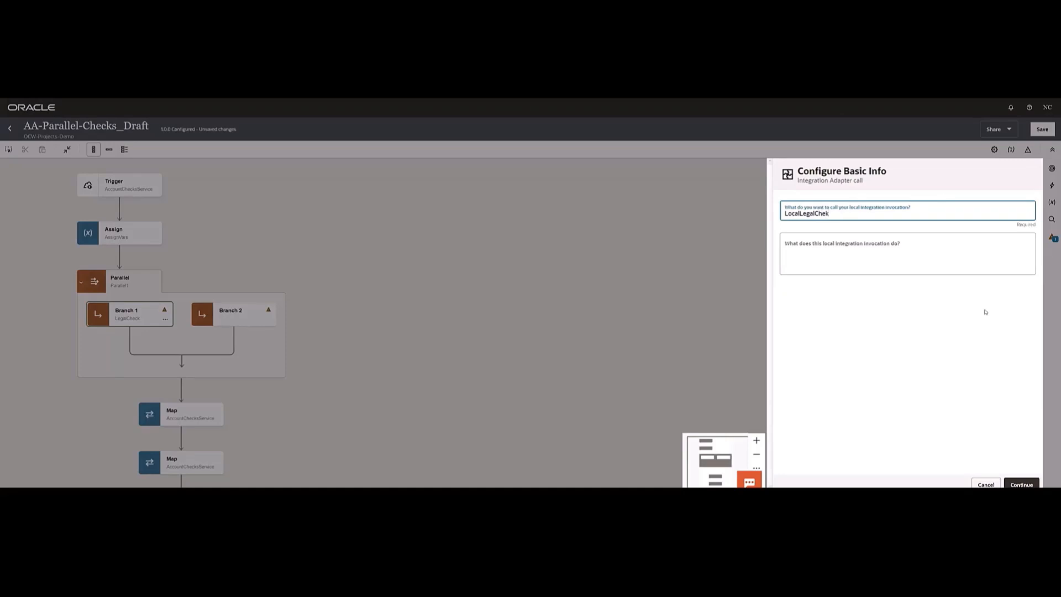
click(1030, 484)
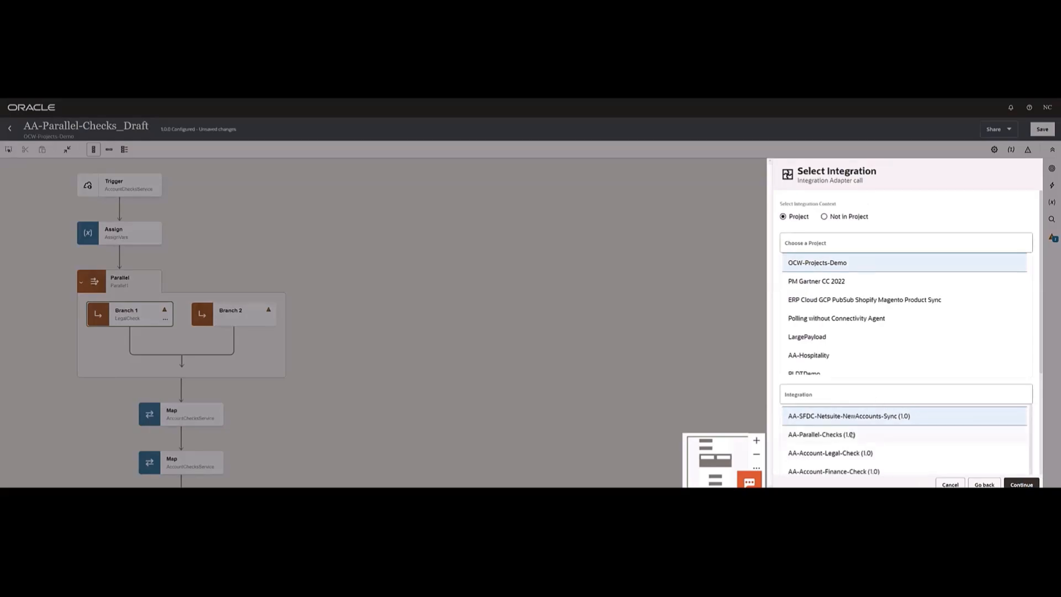
- Configure the call to invoke AA-Account-Legal-Check (1.0) from OCW-Projects-Demo with the POST operation, and finish its setup
click(840, 454)
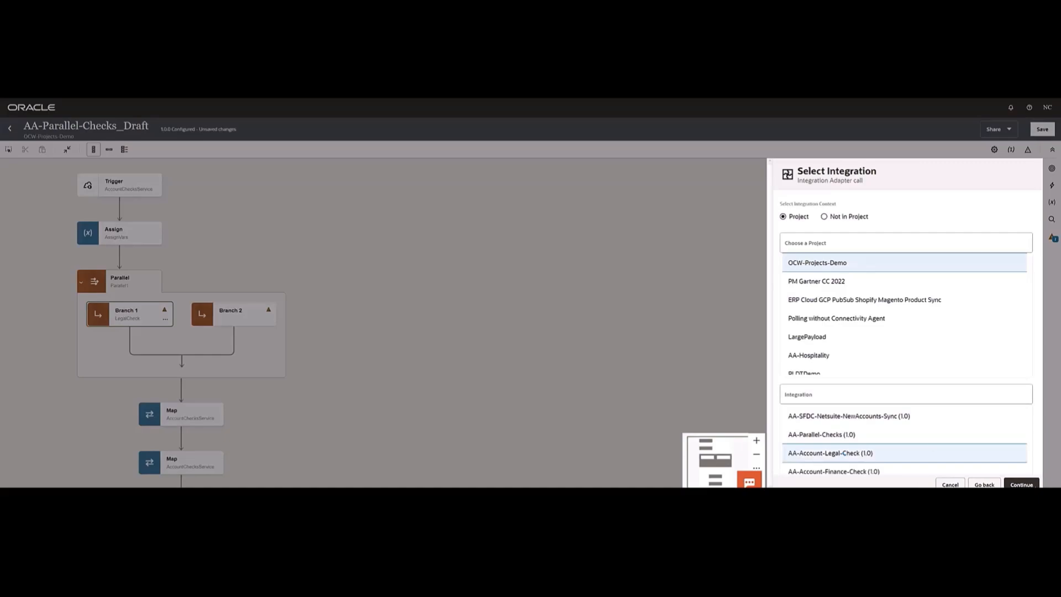
click(1017, 485)
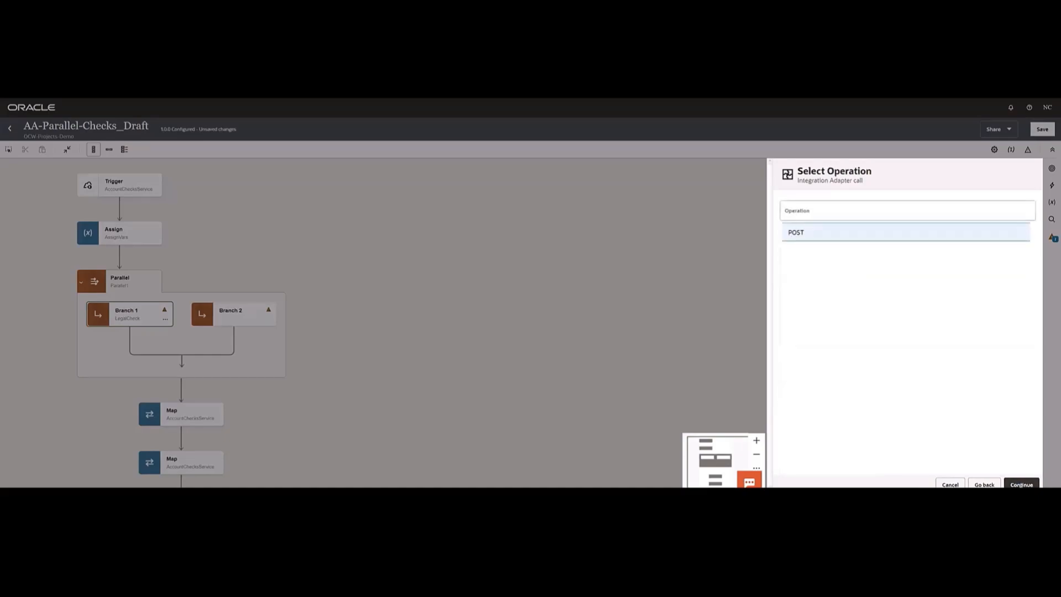
click(1021, 484)
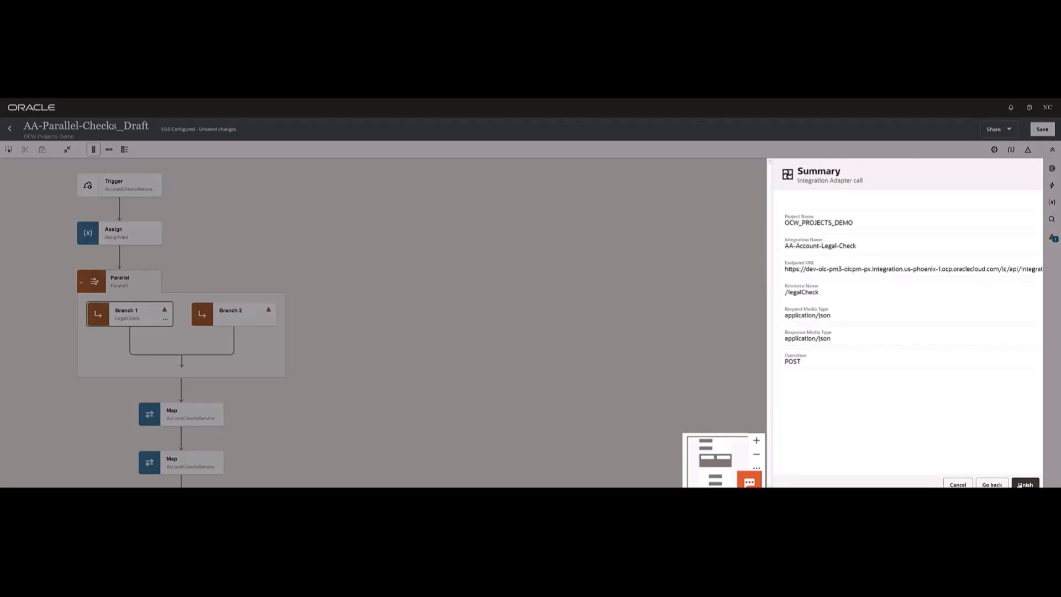
click(1021, 484)
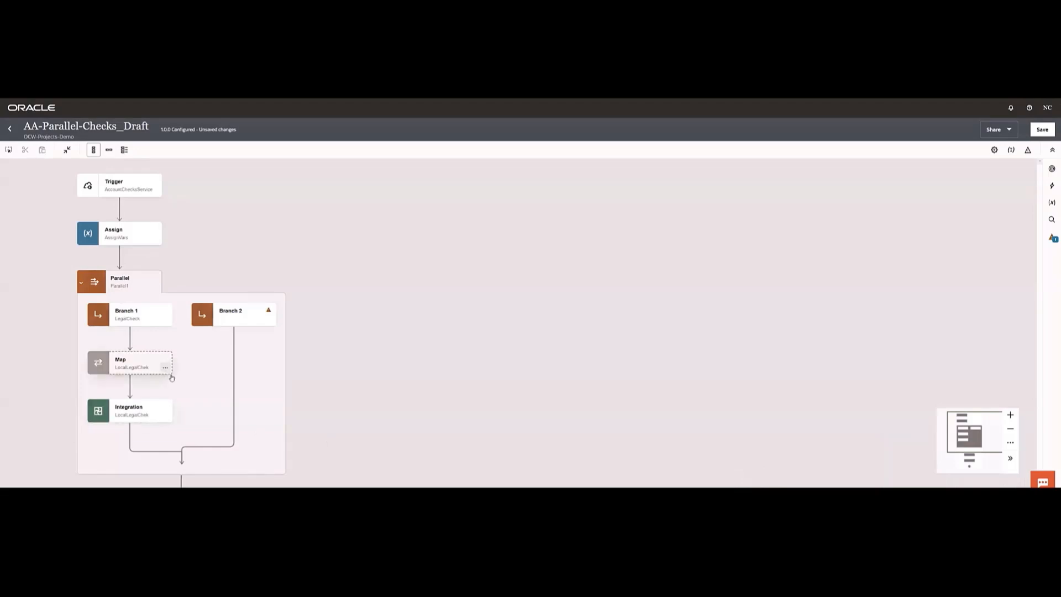
- Open the LocalLegalChek mapping in the LegalCheck branch for editing
click(166, 367)
click(182, 387)
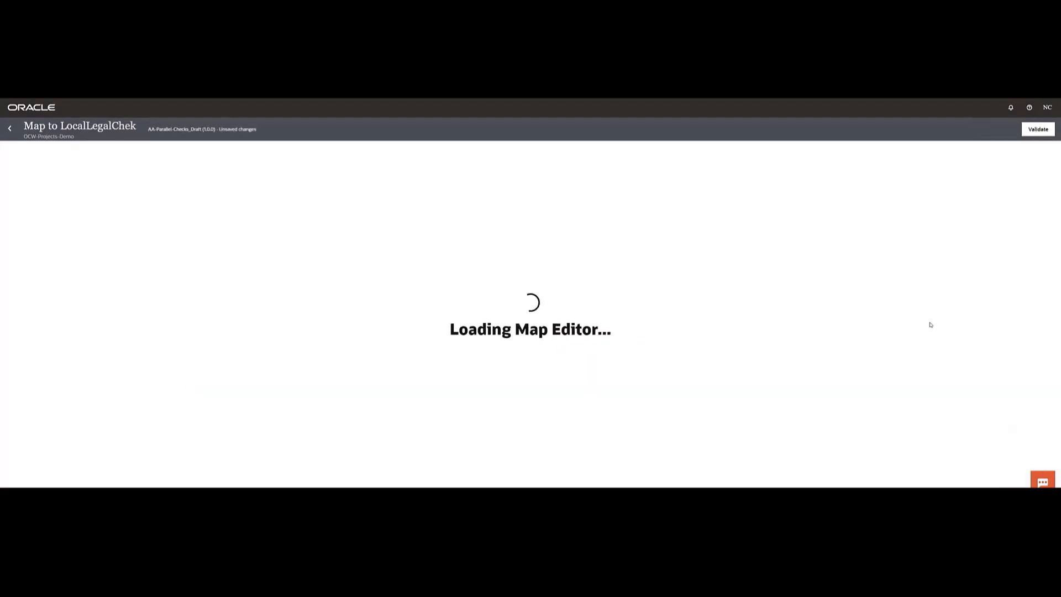
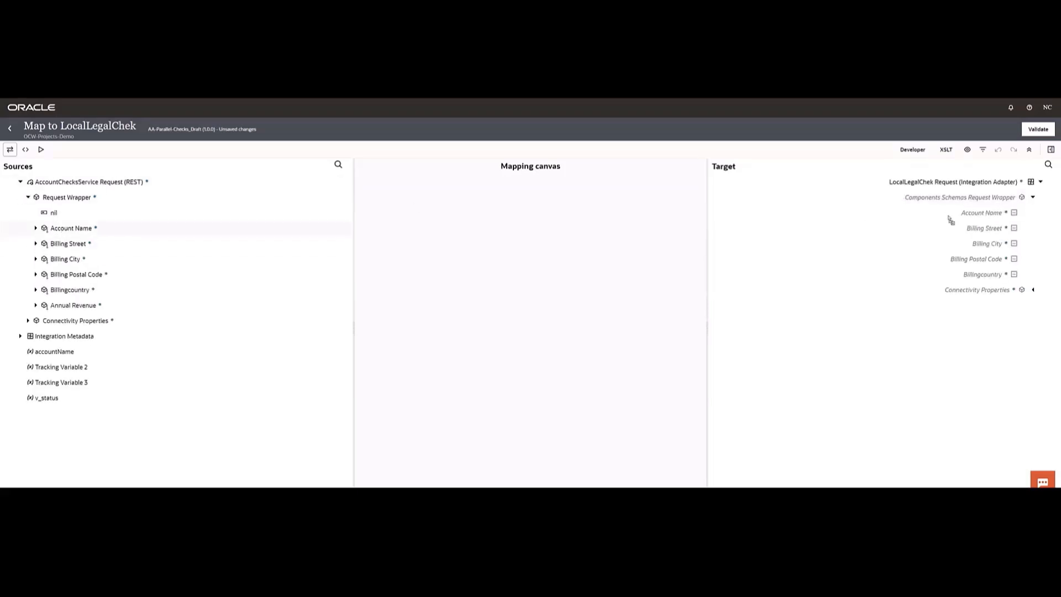
- Map Account Name, Billing Street, Billing City, Billing Postal Code and Billingcountry to the matching LocalLegalChek fields, validate, and return to the integration canvas
drag(951, 220, 957, 217)
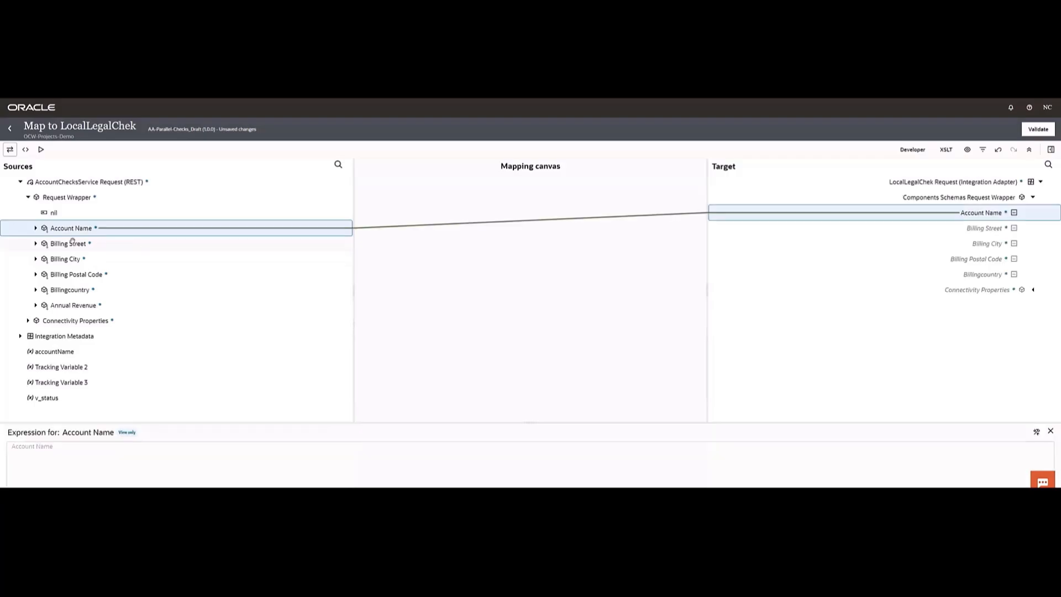
drag(70, 243, 937, 229)
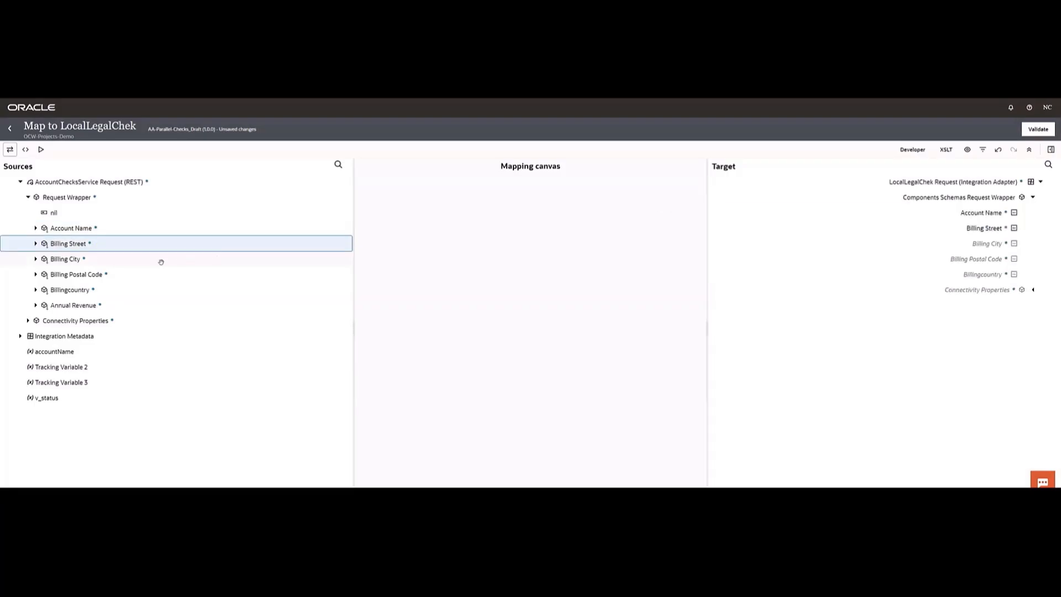
drag(846, 243, 94, 258)
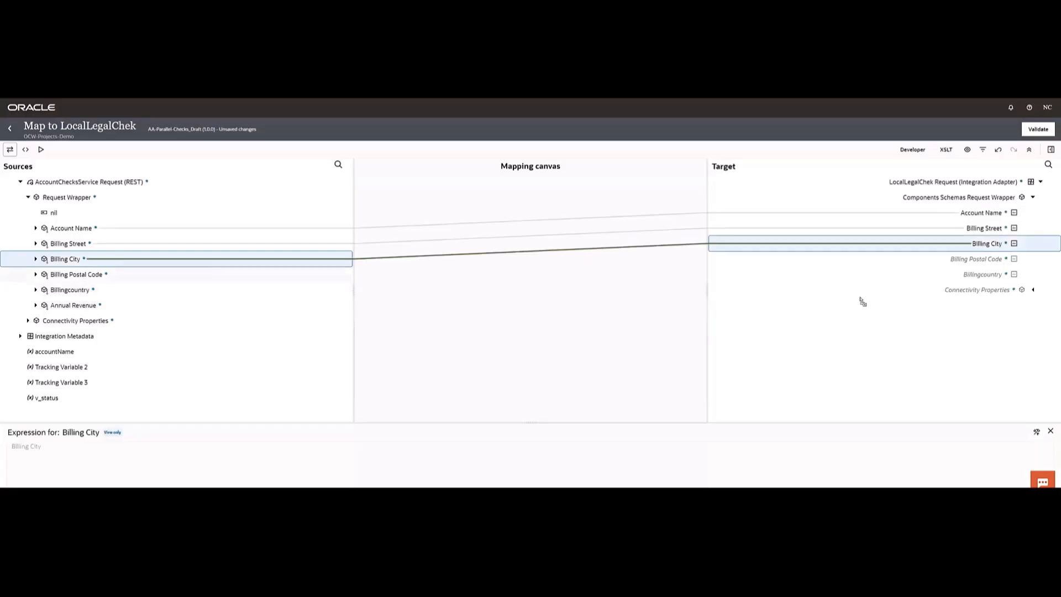
drag(929, 259, 961, 278)
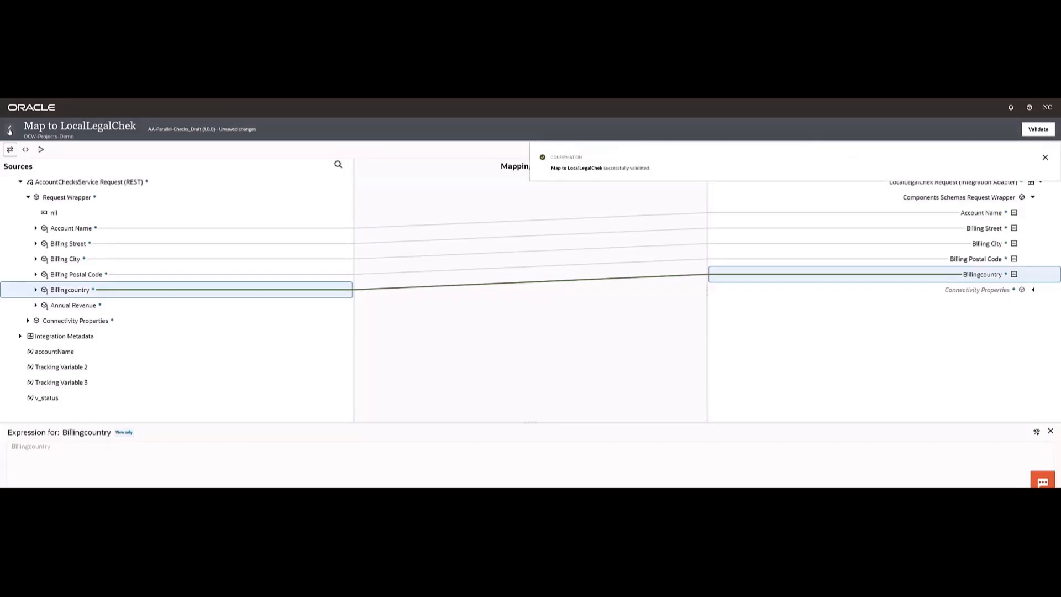
click(10, 129)
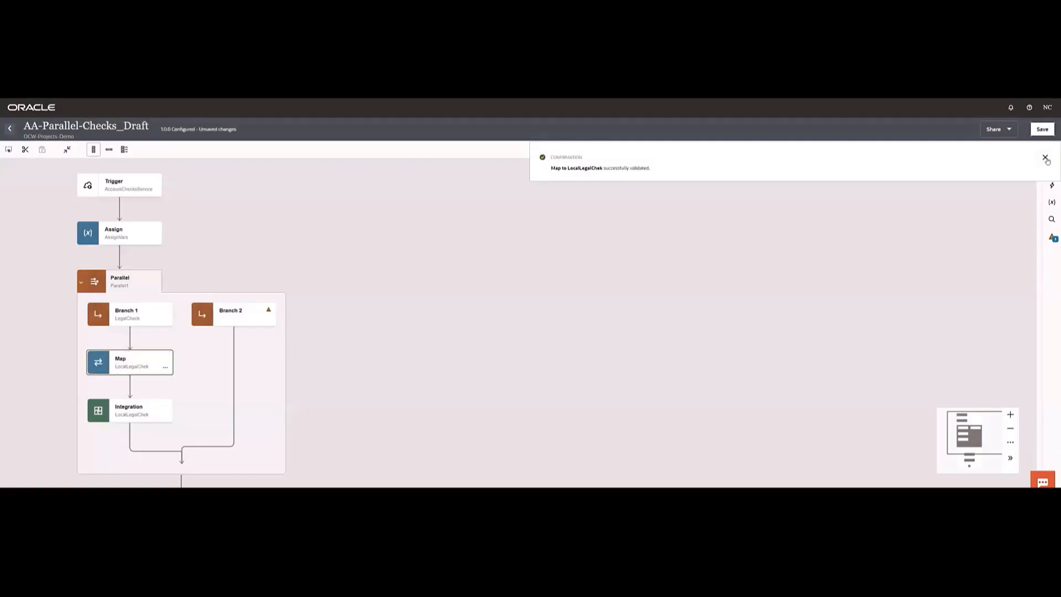
click(1045, 158)
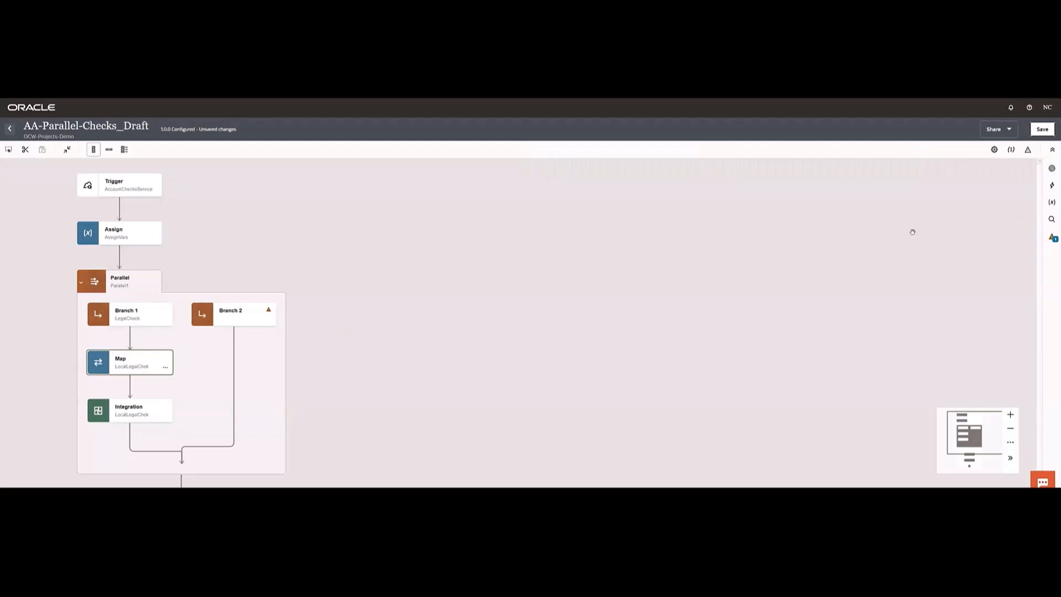
- Add a local integration call named LocalfinanceCheck to Branch 2 of the Parallel action
click(1053, 186)
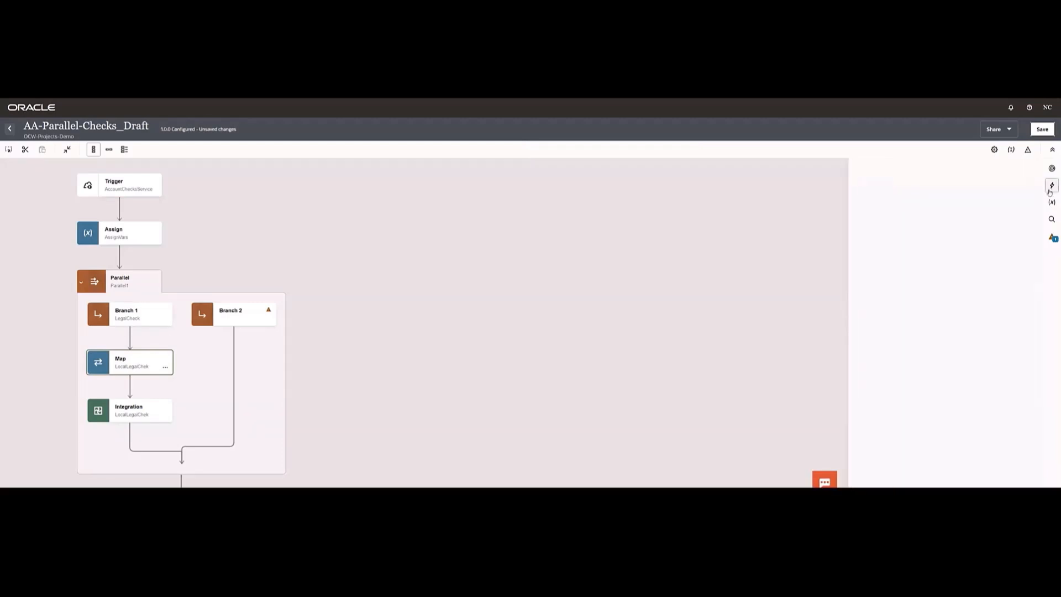
drag(870, 398, 232, 421)
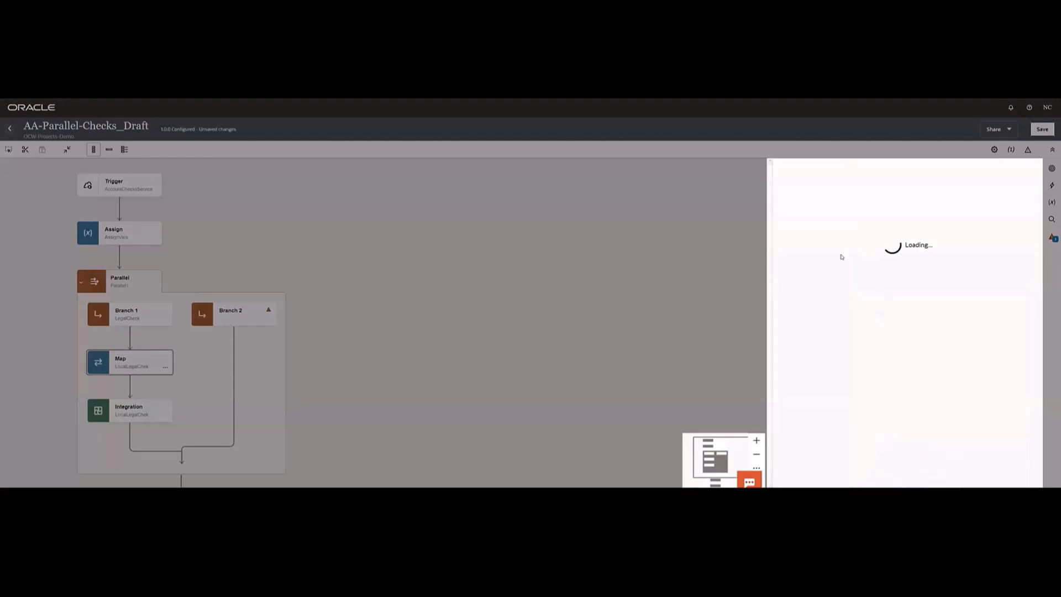
click(808, 213)
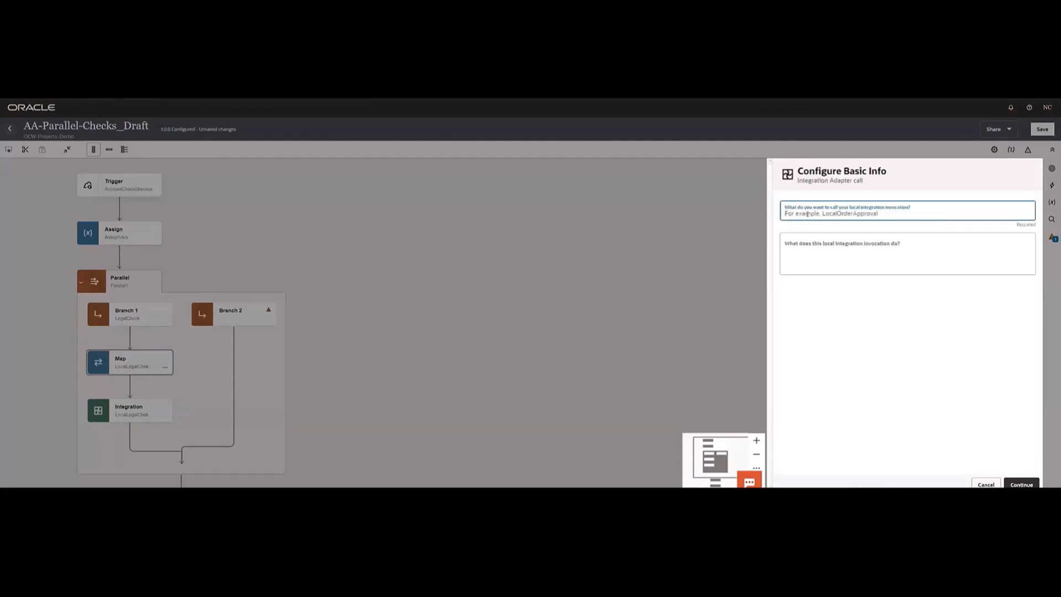
text(LocalfinanceCheck)
click(1021, 485)
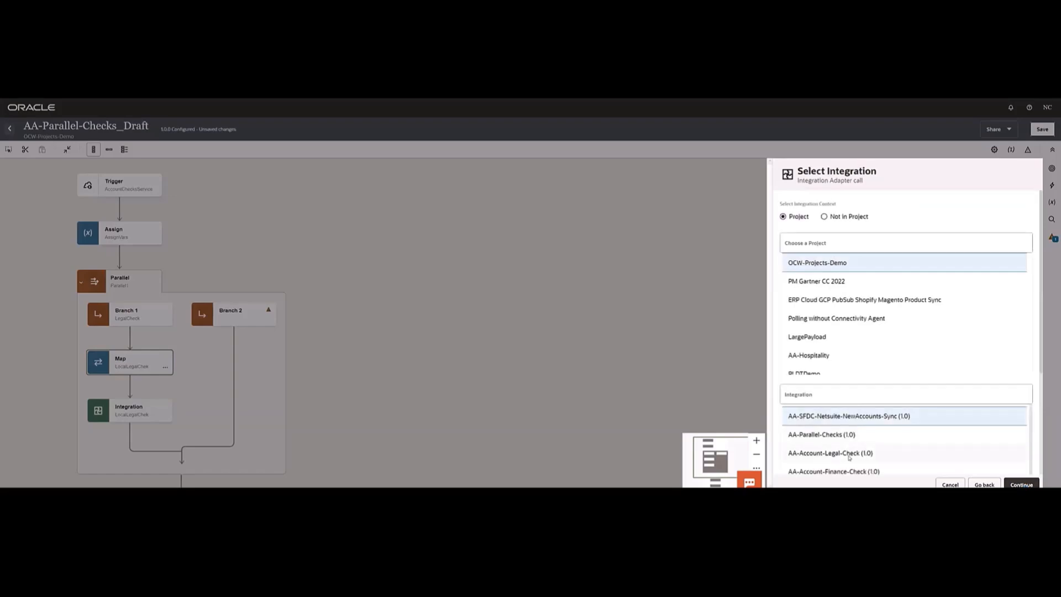
- Configure the call to invoke AA-Account-Finance-Check (1.0) from OCW-Projects-Demo and finish its setup
click(852, 472)
click(1021, 485)
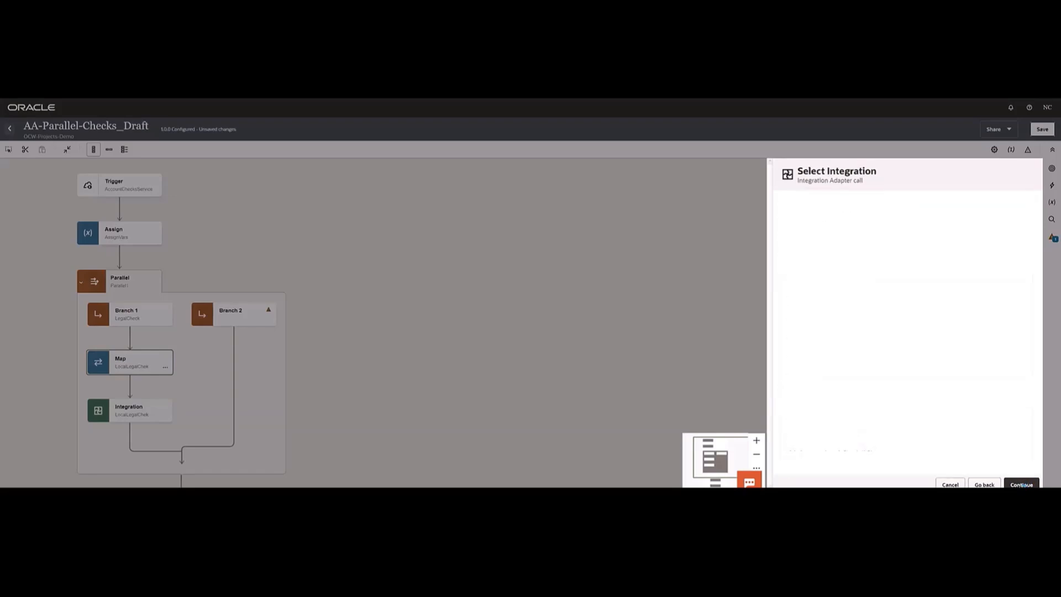
click(1022, 484)
click(1021, 486)
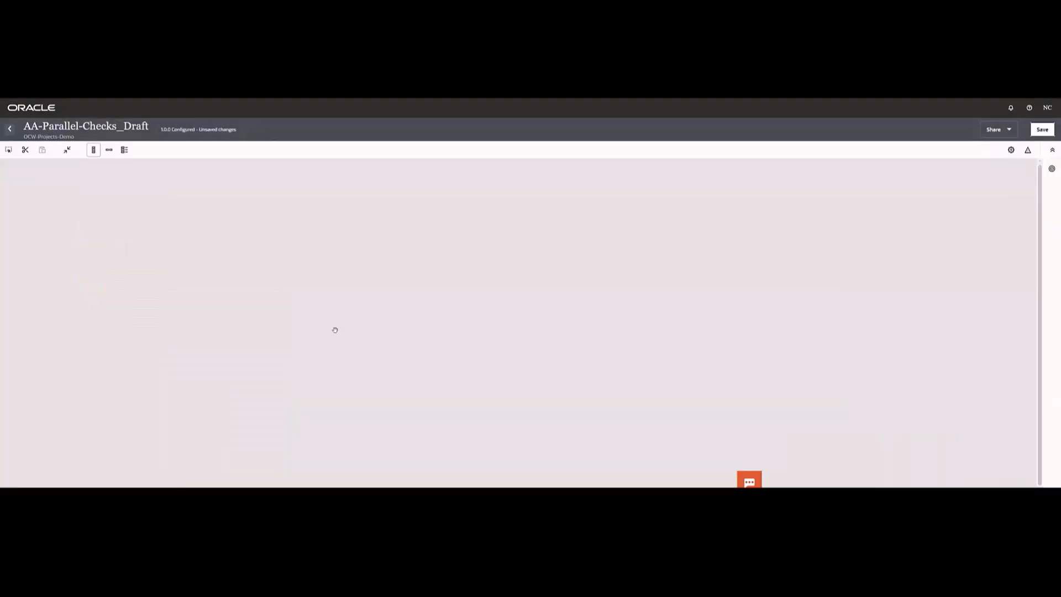
- Map Annual Revenue, Account Name and all billing address fields to the matching LocalfinanceCheck fields, validate, and return to the integration canvas
click(269, 368)
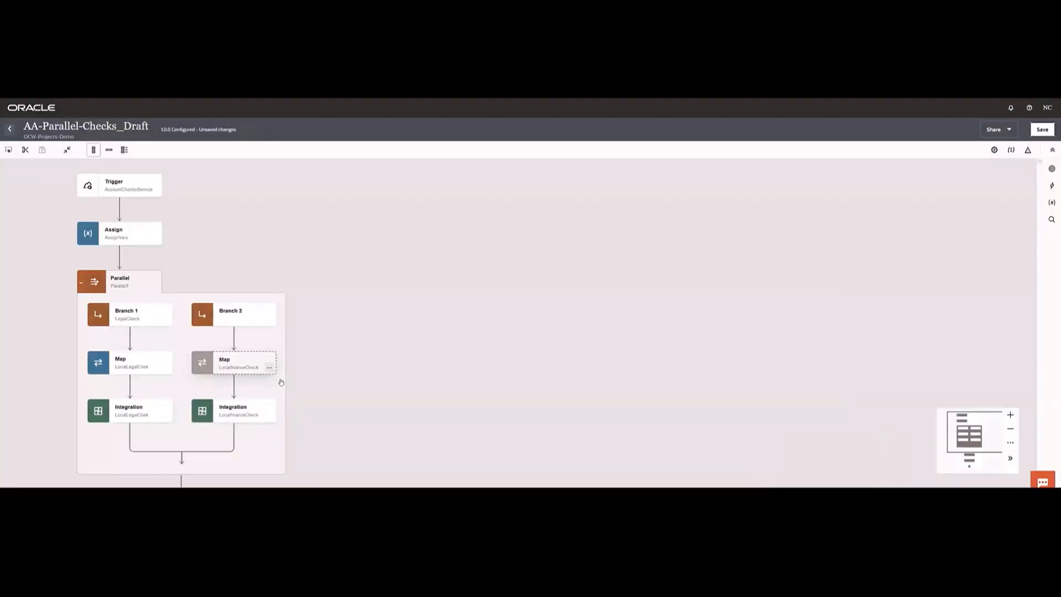
click(288, 388)
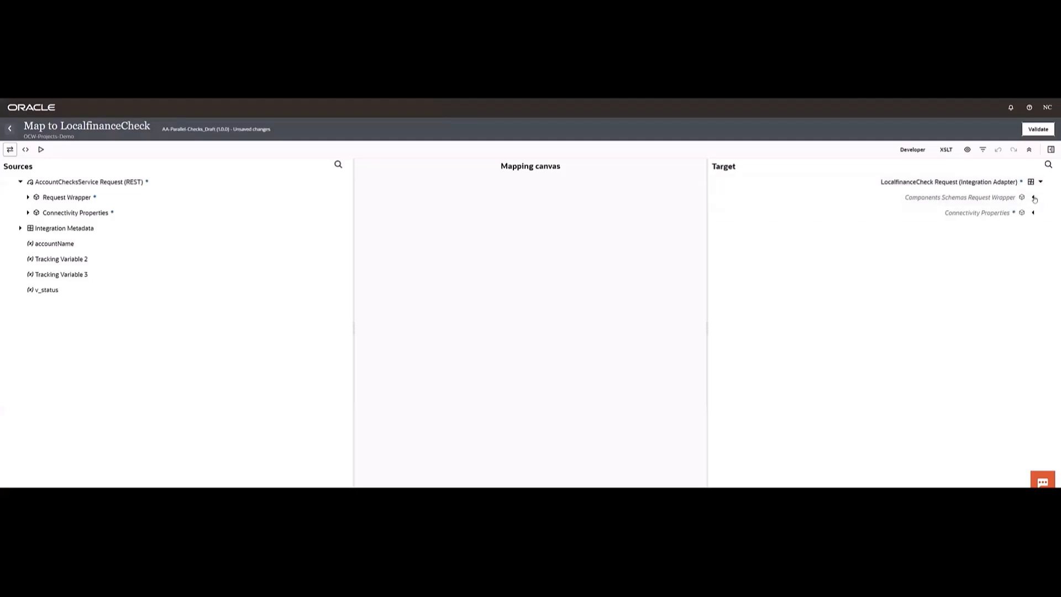
click(1034, 198)
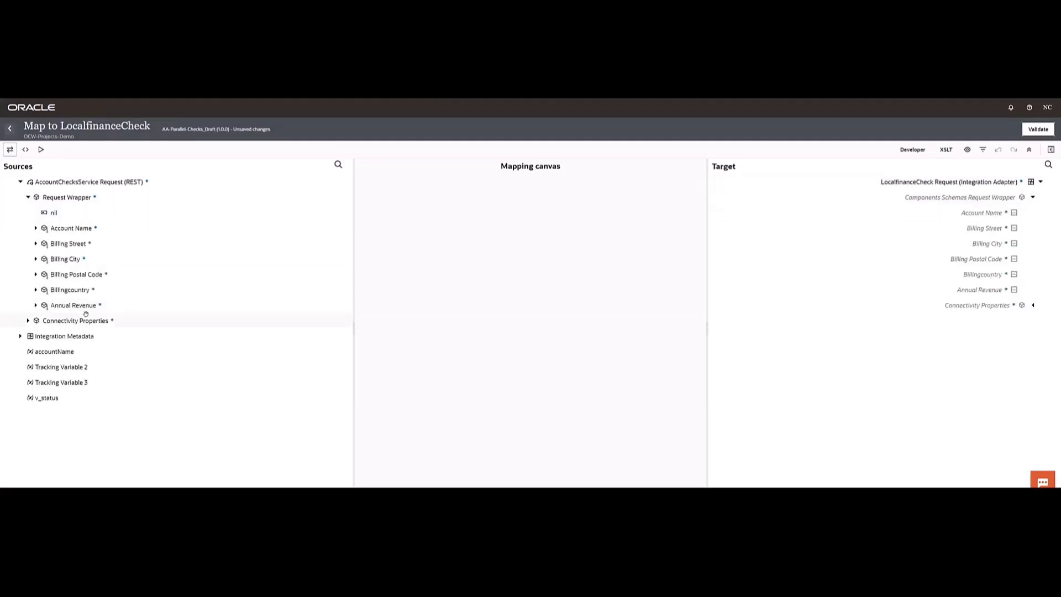
drag(73, 305, 979, 290)
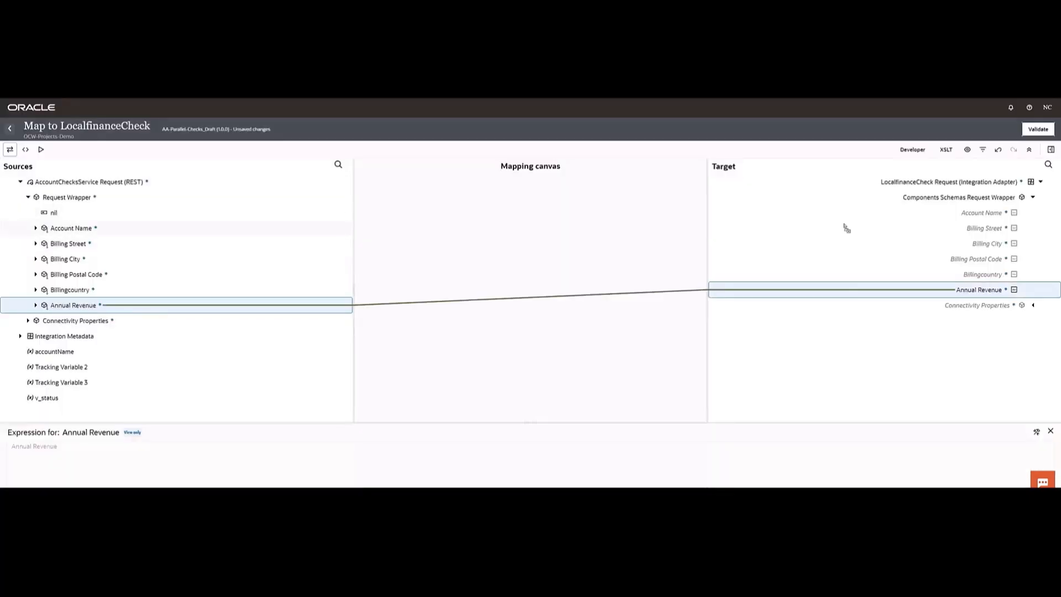
drag(847, 229, 980, 214)
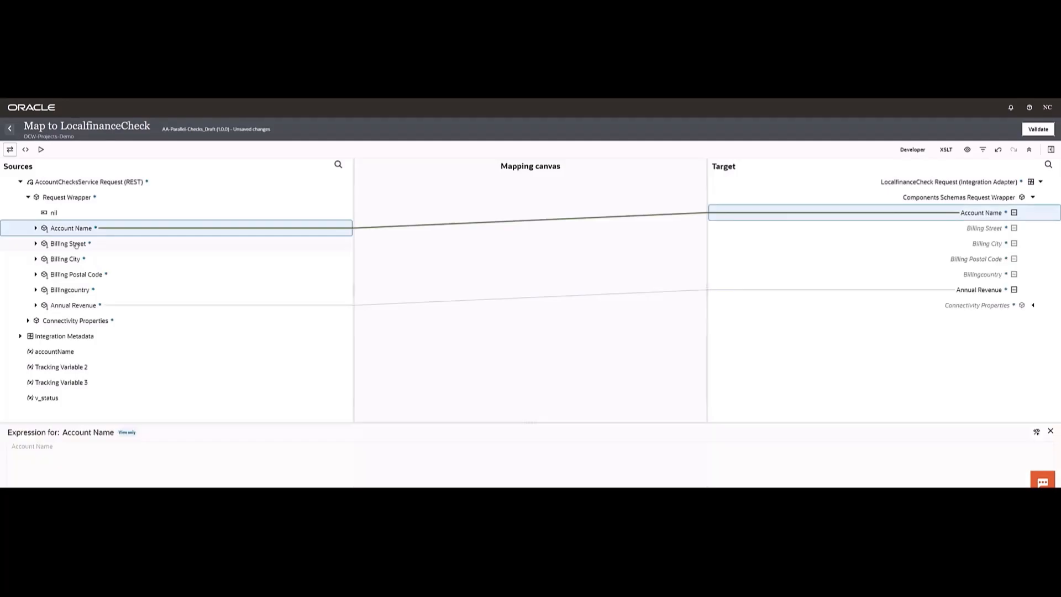
drag(76, 245, 982, 231)
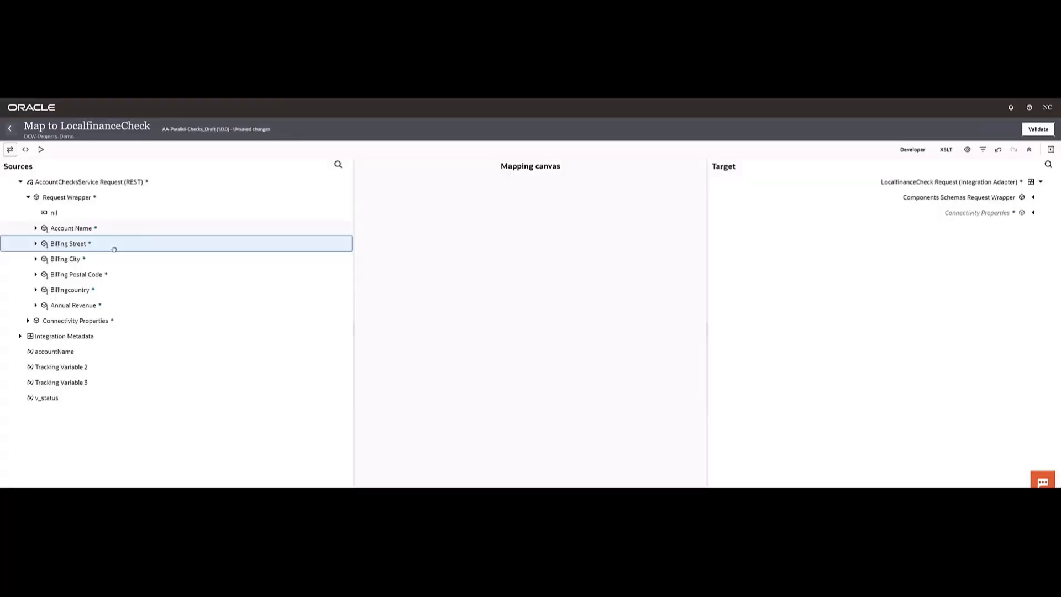
drag(807, 215, 916, 245)
drag(84, 281, 942, 261)
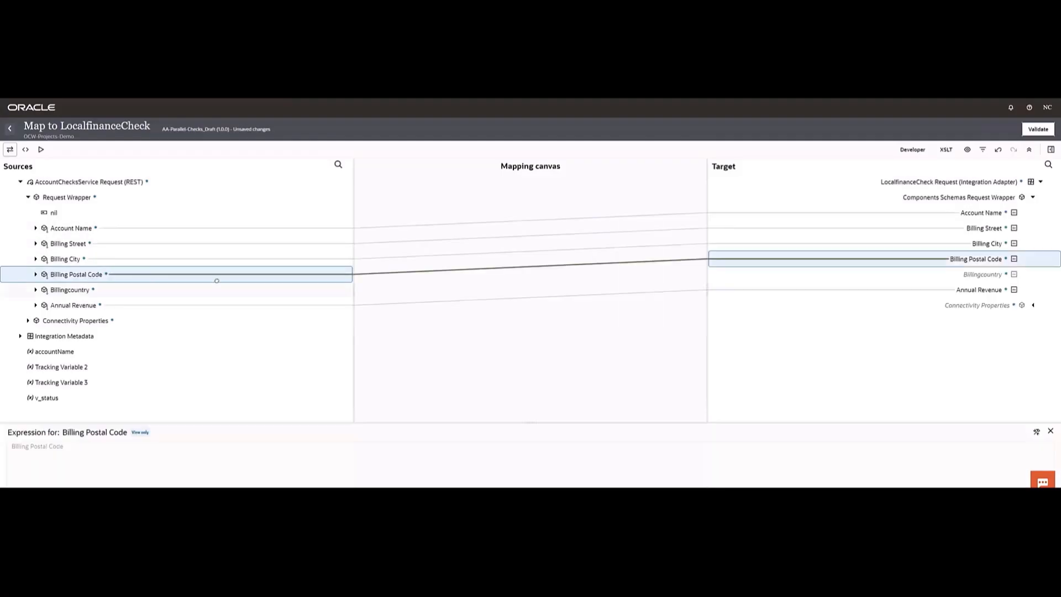
drag(72, 290, 968, 273)
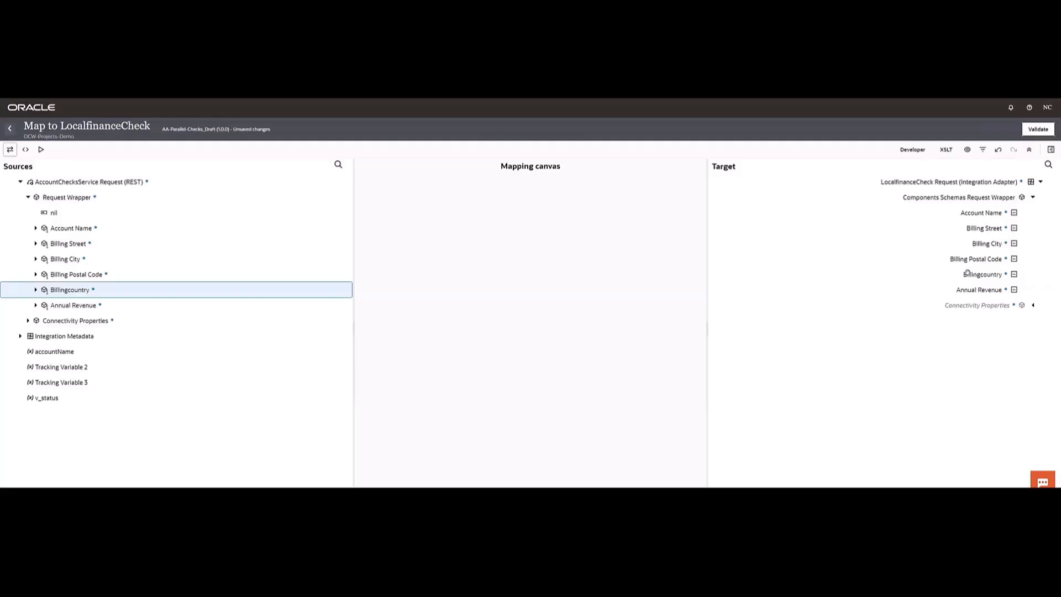
click(1032, 130)
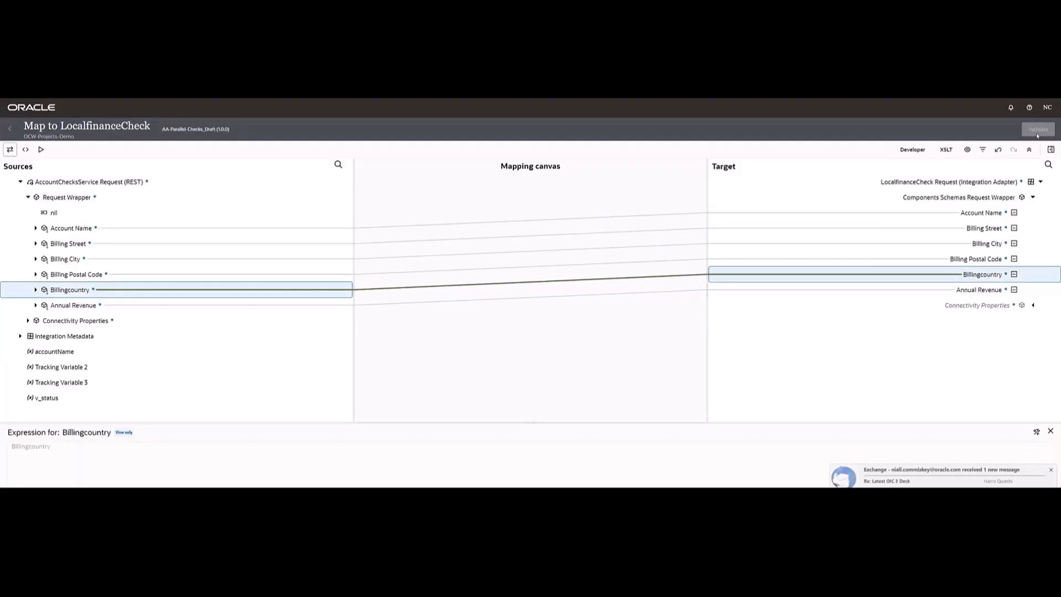
click(1051, 470)
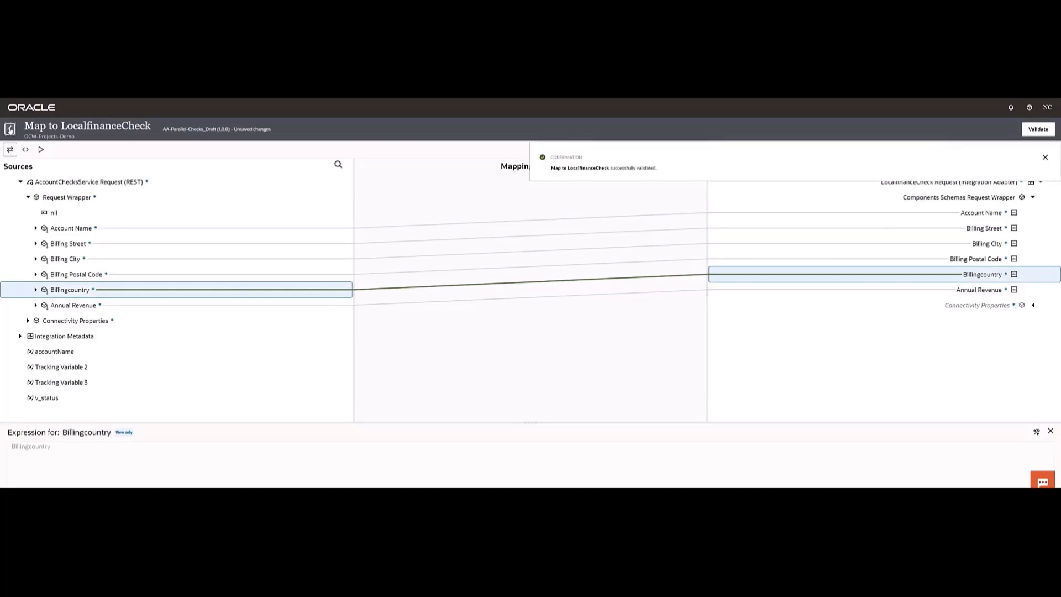
click(9, 130)
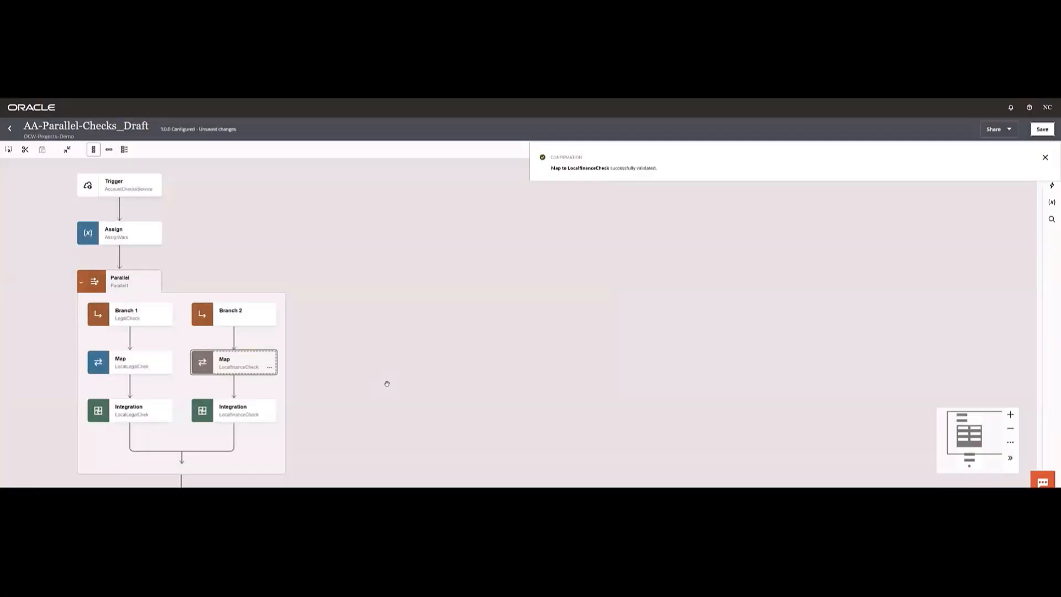
- Delete both AccountChecksService maps that follow the Parallel action
scroll(386, 313, down, 2)
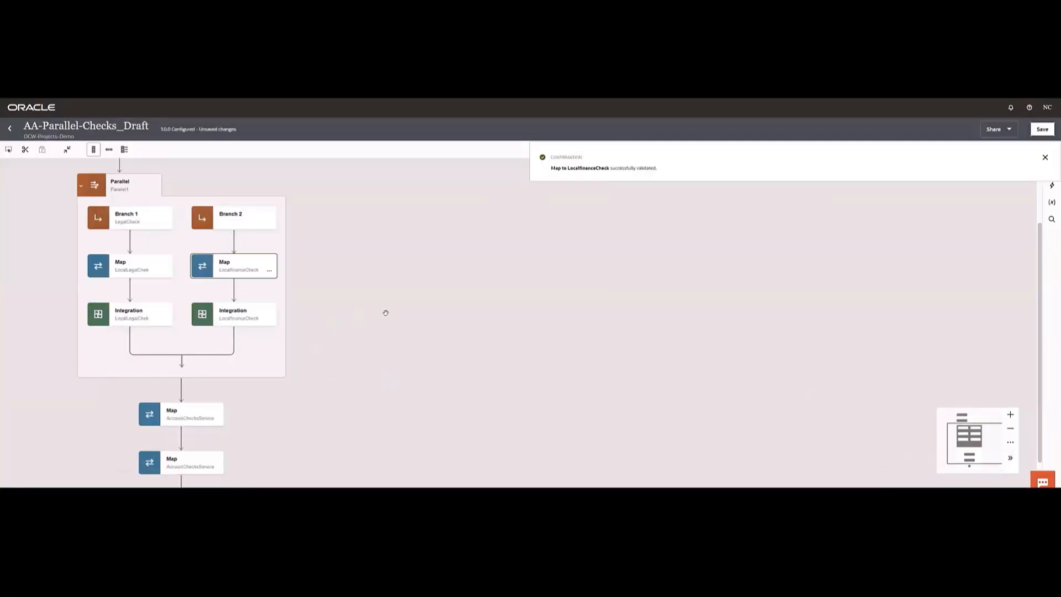
scroll(333, 355, down, 1)
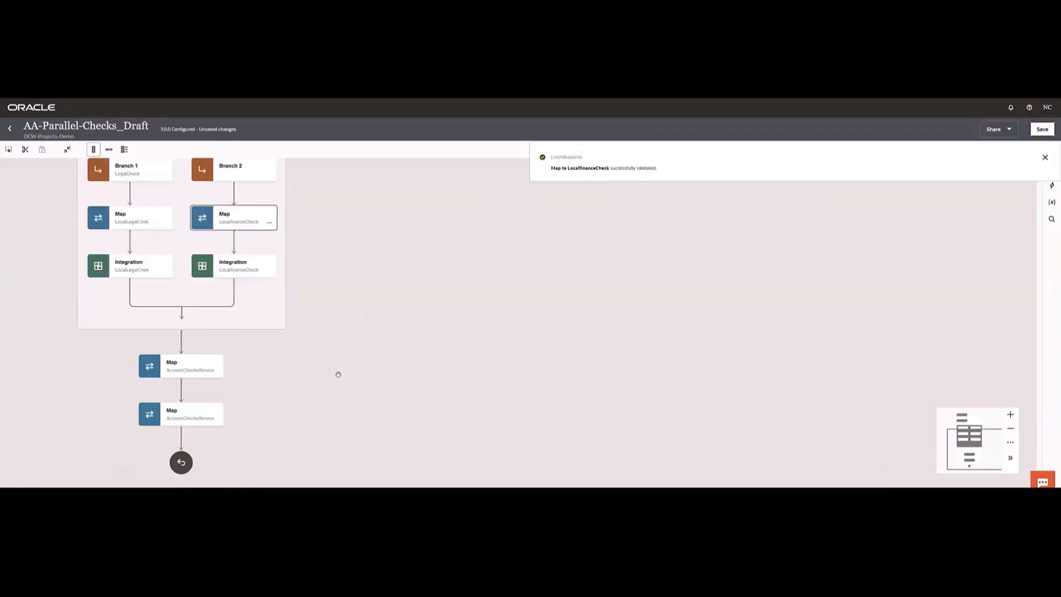
click(217, 376)
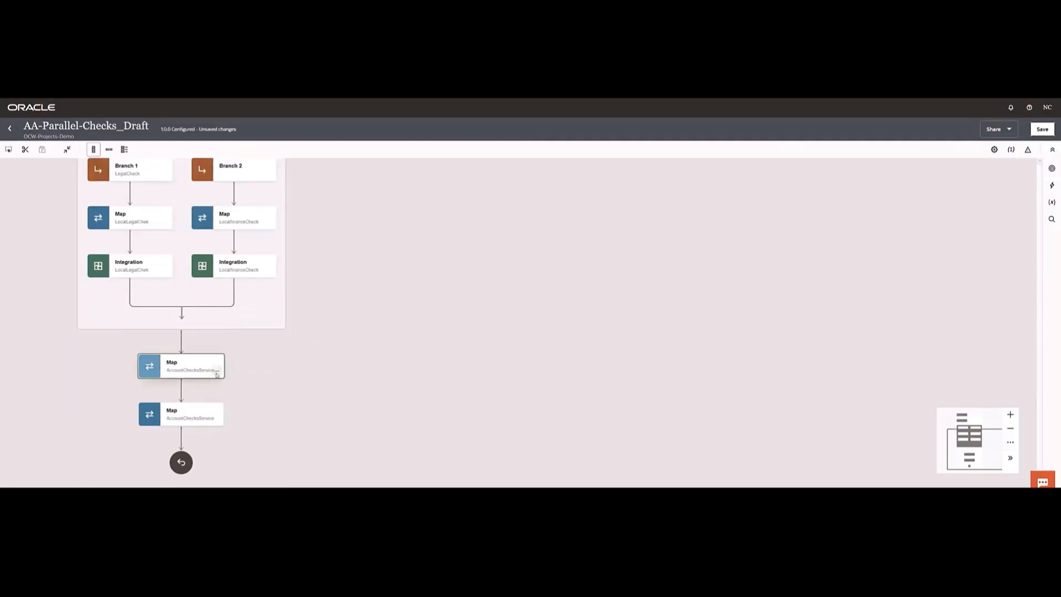
click(217, 373)
click(237, 429)
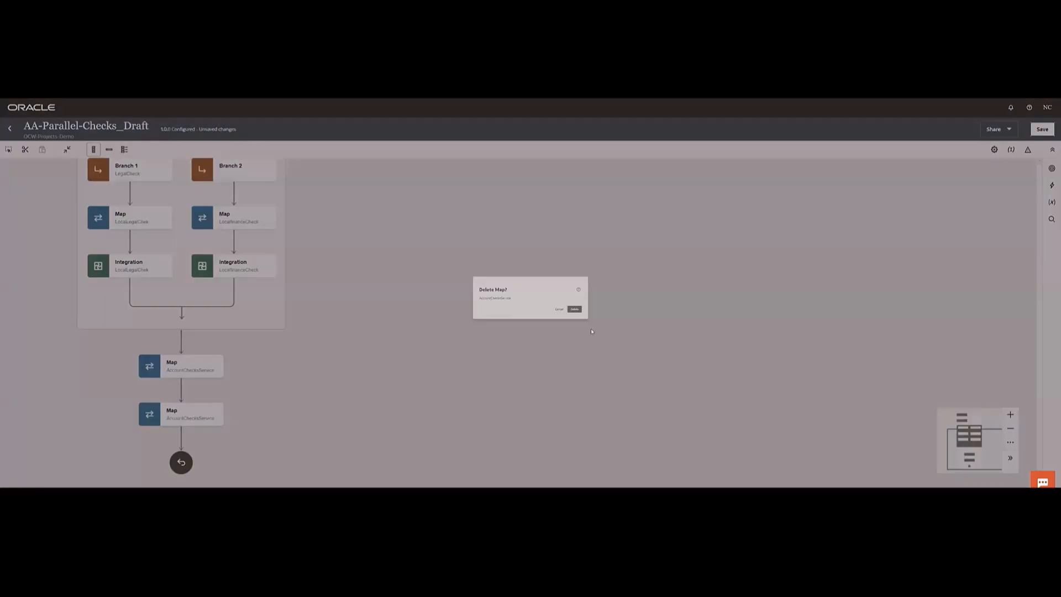
click(620, 322)
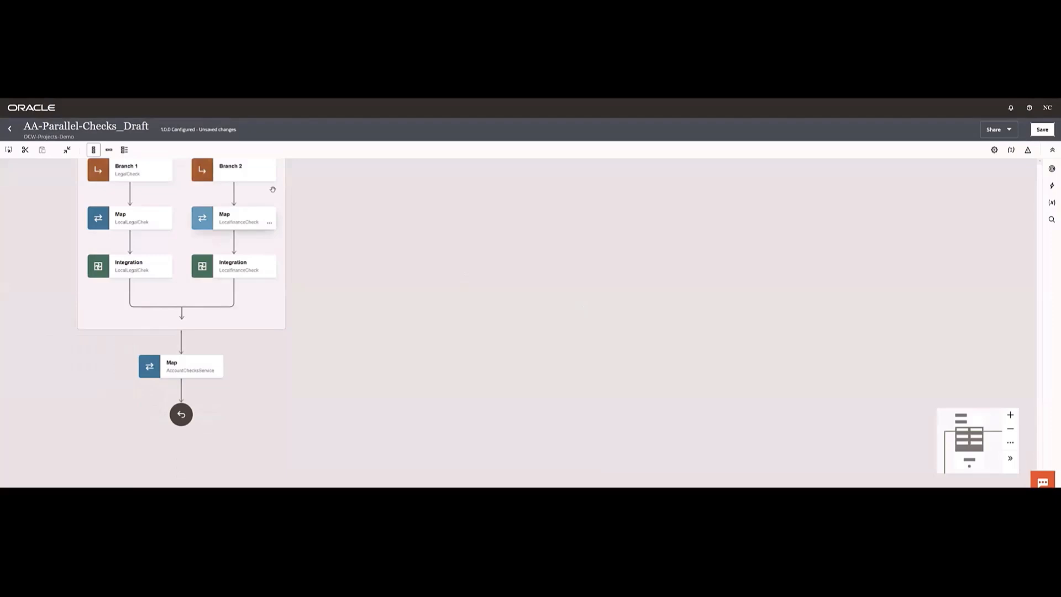
click(217, 373)
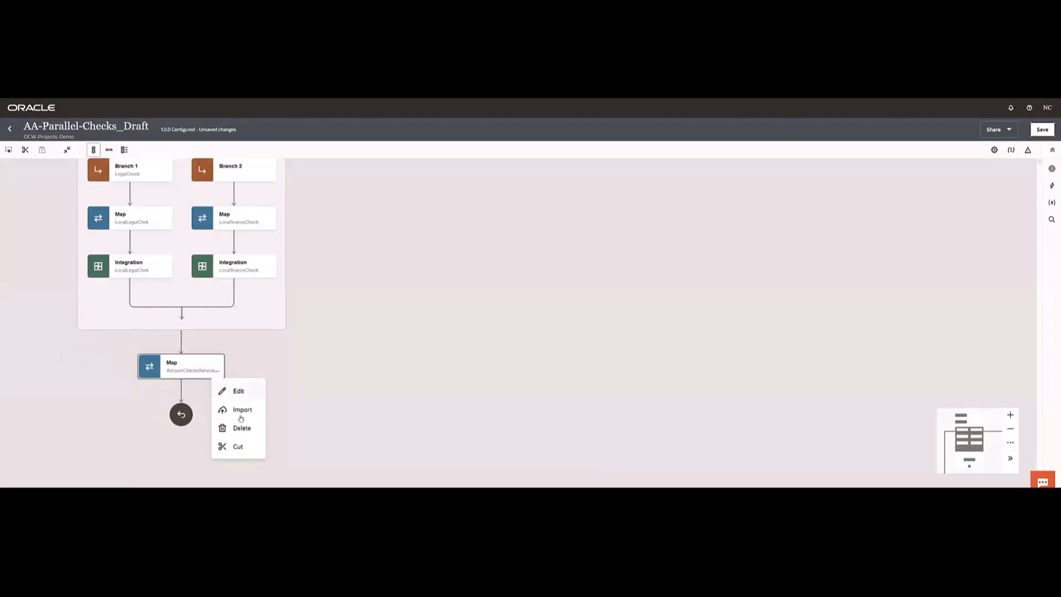
click(242, 428)
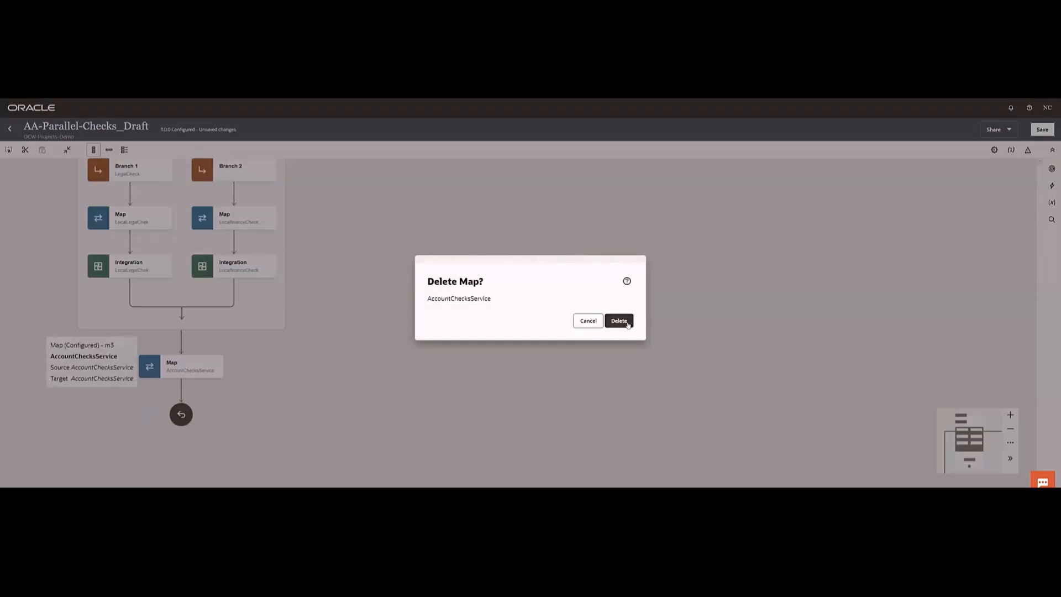
click(627, 325)
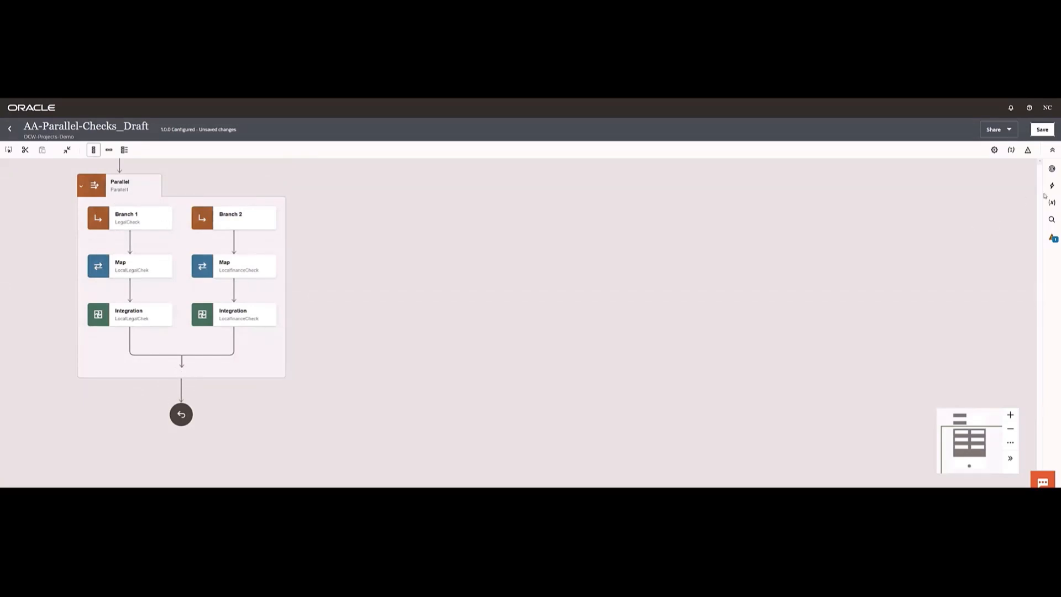
- Add a Switch action after the Parallel action and open its Route 1 for editing
click(1051, 186)
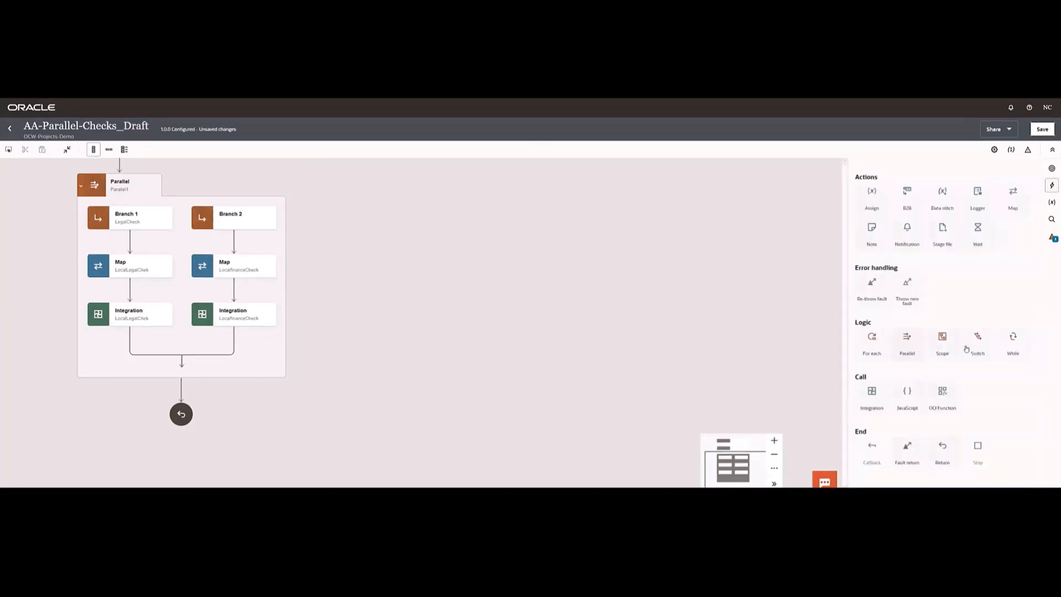
drag(978, 345, 180, 390)
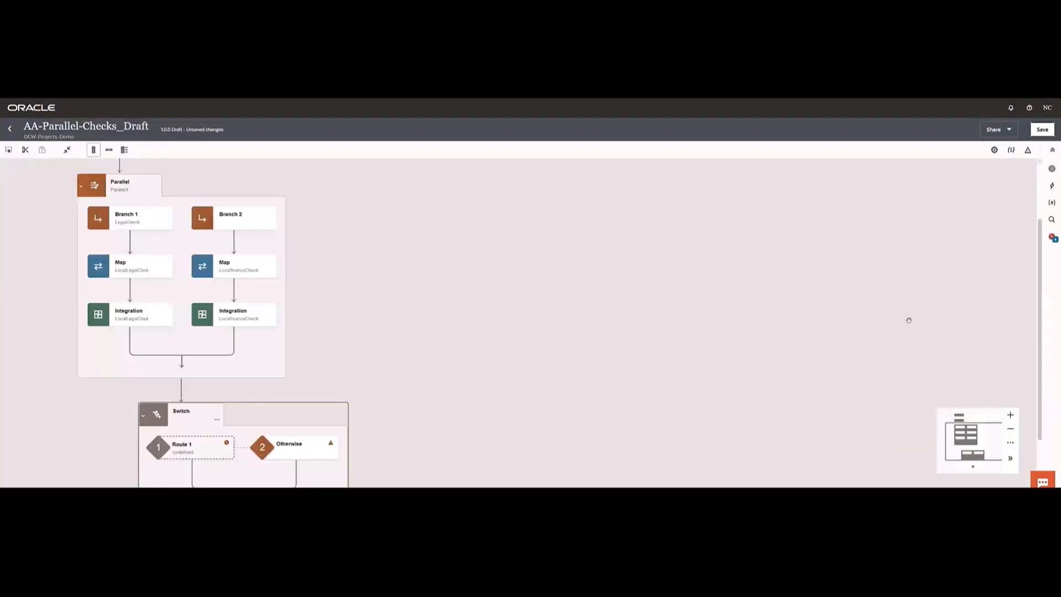
scroll(403, 379, down, 2)
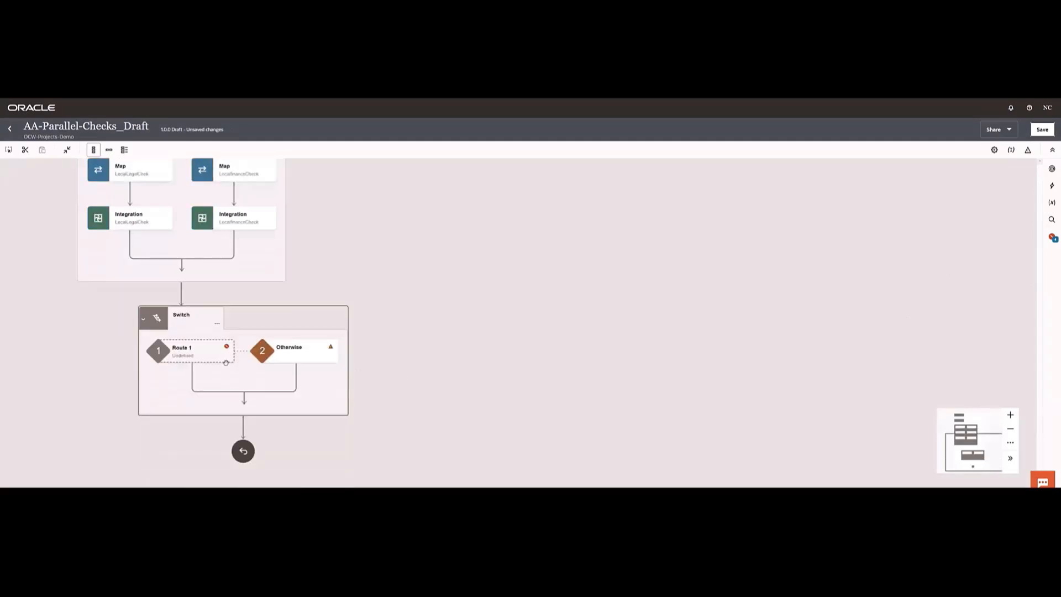
click(228, 356)
click(237, 373)
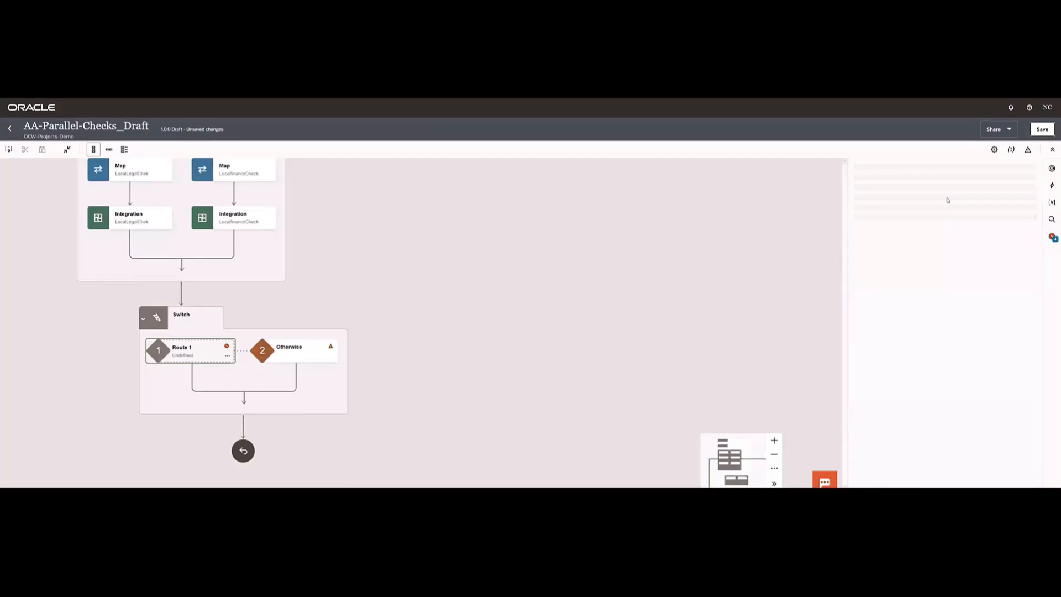
- Name the Switch action's first route ValidAccount
click(1031, 182)
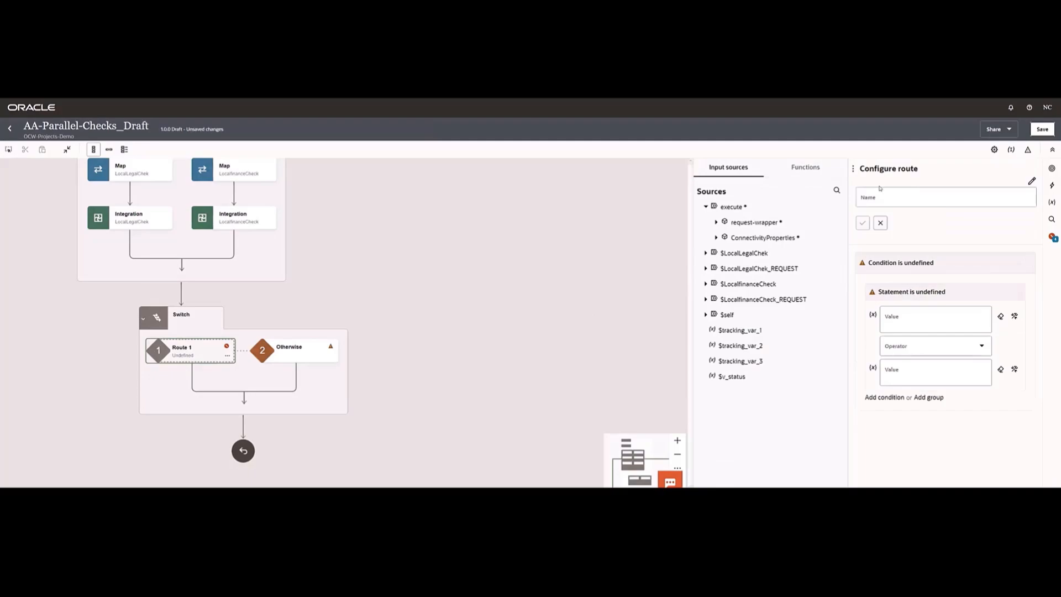
click(876, 190)
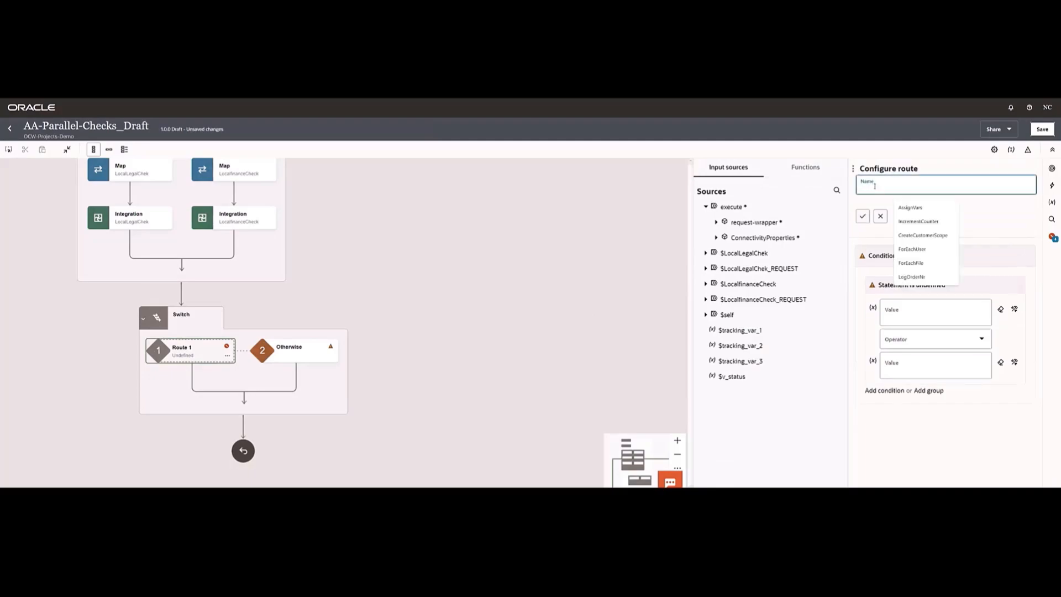
text(ValidAccount)
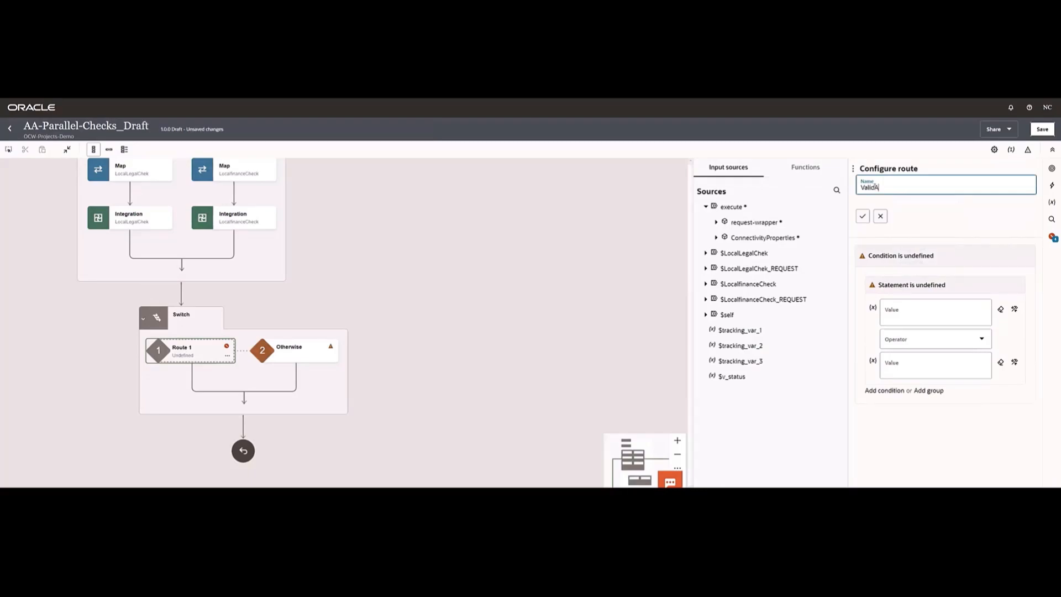
click(863, 217)
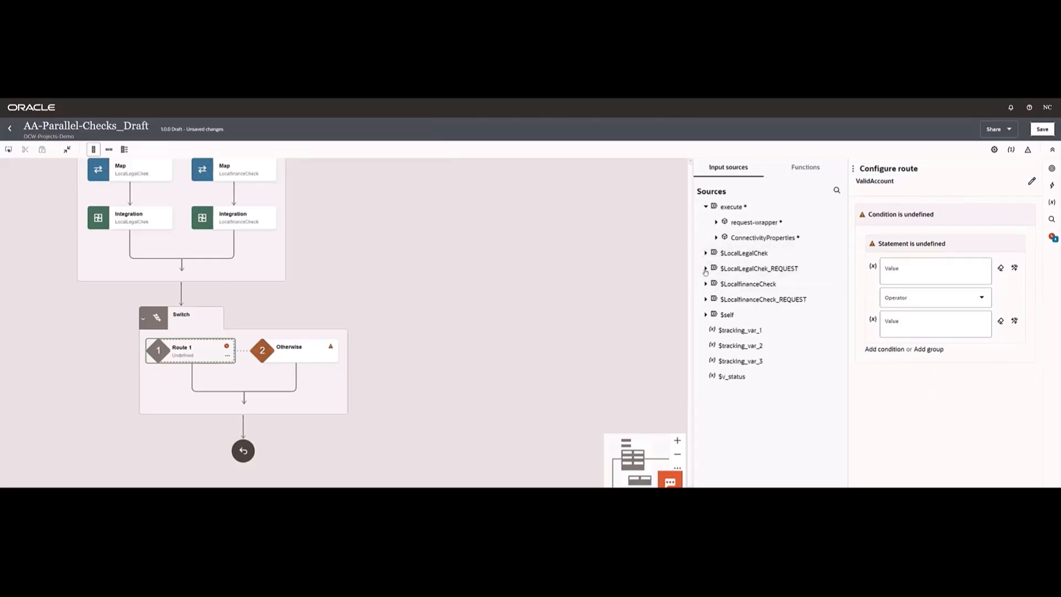
- Define the ValidAccount route's first condition as the status in the $LocalLegalChek POSTResponse equal to 'approved'
click(706, 269)
click(716, 284)
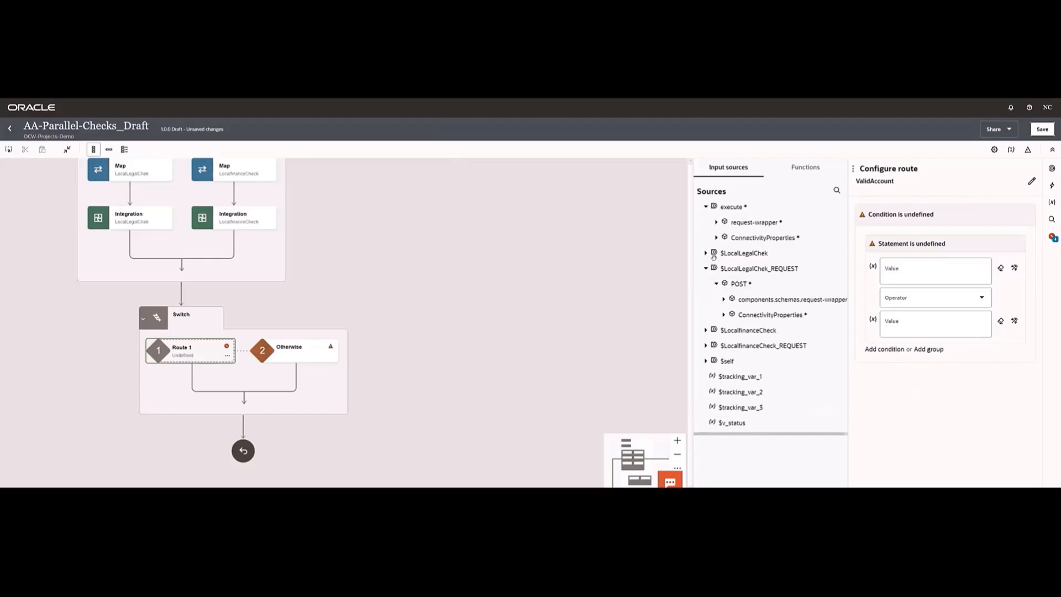
click(706, 253)
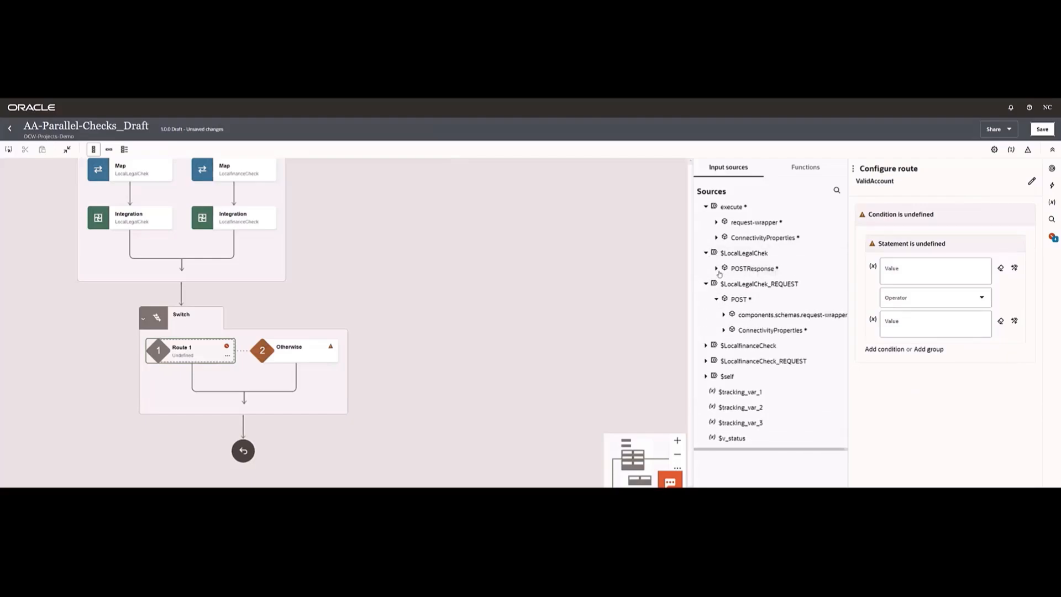
click(717, 269)
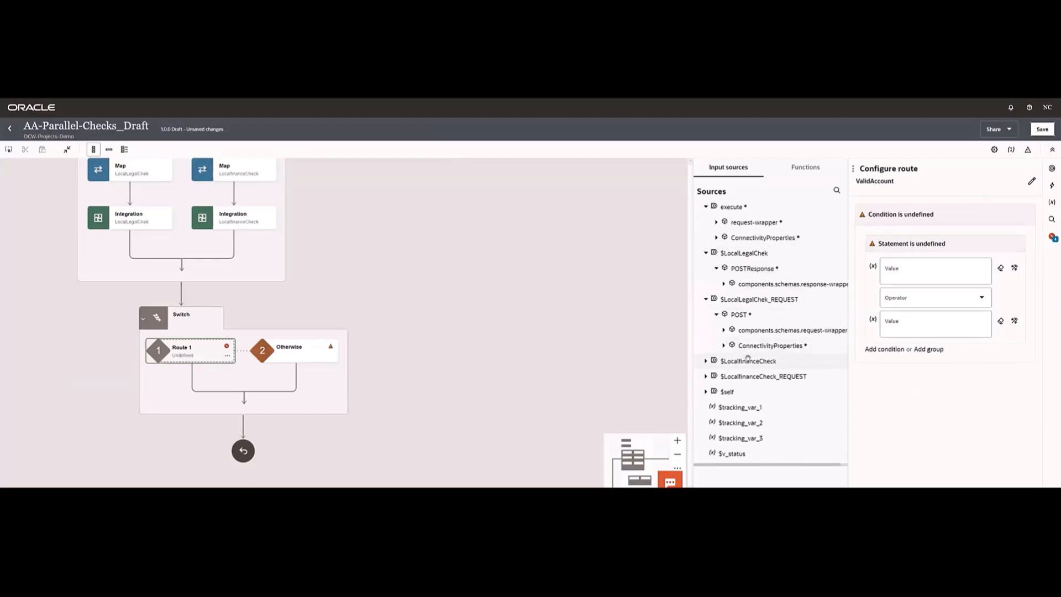
click(724, 284)
drag(735, 299, 915, 280)
click(908, 297)
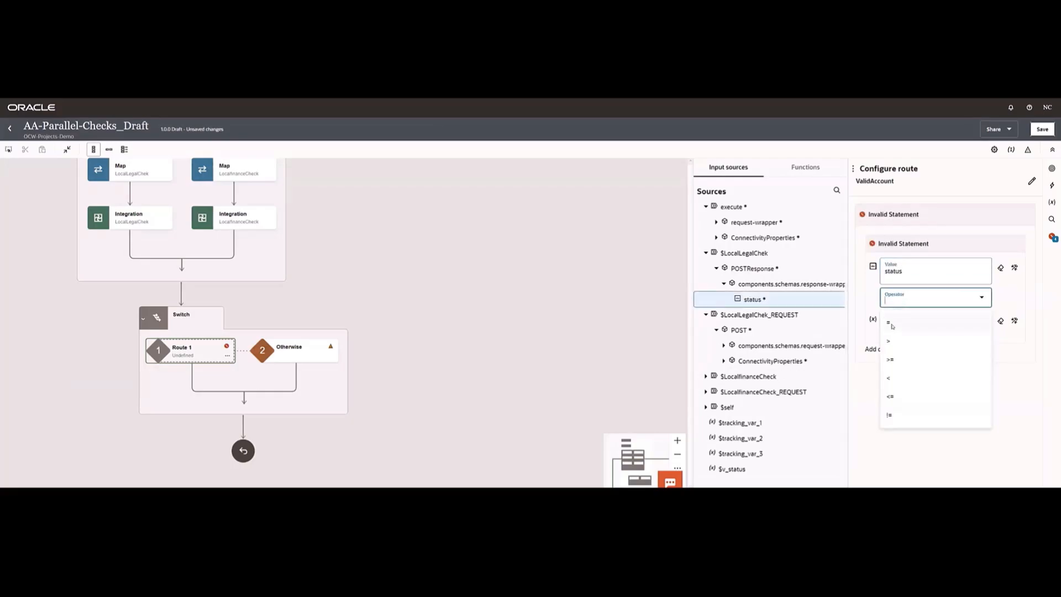
click(892, 331)
click(892, 331)
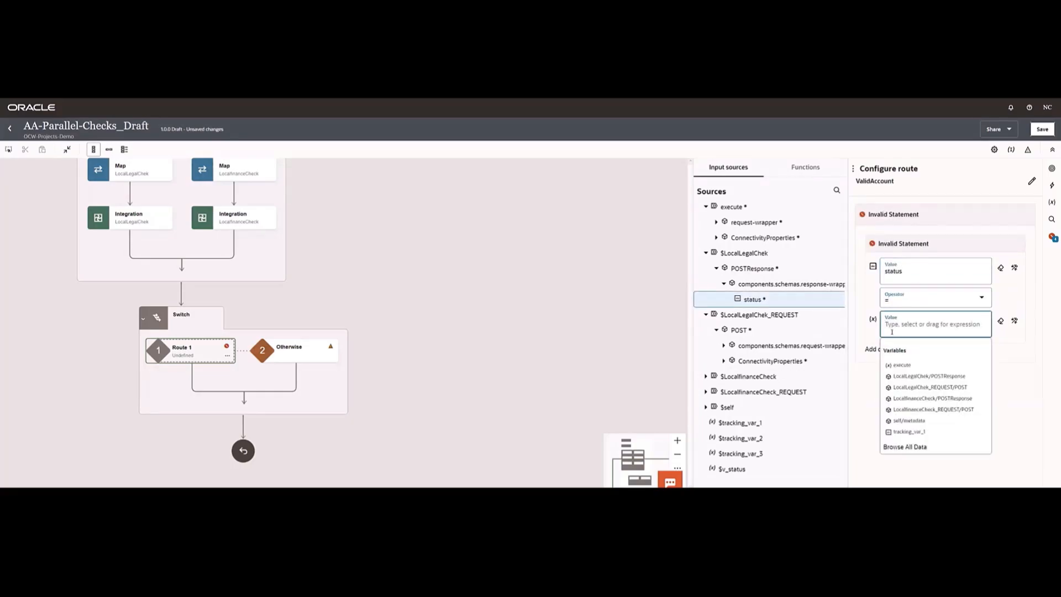
text('approved)
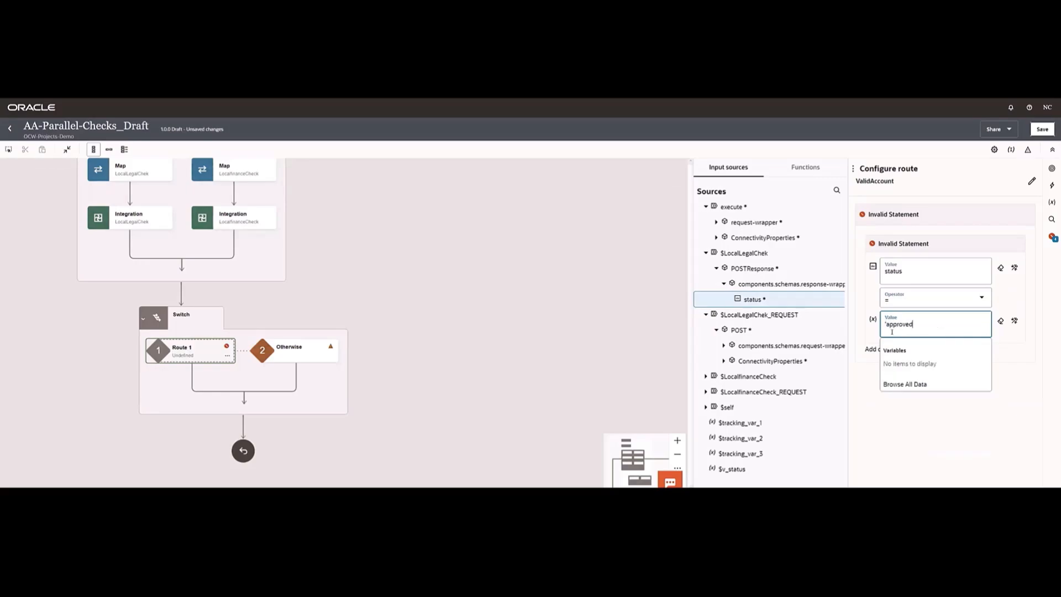
text(')
- Add a second All of condition requiring the $LocalfinanceCheck POSTResponse status to equal 'approved', then save the integration and close the route configuration
click(884, 355)
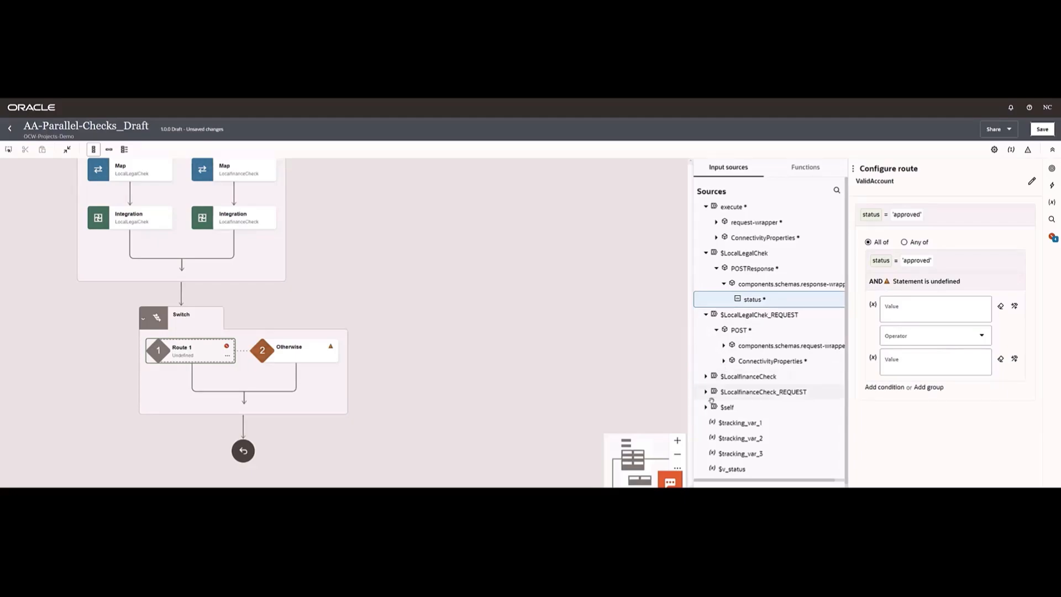
click(704, 381)
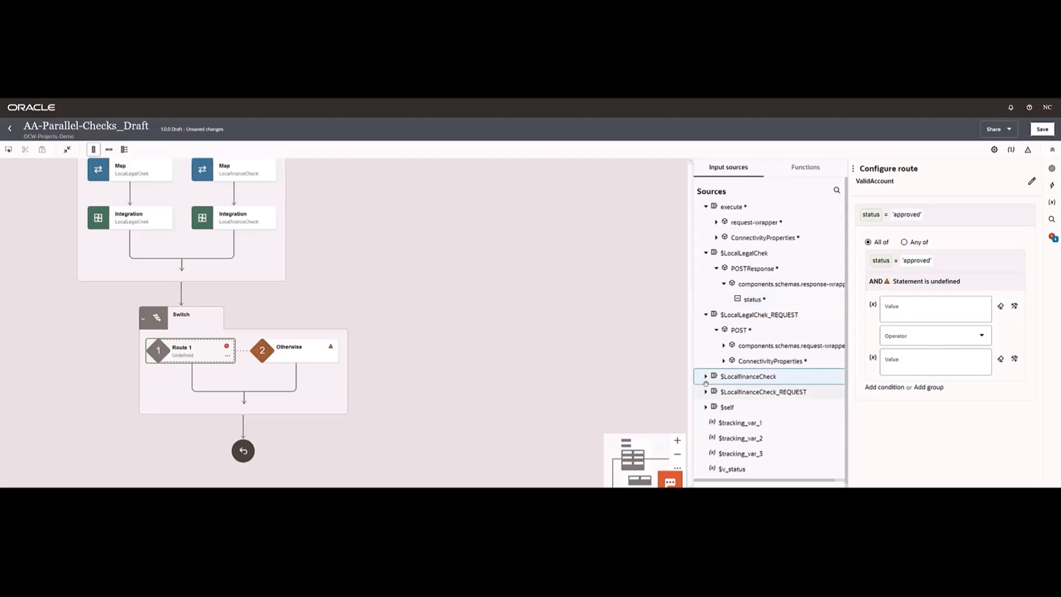
click(706, 378)
click(716, 392)
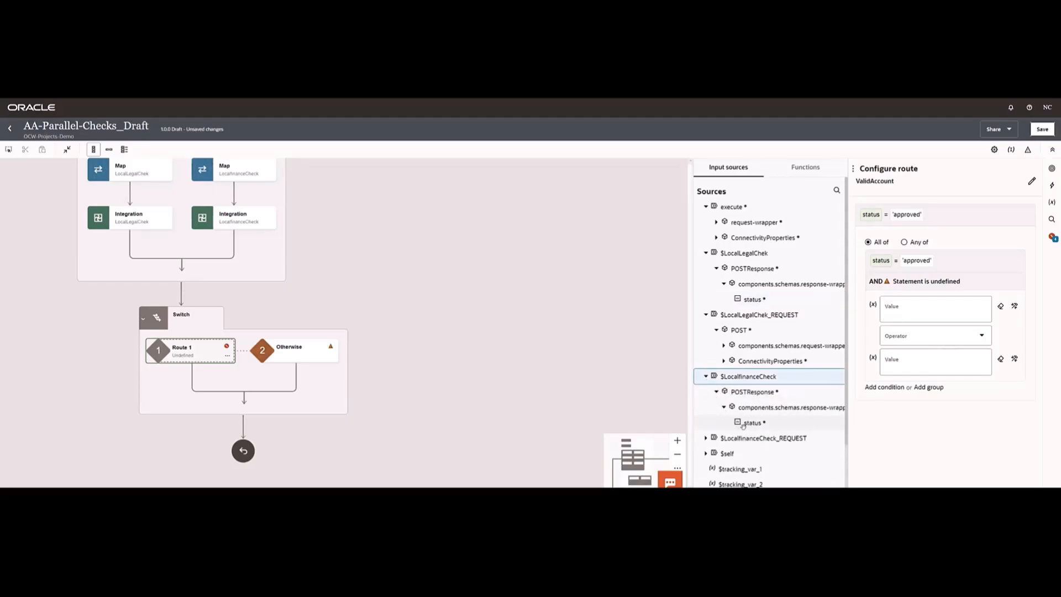
drag(763, 423, 934, 309)
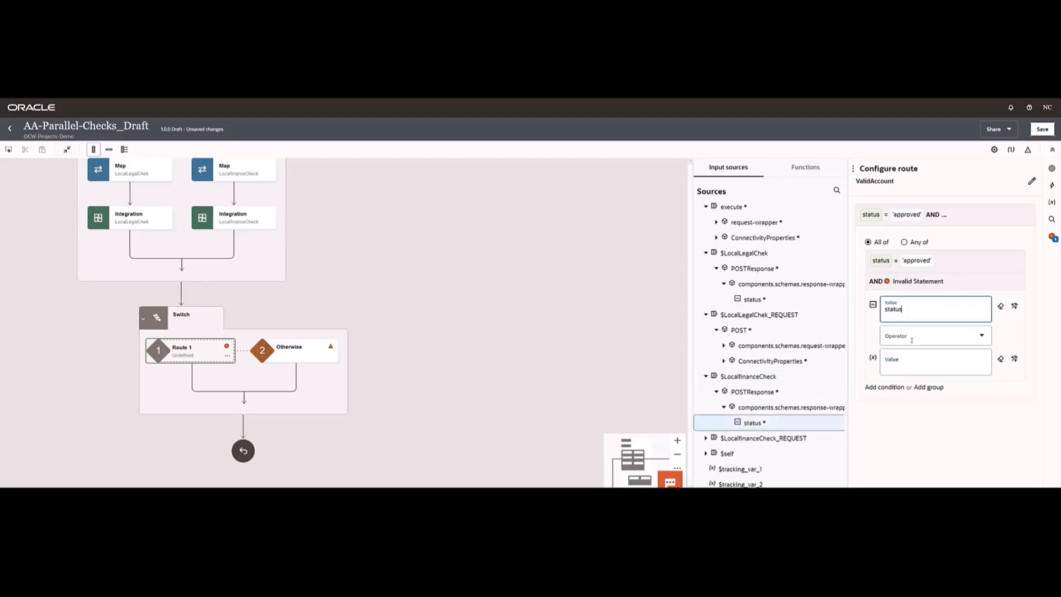
click(912, 349)
click(900, 361)
click(894, 366)
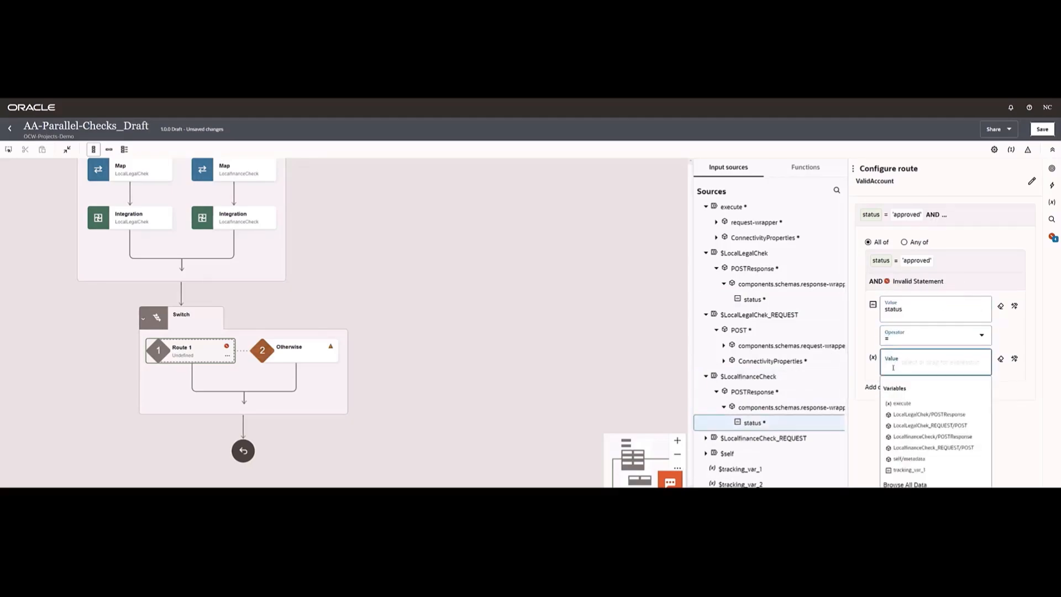
text('approv)
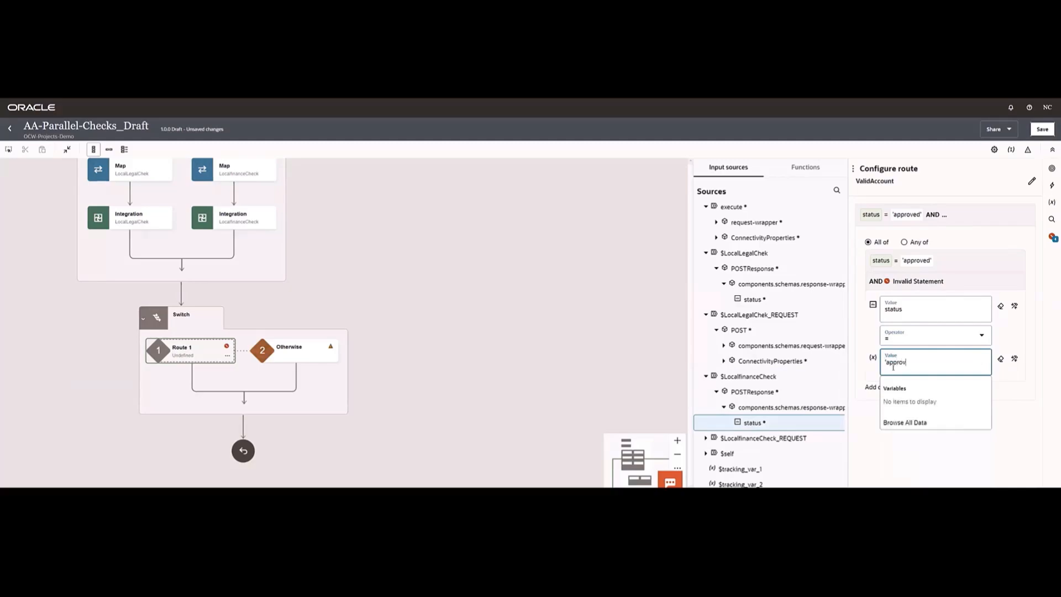
text(ed')
click(890, 429)
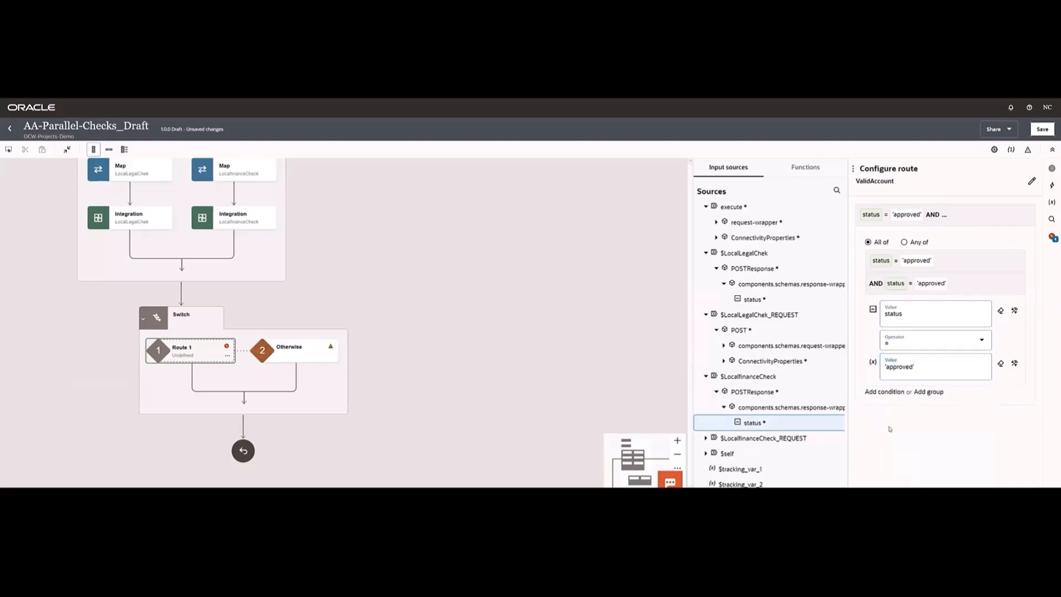
click(1044, 129)
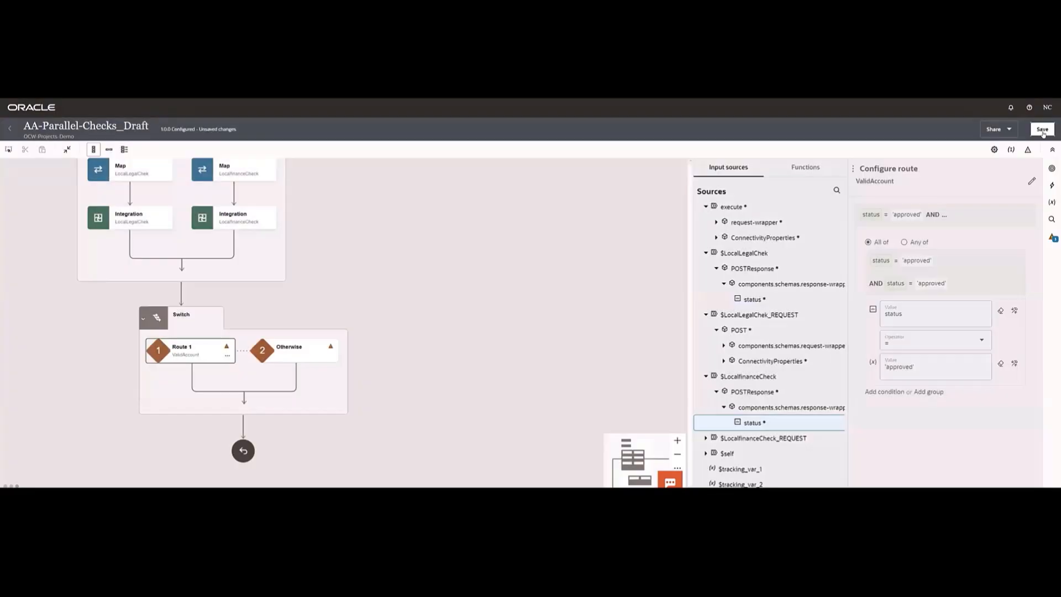
click(588, 295)
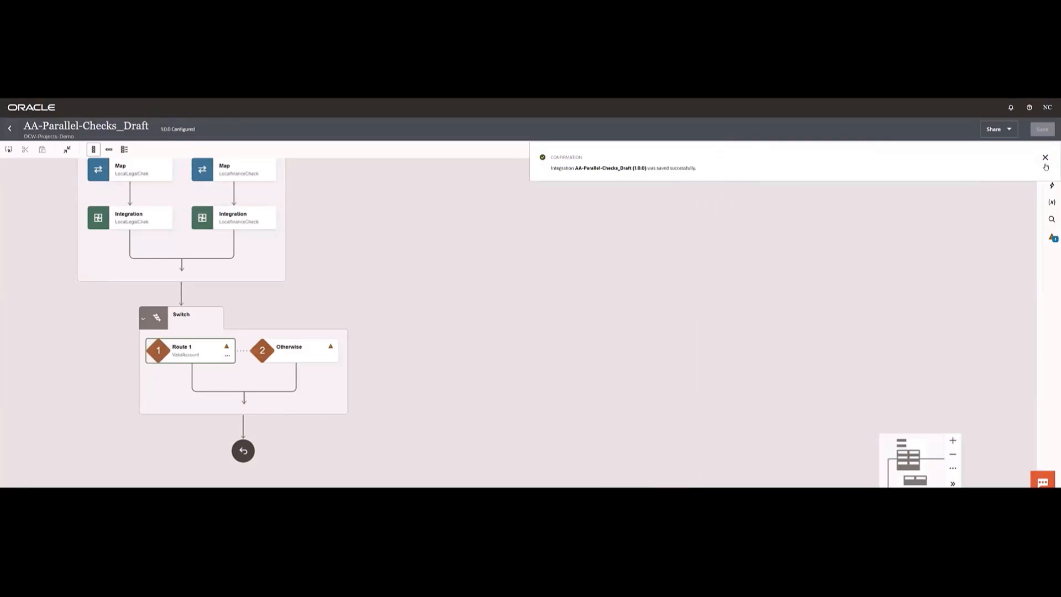
- Add an Assign action under Route 1 of the Switch and name it AssignApproved
click(1052, 185)
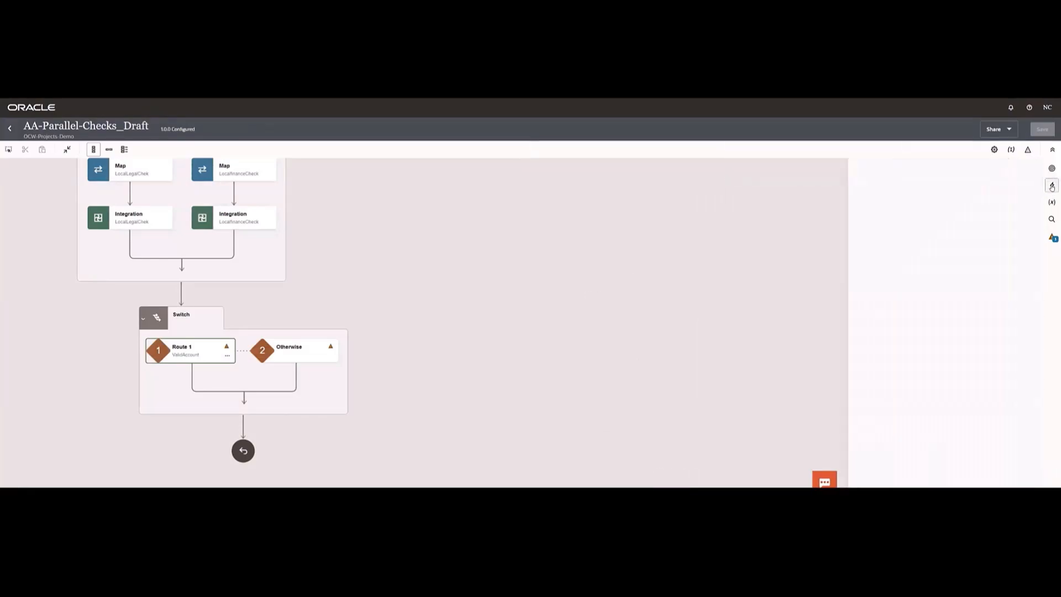
drag(875, 200, 202, 385)
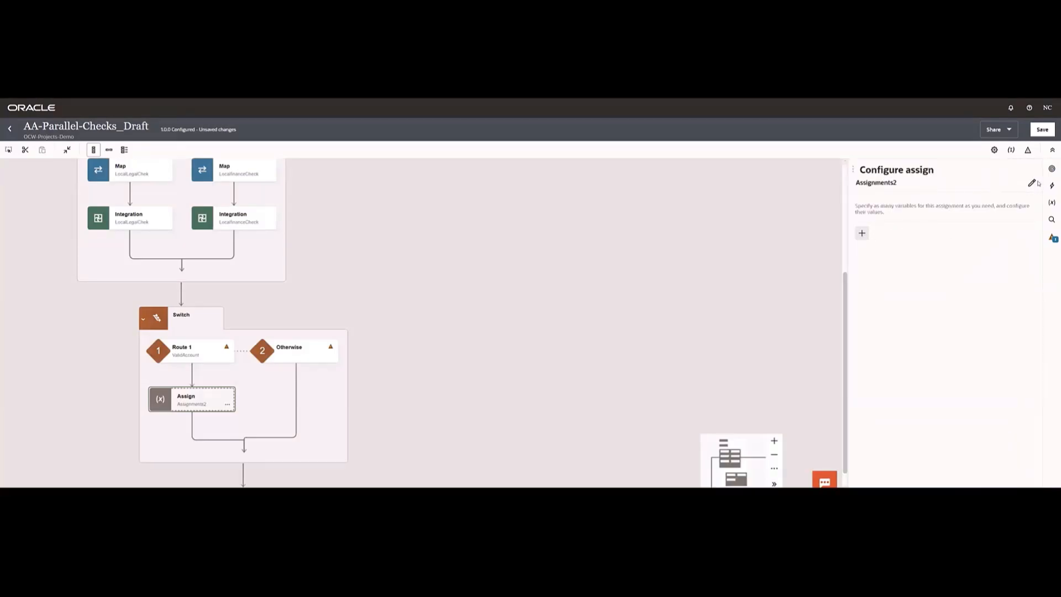
click(1031, 184)
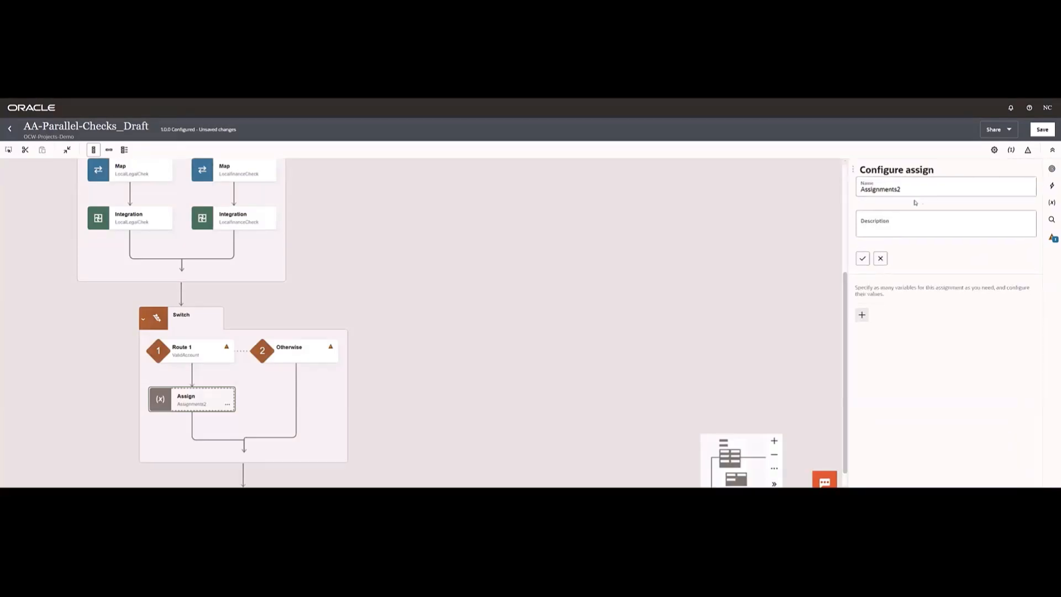
click(881, 189)
text(A)
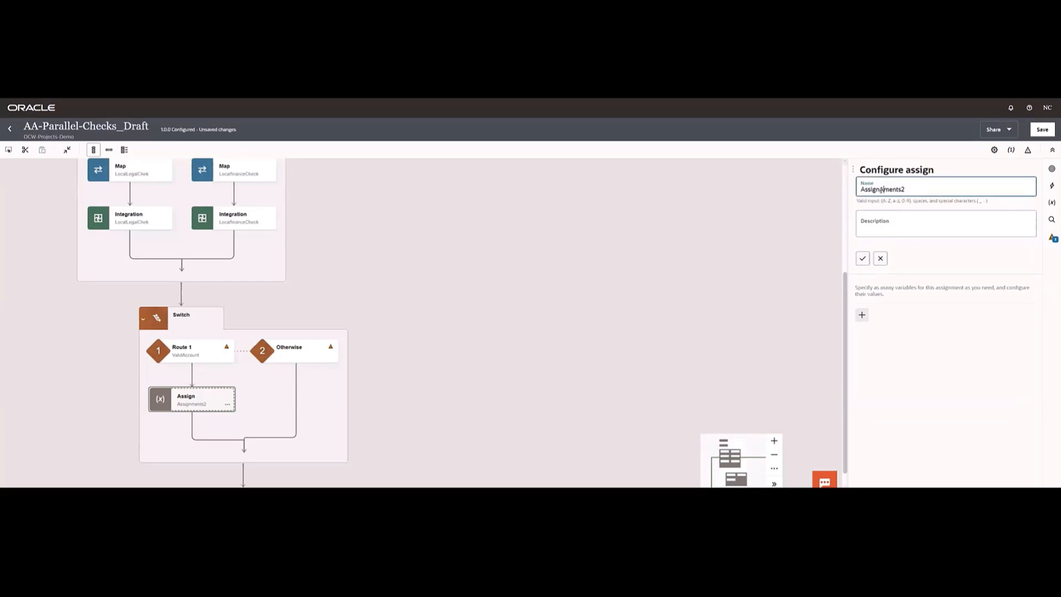
text(pproved)
click(863, 258)
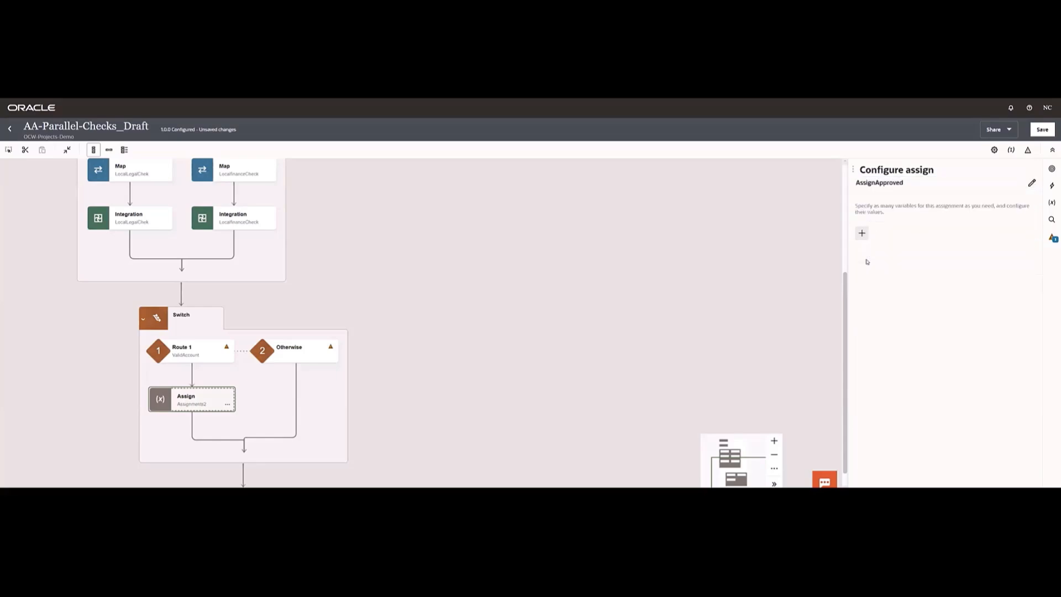
- Assign 'approved' to the v_status variable in AssignApproved, save the integration and close the configuration
click(861, 234)
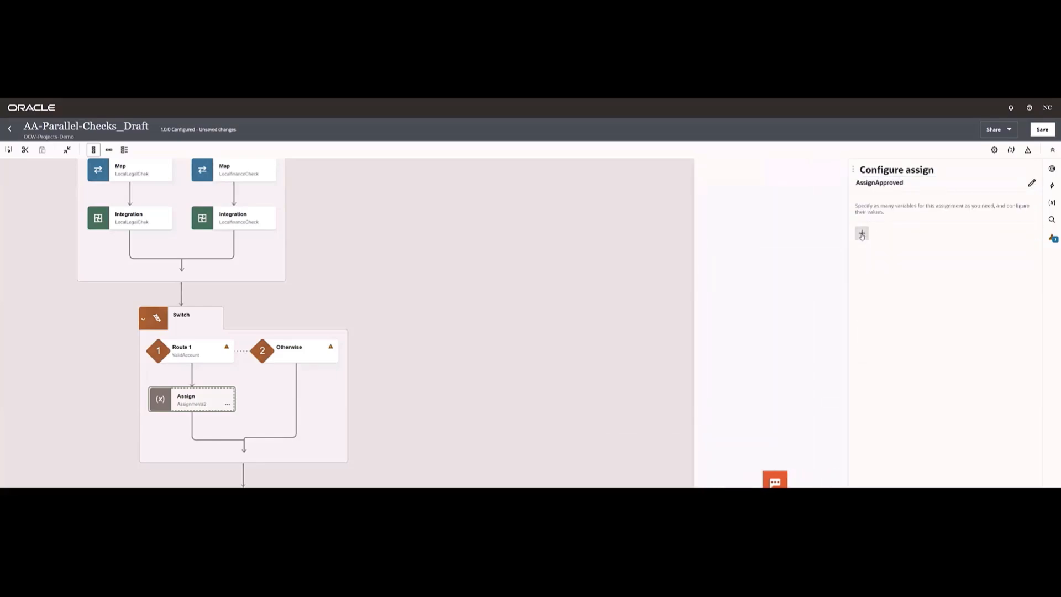
click(905, 268)
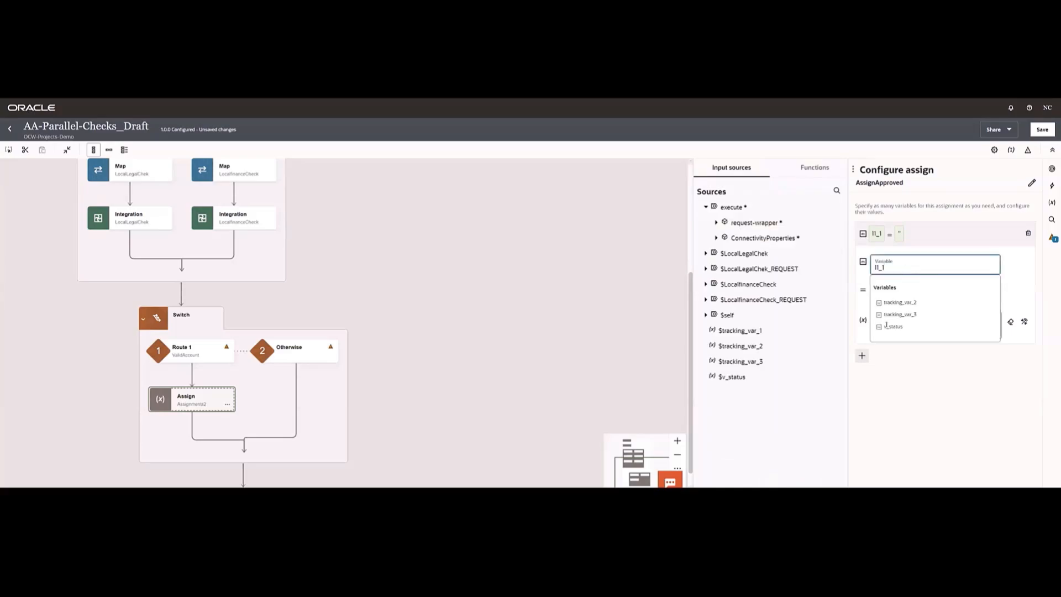
click(889, 326)
click(877, 326)
text('a)
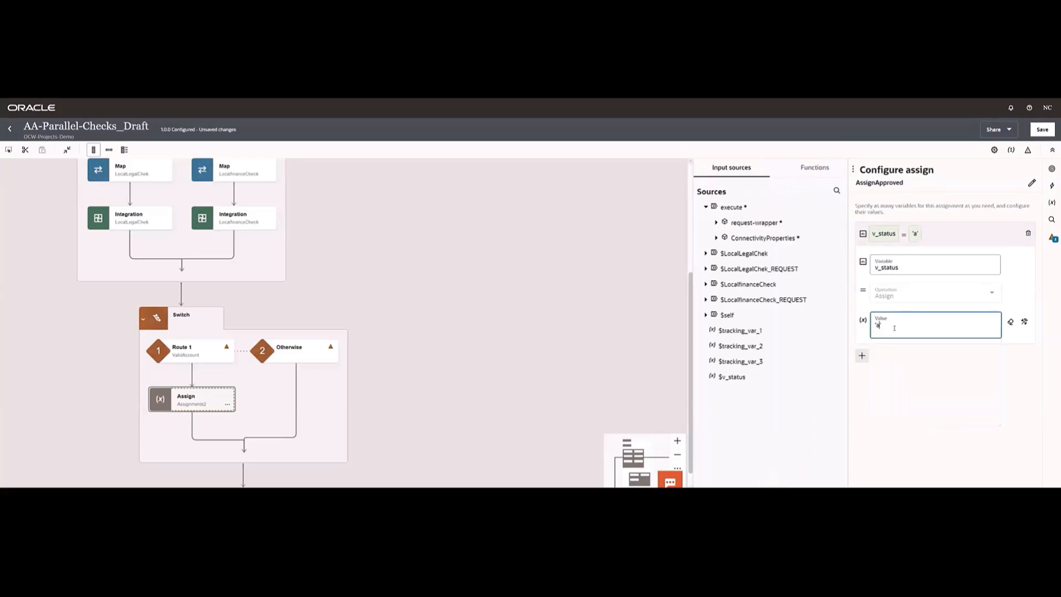
text(pproved)
click(898, 390)
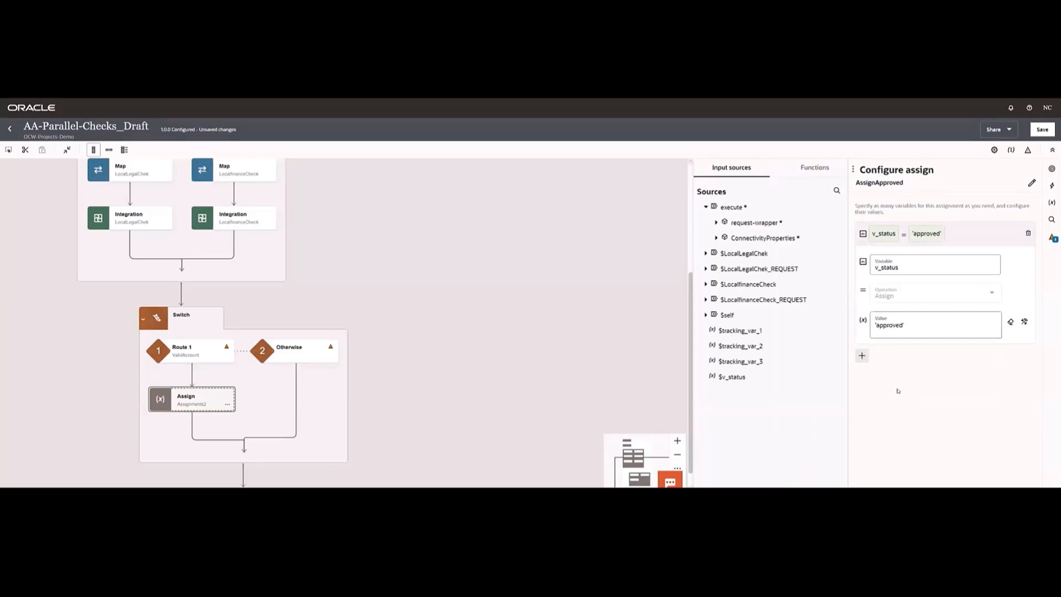
click(1042, 133)
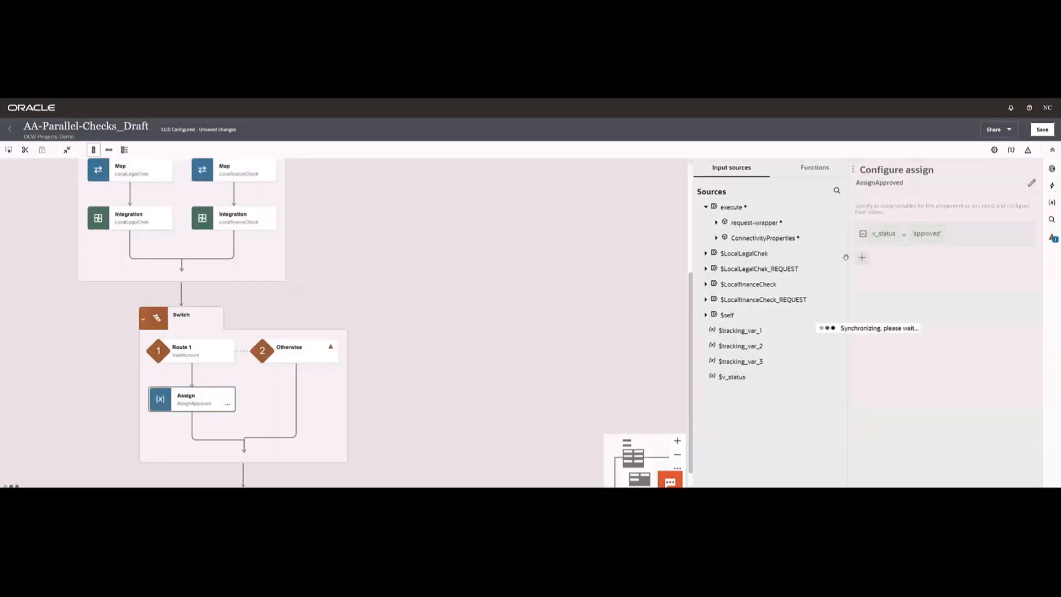
click(533, 282)
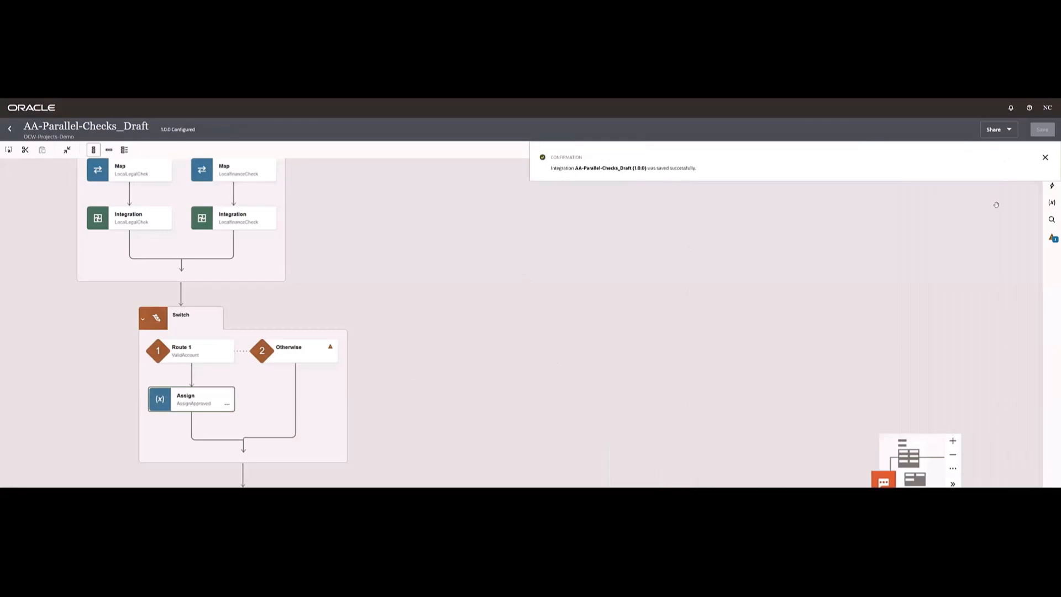
click(1046, 159)
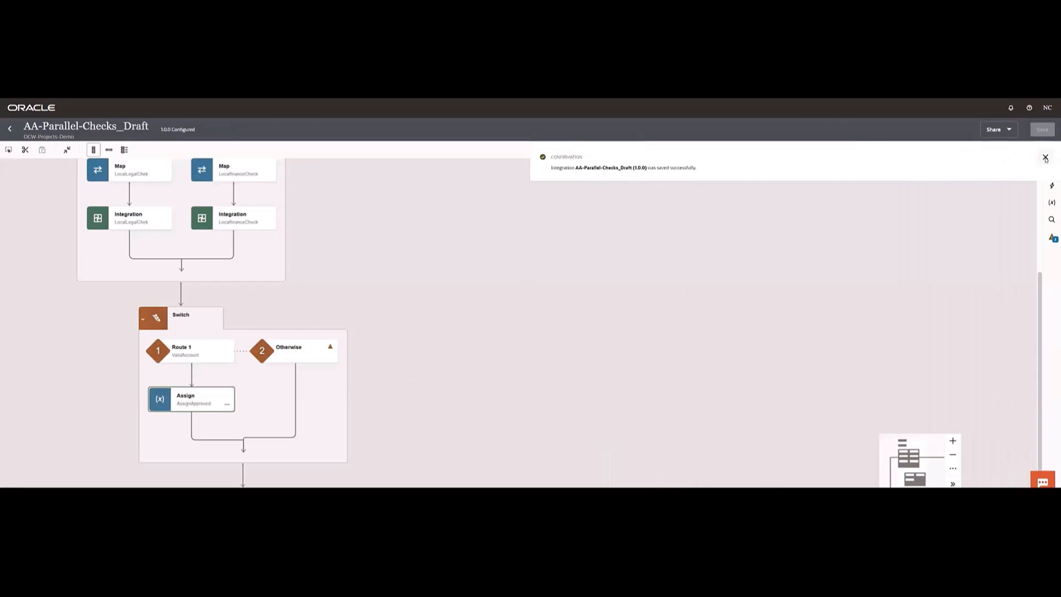
- Add an Assign action under the Switch's Otherwise route and name it AssignRejected
click(1052, 186)
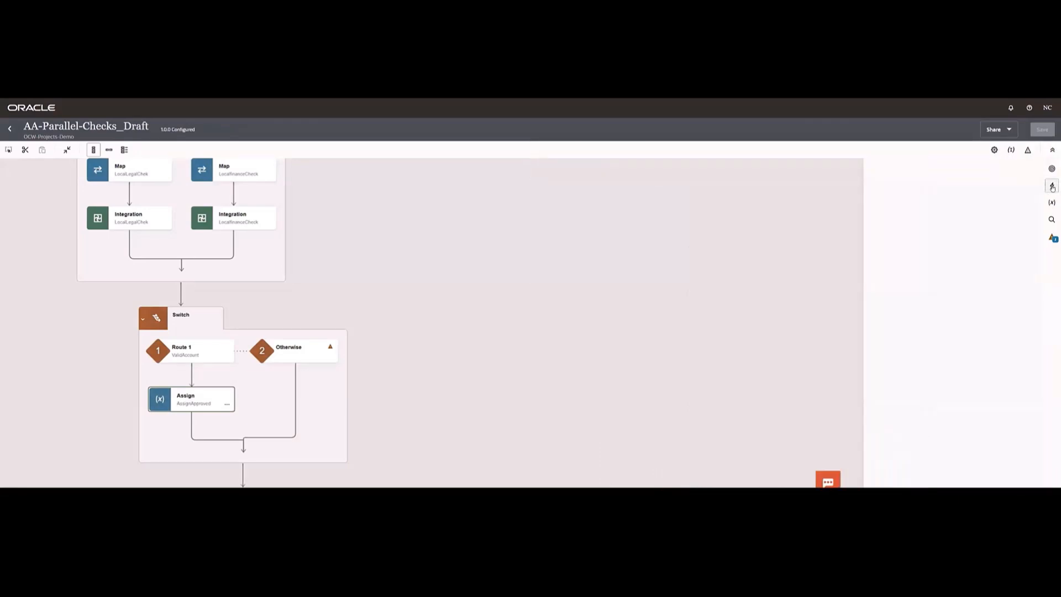
click(436, 343)
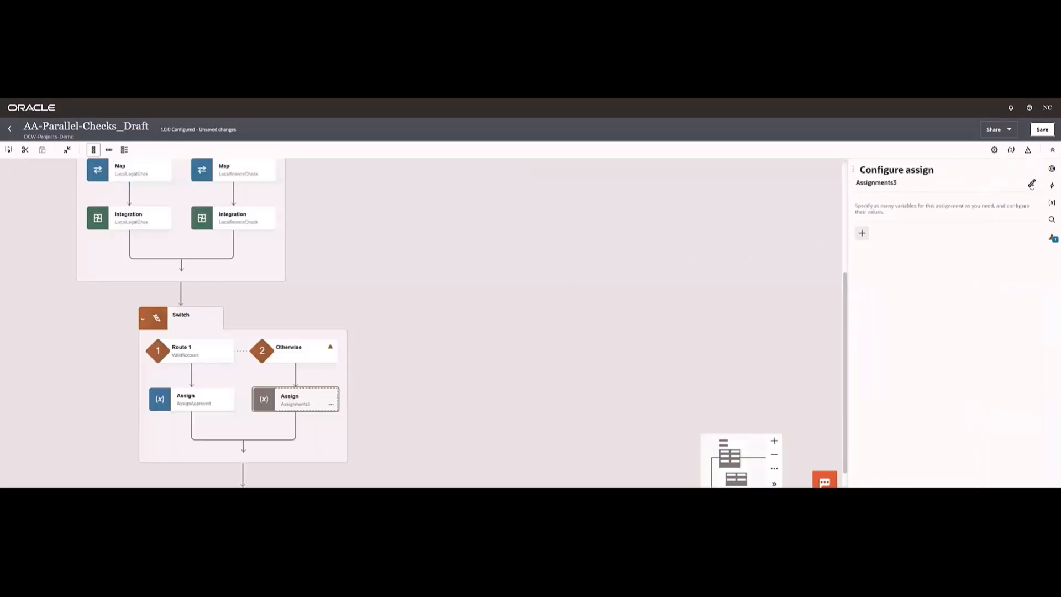
click(878, 187)
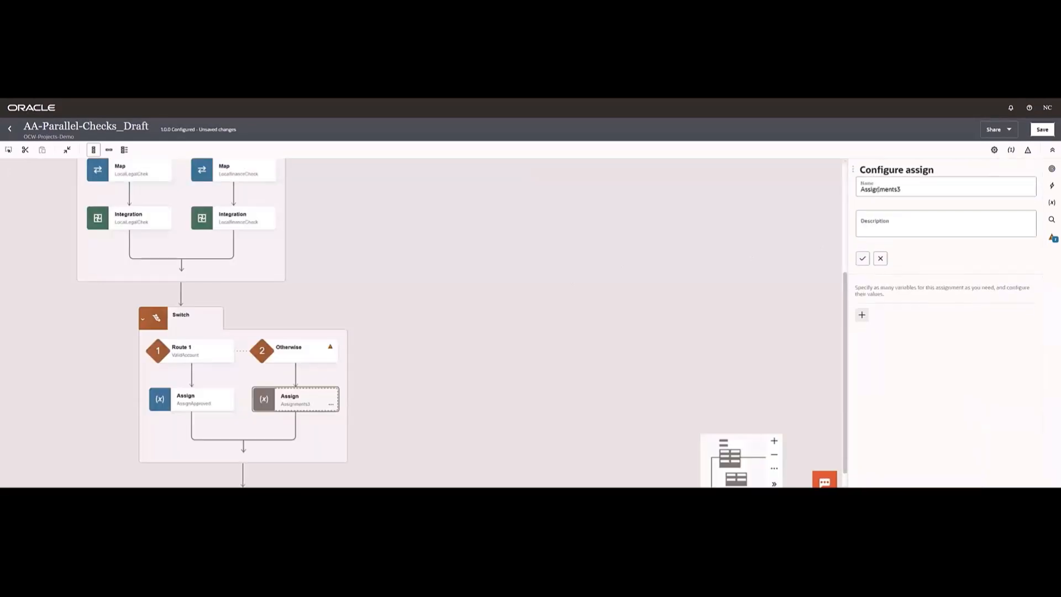
click(878, 189)
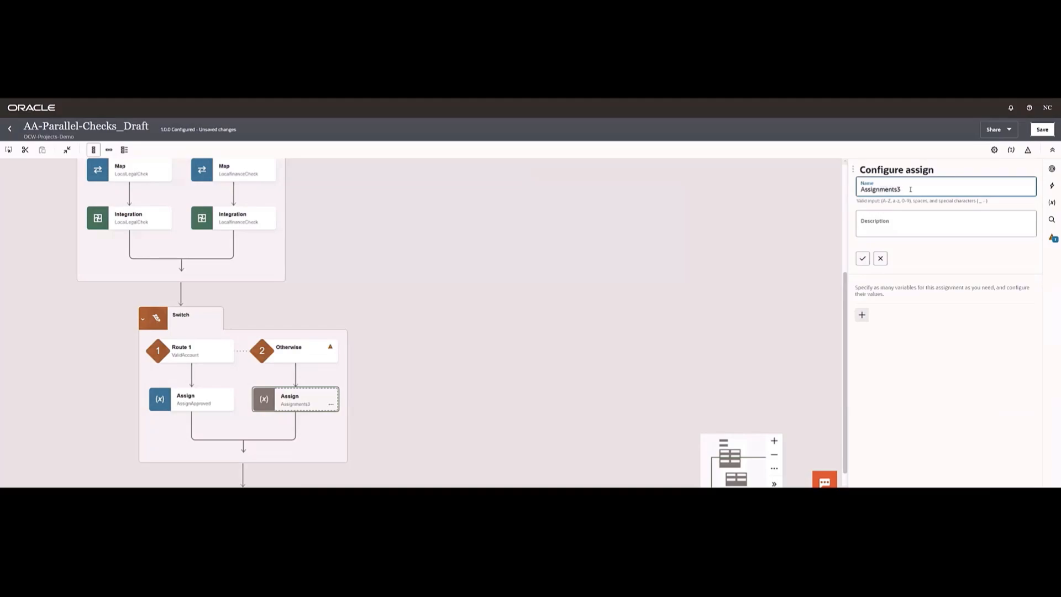
key(Delete)
key(Delete)
key(Delete)
key(Delete)
key(Delete)
key(Delete)
text(Rejec)
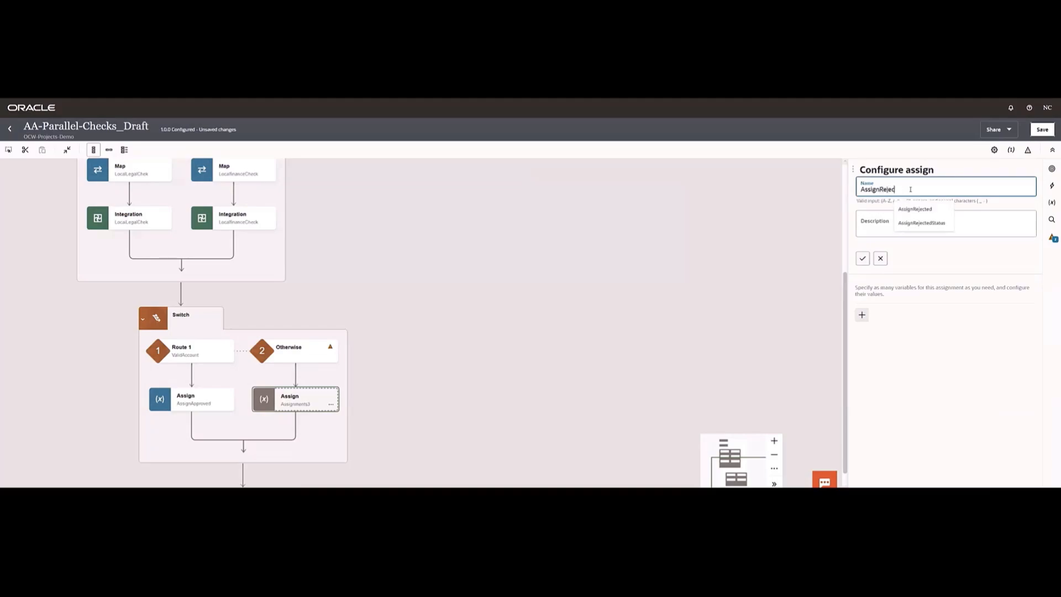
text(ted)
click(863, 258)
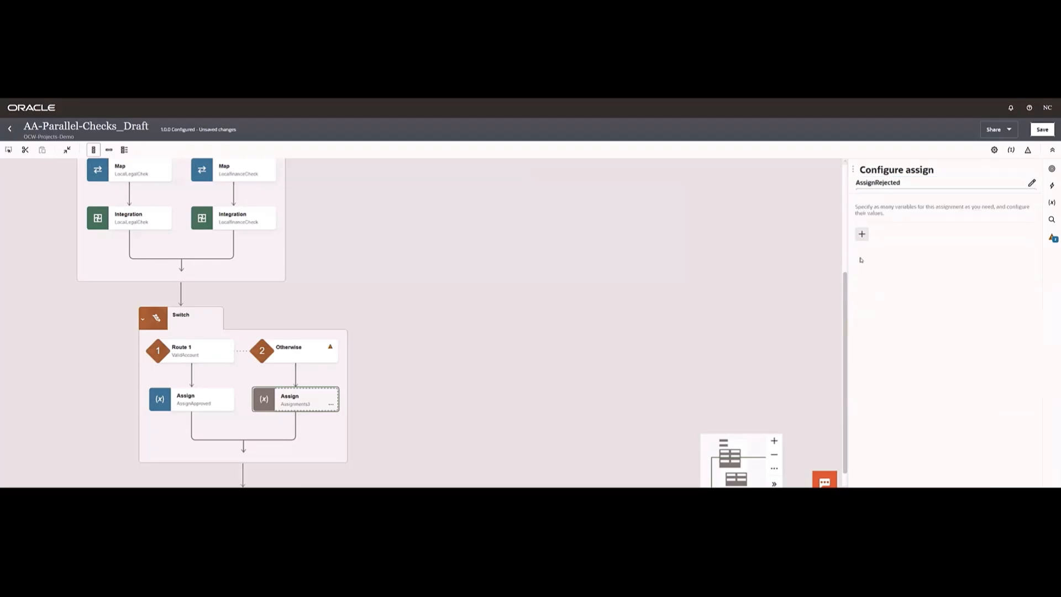
- Assign 'rejected' to the v_status variable in AssignRejected, save the integration and close the configuration
click(863, 233)
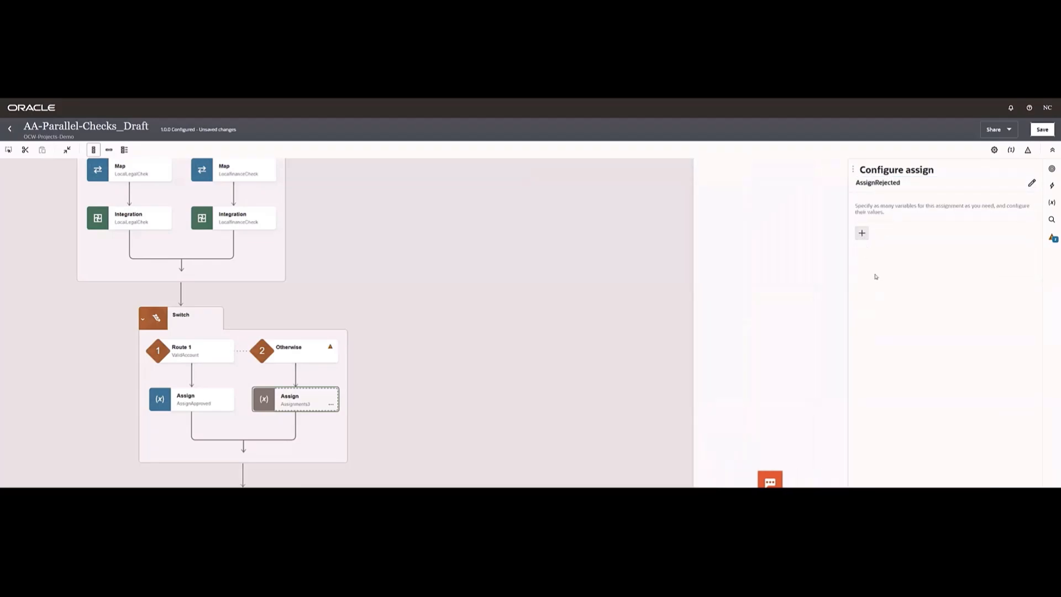
click(883, 267)
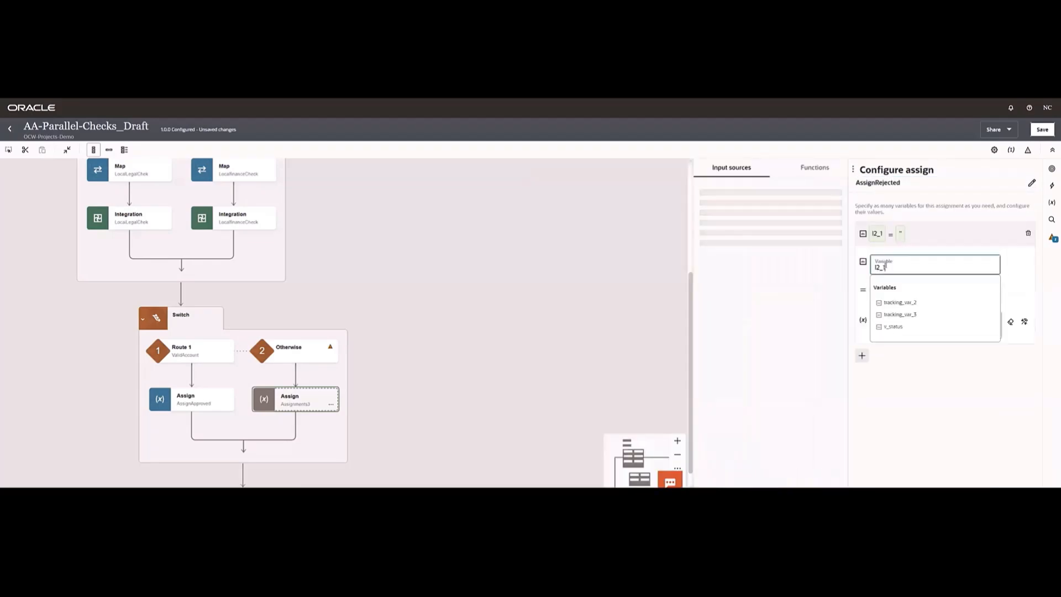
click(884, 327)
click(875, 325)
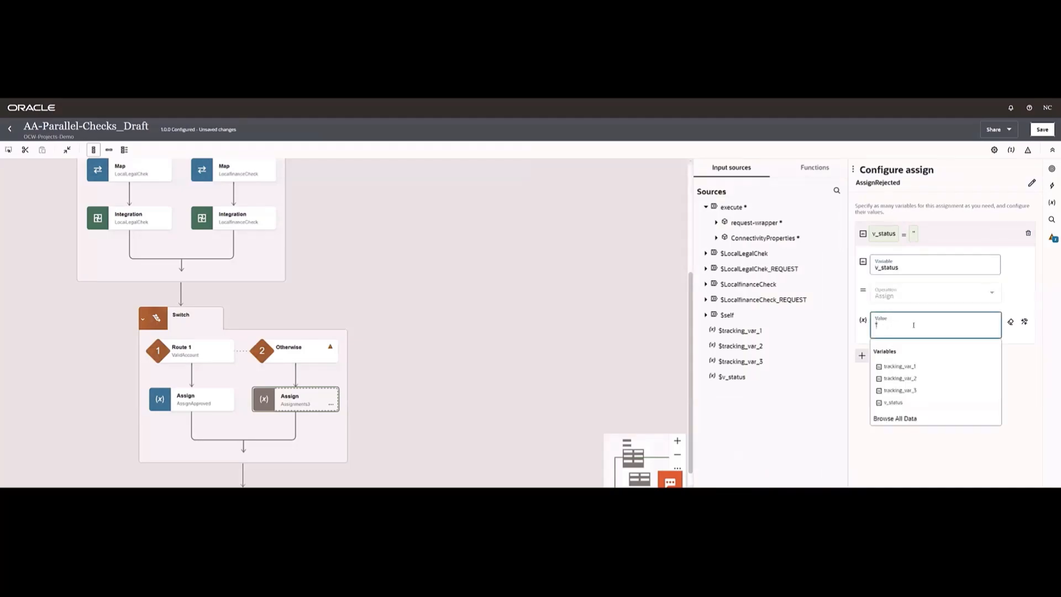
text('rejected')
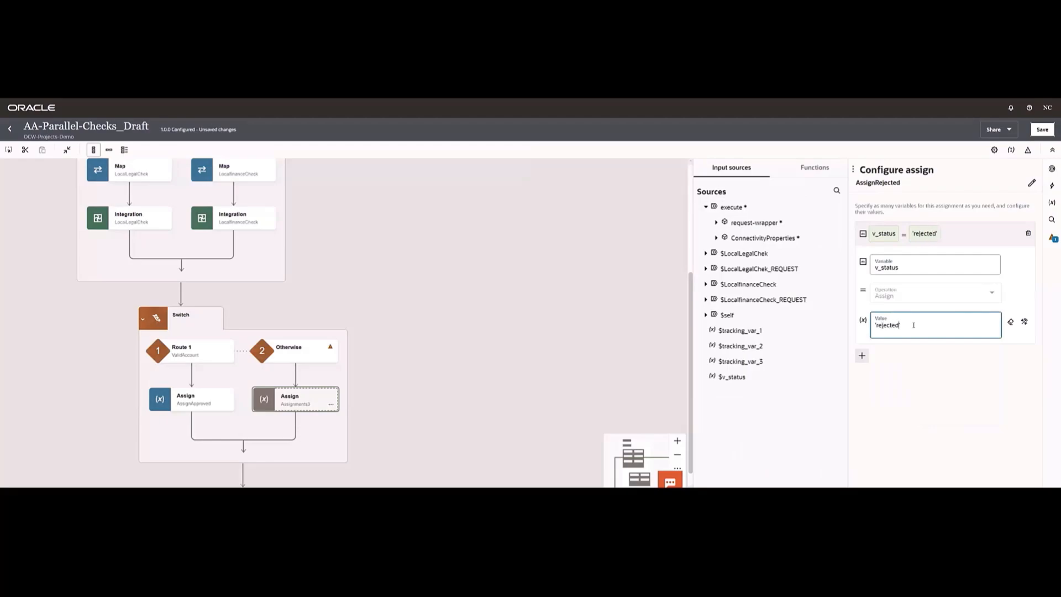
click(919, 400)
click(1043, 130)
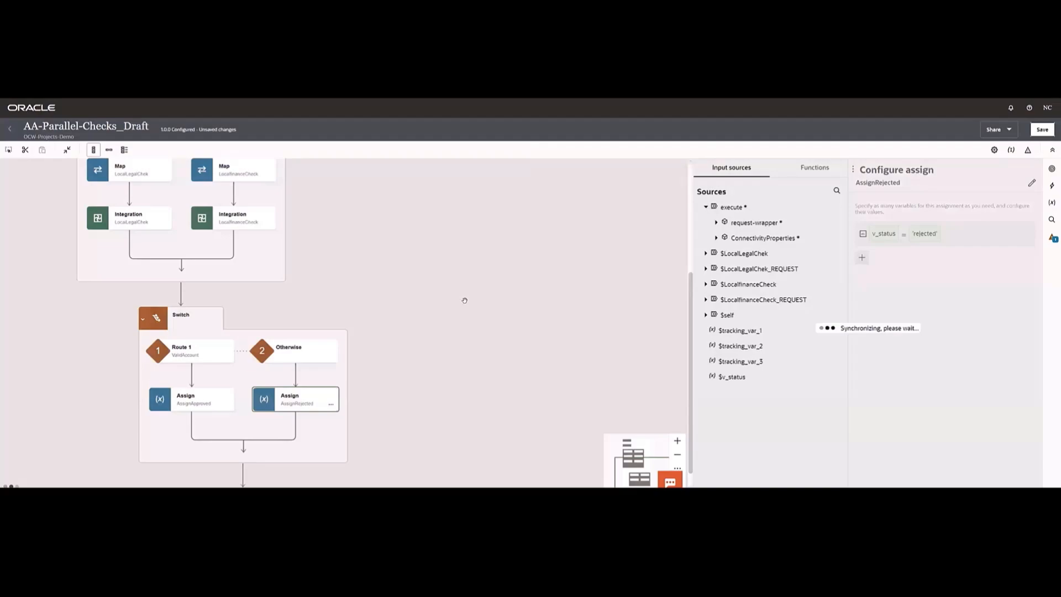
scroll(464, 300, down, 2)
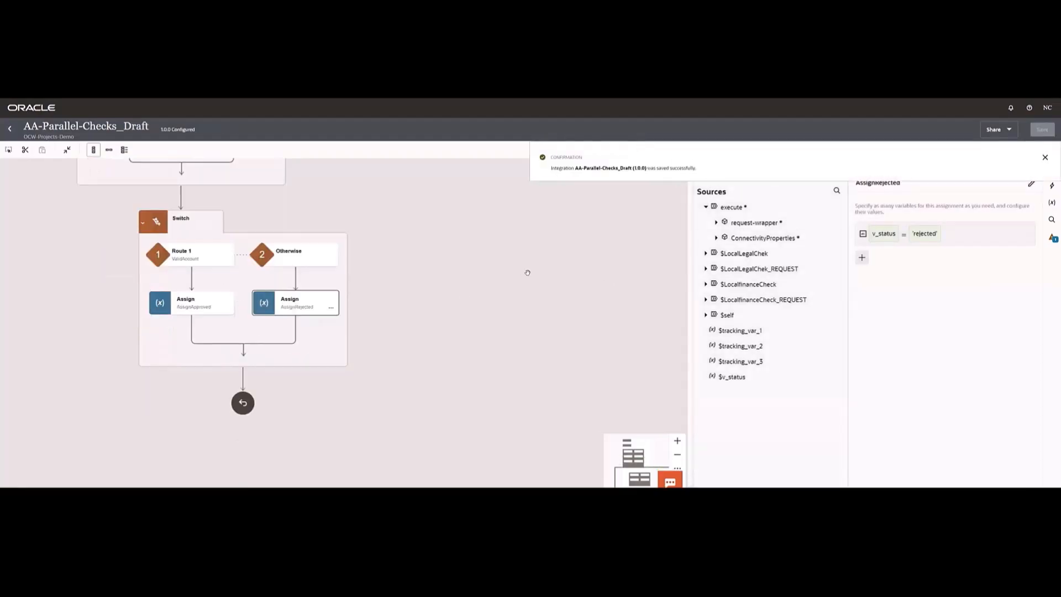
click(527, 272)
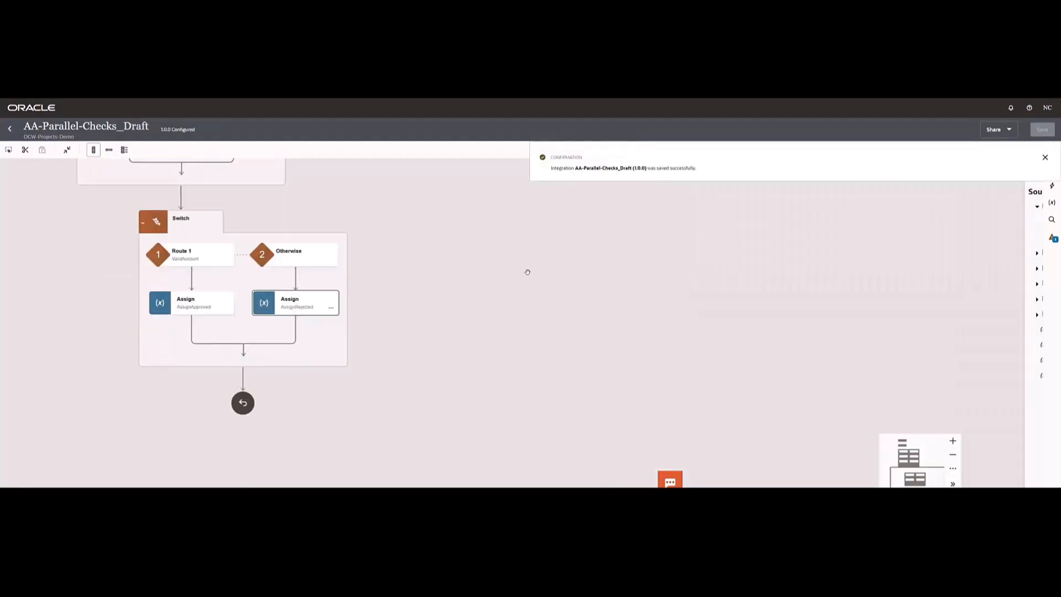
click(1045, 159)
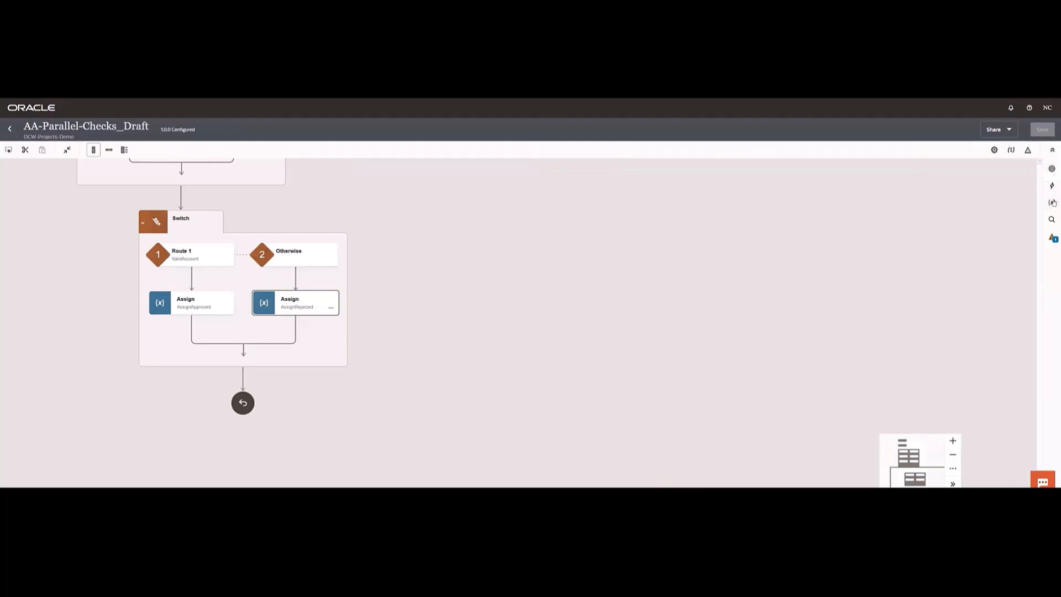
- Add a Map after the Switch for the AccountChecksService endpoint, mapping v_status to the response Status, and validate it
click(1052, 186)
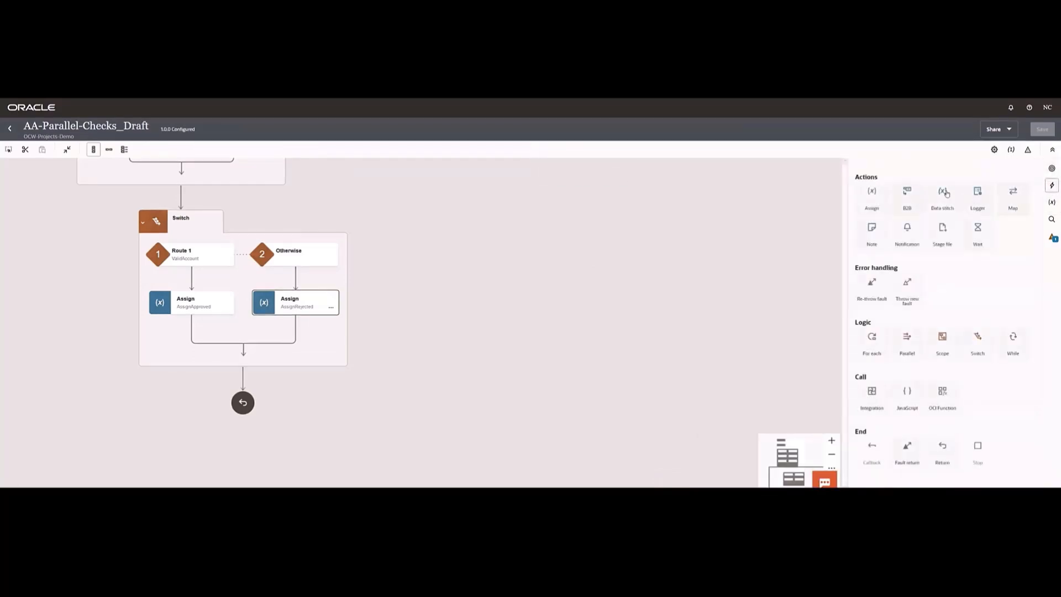
drag(1014, 194, 237, 381)
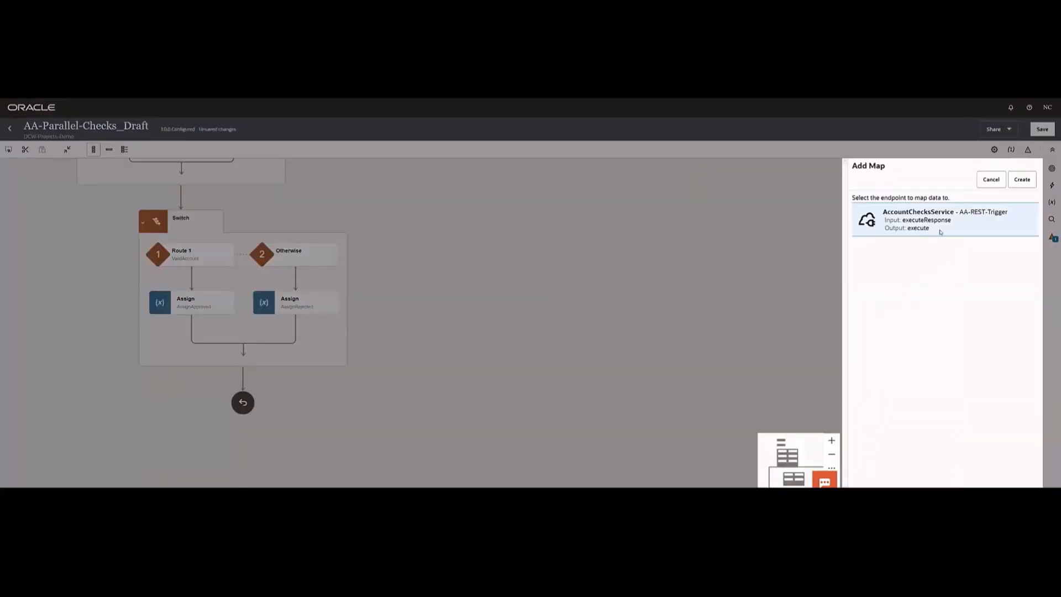
click(1023, 180)
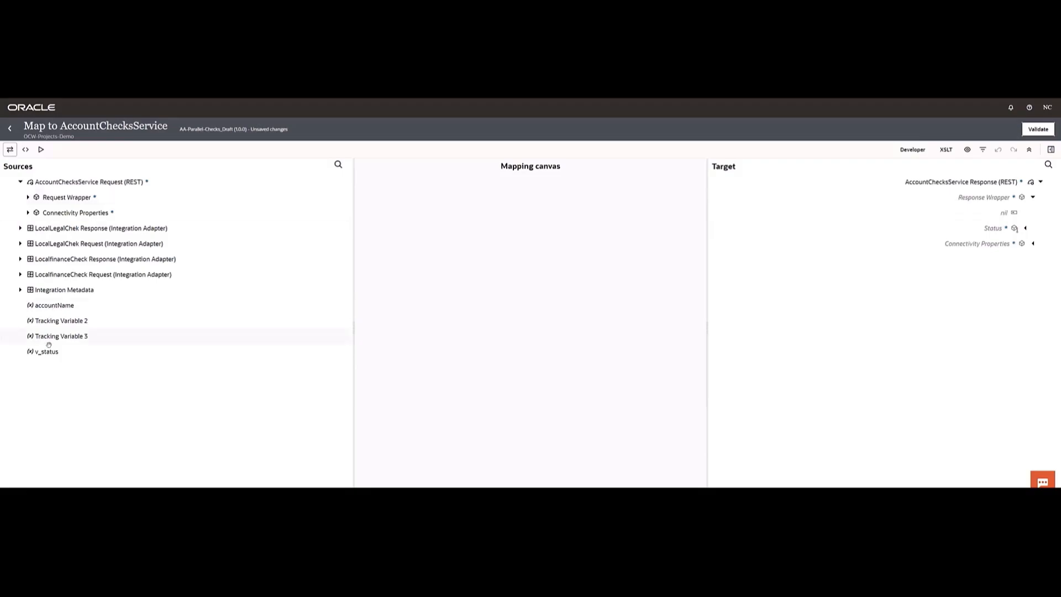
drag(446, 352, 966, 230)
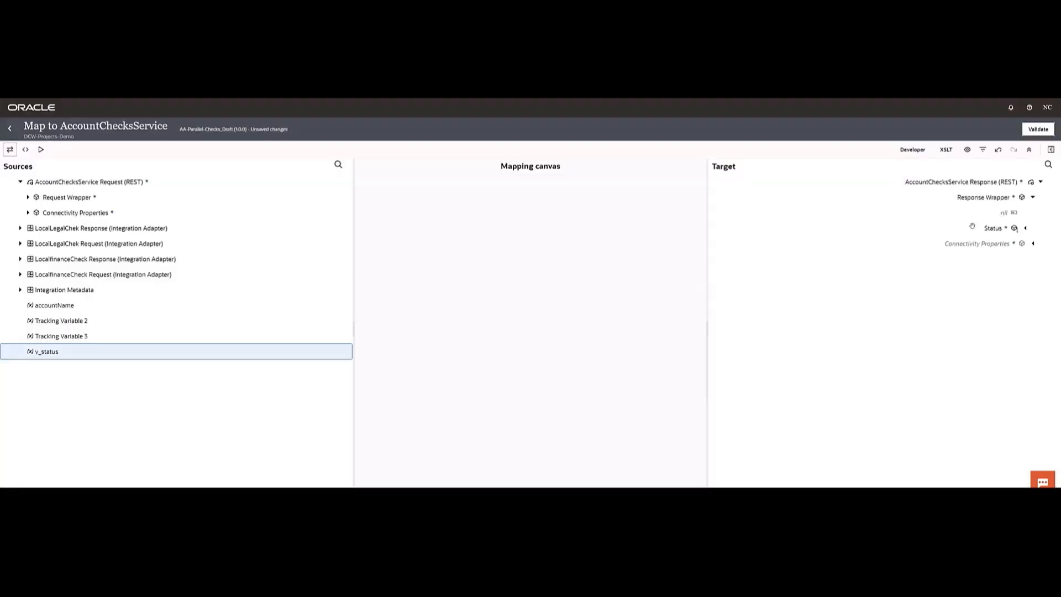
click(1029, 131)
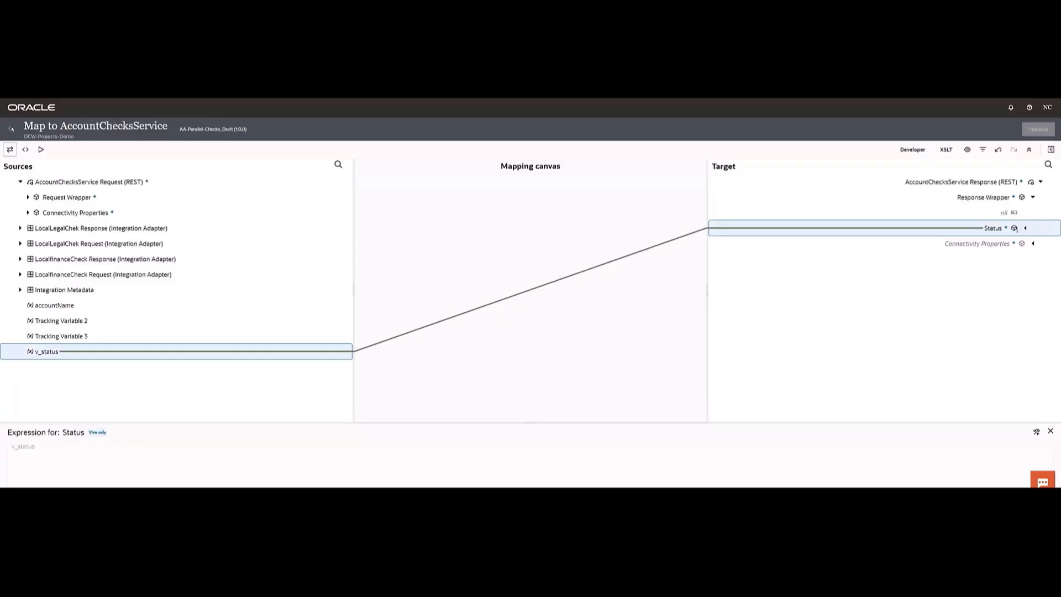
click(11, 130)
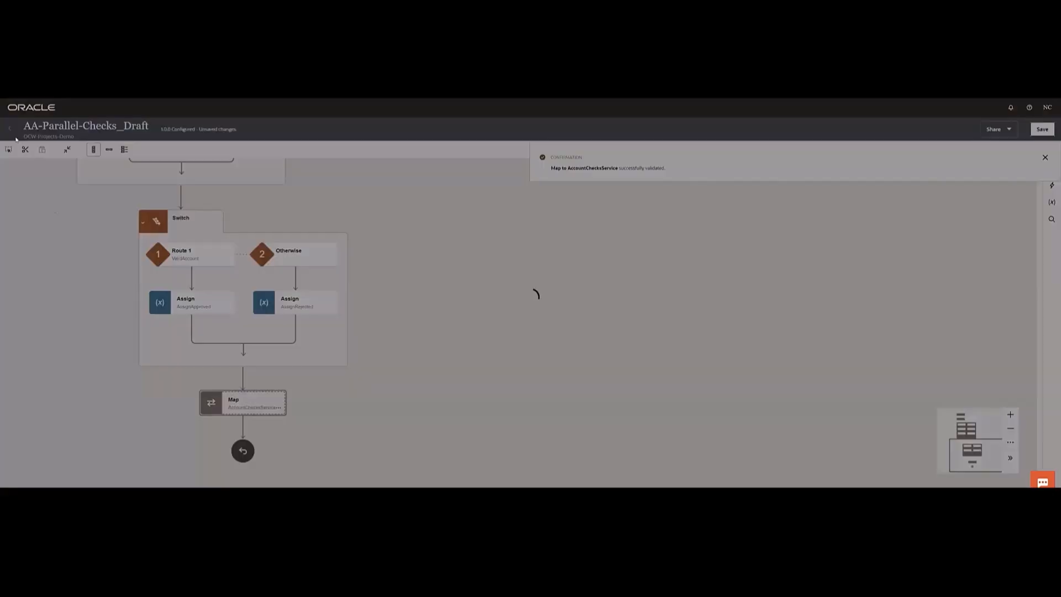
- Save and close the integration, and activate AA-Parallel-Checks_Draft with the Debug tracing level
scroll(48, 297, up, 2)
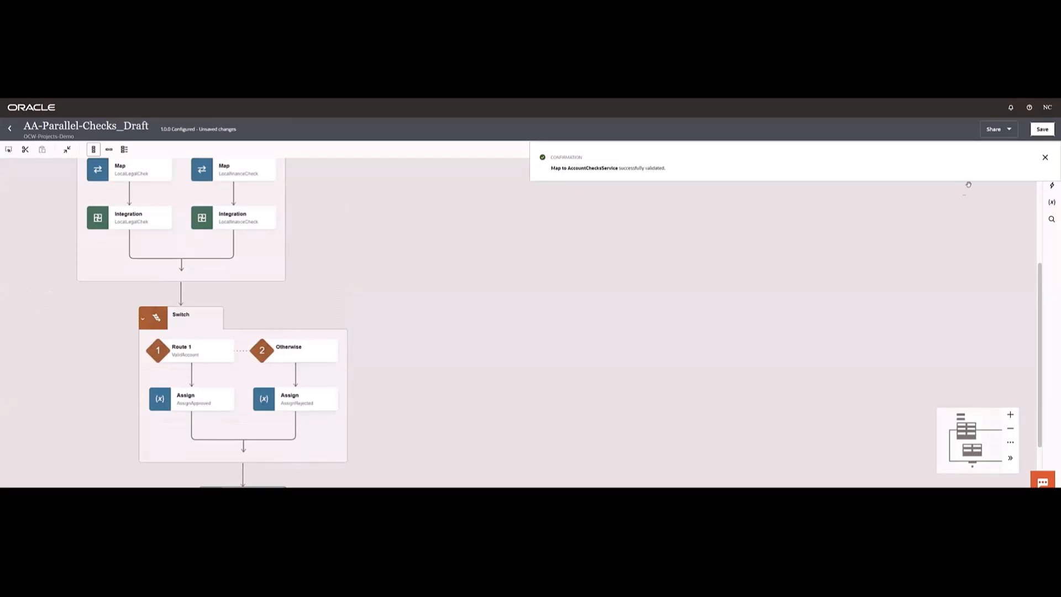
click(1042, 129)
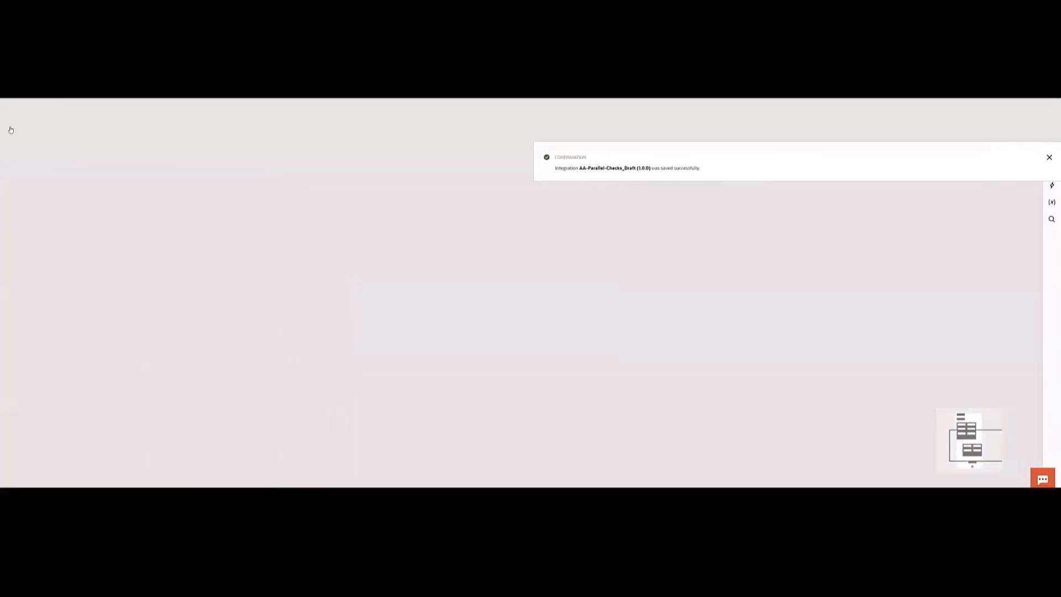
click(10, 130)
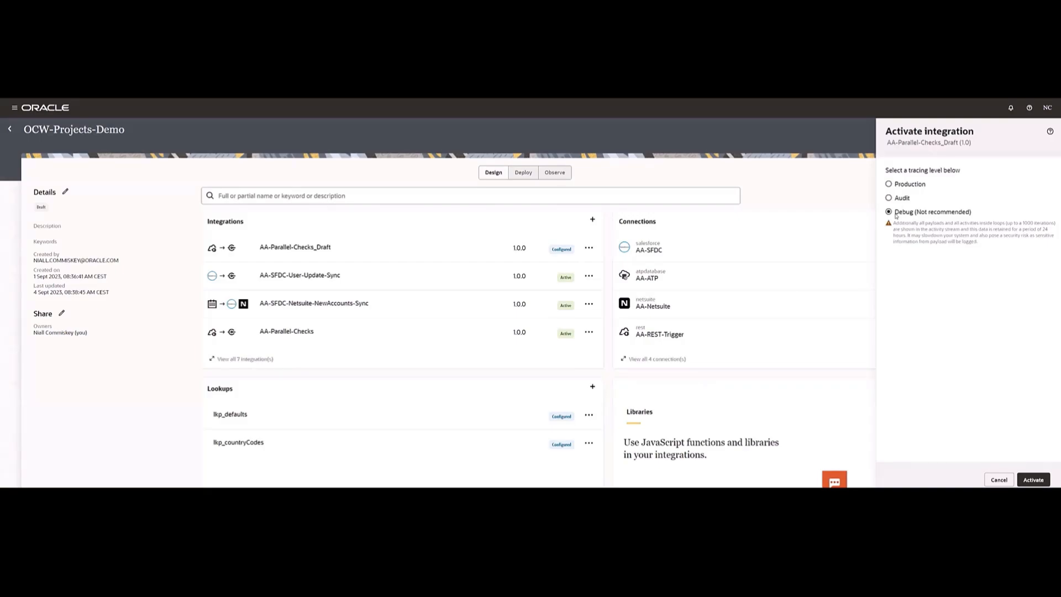
click(1030, 482)
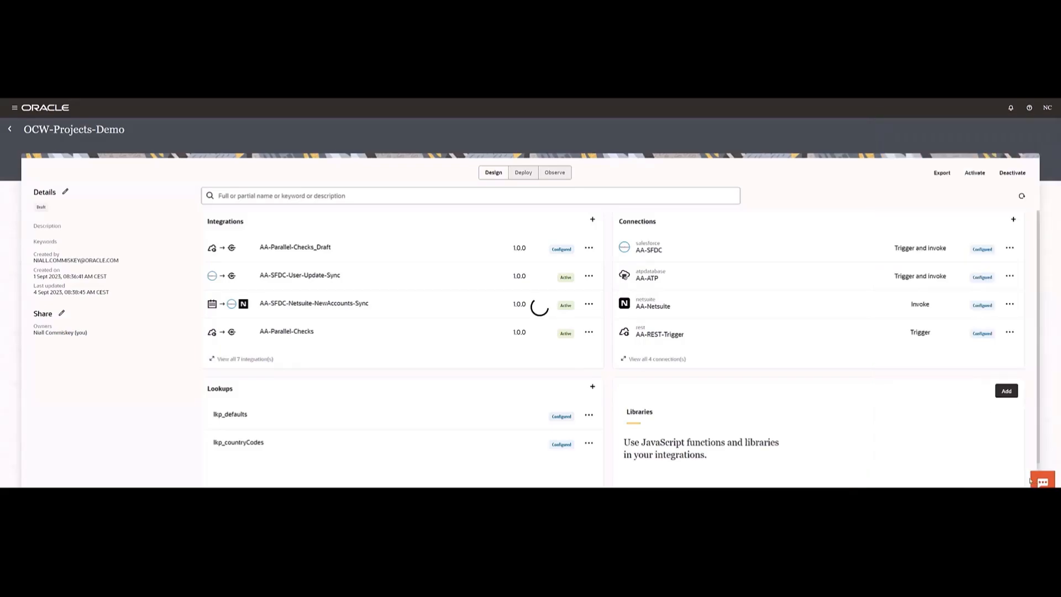
click(1023, 201)
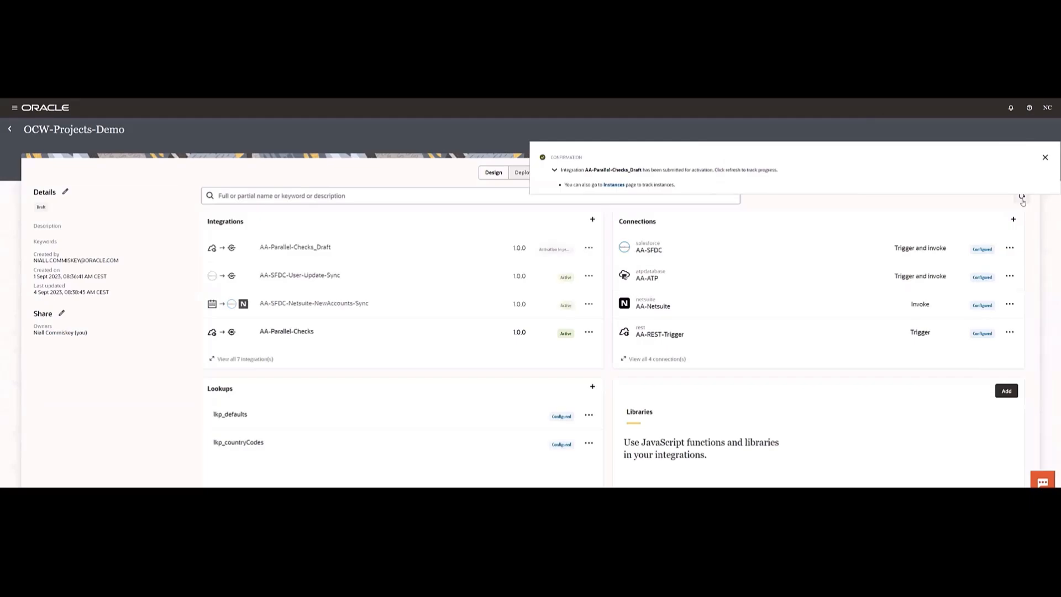
click(1026, 201)
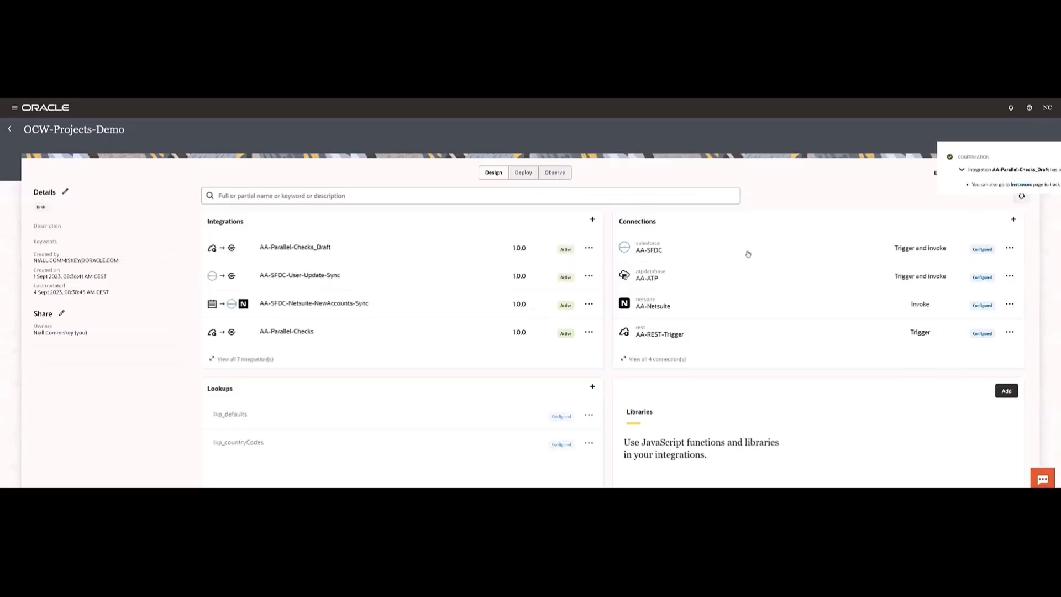
- Run AA-Parallel-Checks_Draft with a JSON test account body that uses billing country Ireland and billing city Dublin
click(590, 249)
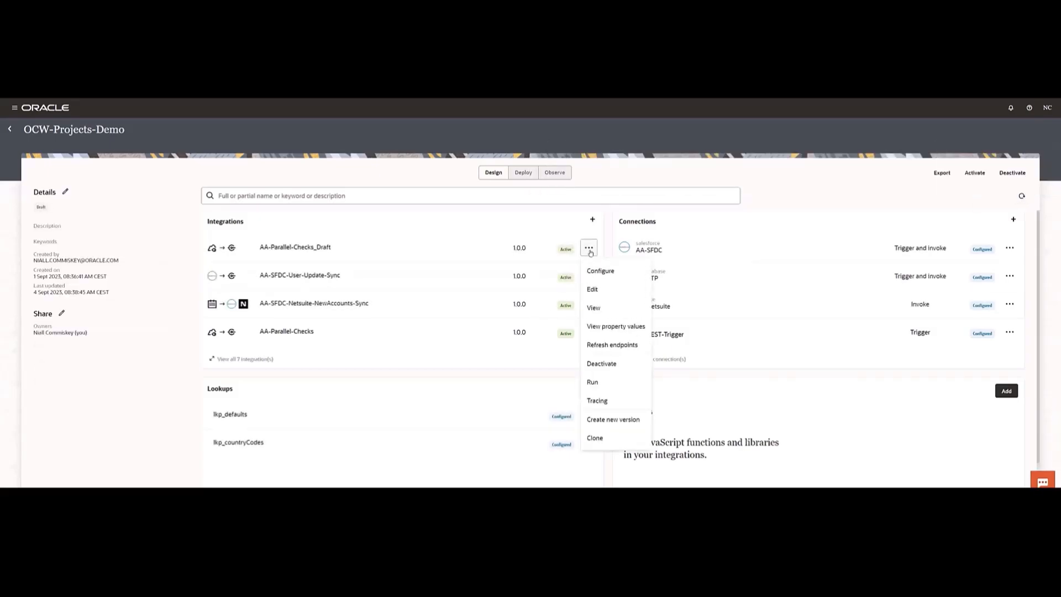
click(592, 387)
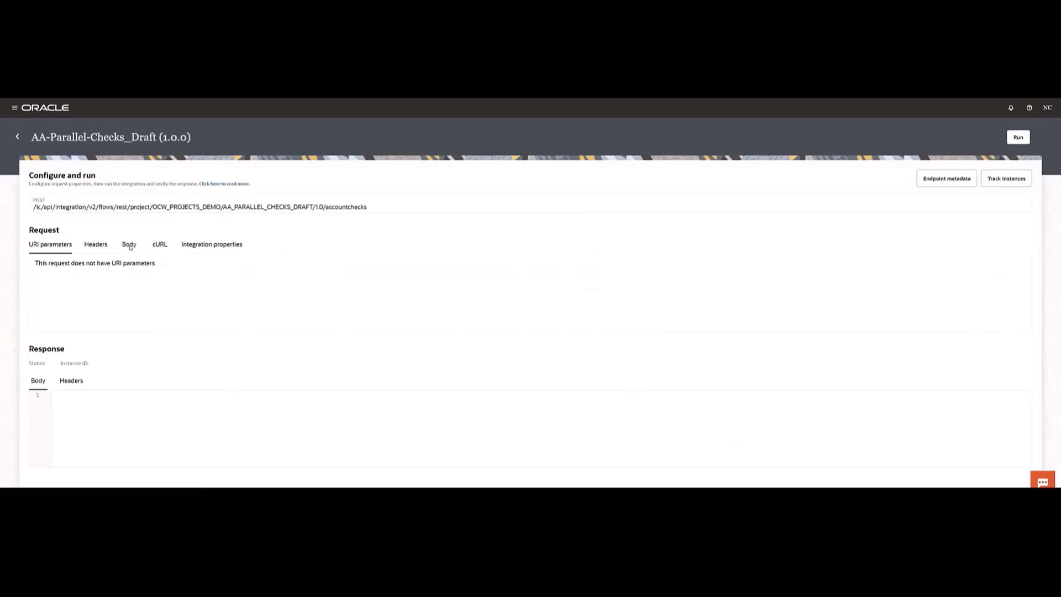
click(130, 248)
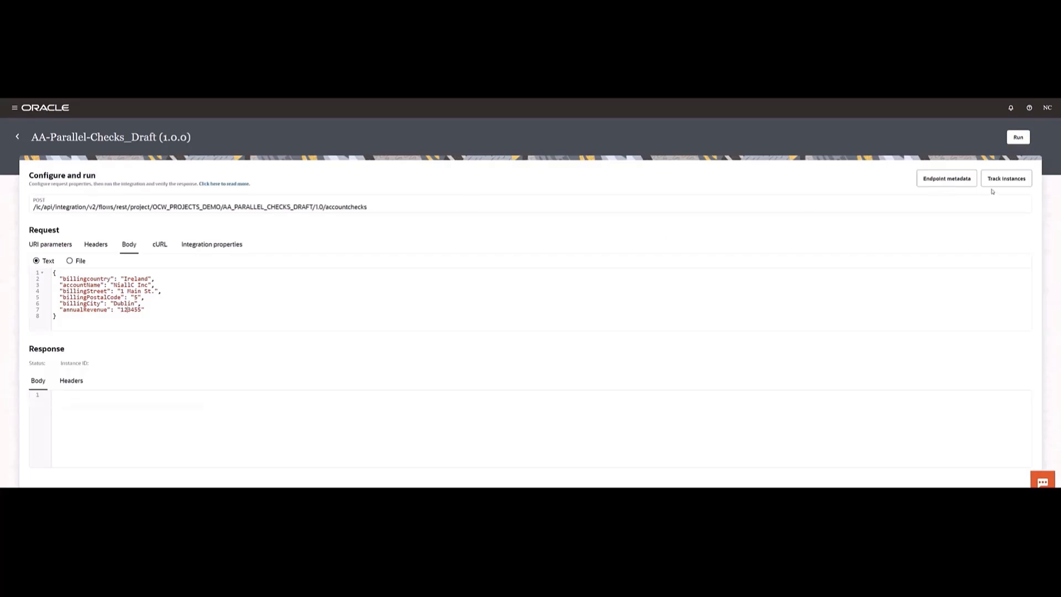
click(1017, 138)
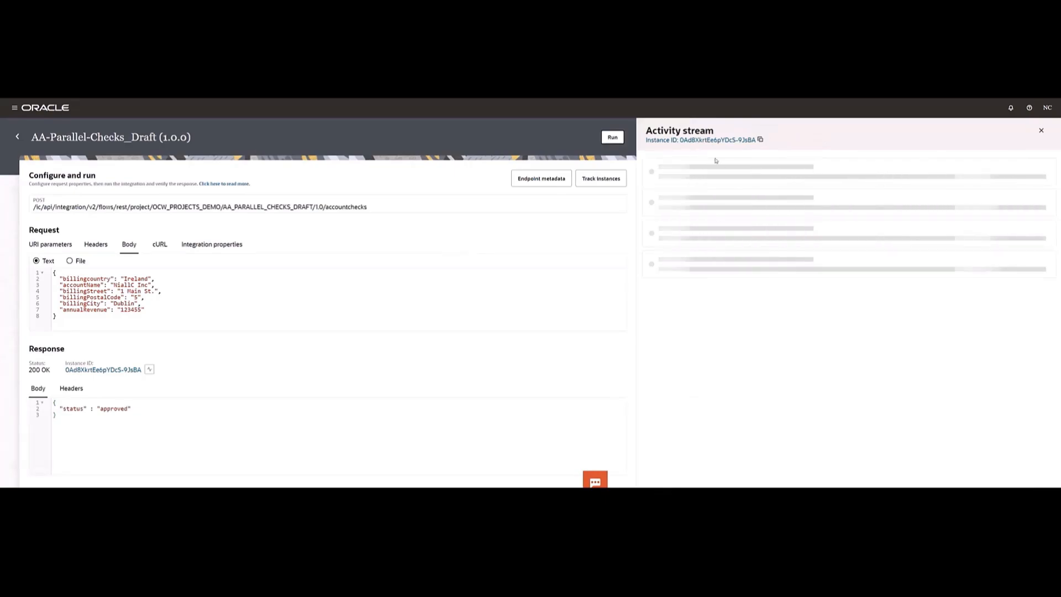
- Open the test run's instance from the activity stream and examine the executed path through the Parallel, Switch and Map actions
click(698, 140)
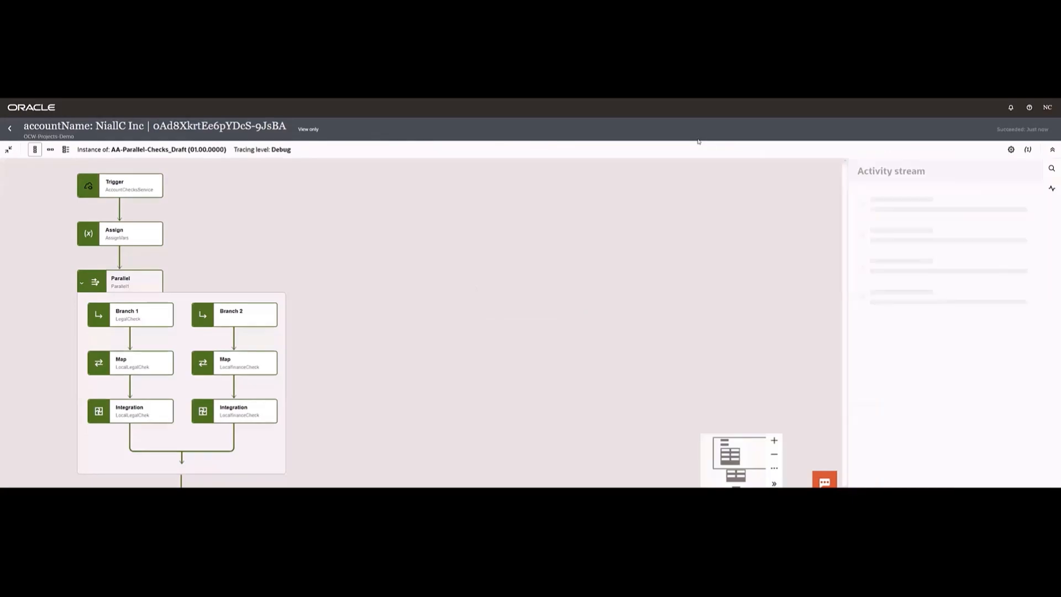
scroll(209, 442, down, 2)
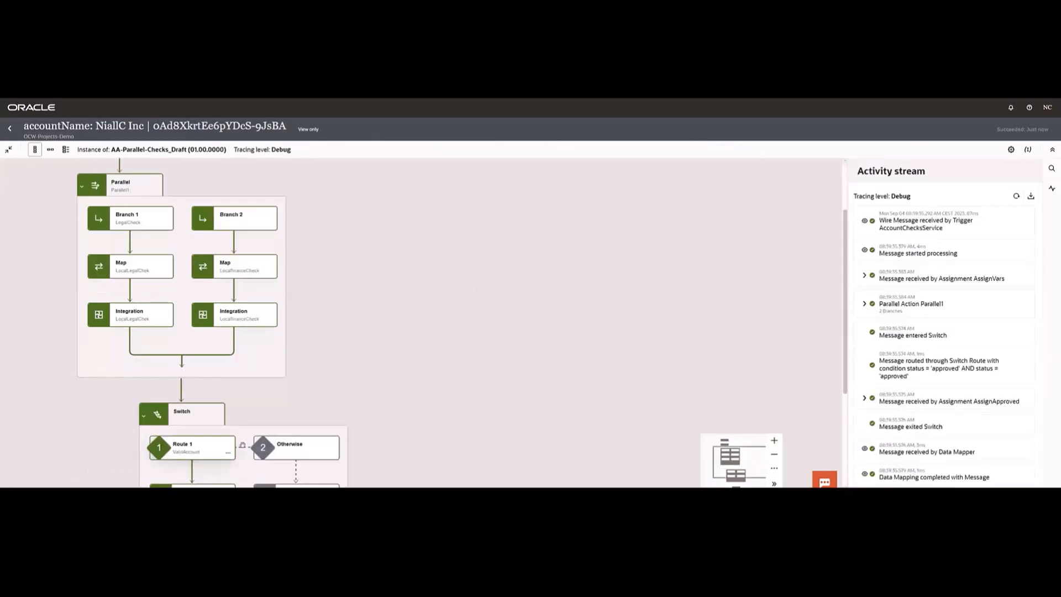
scroll(210, 431, down, 1)
scroll(210, 431, down, 2)
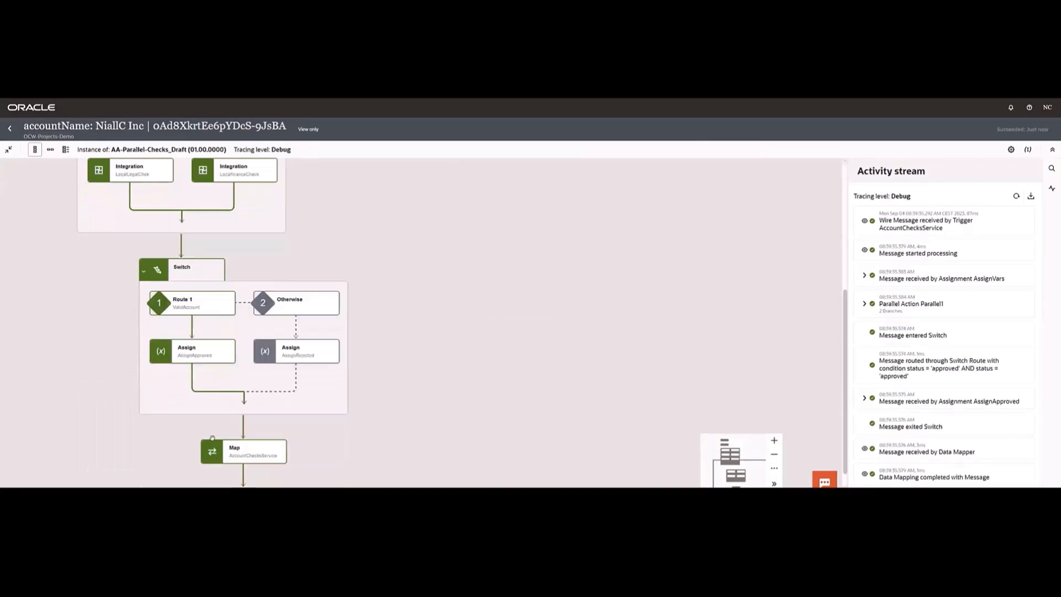
scroll(243, 450, down, 1)
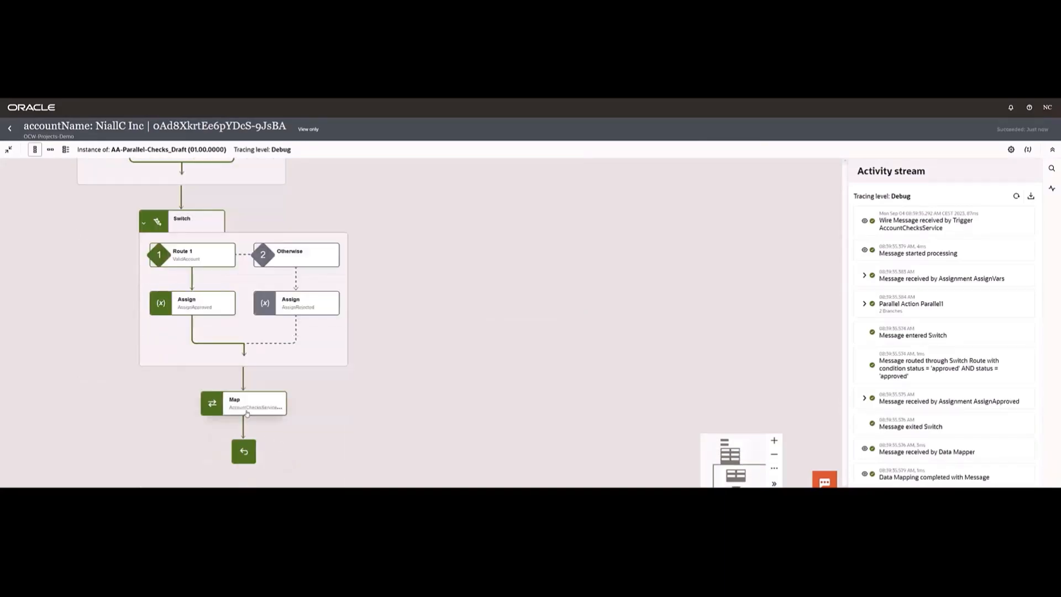
mouse_move(247, 413)
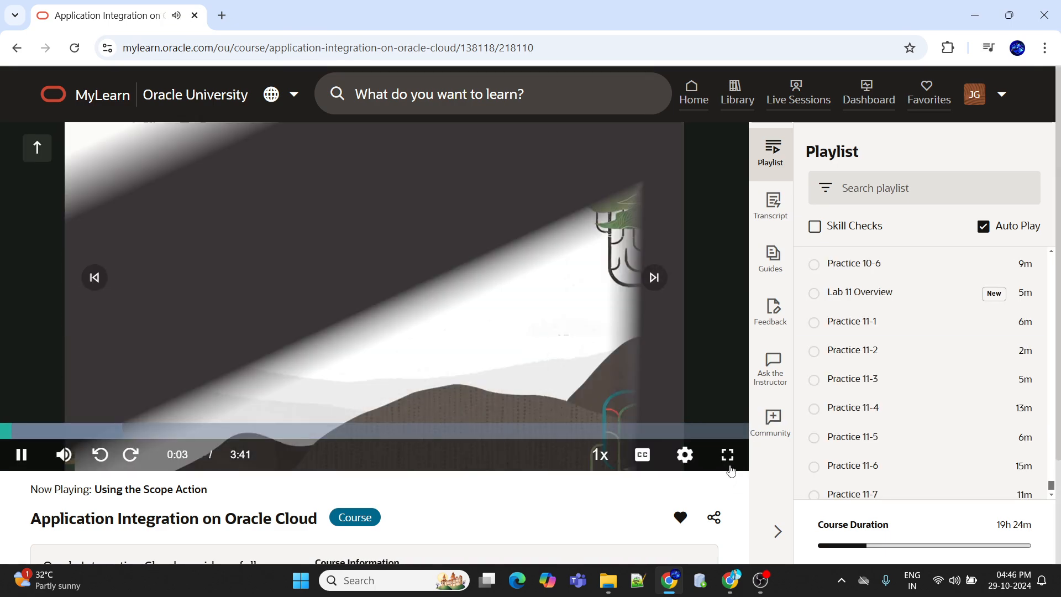
- Show the Using the Scope Action lesson video in full screen and open the player's settings
click(728, 455)
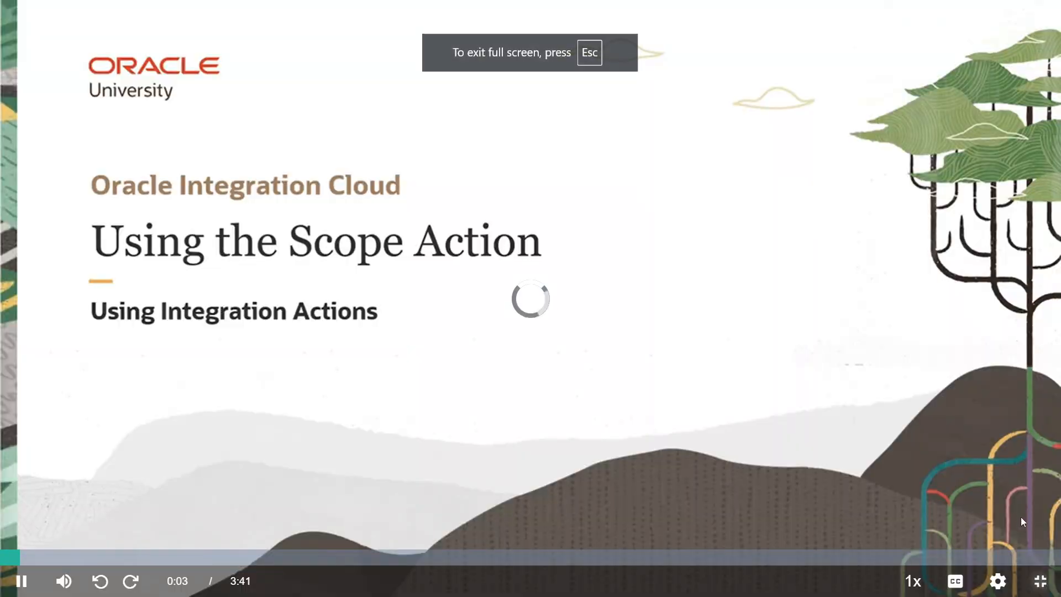
click(1003, 582)
click(984, 416)
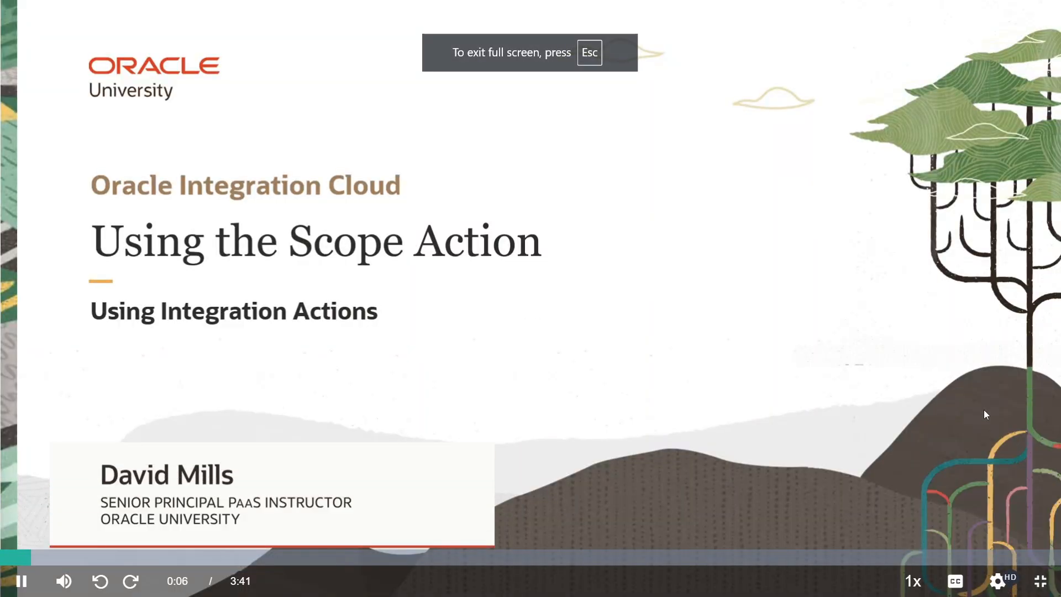
click(998, 580)
click(985, 505)
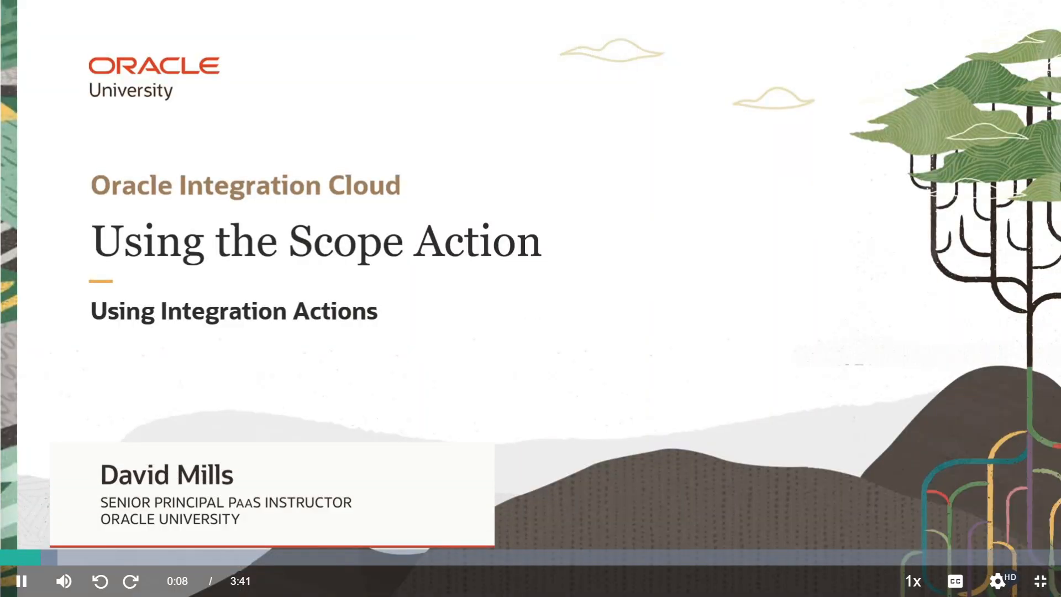
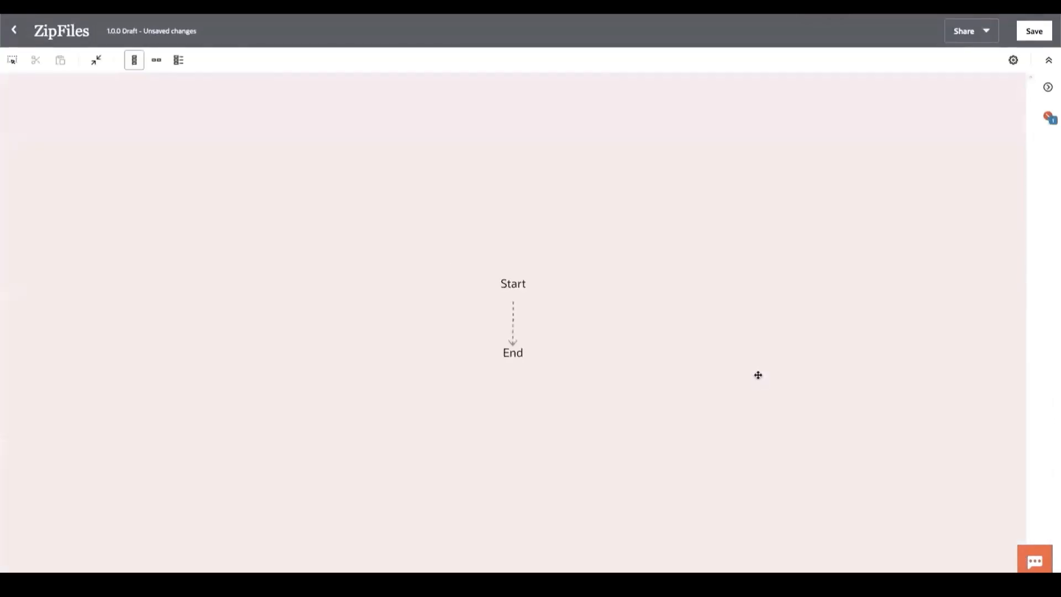
- Add a REST trigger at the start of the ZipFiles integration and name its endpoint ZipFilesInObjectStore
click(616, 208)
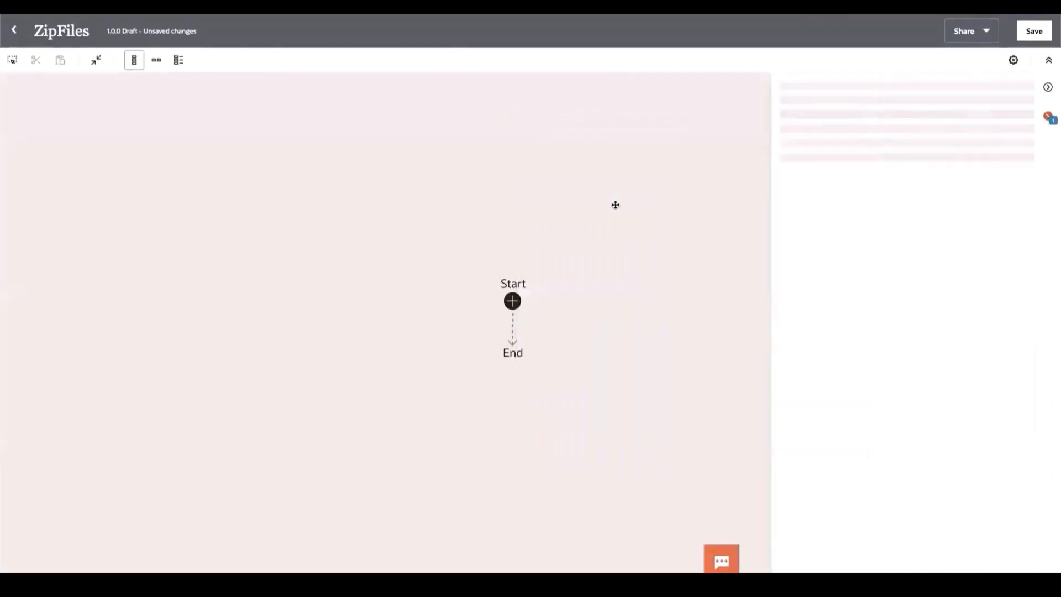
click(726, 152)
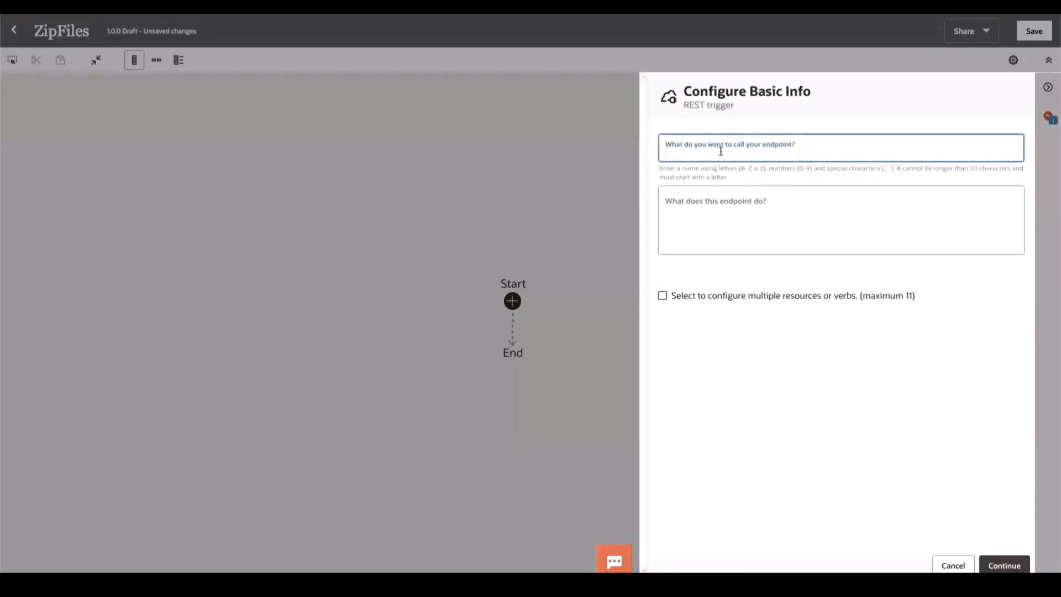
text(Zip)
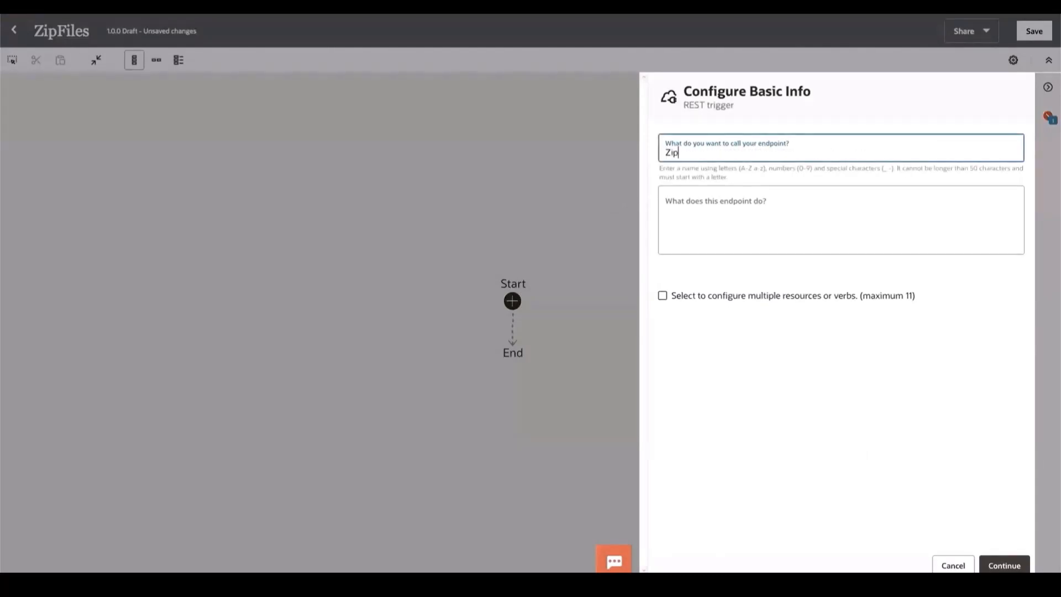
text(FilesInObjectStore)
click(1005, 565)
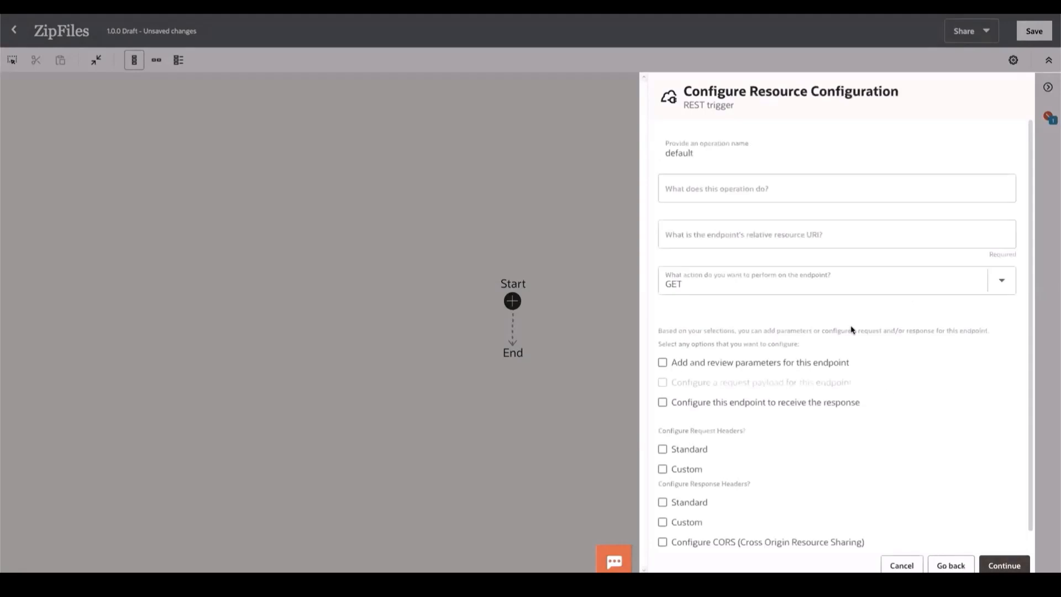
- Set the endpoint's relative resource URI to /zipfiles and enable both parameter review and receiving the response
click(714, 236)
text(/zipfiles)
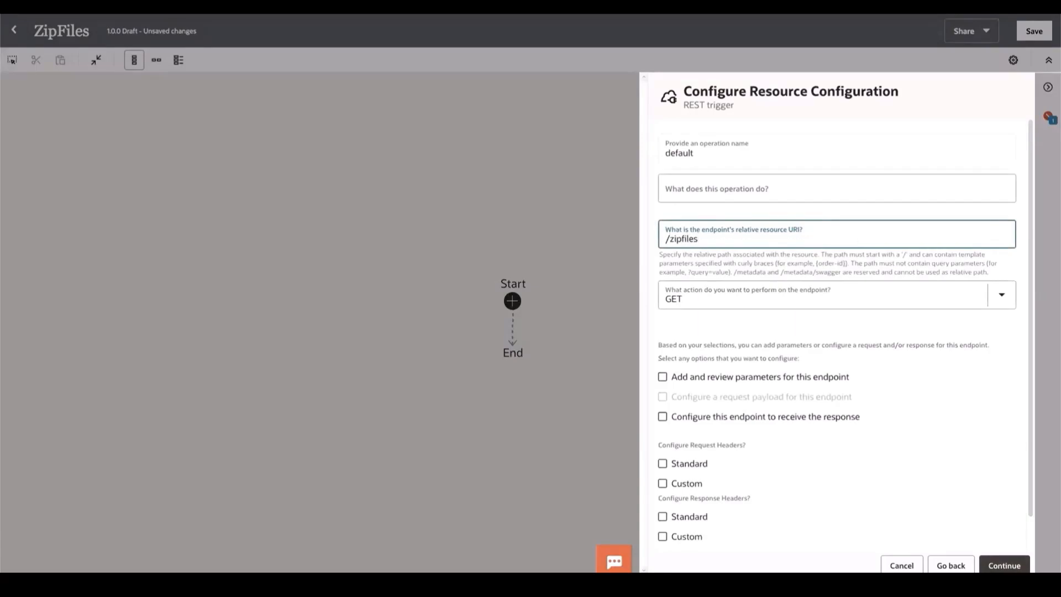
click(749, 379)
click(737, 367)
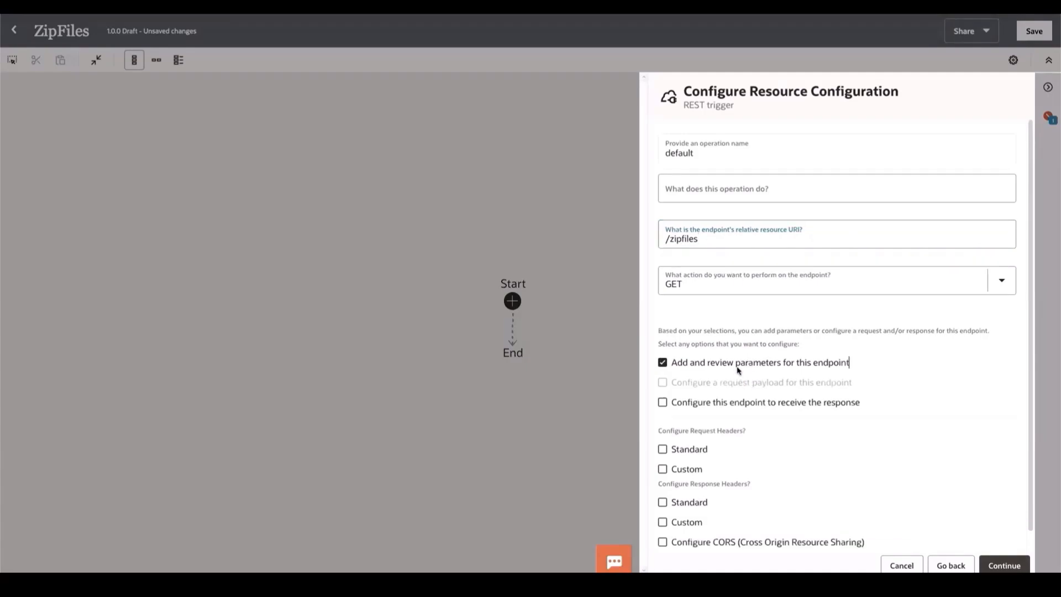
click(741, 405)
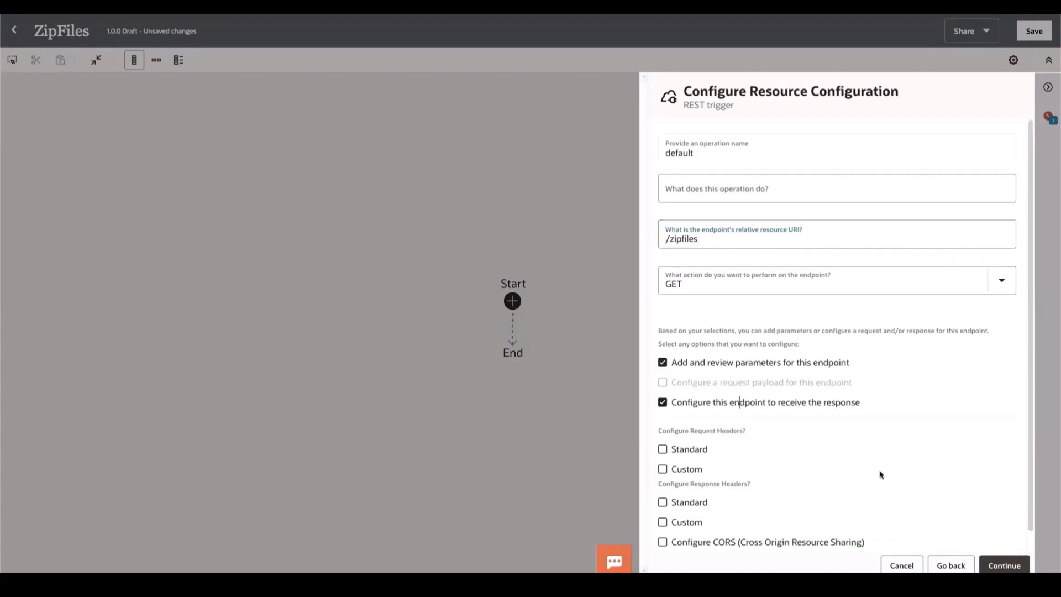
click(1006, 564)
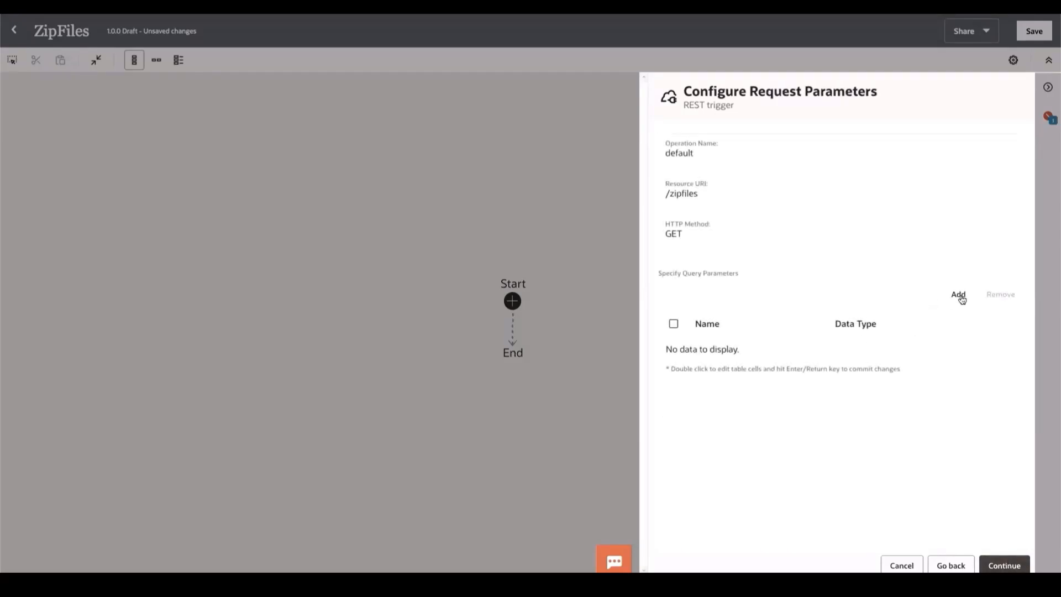
- Add a query parameter named COMPARTMENT_ID with the string data type
click(960, 296)
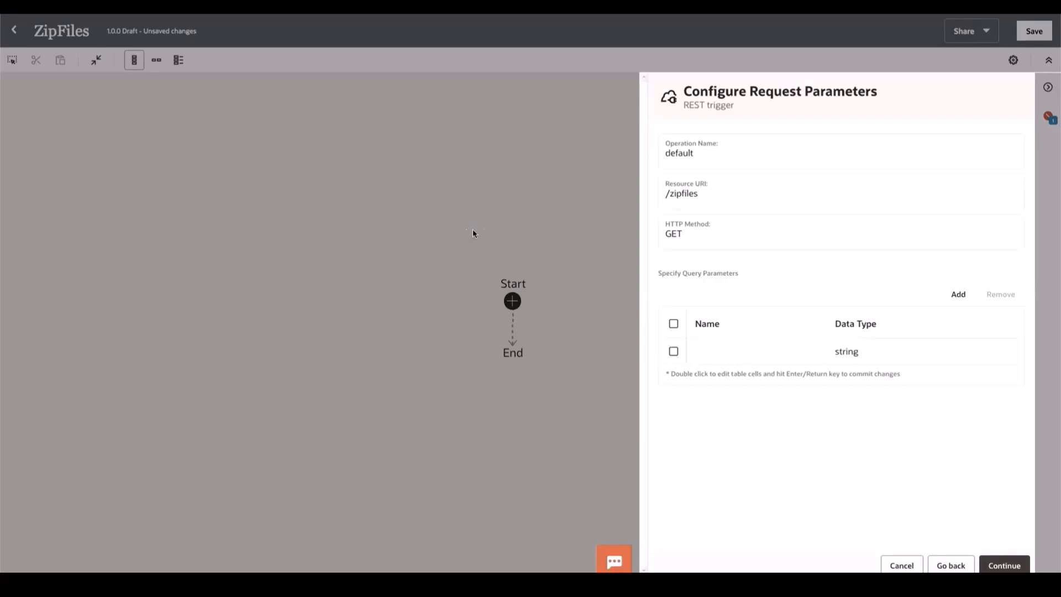
double_click(711, 351)
text(COMPARTMENT_ID)
double_click(874, 348)
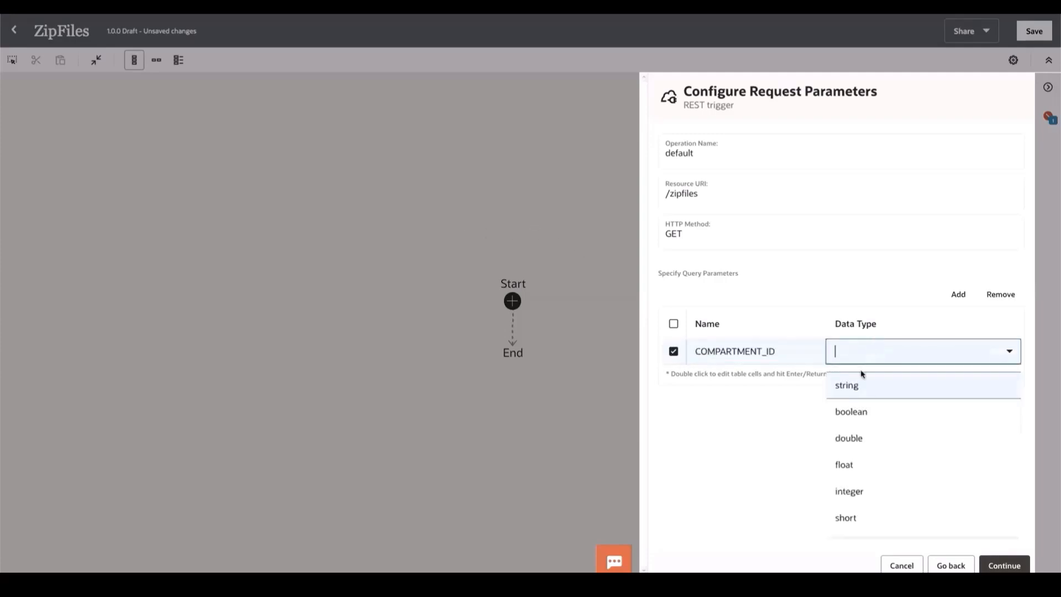
click(851, 390)
- Add a second query parameter named REGION with the string data type
click(957, 294)
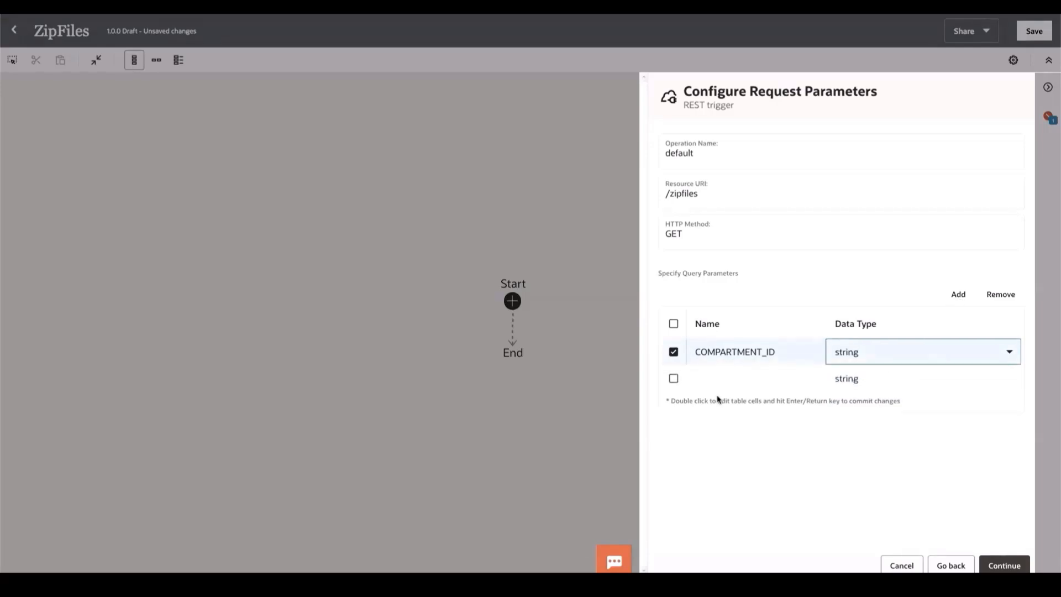
double_click(711, 377)
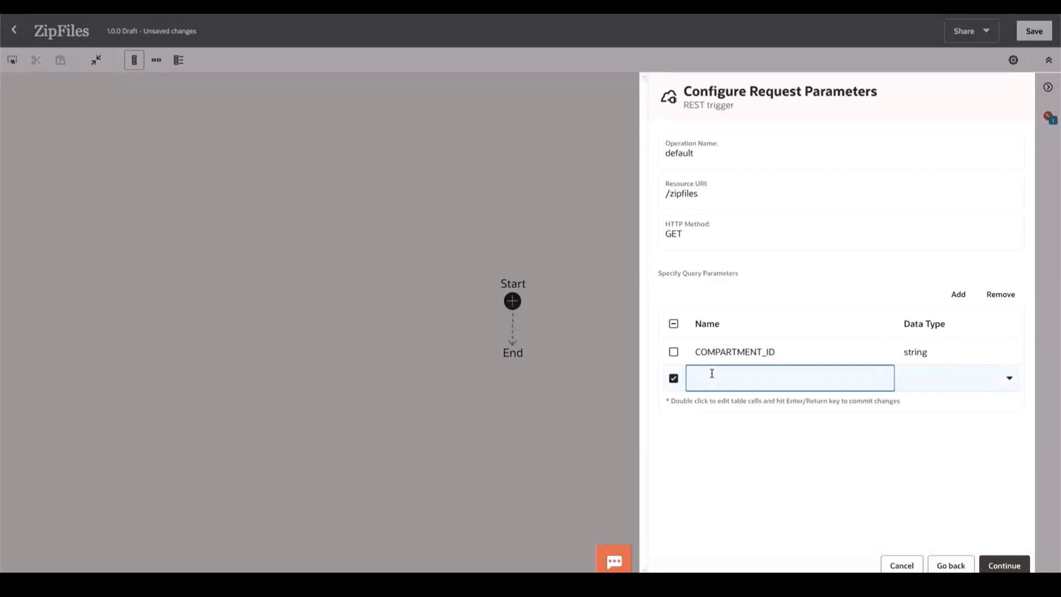
text(REGION)
key(Tab)
text(string)
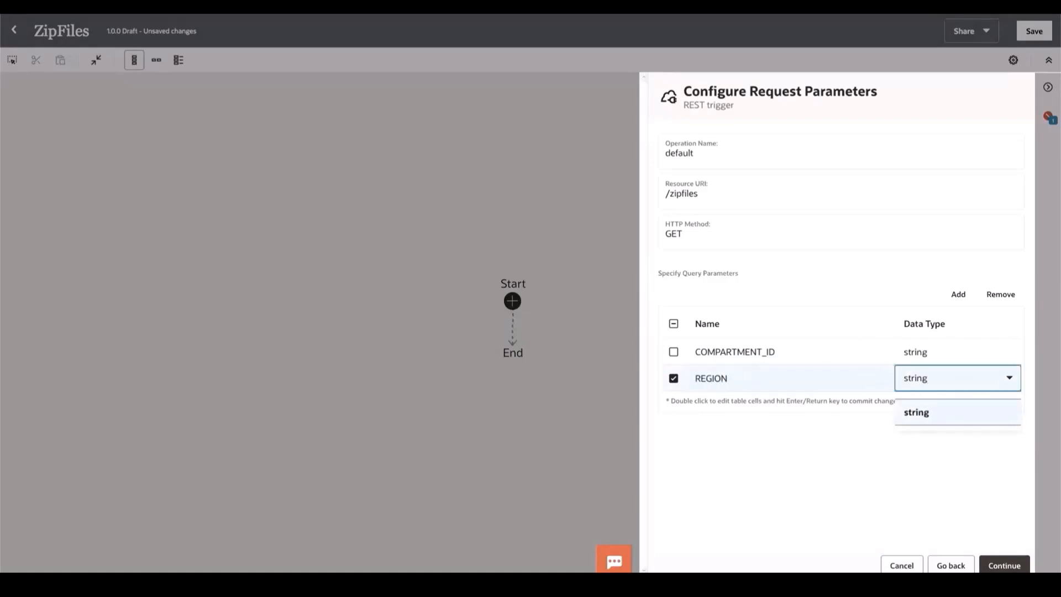
key(Return)
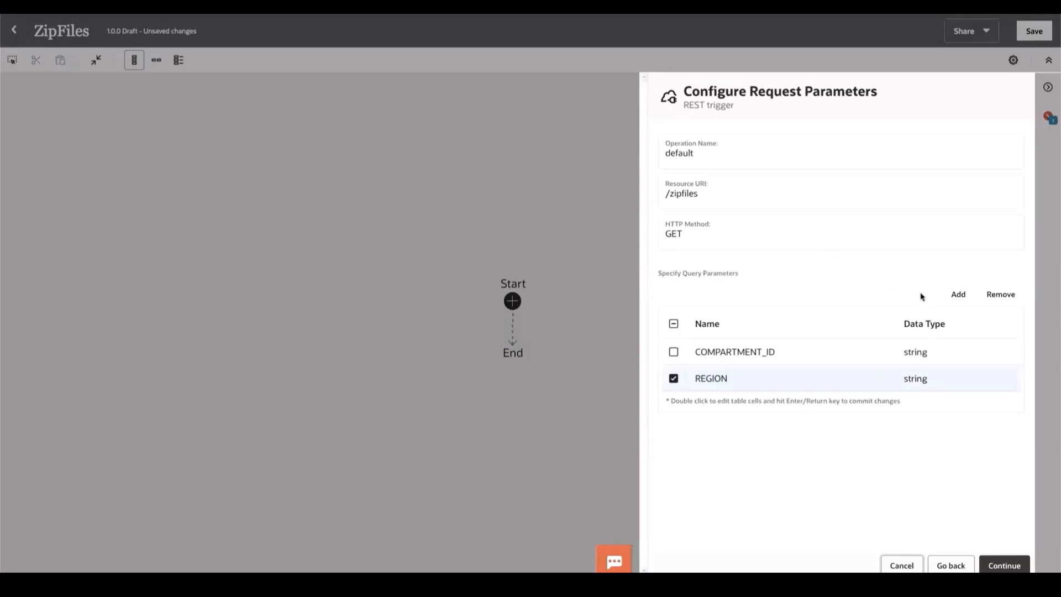
- Add a third query parameter named SOURCE_BUCKET with the string data type
click(958, 294)
double_click(706, 405)
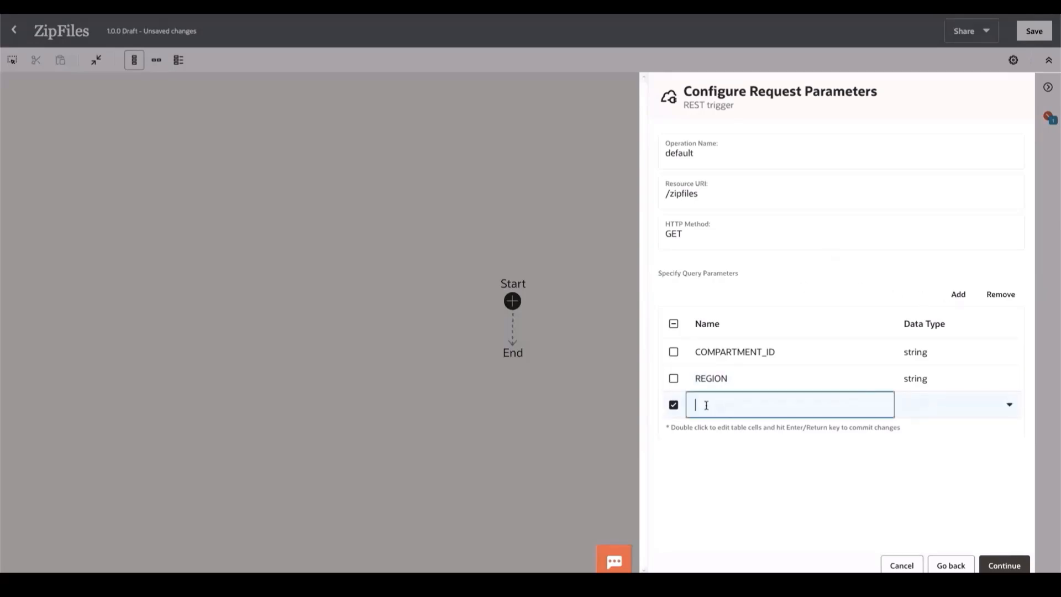
text(SOURCE)
text(_BUK)
text(CKET)
key(Tab)
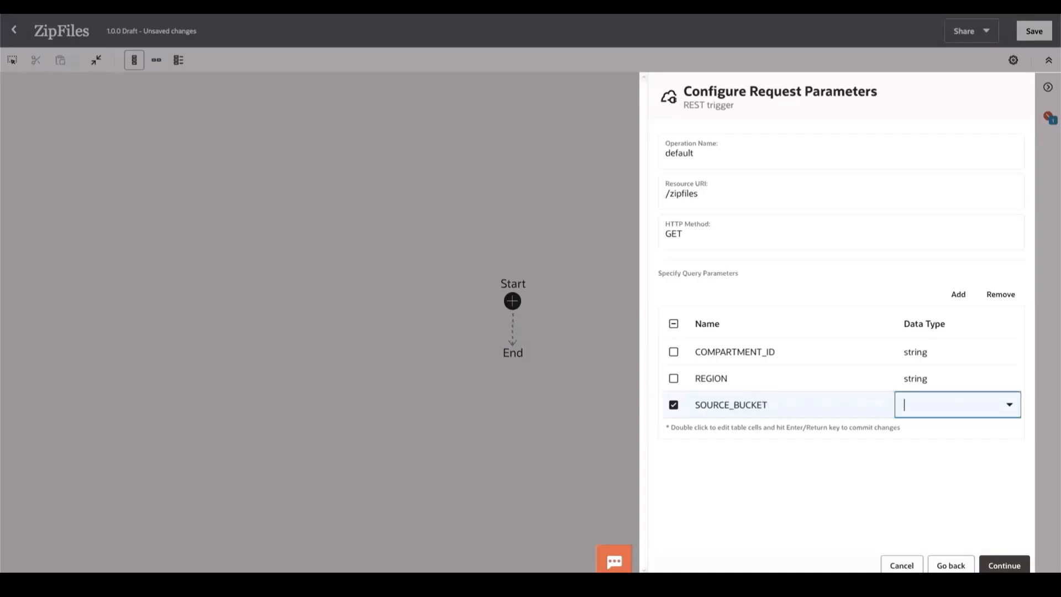
text(string)
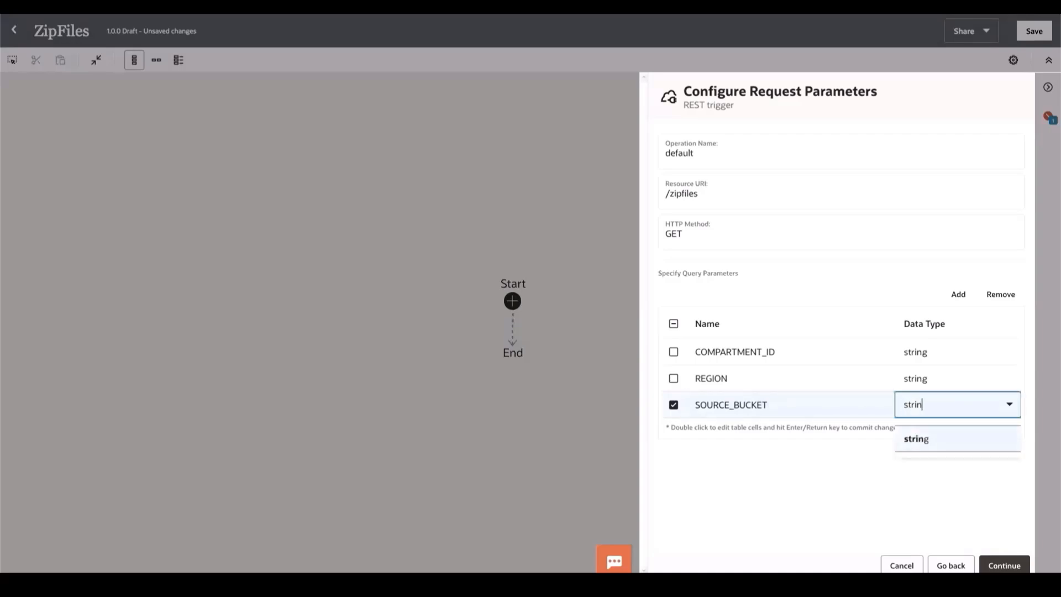
- Add a fourth query parameter named SOURCE_FILES with the string data type
click(958, 294)
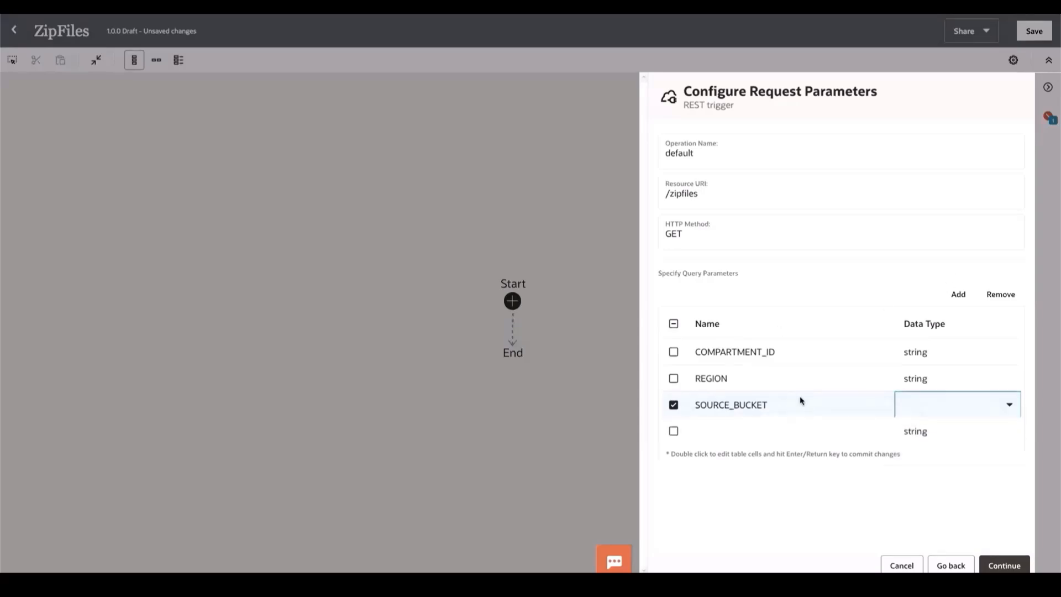
double_click(700, 430)
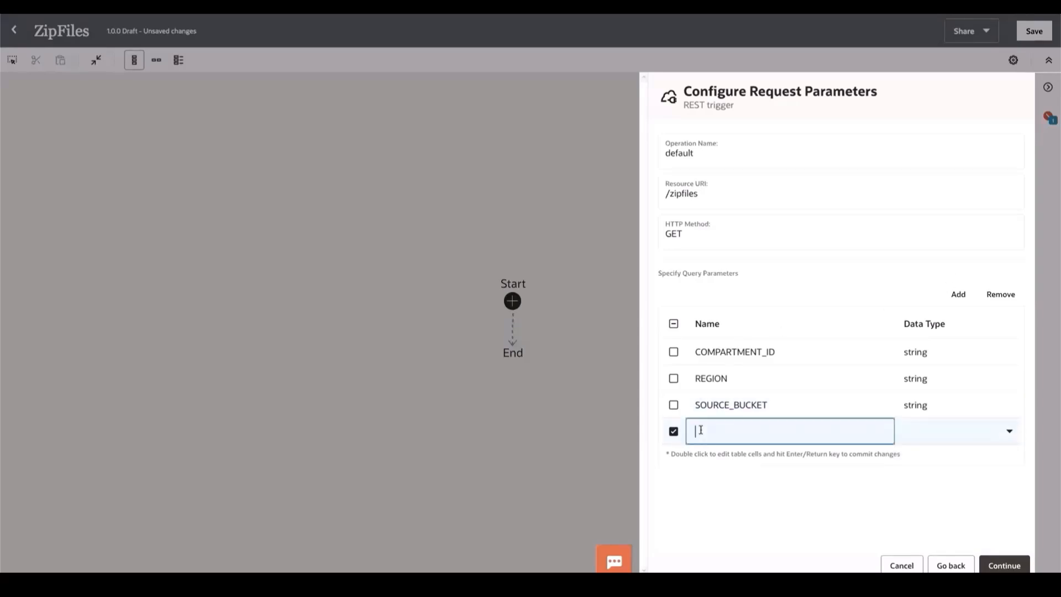
text(FILE)
key(BackSpace)
key(BackSpace)
text(SOURCE_FILES)
key(Tab)
text(string)
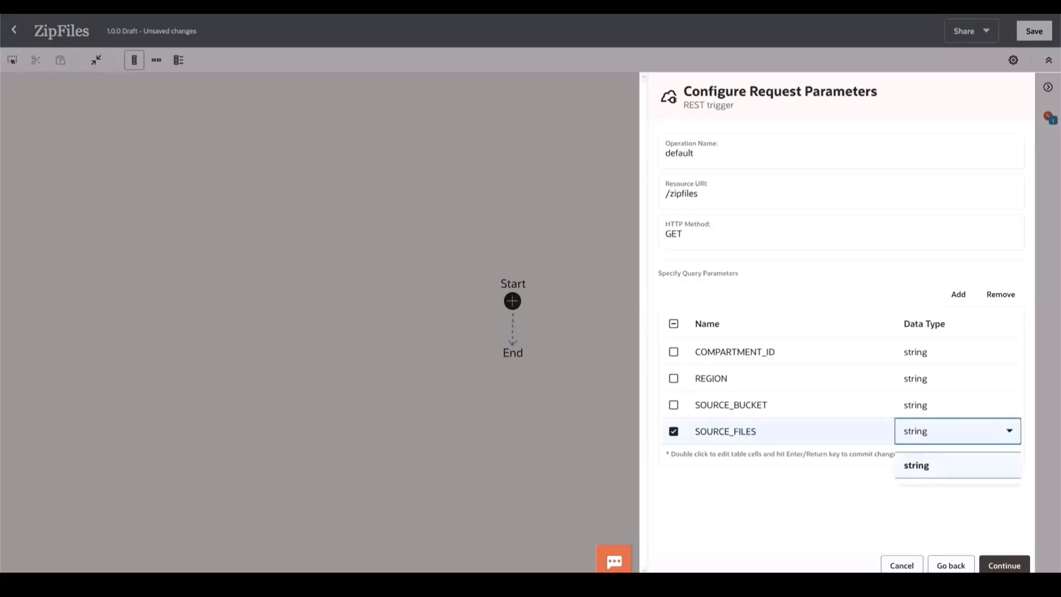
key(Return)
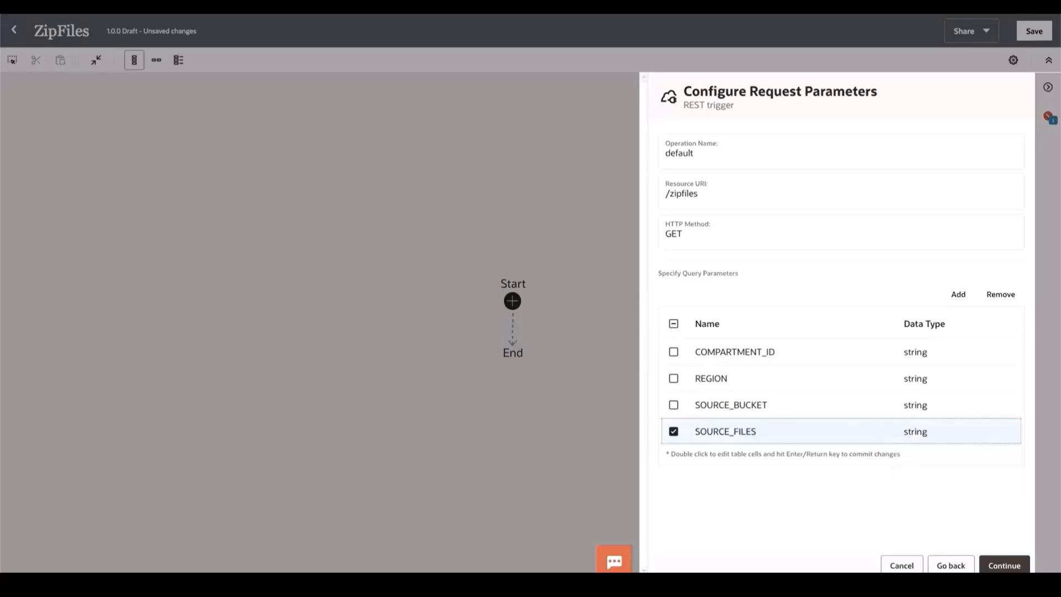
- Add a fifth query parameter named TARGET_BUCKET with the string data type
click(959, 294)
double_click(711, 451)
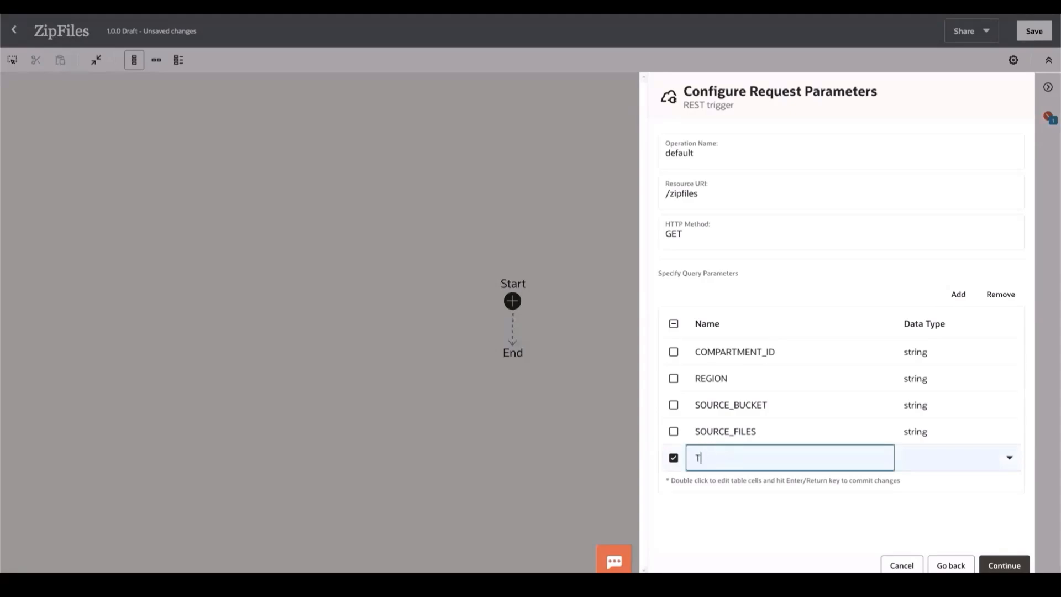
text(TARGET)
text(_FIL)
text(E)
key(BackSpace)
key(BackSpace)
key(BackSpace)
key(BackSpace)
text(BUCKET)
key(Tab)
text(strin)
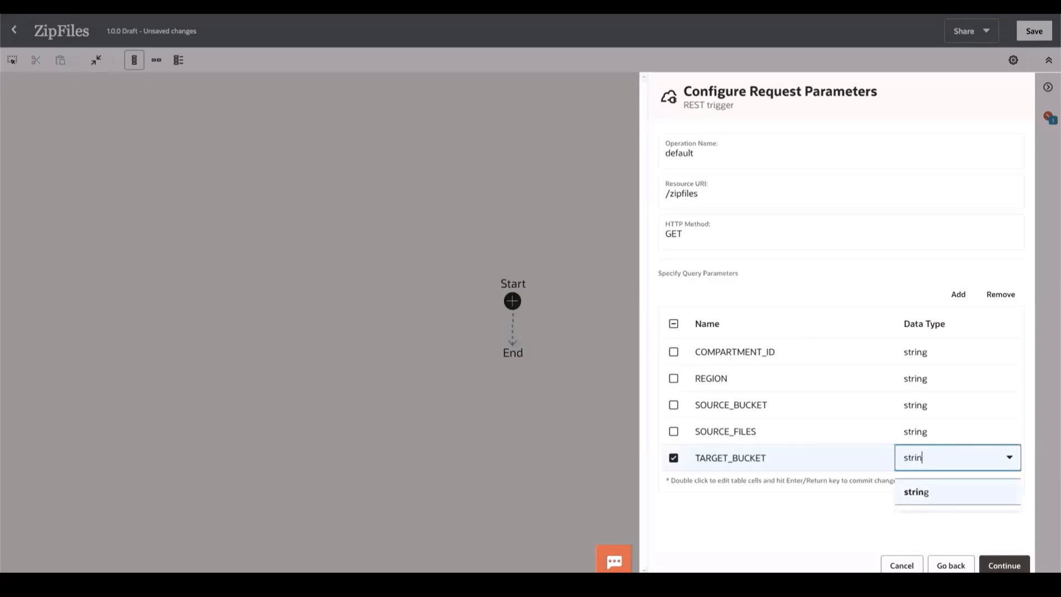
text(g)
key(Return)
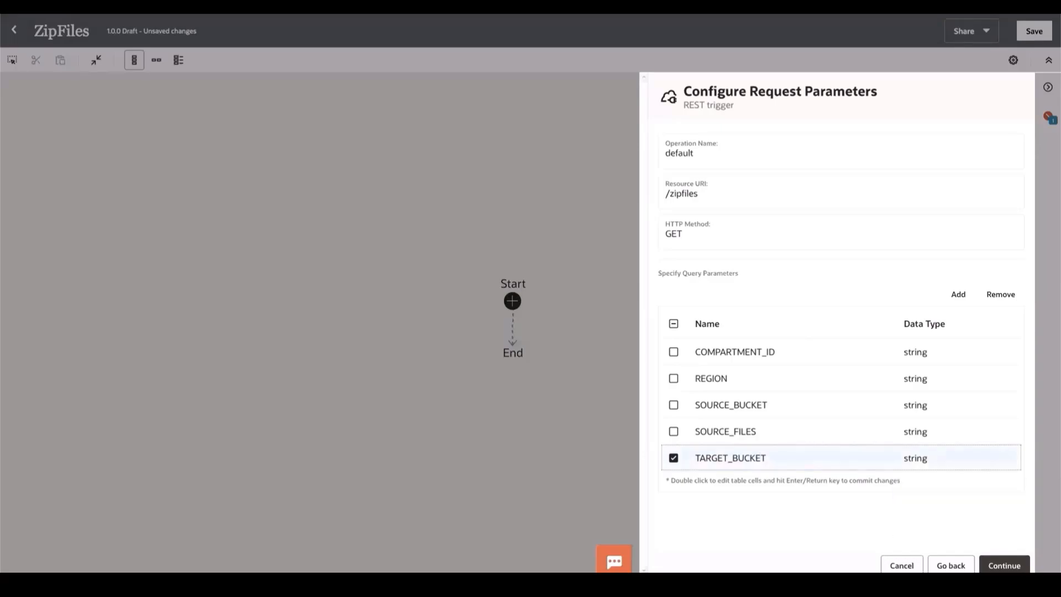
- Add a sixth query parameter named ALLOW_OVERWRITE with the string data type and proceed to the response configuration
click(961, 291)
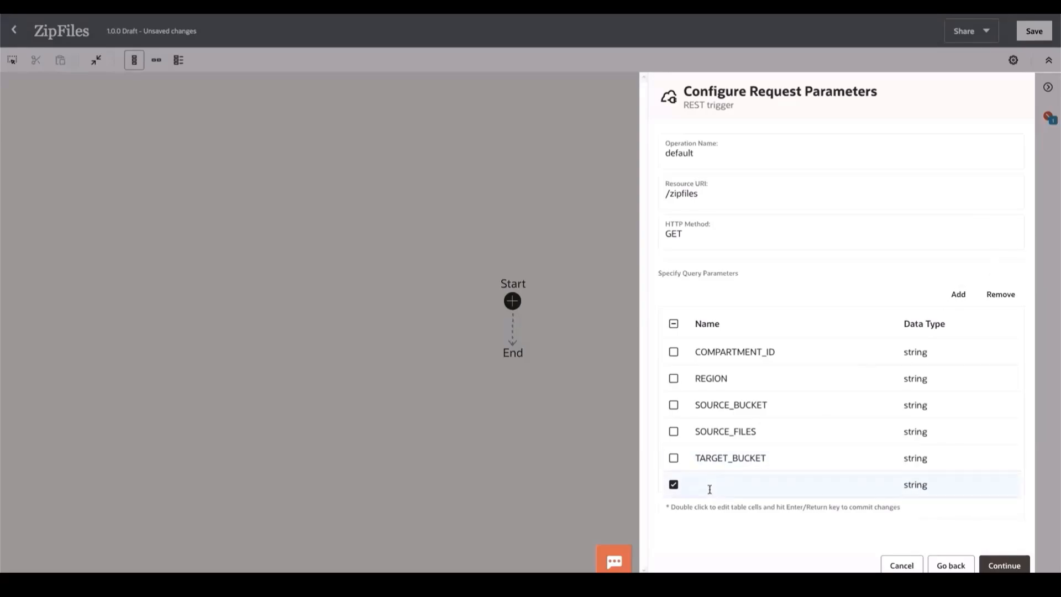
double_click(709, 490)
text(ALLOW)
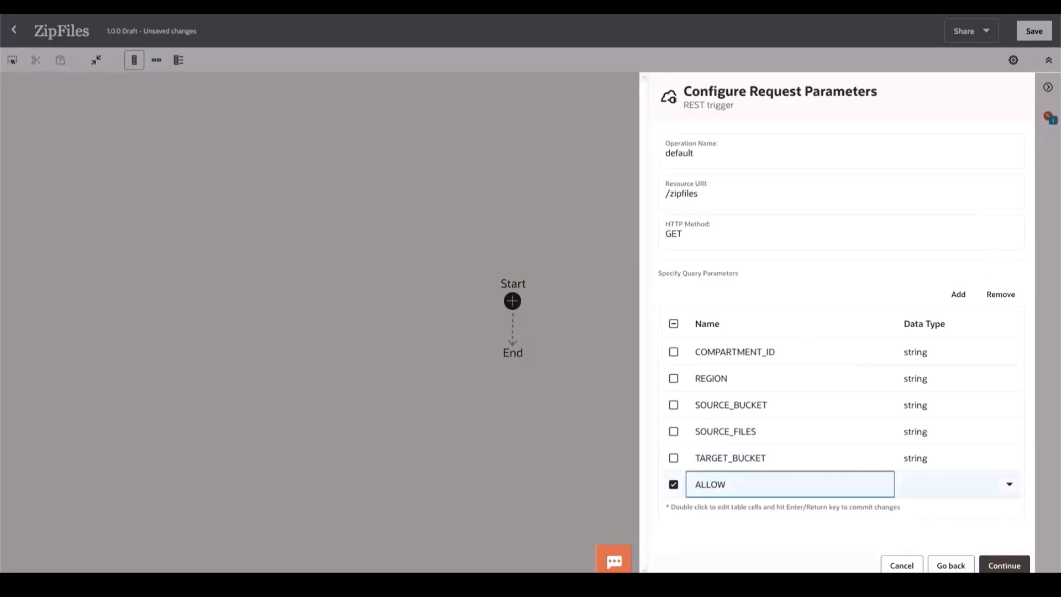
text(_OVERWRITE)
key(Tab)
text(s)
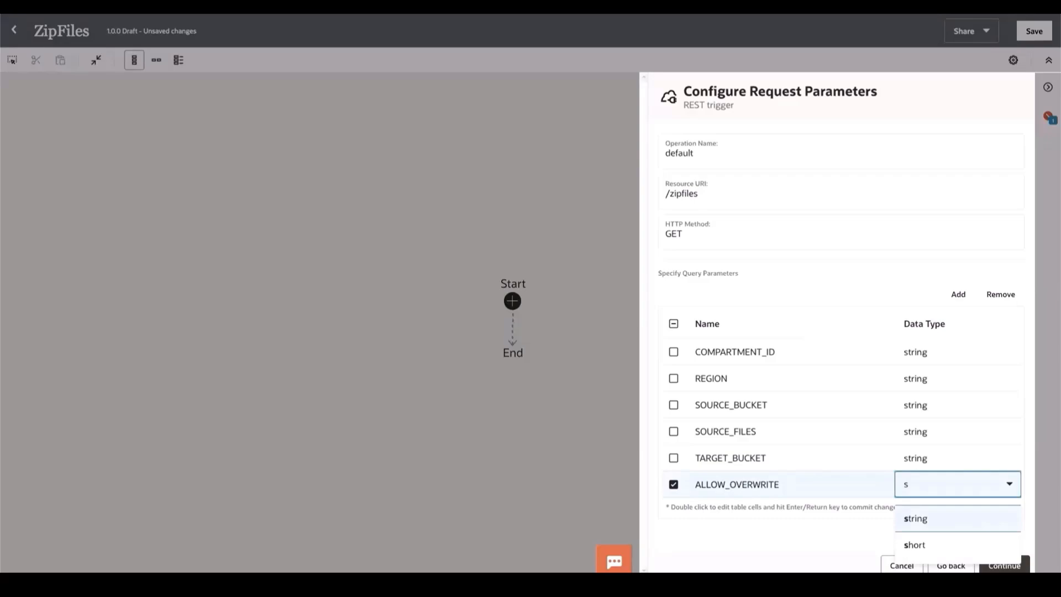
text(tring)
click(940, 527)
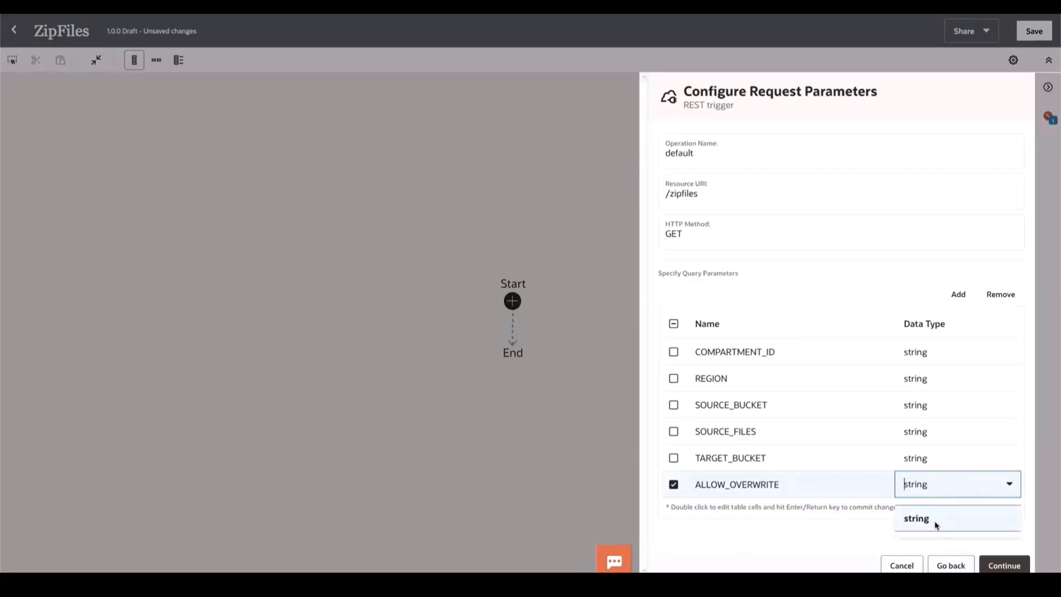
click(1011, 566)
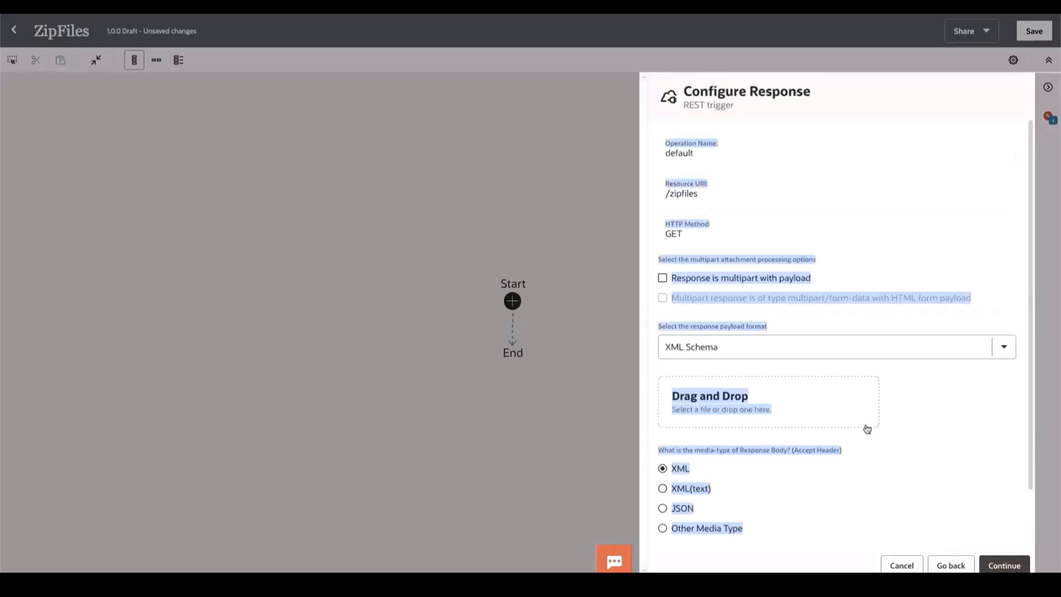
- Define the response payload as an inline JSON sample with startTime, endTime, runTime, code, status and a nested data message, and proceed to the summary
click(894, 336)
click(1003, 349)
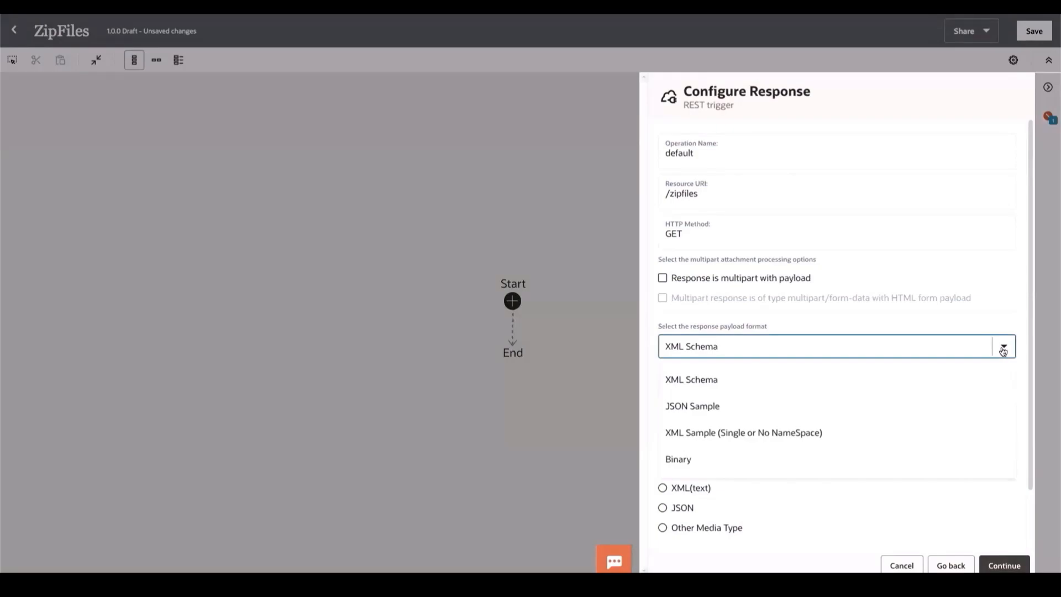
click(1003, 349)
click(1003, 351)
click(689, 416)
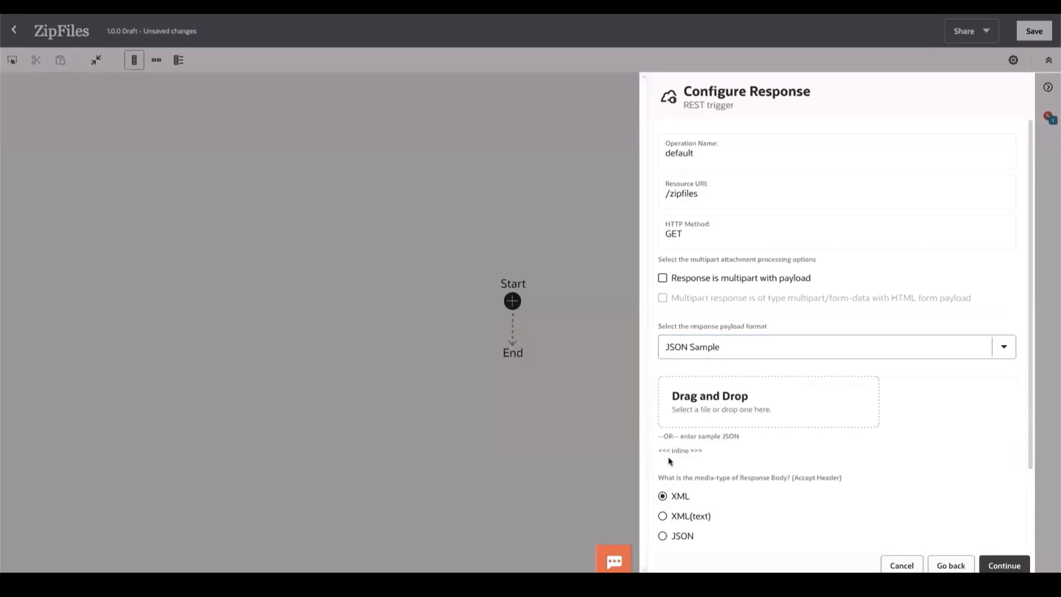
click(682, 451)
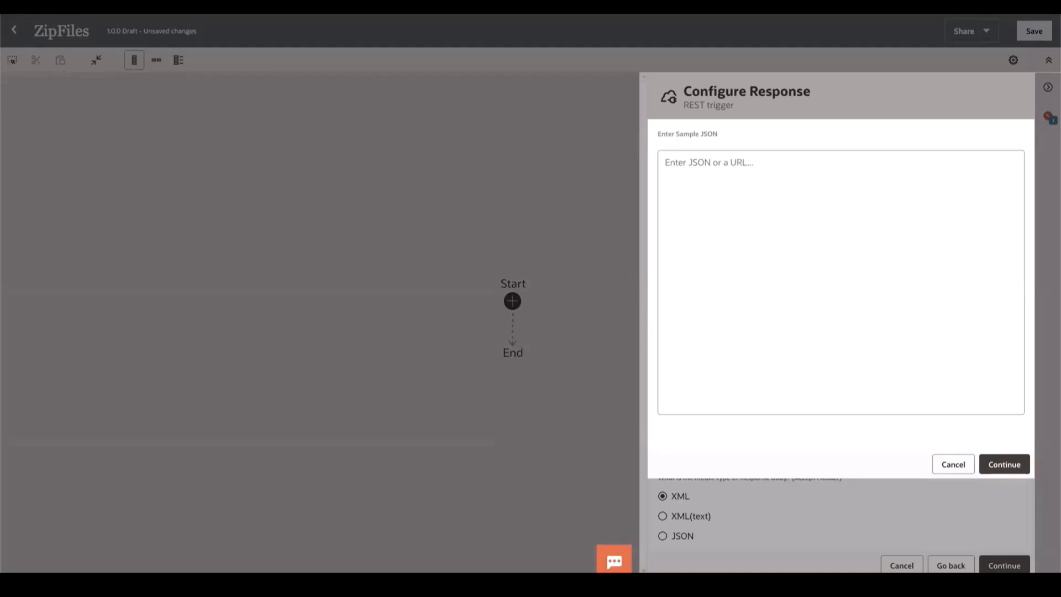
click(713, 184)
text({   "startTime": "2023-02-22T05:27:53.505Z",   "endTime": "2023-02-22T05:28:13.908Z",   "runTime": "PT20.403S",   "code": 200,   "status": "Success",   "data": {     "additionalInformation": {       "Message": "Zip File: PBF_ZIP_di_pbf_zip_destination_new_2023-02-22T05:27:53.654Z.zip, uploaded to Bucket: target_storage"     }   } })
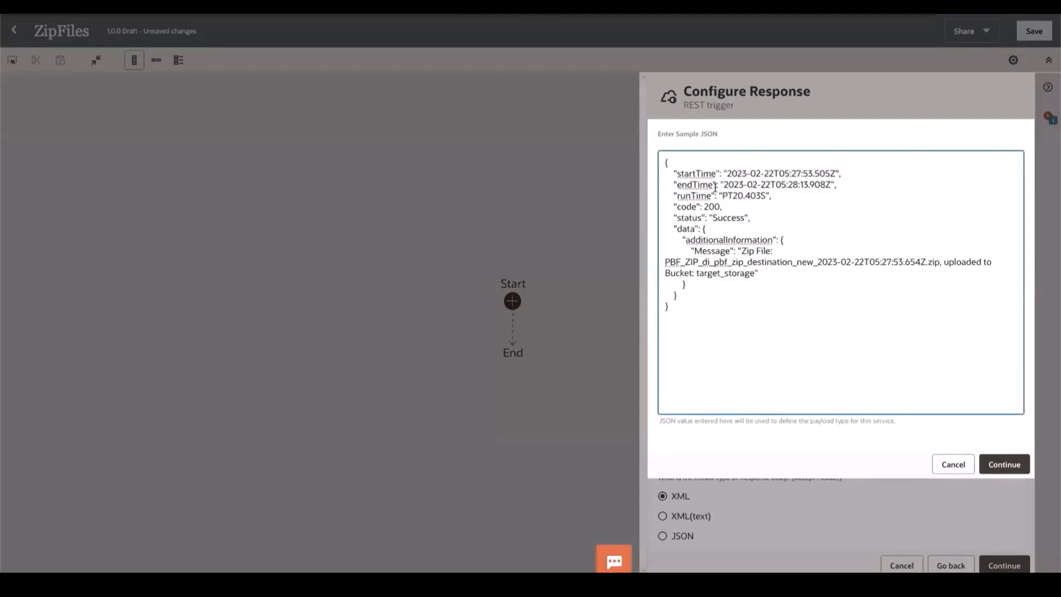
click(1003, 465)
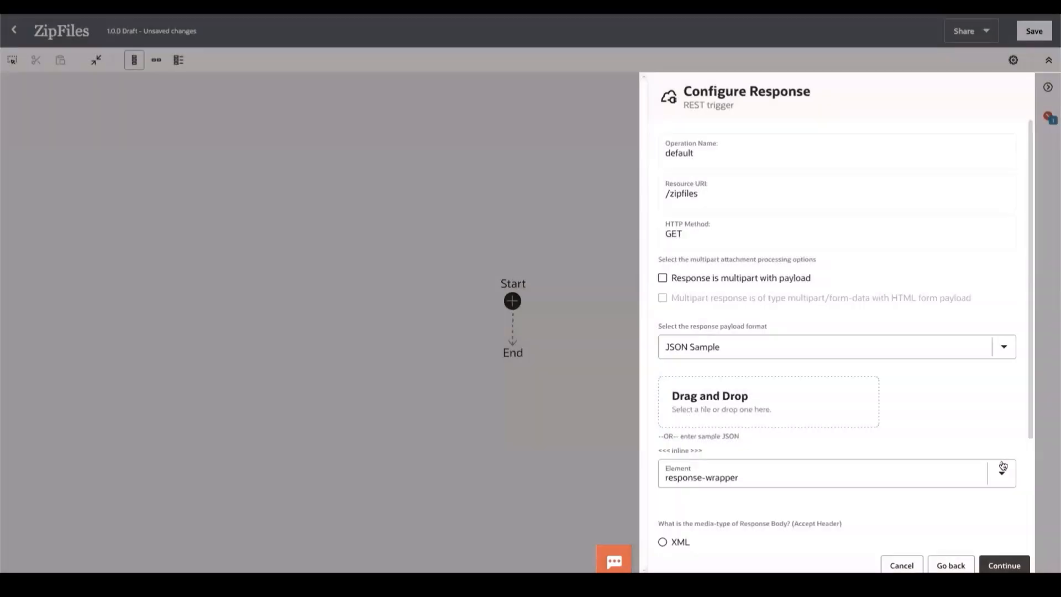
click(1004, 566)
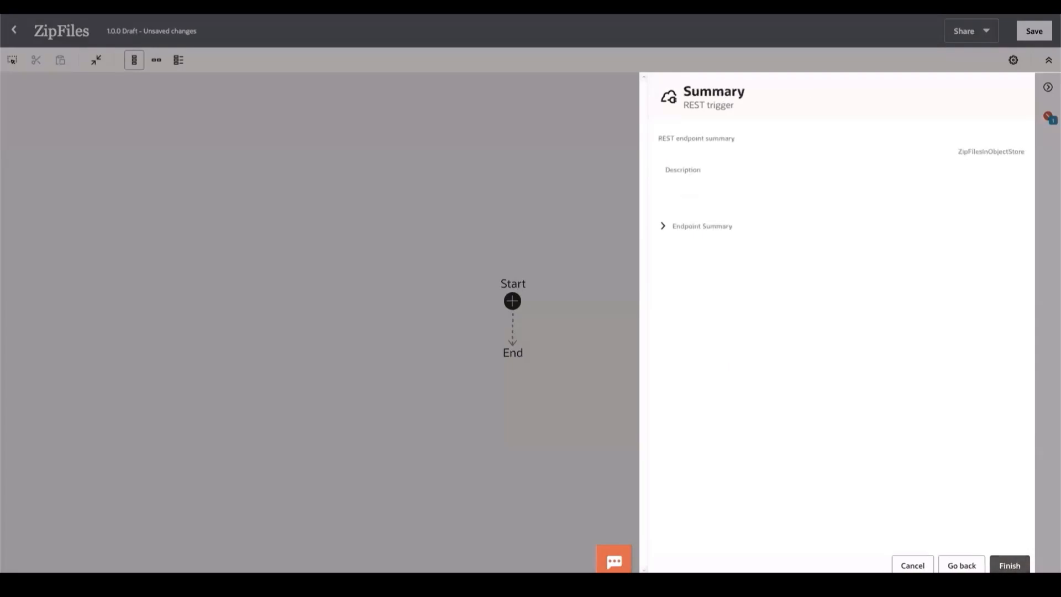
- Finish the REST trigger configuration and switch the integration canvas to the horizontal layout
click(1002, 566)
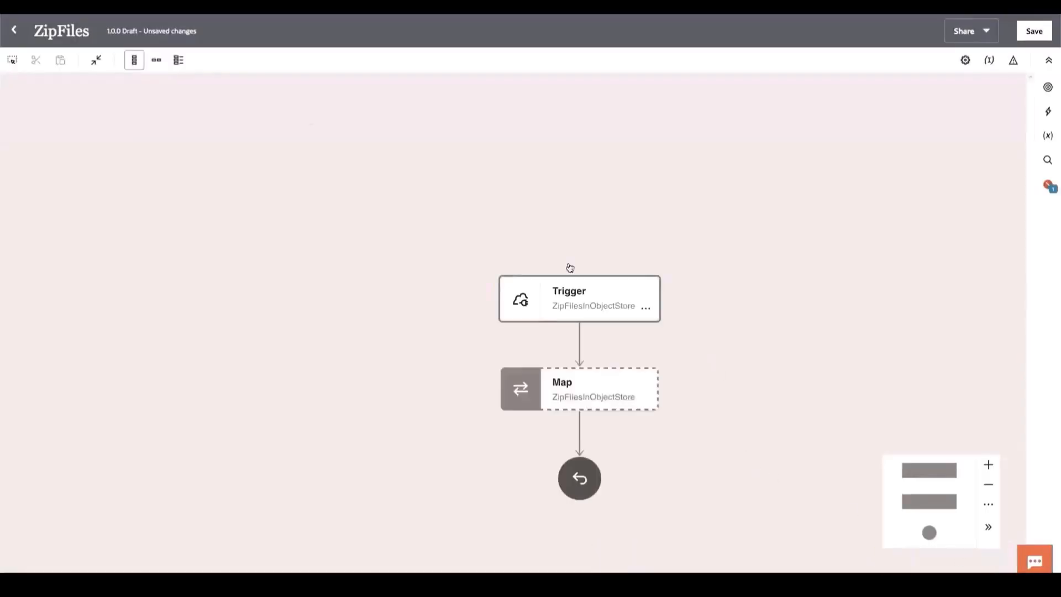
click(157, 61)
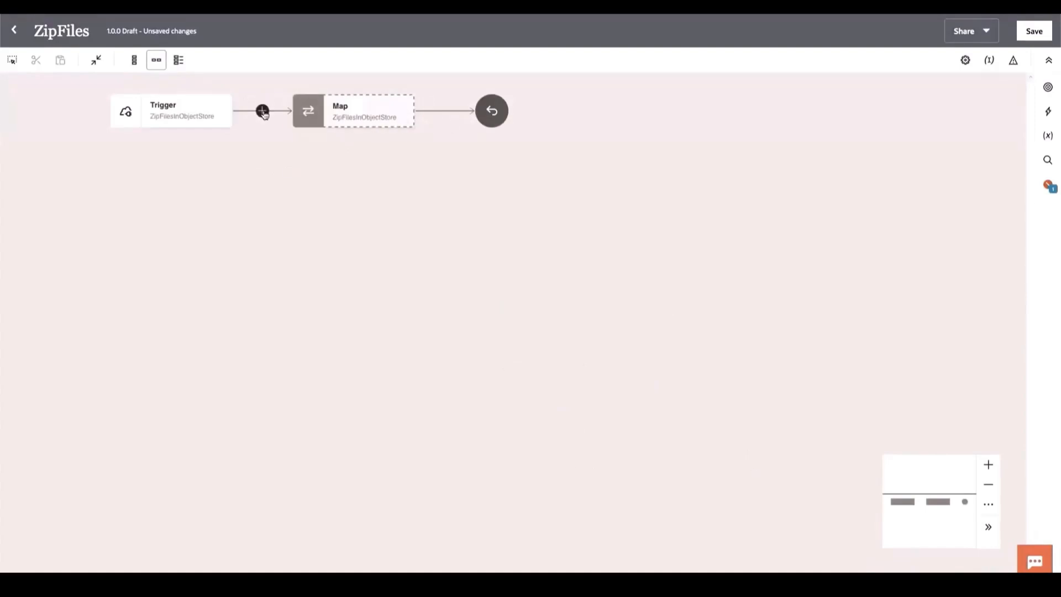
- Insert an OCI Function action between the trigger and the map, and name its endpoint ZipFilesInBucket
click(263, 111)
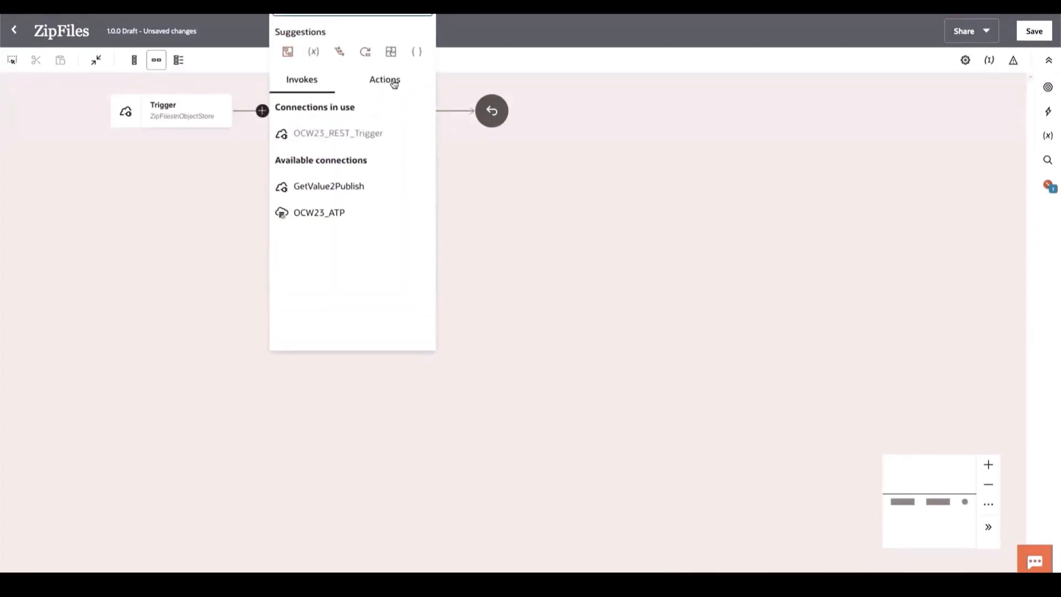
click(393, 82)
scroll(319, 274, down, 5)
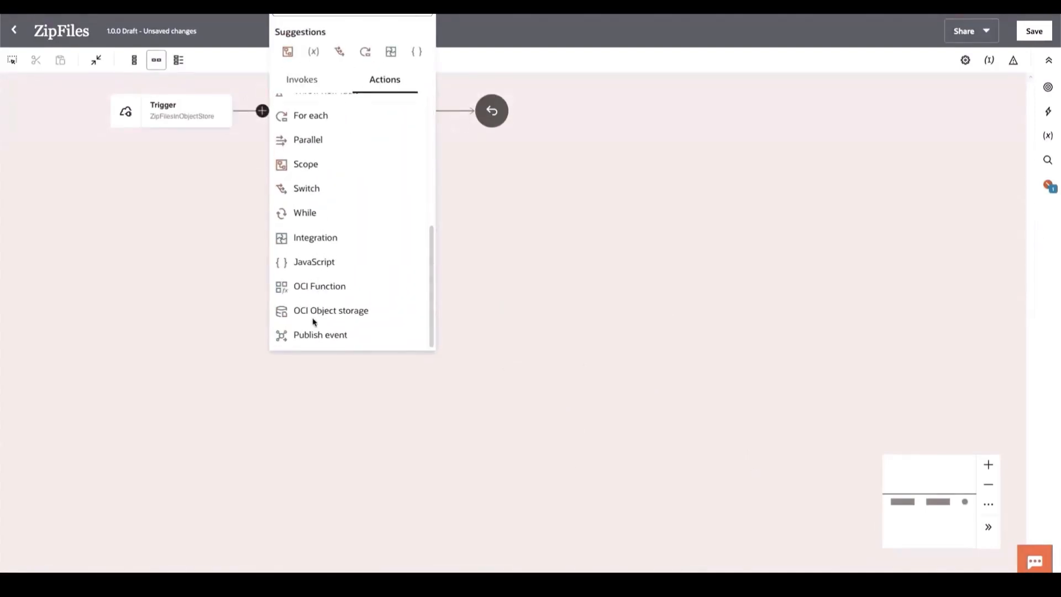
click(297, 288)
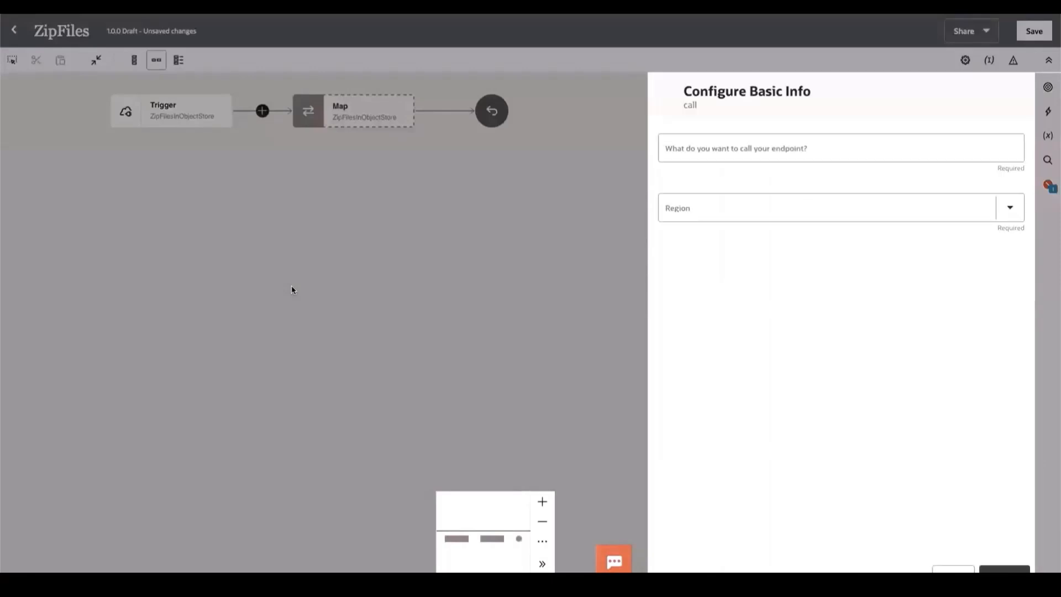
click(838, 145)
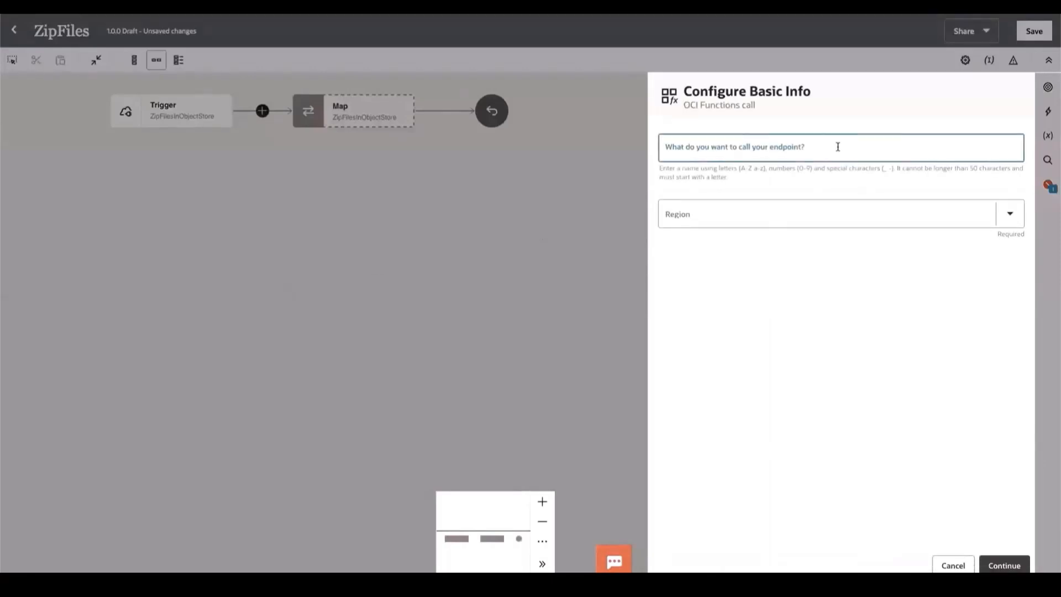
text(Zi)
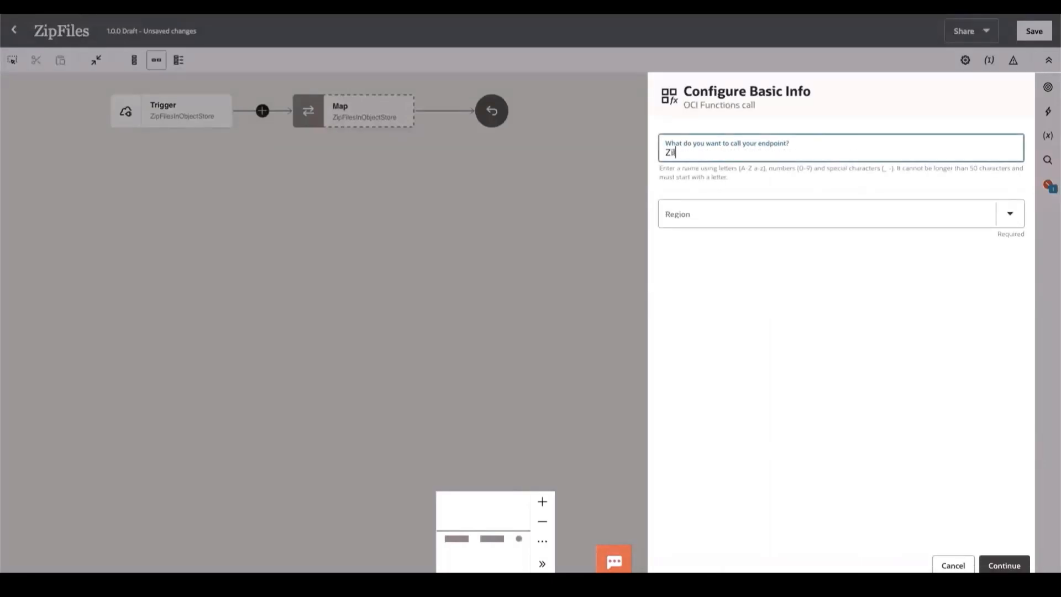
text(pFilesInBucket)
- Set region us-phoenix-1 (PHX), compartment oicpmchild/OCW23, application DemoApp and function ZipFiles, and proceed to the request configuration
click(1002, 221)
click(776, 266)
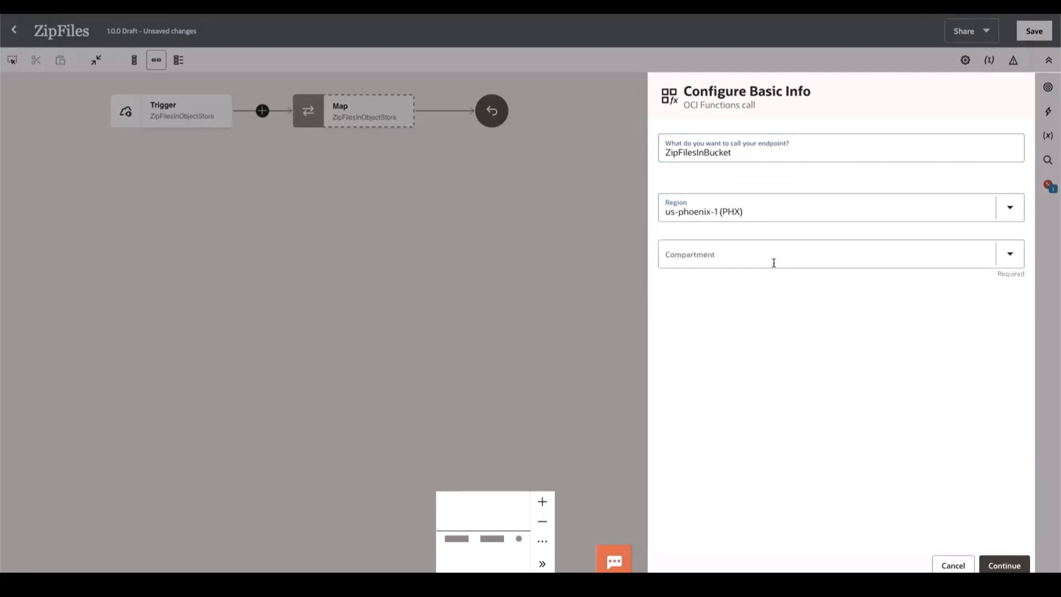
click(1015, 259)
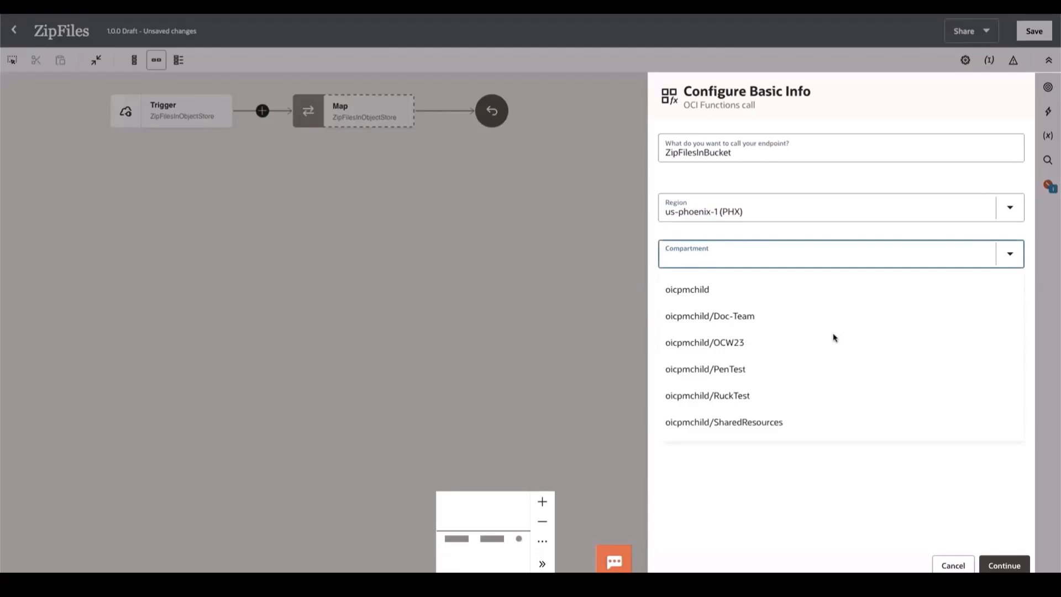
click(818, 342)
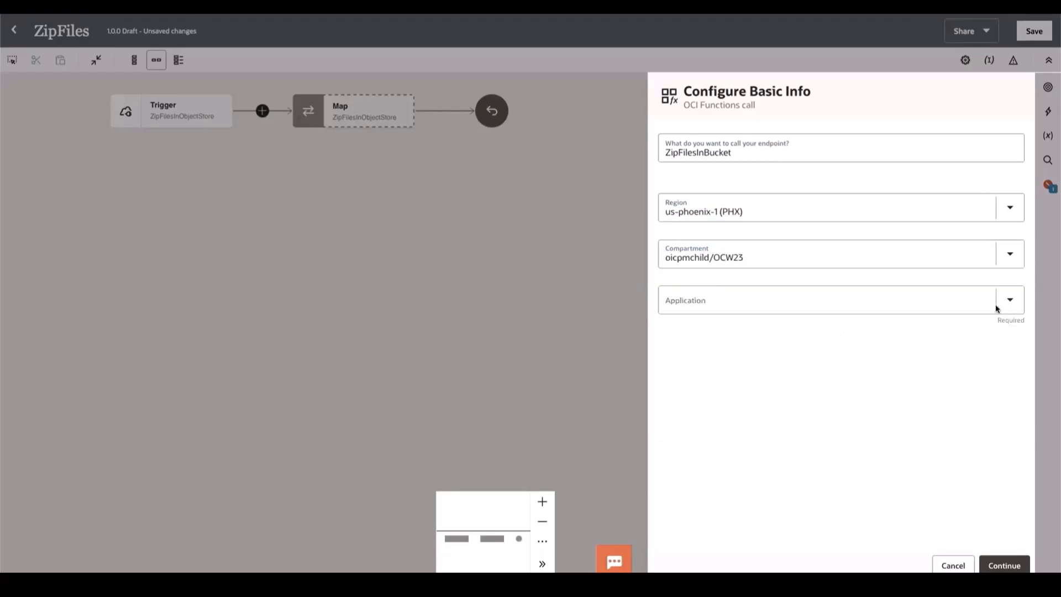
click(997, 306)
click(766, 348)
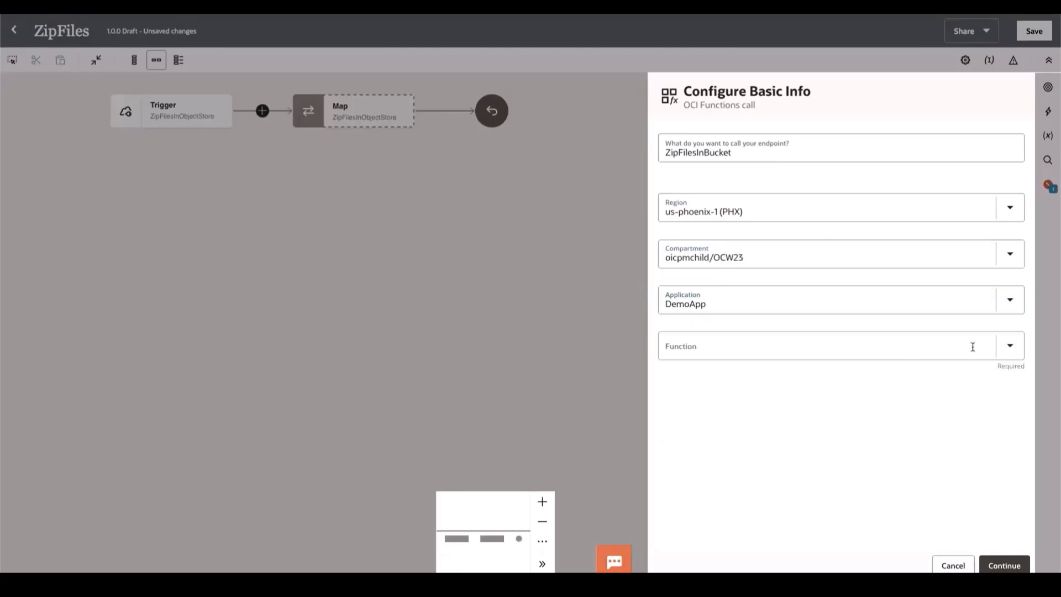
click(1019, 351)
click(763, 396)
click(988, 566)
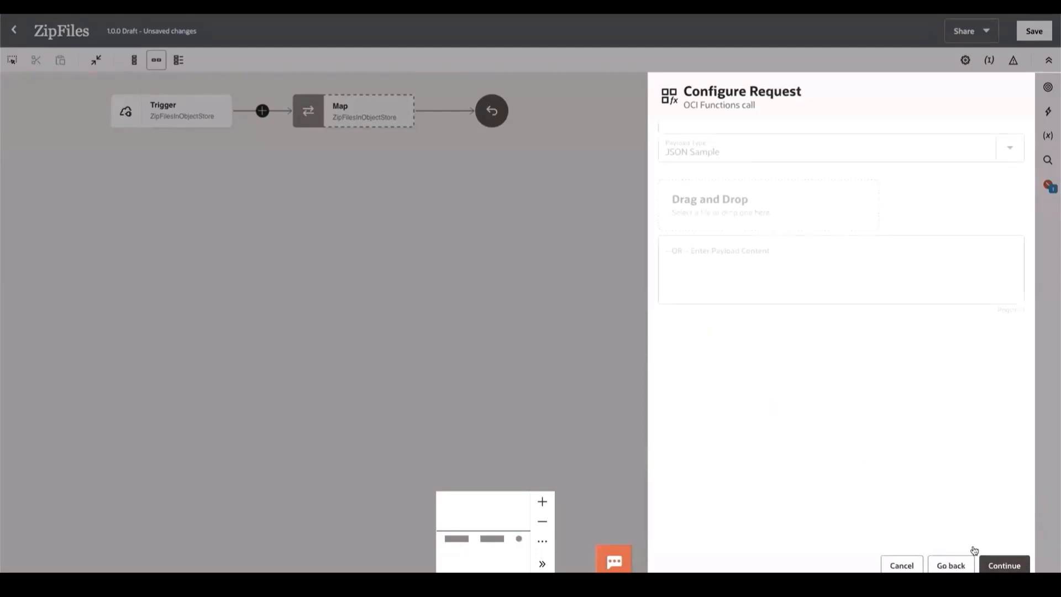
- Paste the JSON sample with the compartment, region, source, target and overwrite fields as the request payload and proceed to the response configuration
click(705, 261)
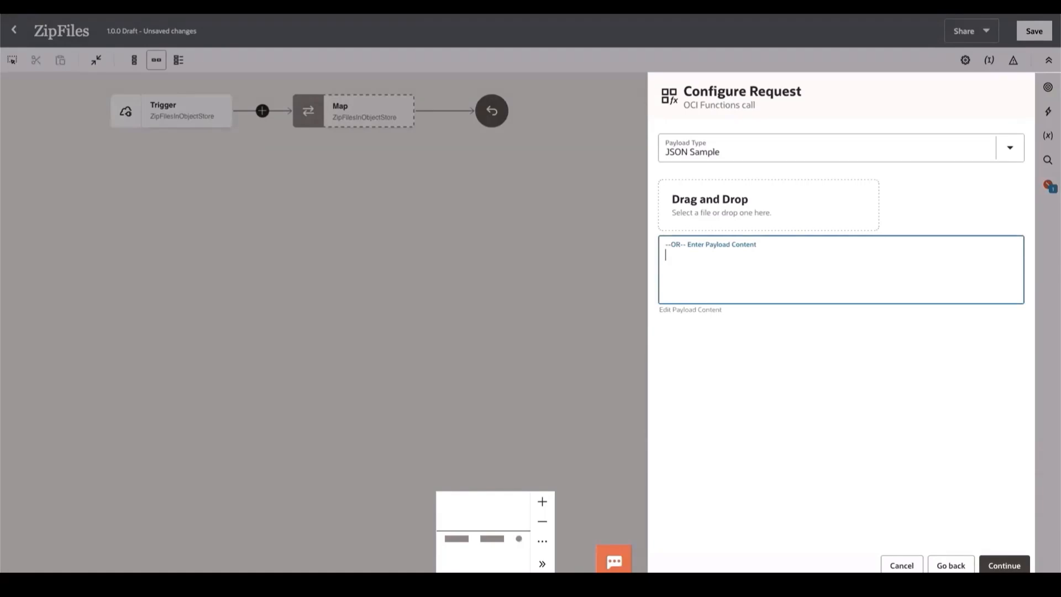
key(super+Tab)
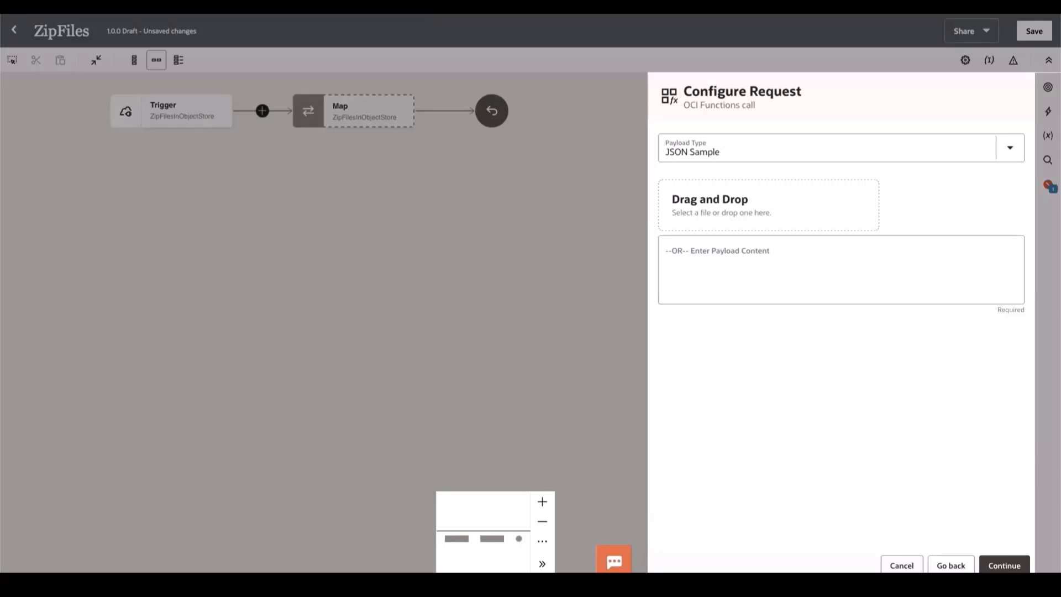
click(706, 269)
key(ctrl+v)
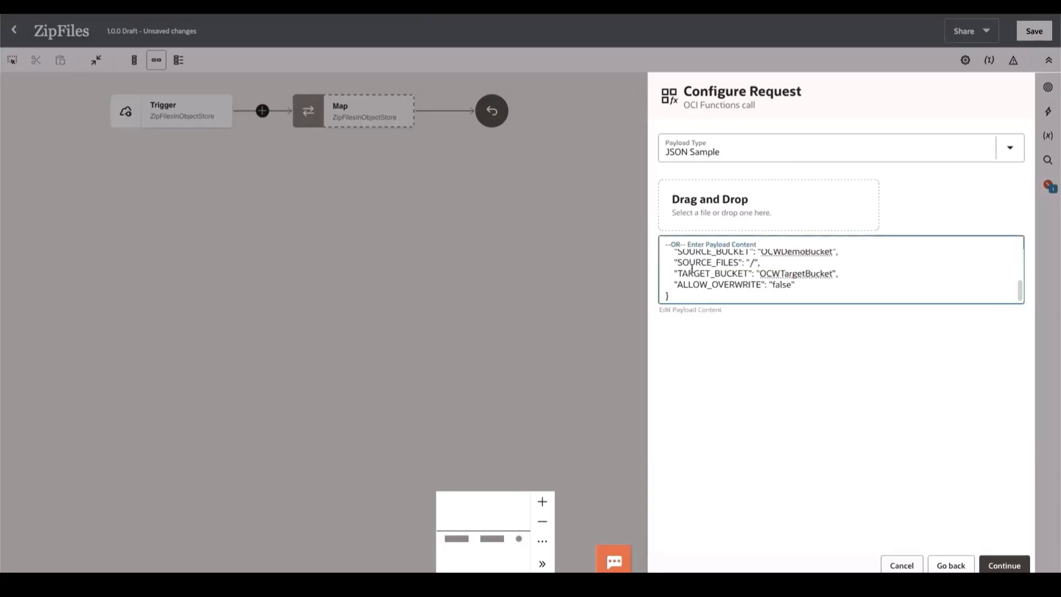
scroll(783, 271, up, 3)
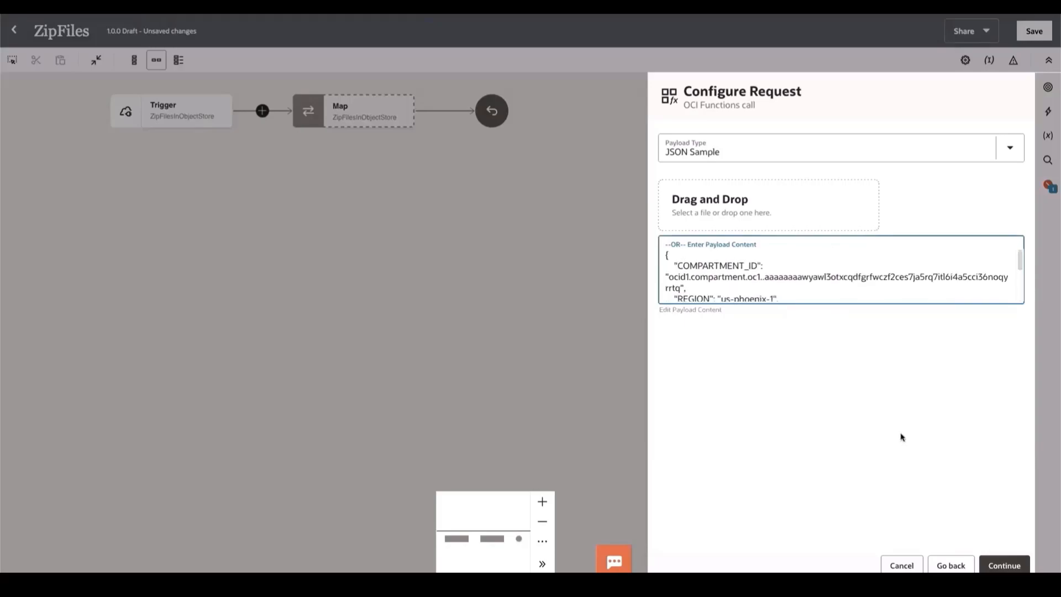
click(1001, 566)
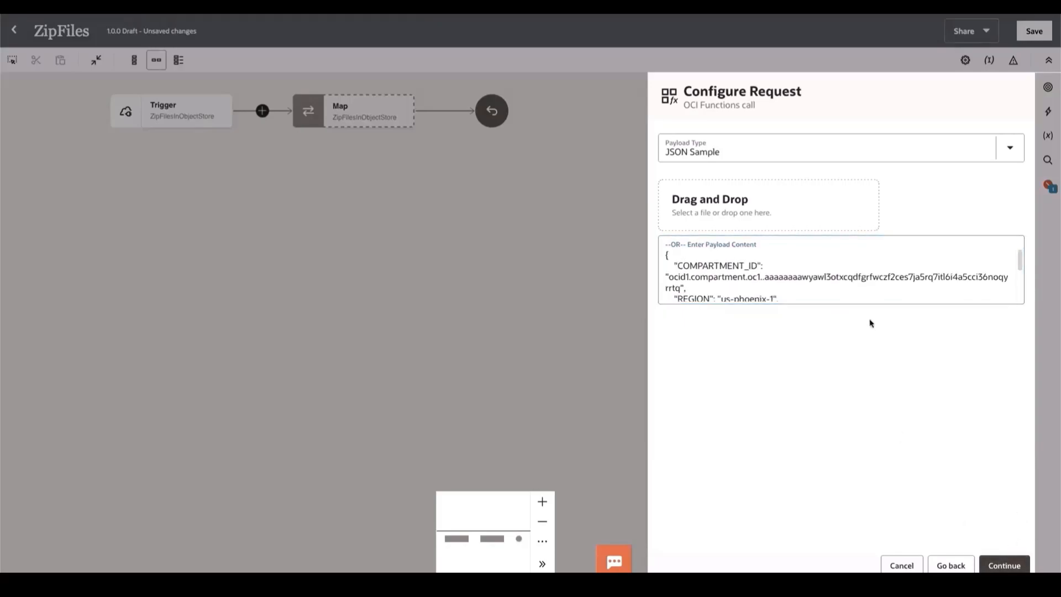
click(997, 563)
- Paste the JSON sample of the zip result as the function's response payload and finish the OCI Function configuration
click(729, 270)
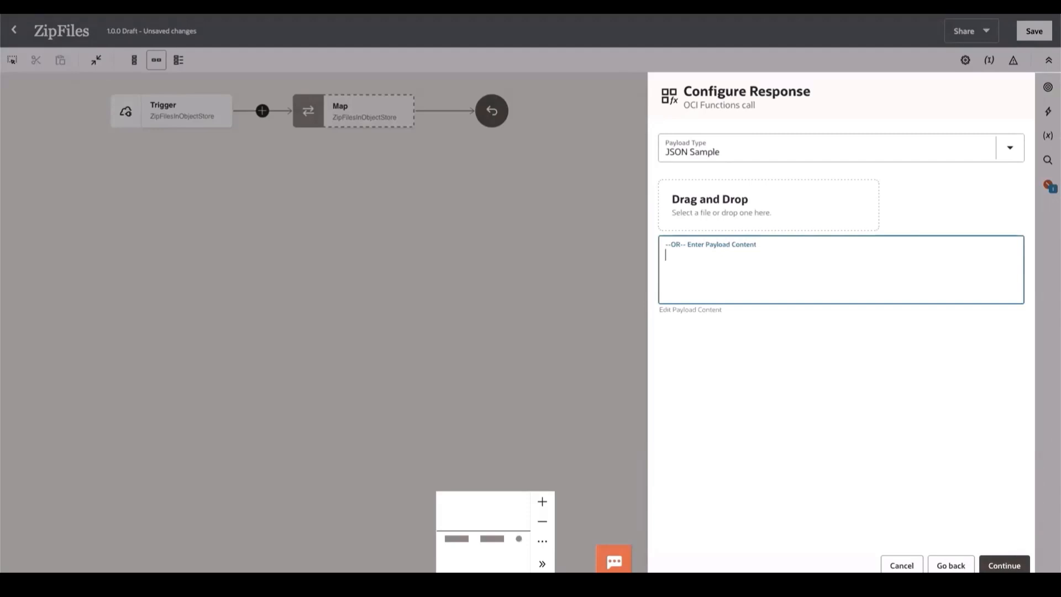
key(alt+Tab)
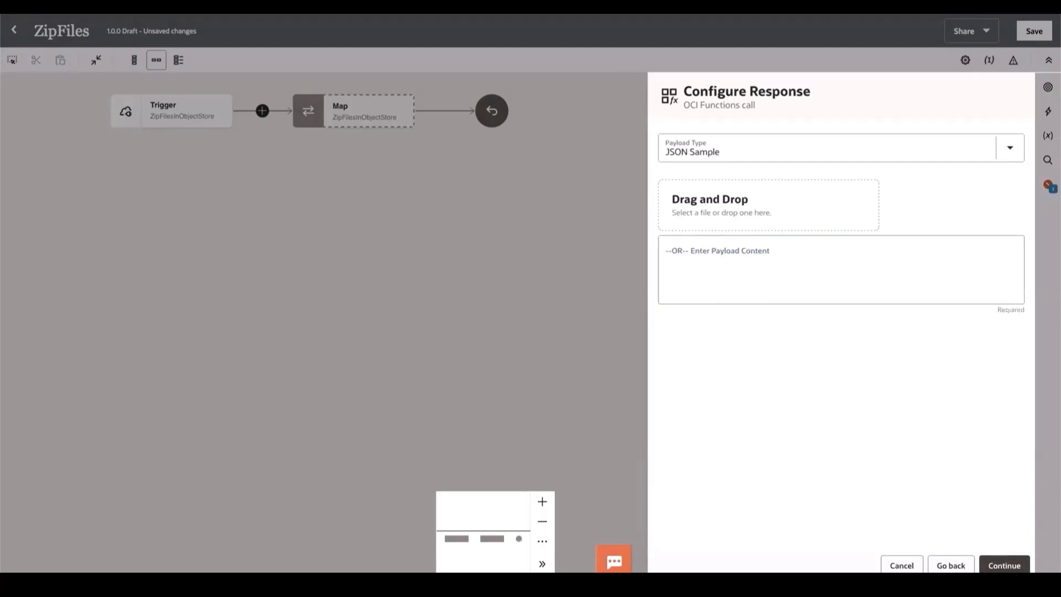
click(677, 261)
key(ctrl+v)
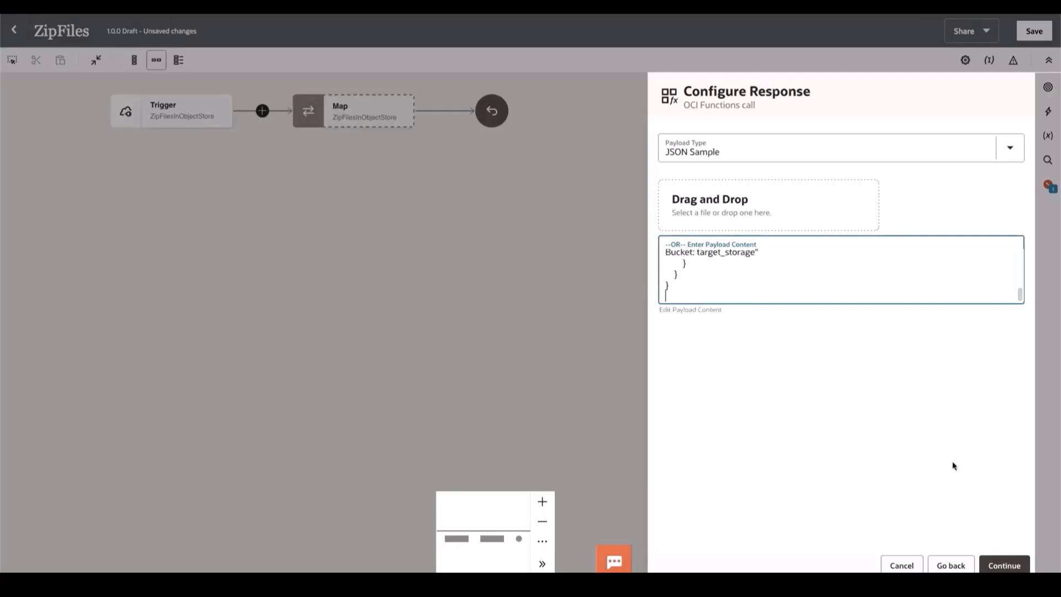
key(BackSpace)
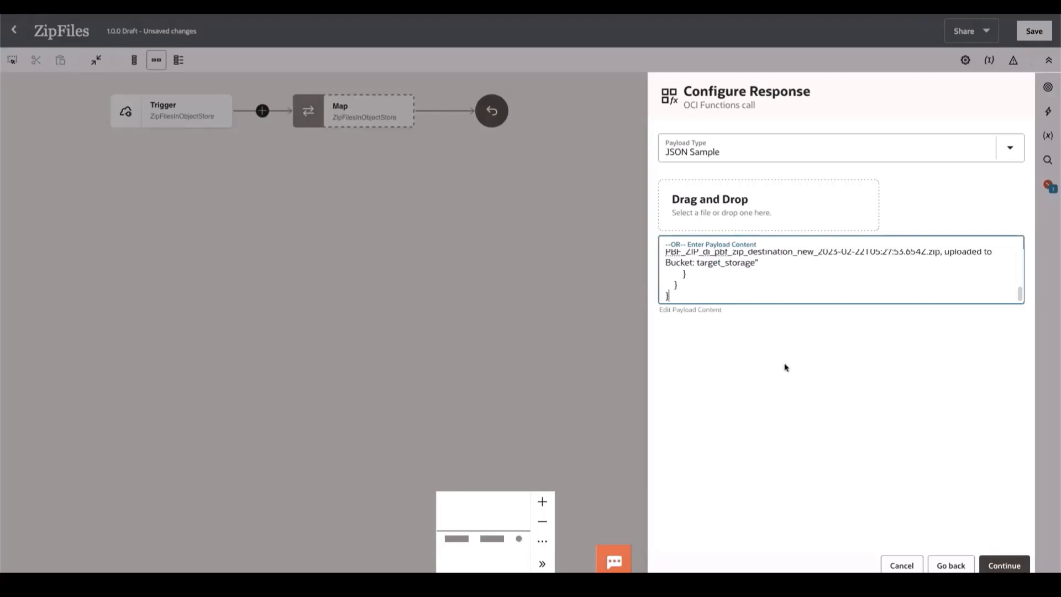
click(1003, 566)
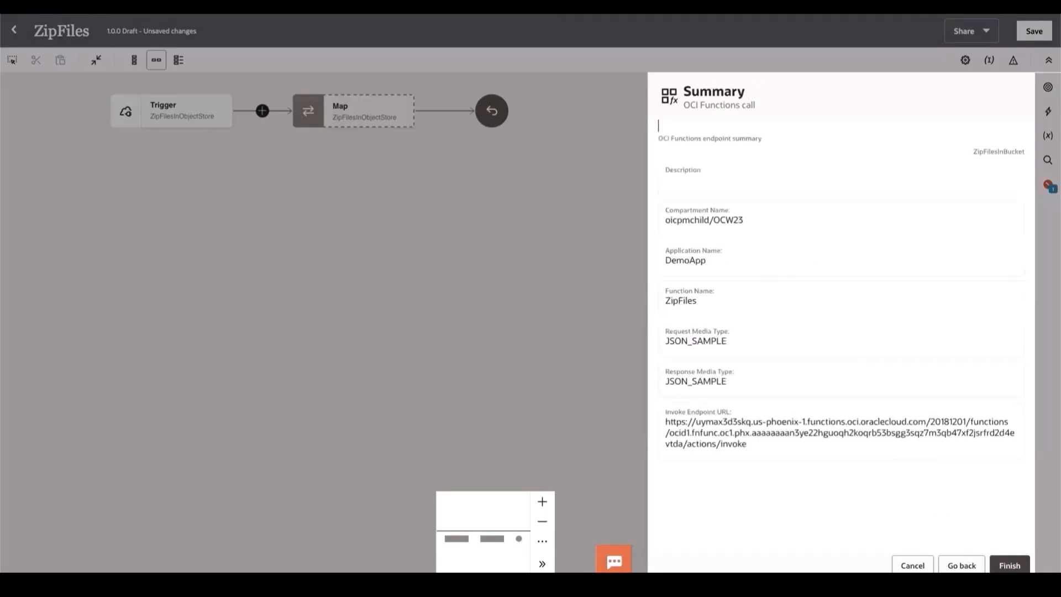
click(1010, 565)
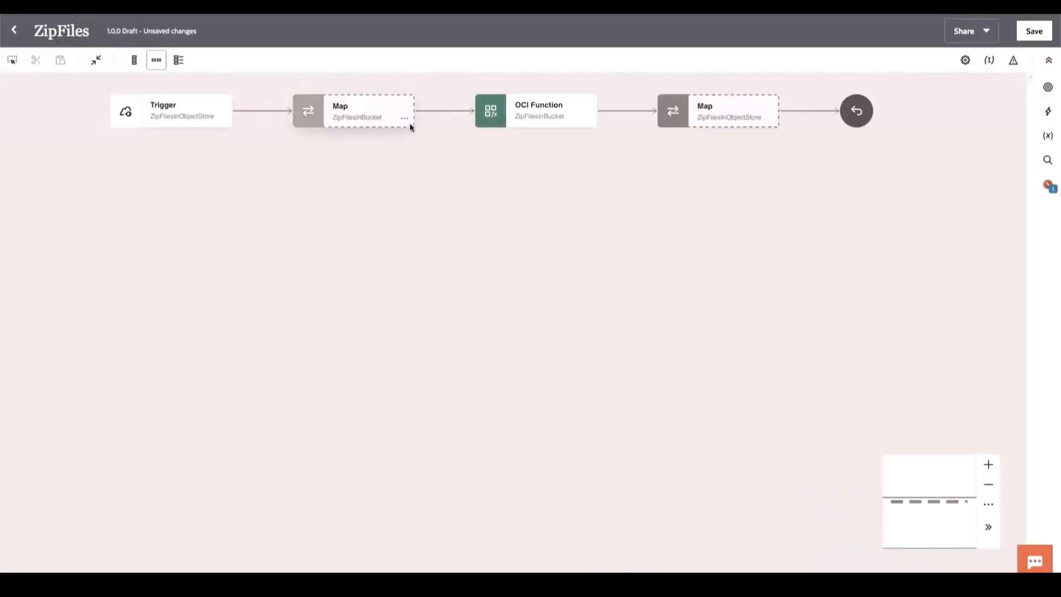
- Open the map to ZipFilesInBucket and map the COMPARTMENT ID, REGION and SOURCE BUCKET query parameters to the same-named request fields
click(403, 118)
click(422, 143)
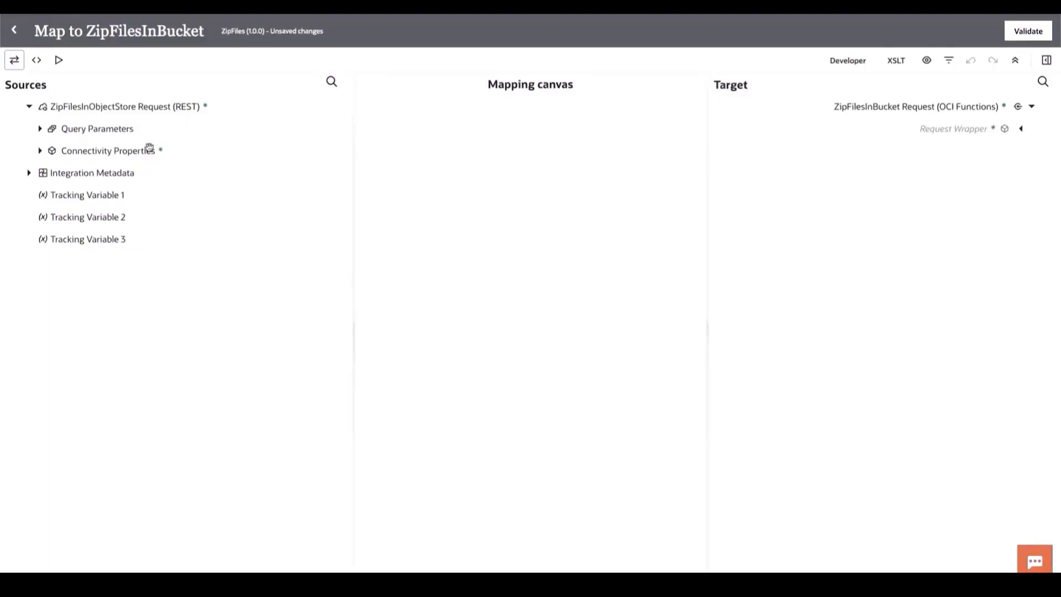
click(40, 129)
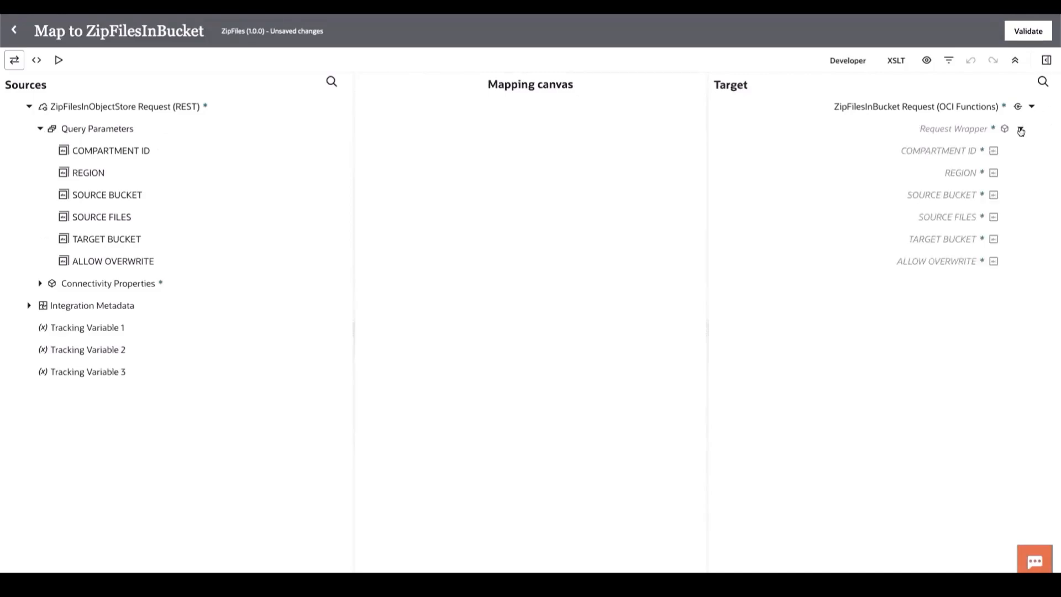
drag(108, 152, 834, 154)
drag(219, 173, 931, 173)
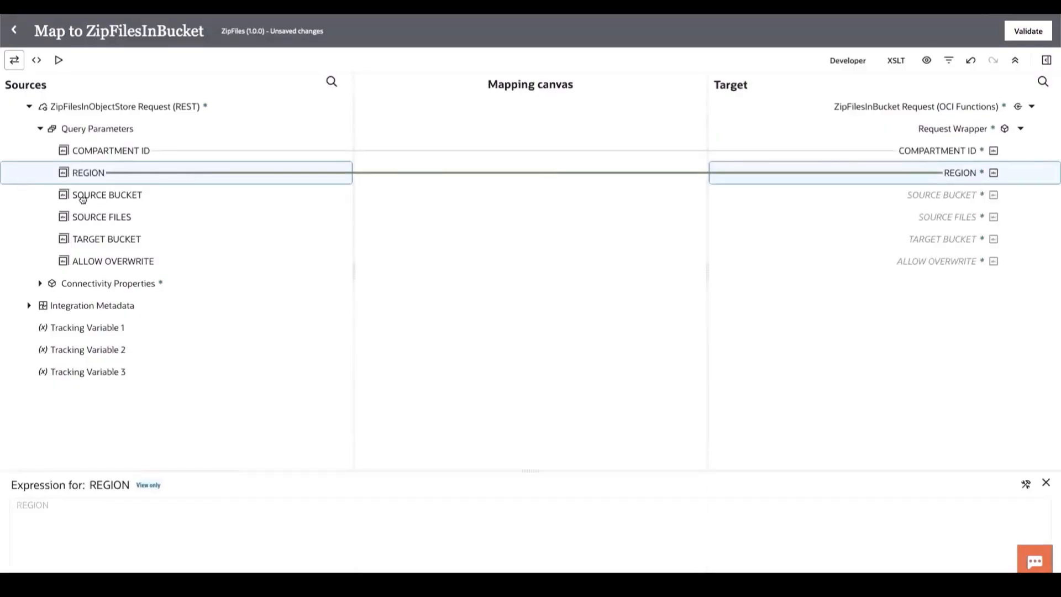
drag(83, 197, 802, 190)
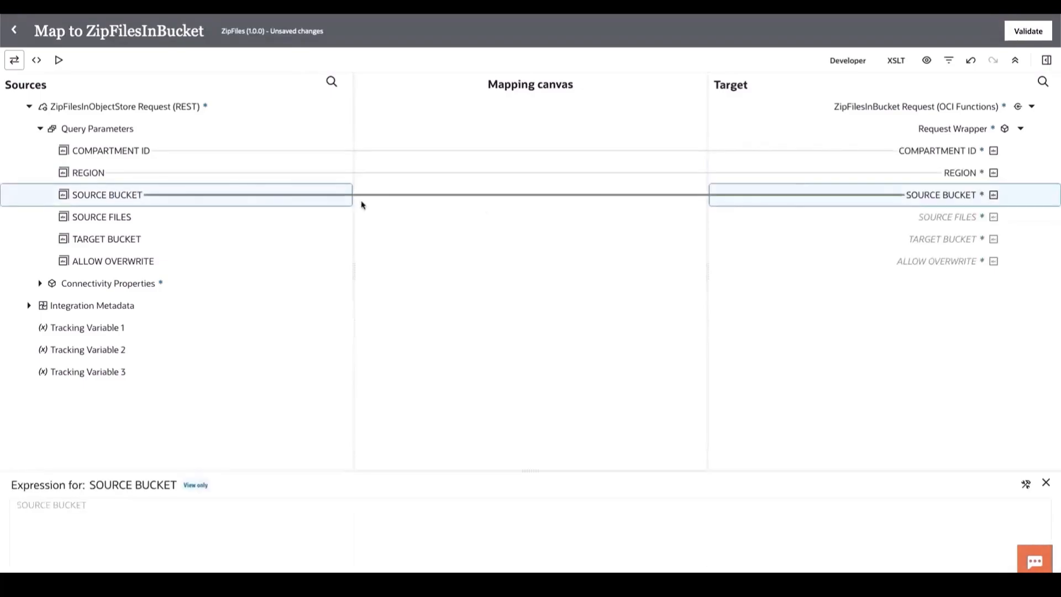
- Map SOURCE FILES, TARGET BUCKET and ALLOW OVERWRITE to the same-named request fields, then validate the map and return to the integration
drag(105, 220, 848, 201)
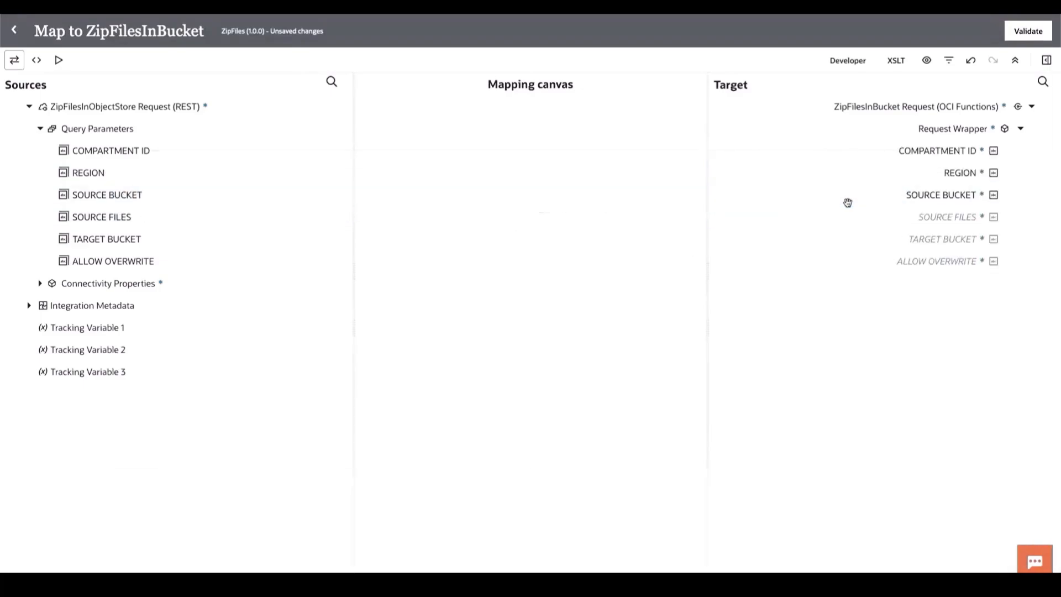
drag(123, 209, 900, 214)
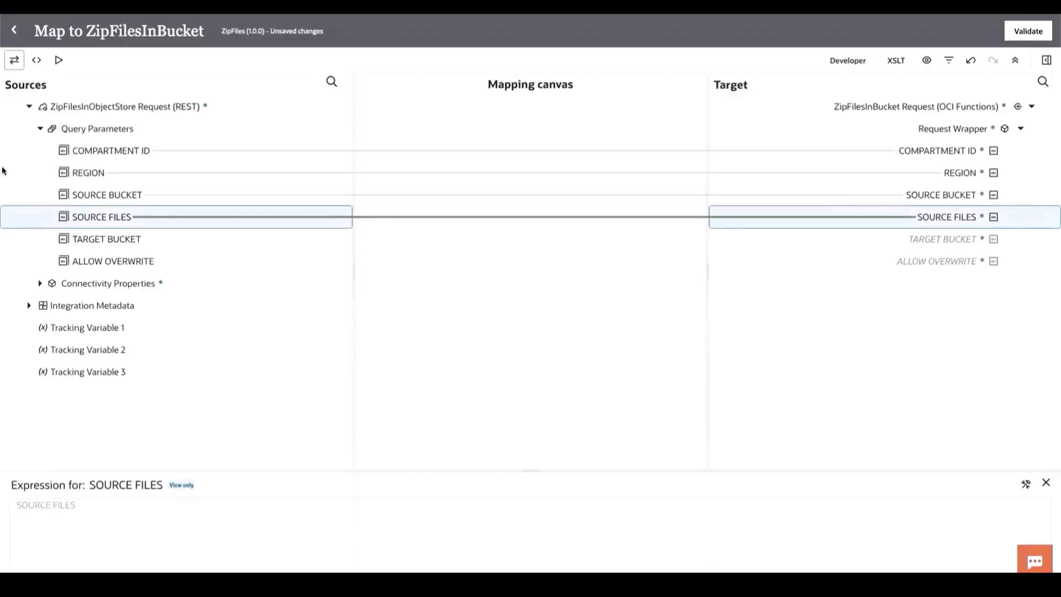
drag(138, 244, 897, 238)
drag(133, 261, 784, 280)
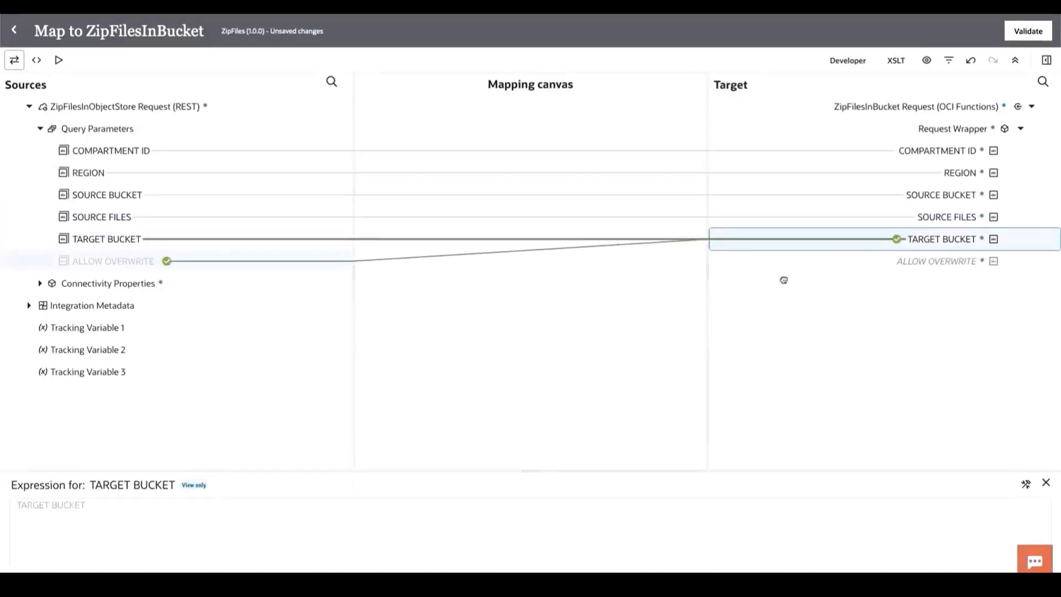
drag(871, 280, 912, 261)
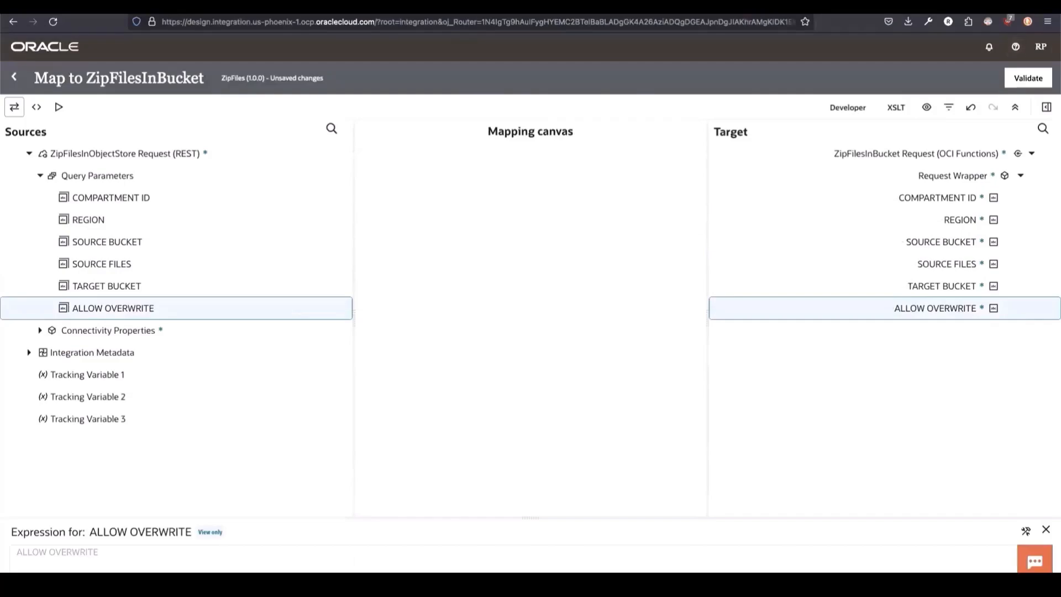
click(1022, 36)
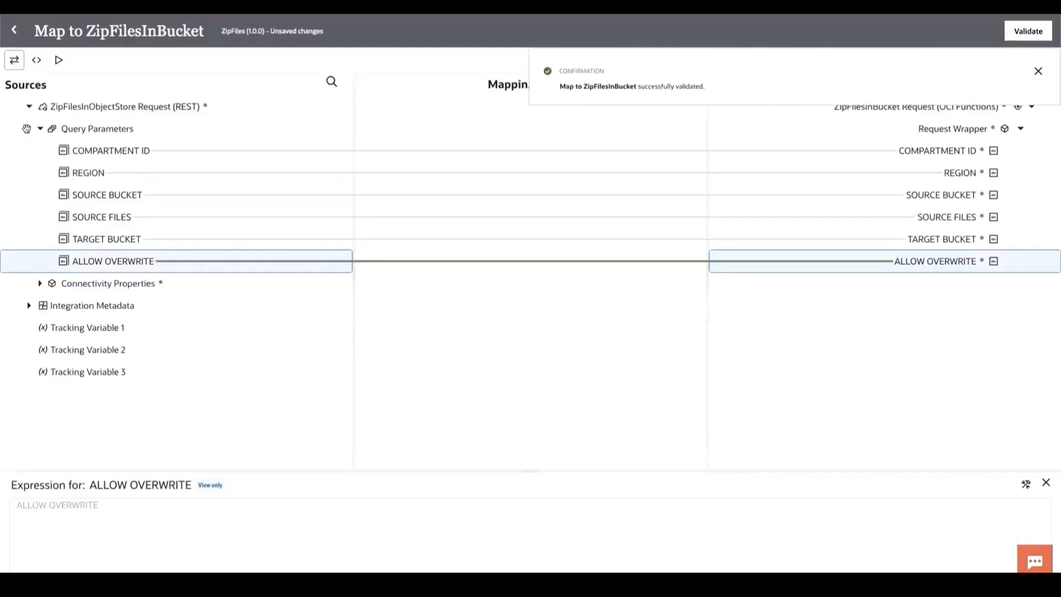
click(14, 30)
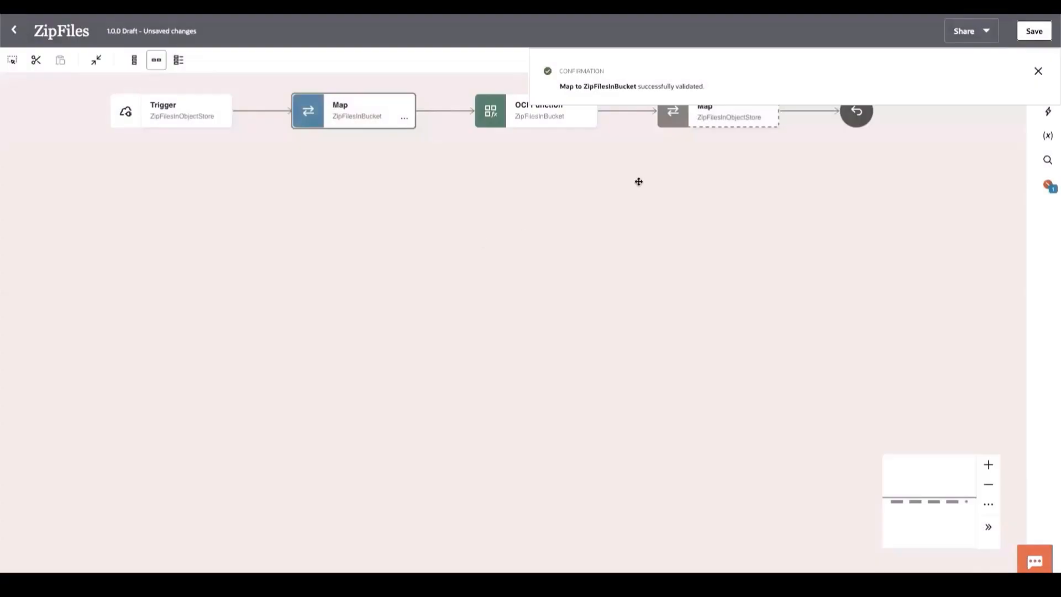
- Open the map to ZipFilesInObjectStore and map Message, Status and Code from the ZipFilesInBucket response to the same-named response fields
click(768, 118)
click(789, 148)
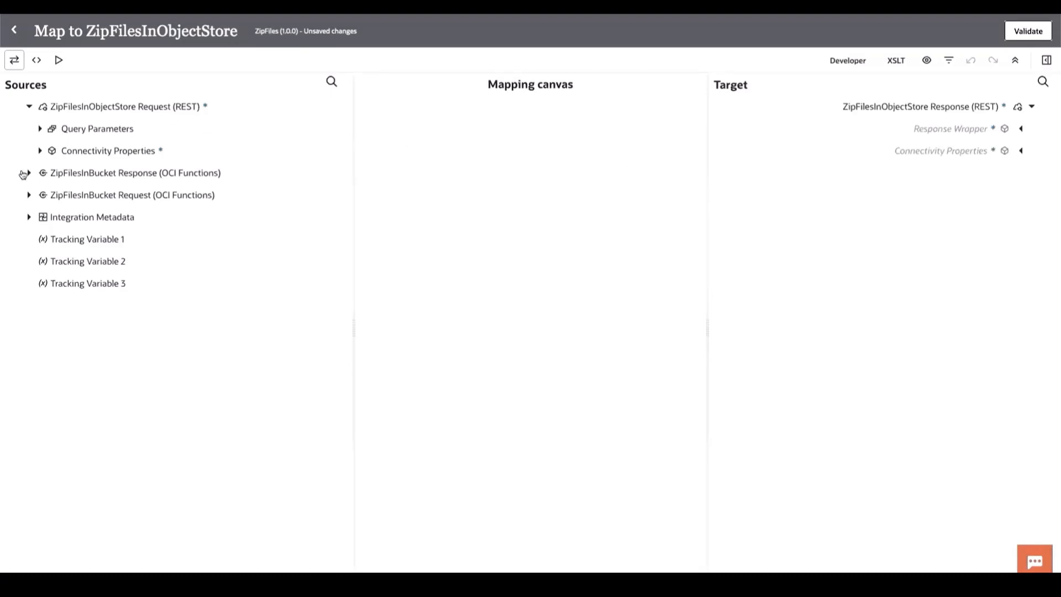
click(30, 173)
click(36, 195)
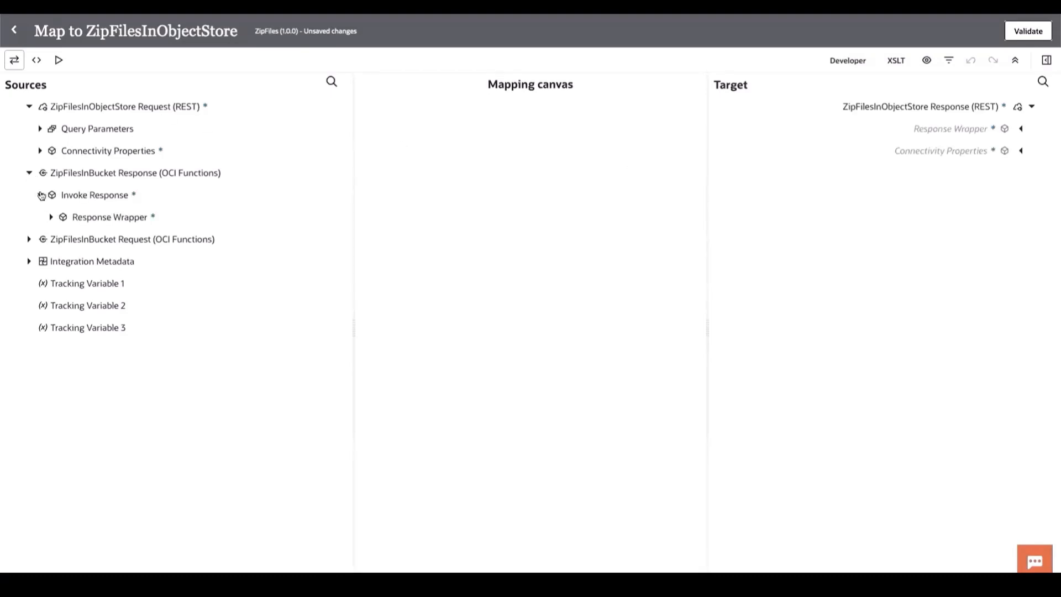
click(51, 218)
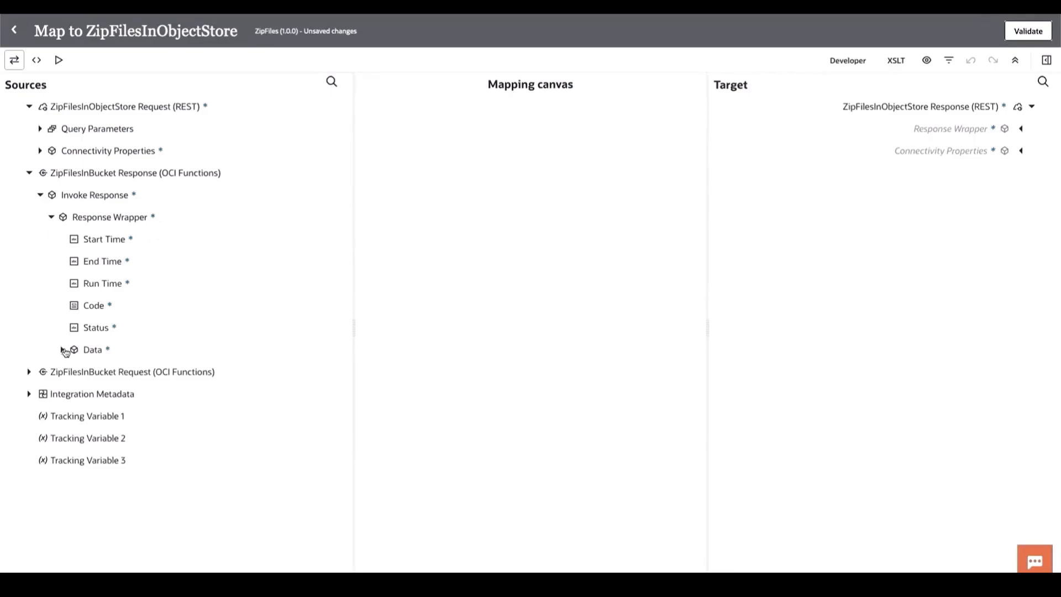
click(72, 374)
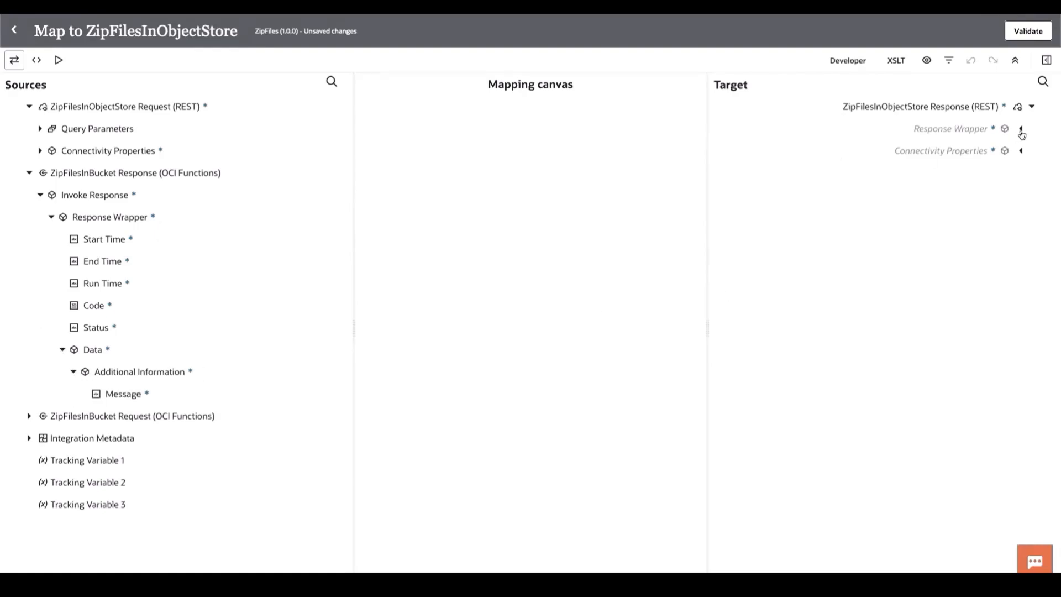
click(1022, 131)
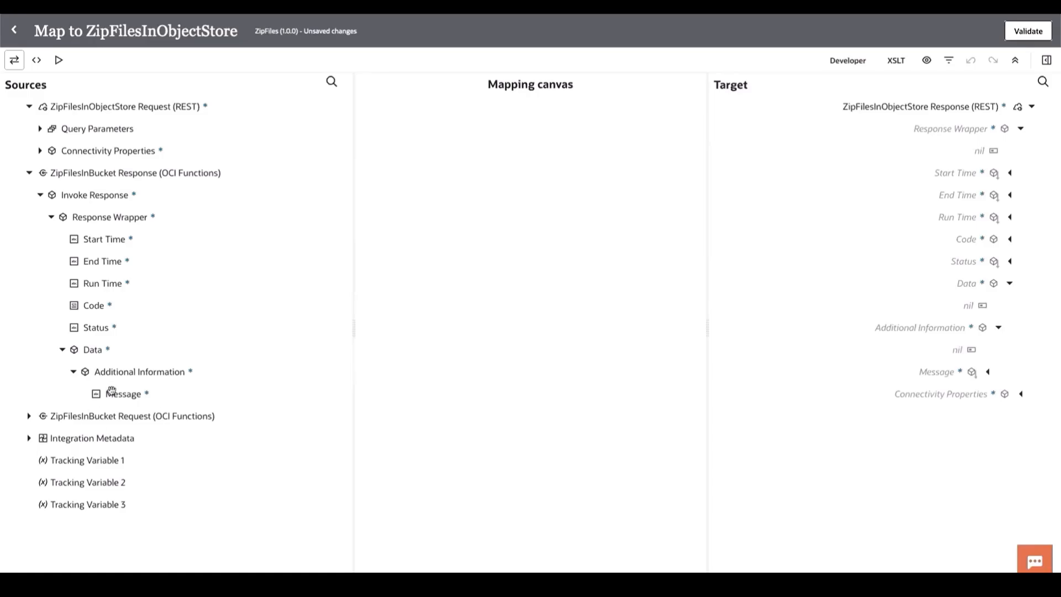
drag(110, 394, 909, 372)
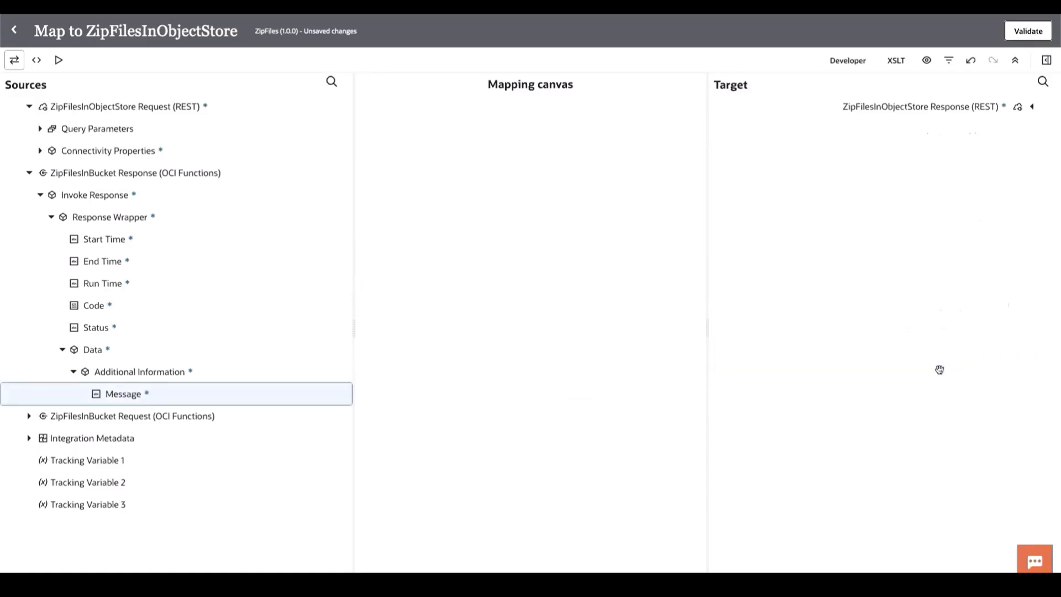
drag(104, 330, 968, 271)
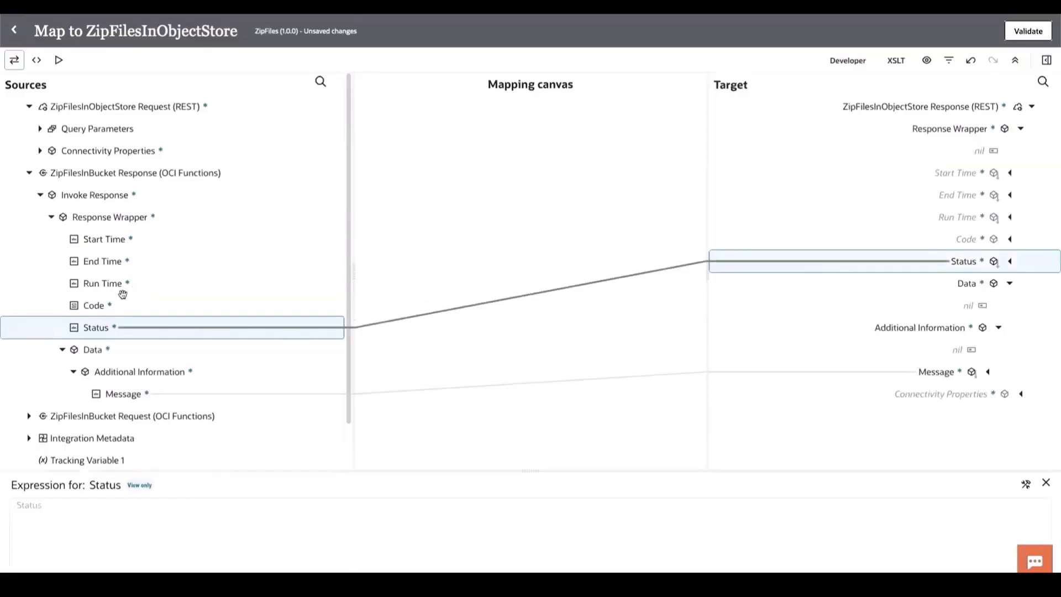
drag(109, 305, 897, 239)
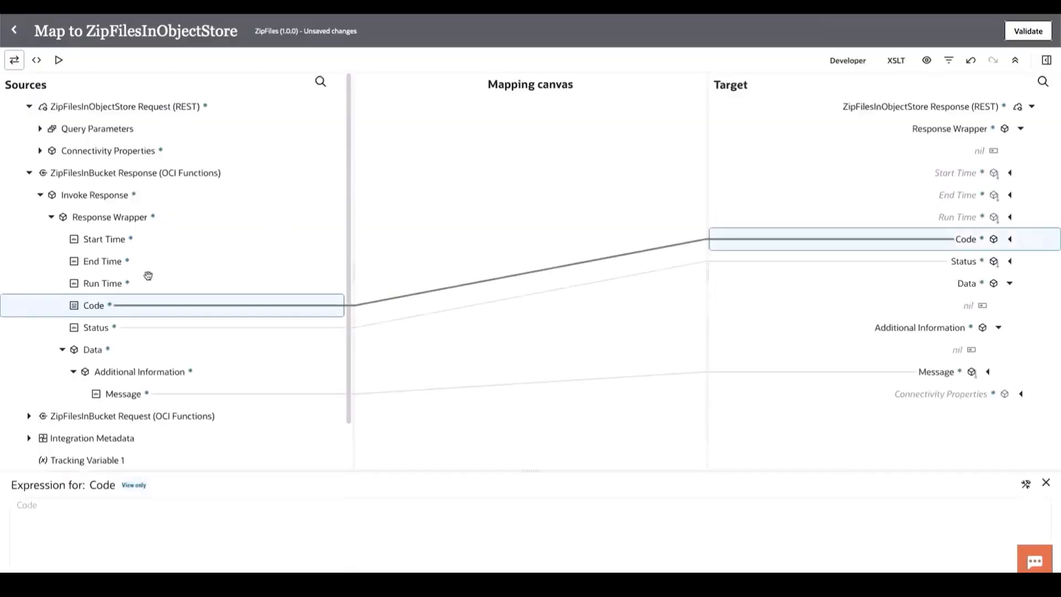
- Map Run Time, End Time and Start Time to the same-named response fields, then validate the map and save the integration
drag(119, 282, 902, 209)
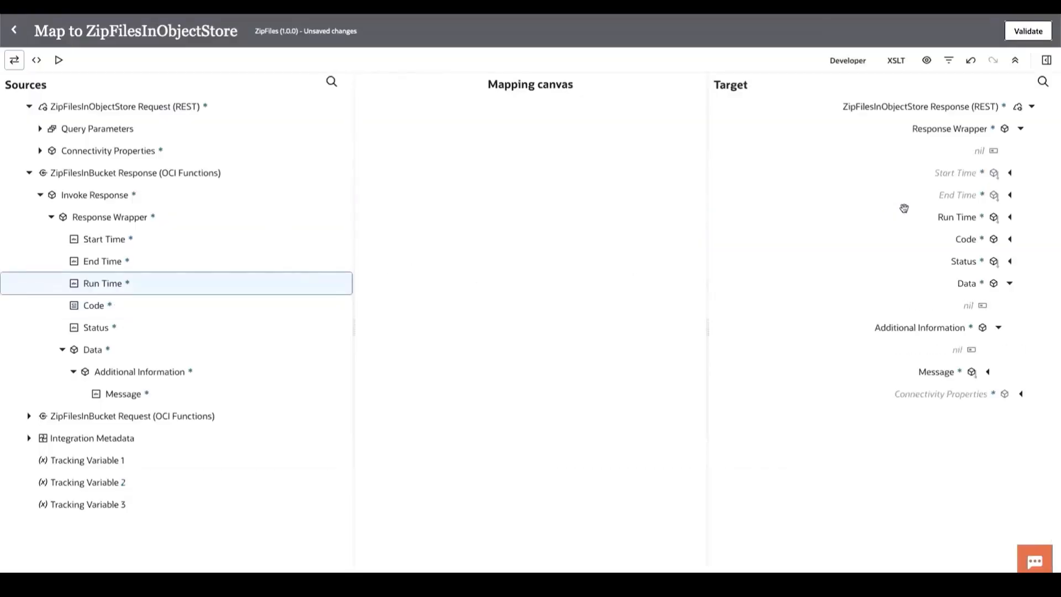
drag(218, 252, 933, 191)
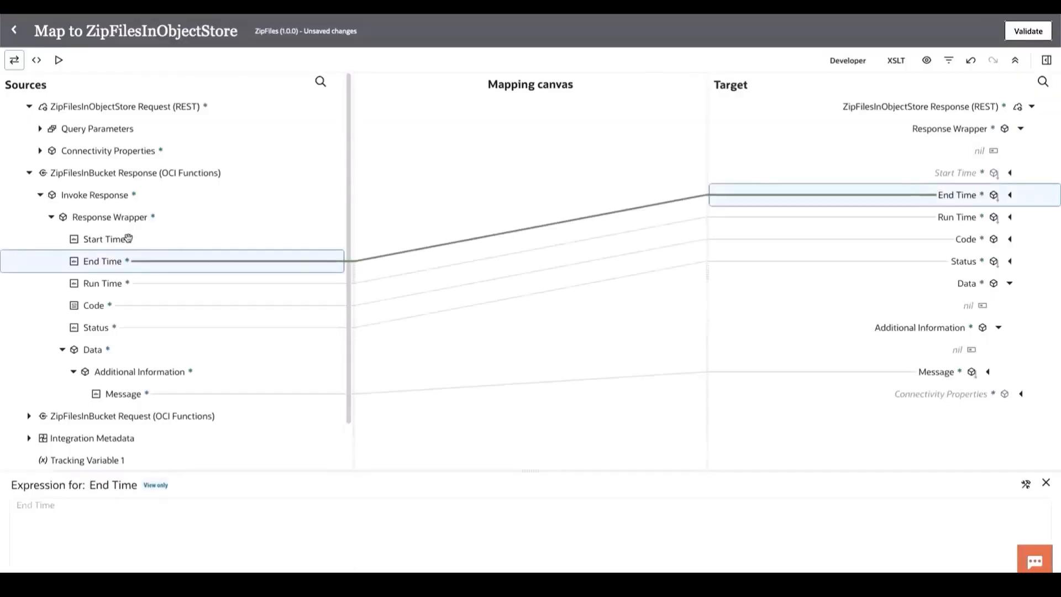
drag(128, 238, 893, 171)
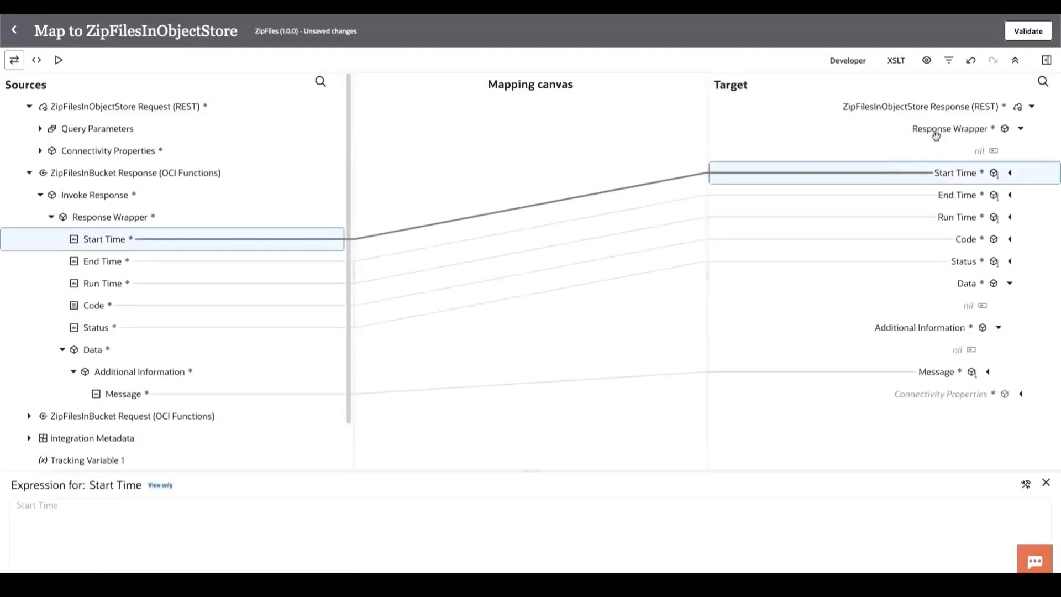
click(1035, 37)
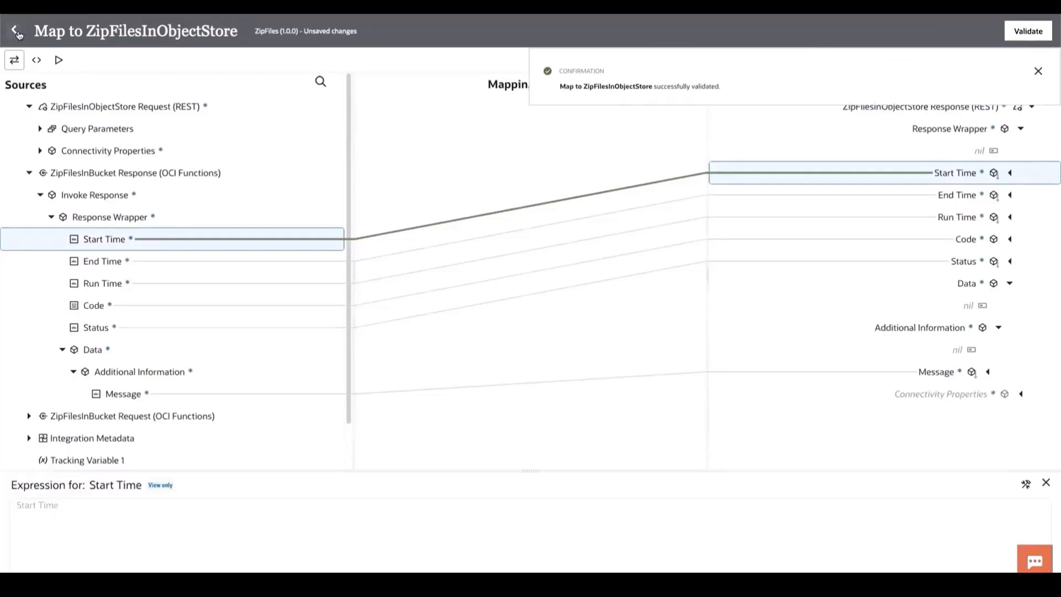
click(15, 30)
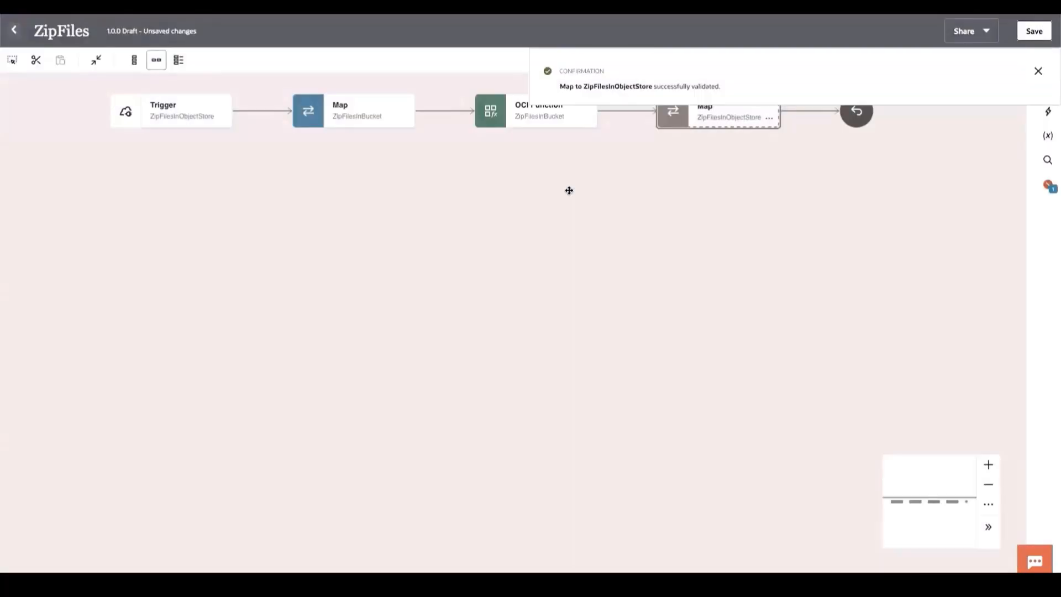
click(1029, 32)
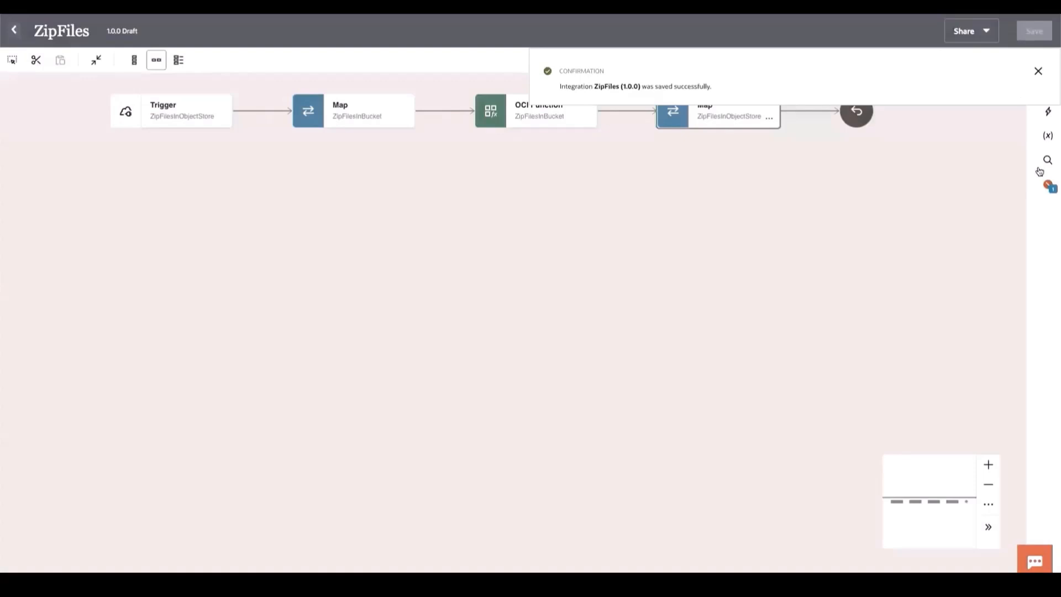
- Assign SOURCE_BUCKET as the primary business identifier and TARGET_BUCKET as the second one, then save and close the integration
click(1046, 187)
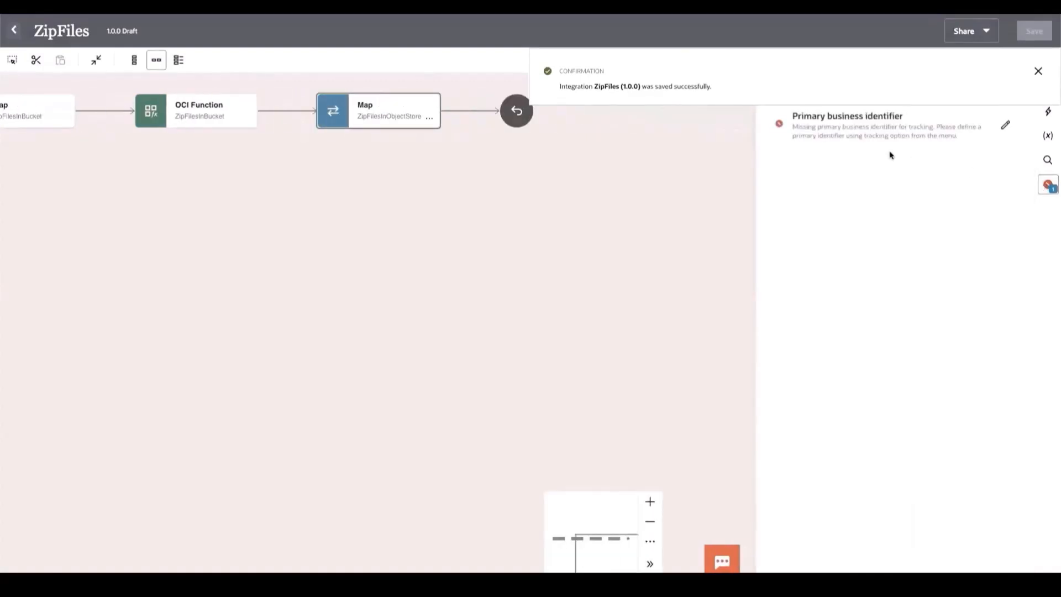
click(1004, 126)
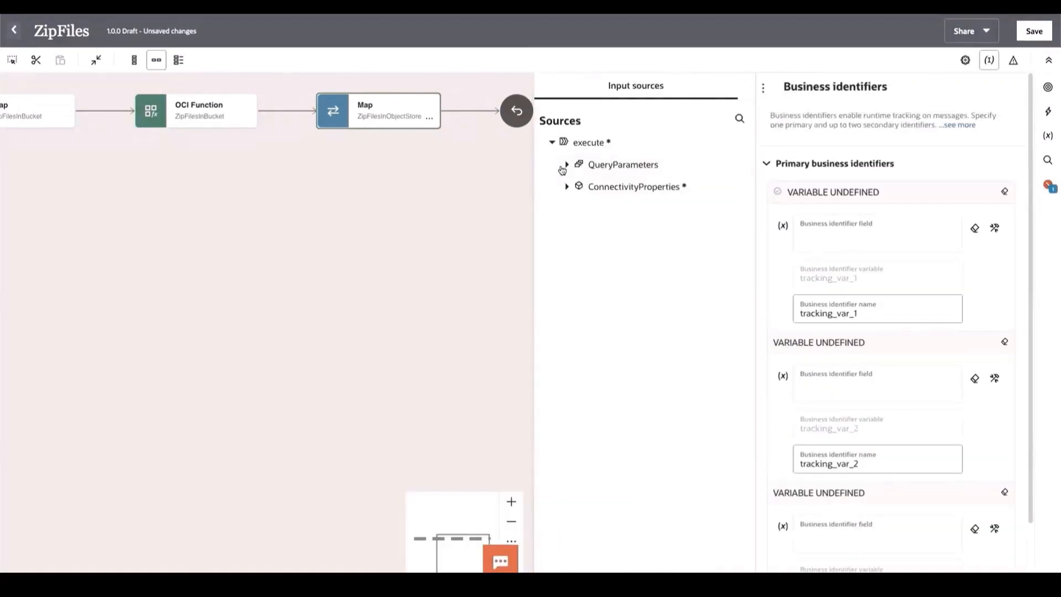
click(567, 166)
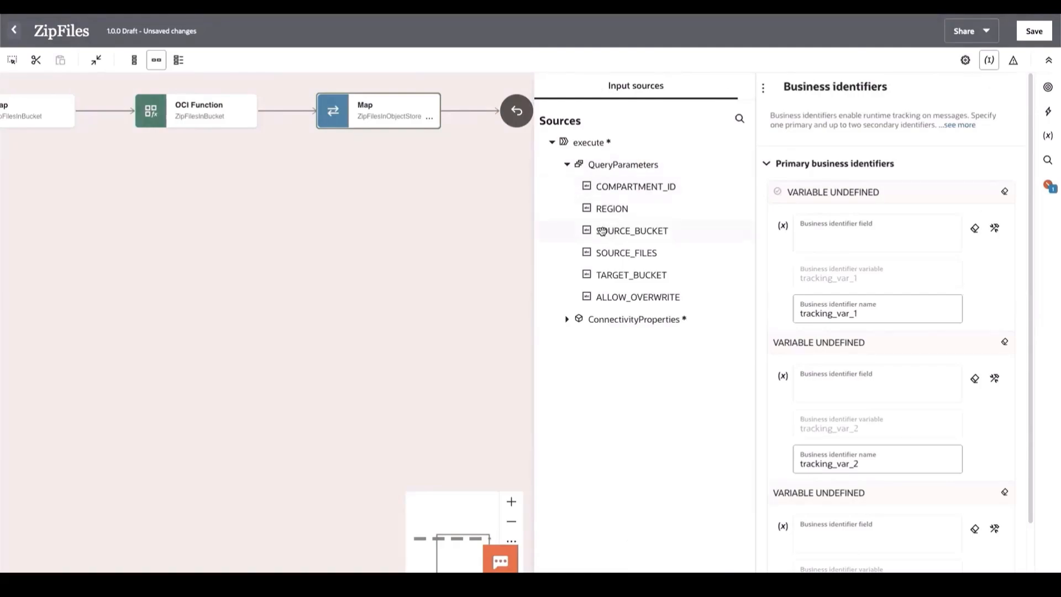
drag(602, 231, 869, 229)
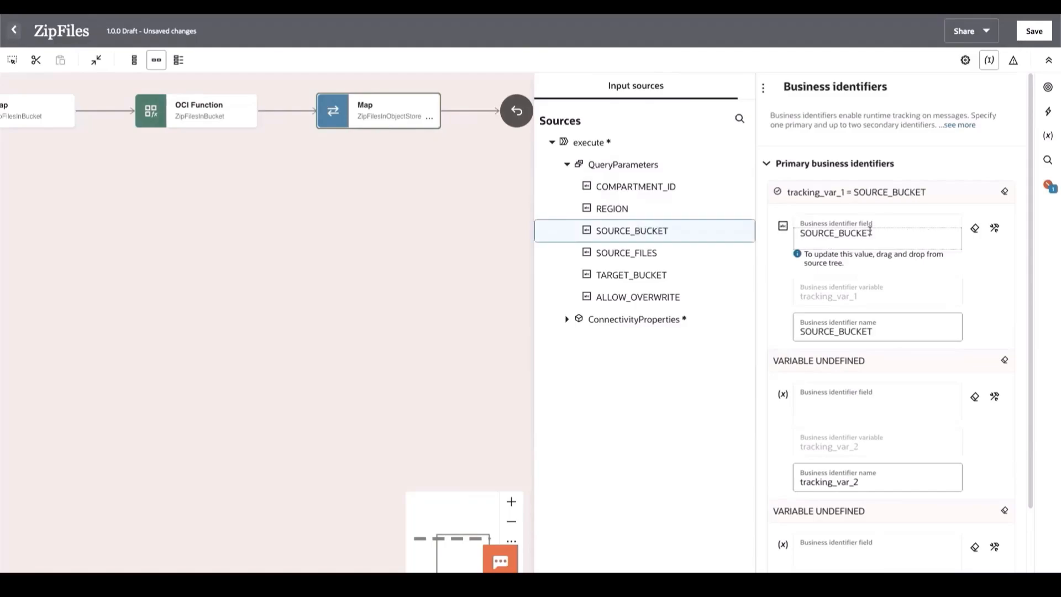
drag(601, 275, 876, 414)
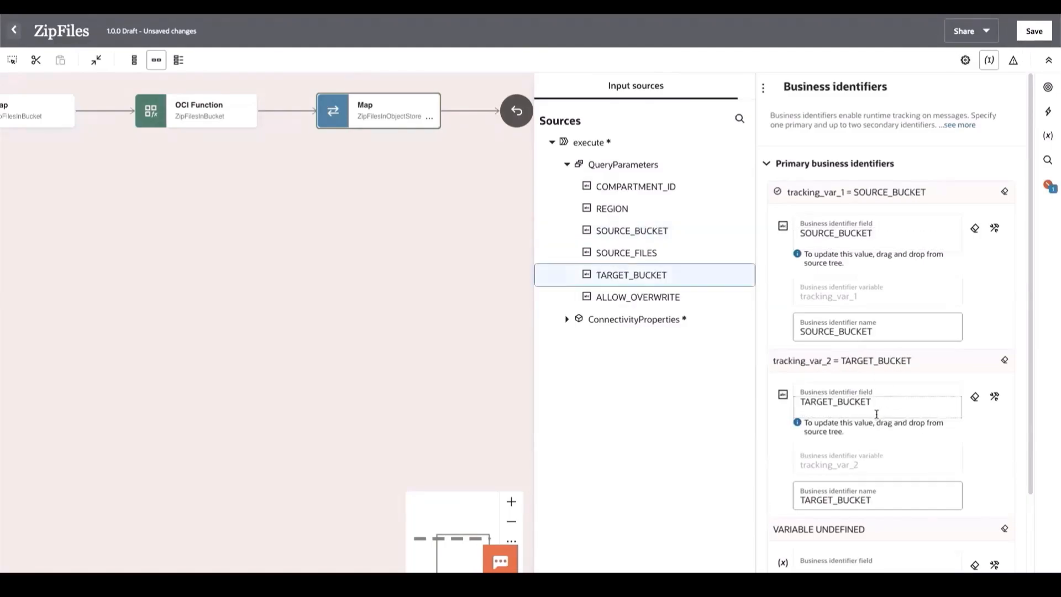
click(1032, 31)
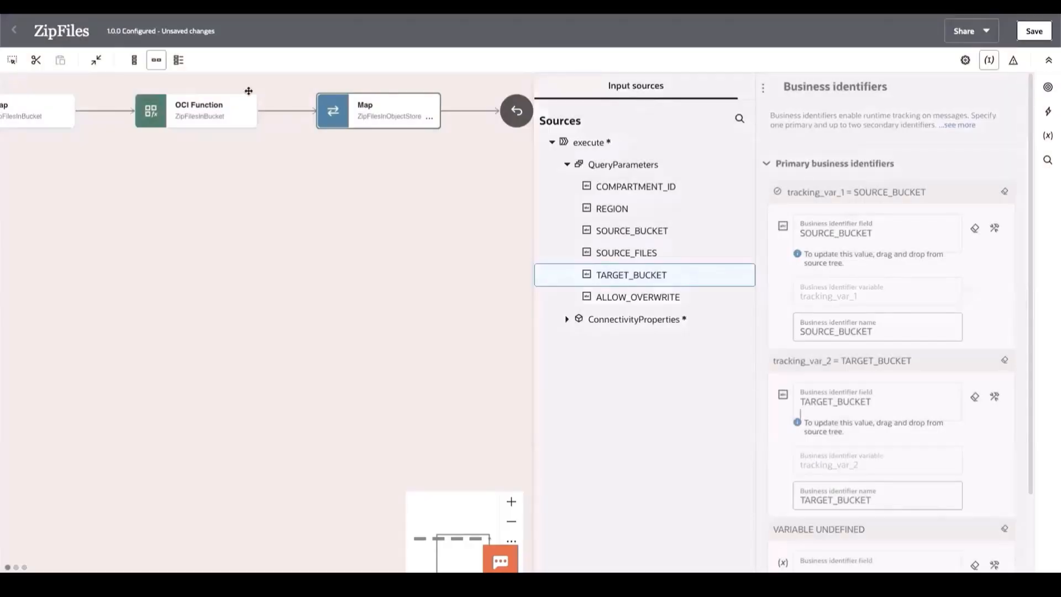
click(12, 31)
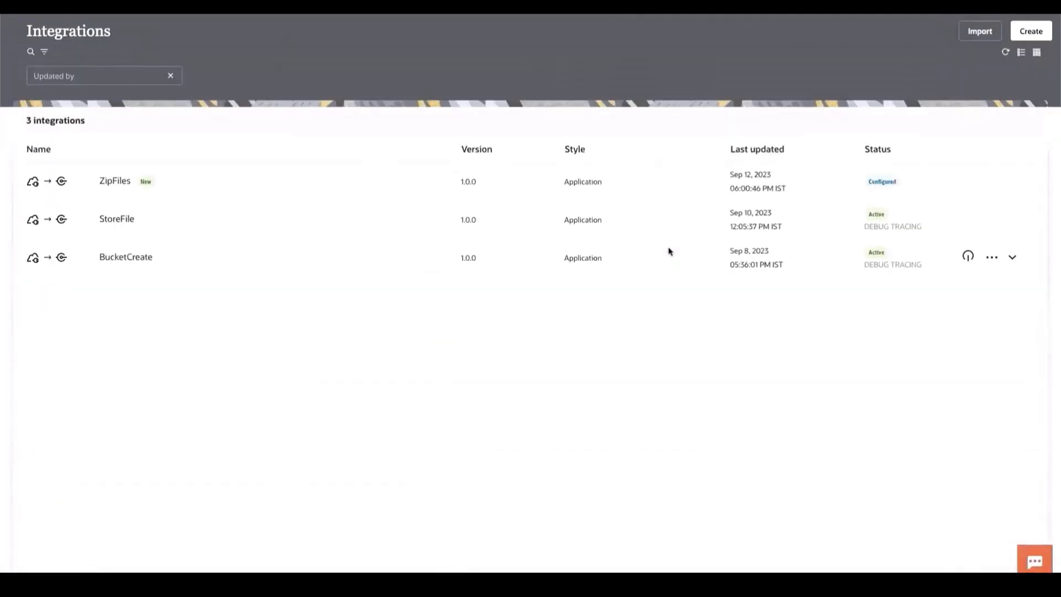
- Activate the ZipFiles integration with the Debug tracing level and refresh the integrations list
click(970, 181)
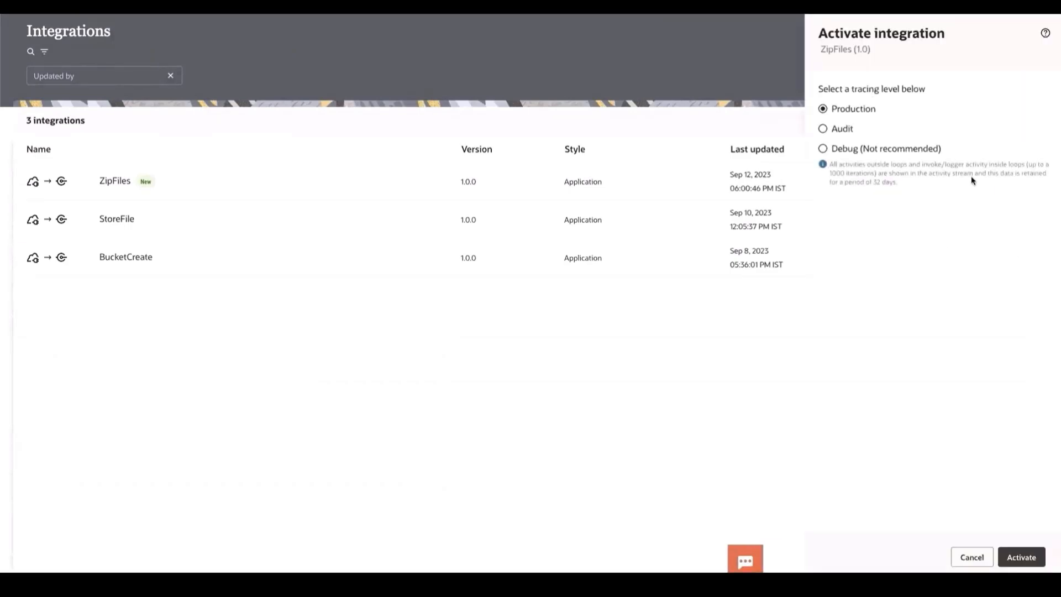
click(837, 147)
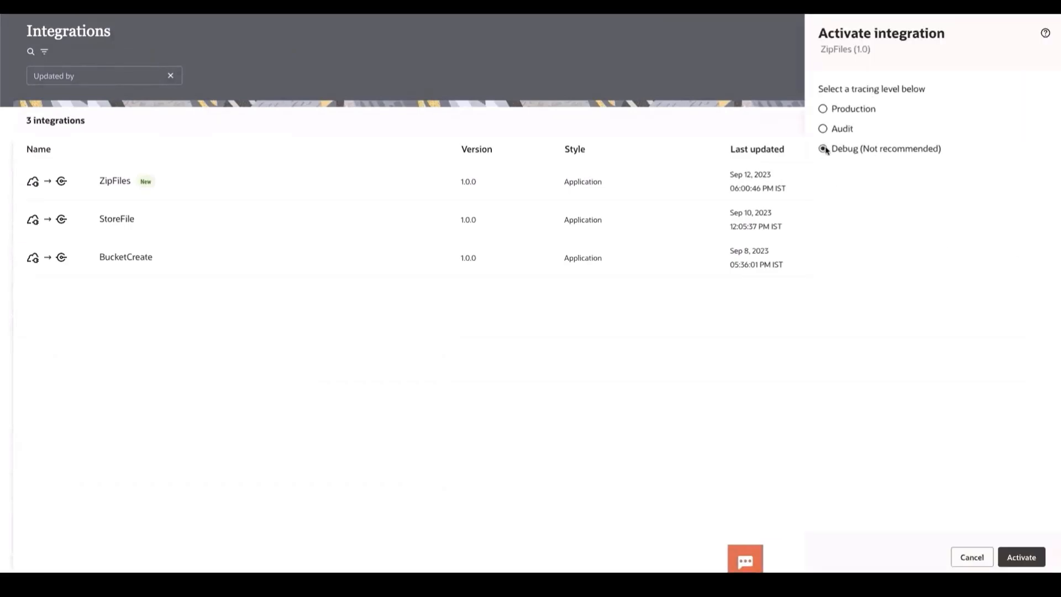
click(1022, 560)
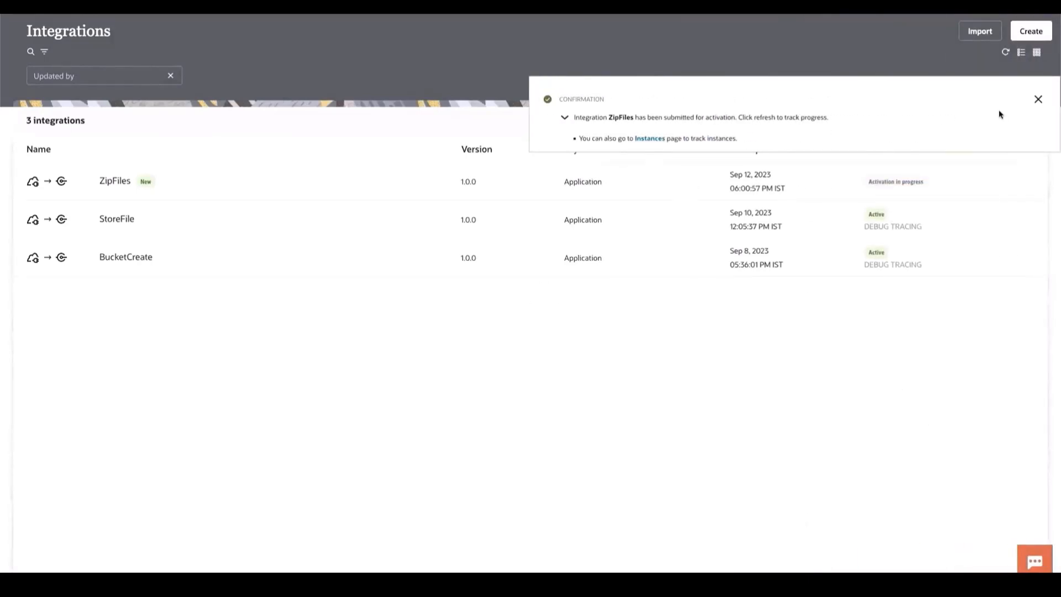
click(1039, 99)
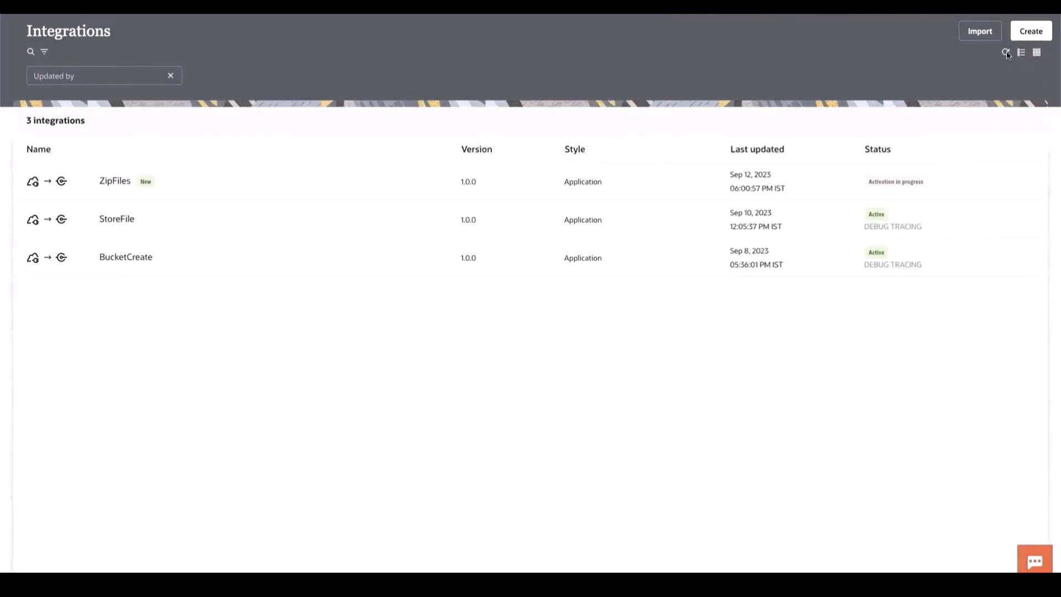
click(1006, 53)
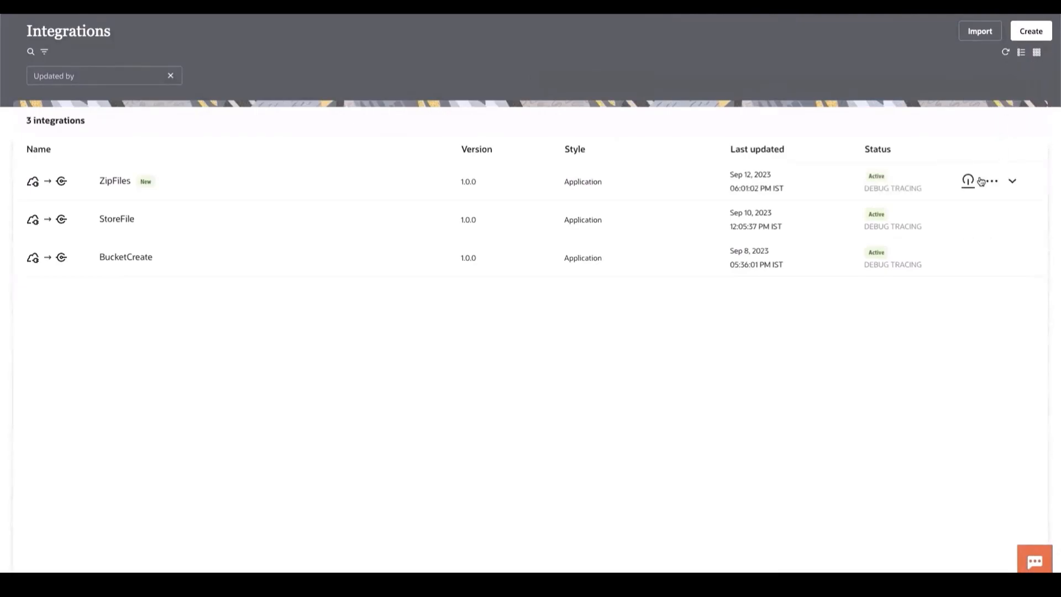
- Open the run page of ZipFiles, review its URI parameters and check the objects in OCWTargetBucket
click(993, 181)
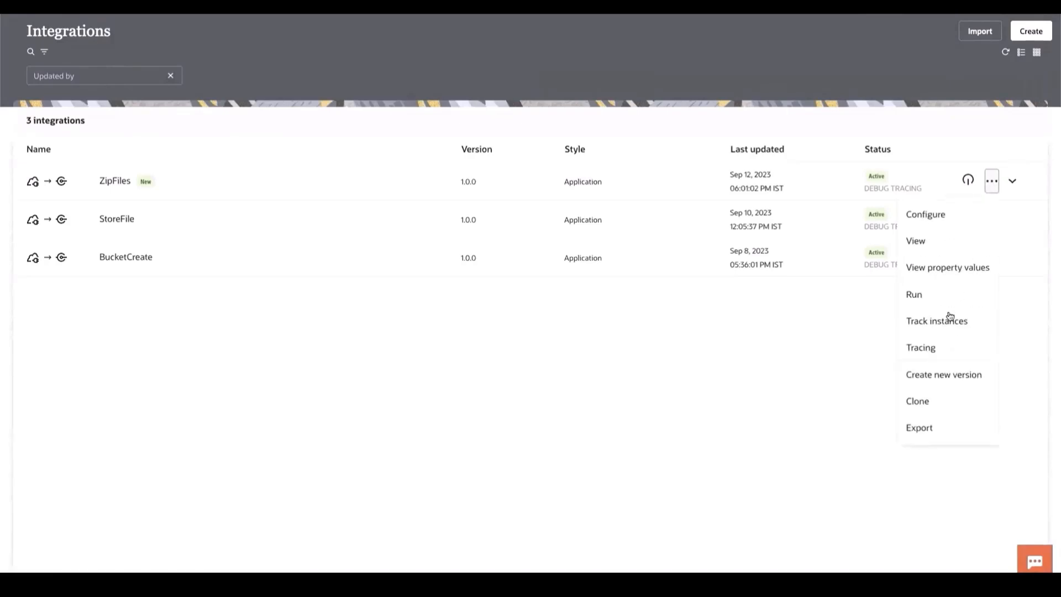
click(925, 297)
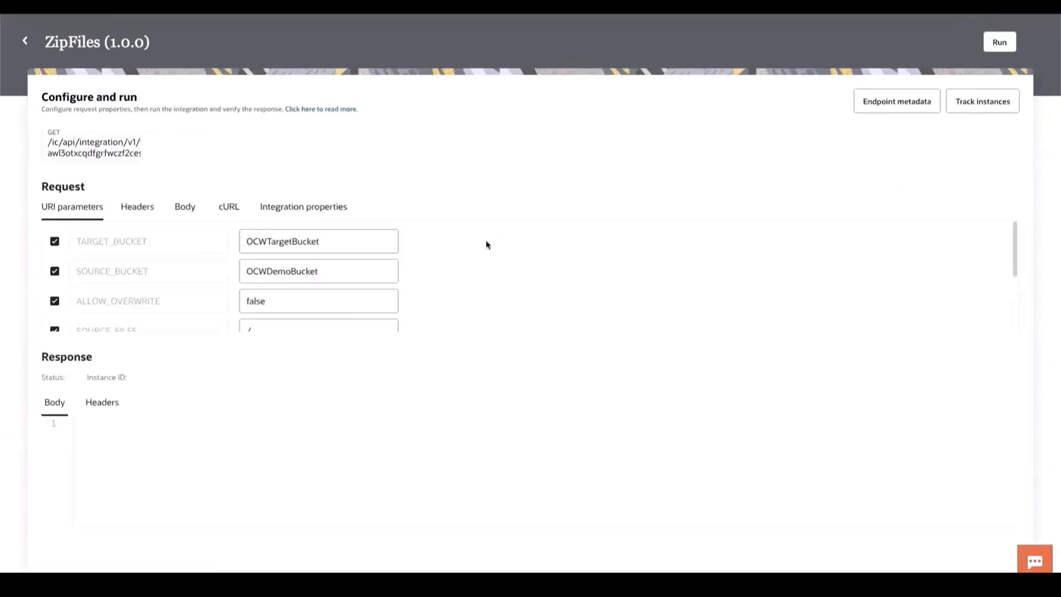
scroll(487, 245, down, 3)
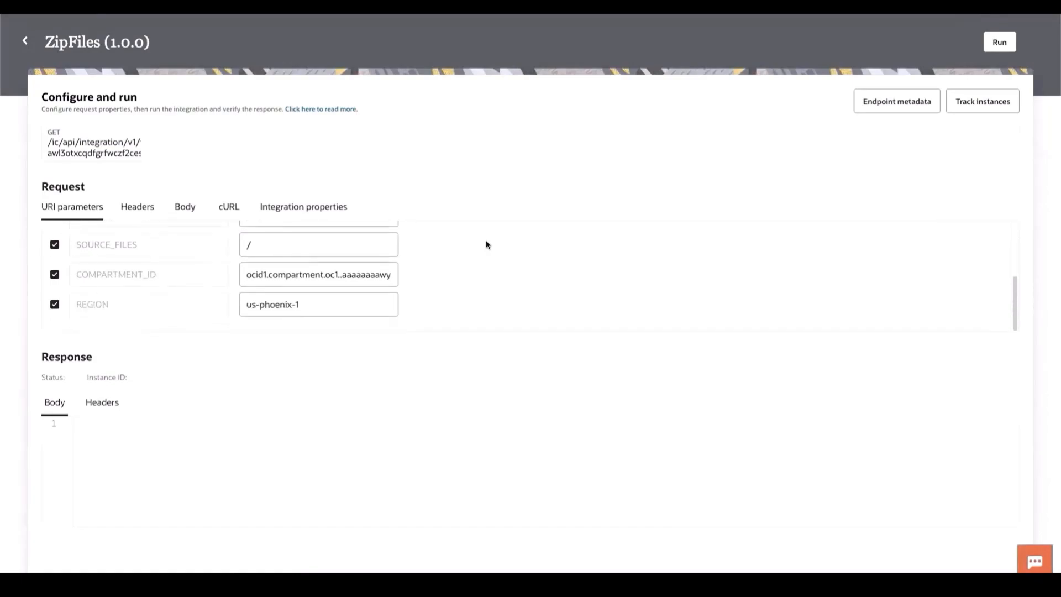
scroll(486, 240, up, 3)
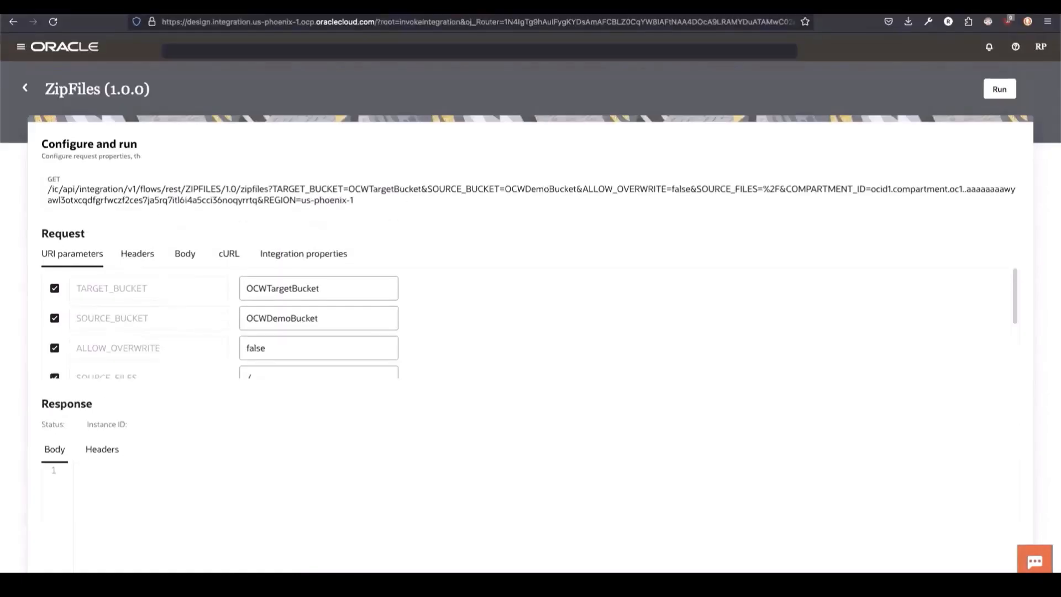
click(225, 28)
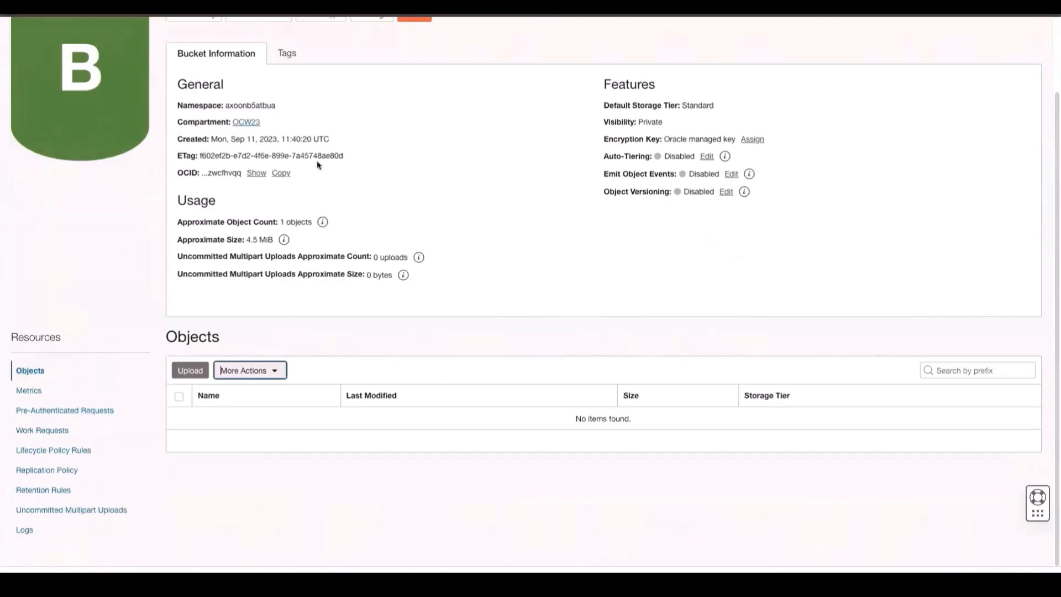
scroll(319, 165, up, 2)
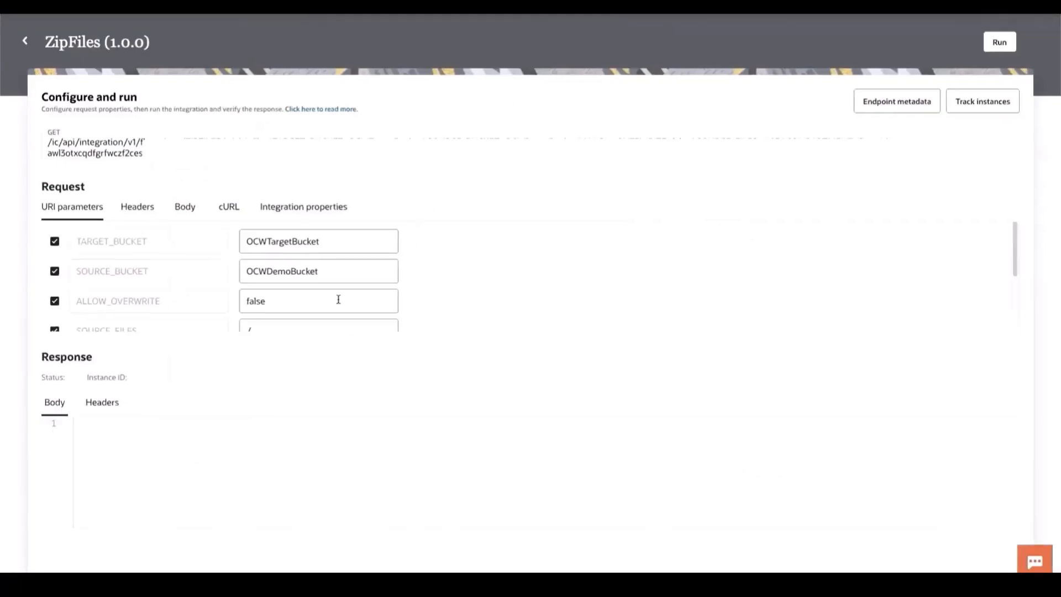
- Recheck the URI parameters and run ZipFiles from OCWDemoBucket to OCWTargetBucket with ALLOW_OVERWRITE set to false
scroll(349, 286, down, 2)
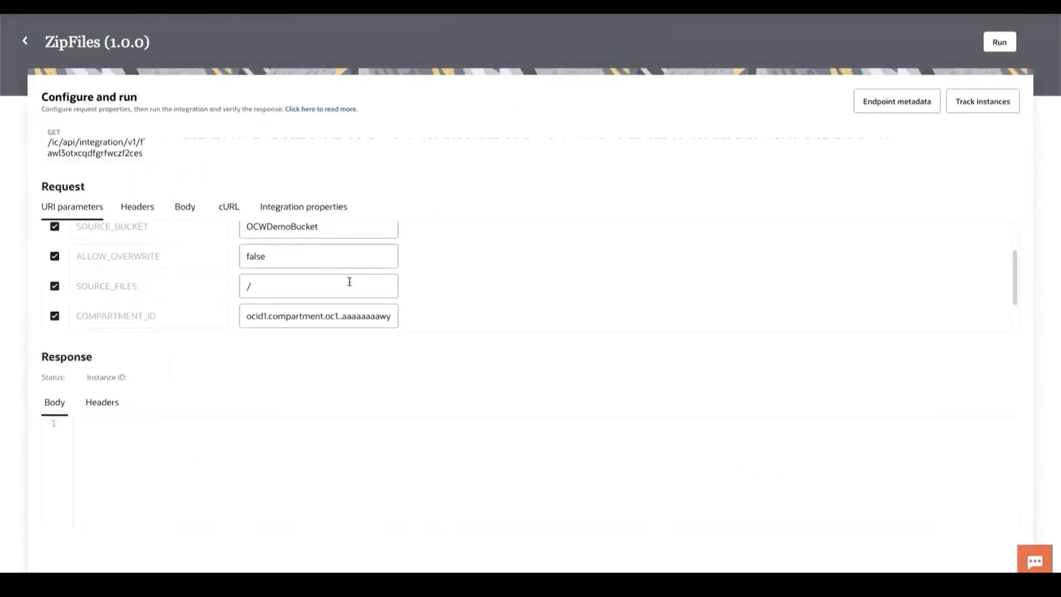
scroll(275, 323, down, 1)
scroll(275, 321, up, 4)
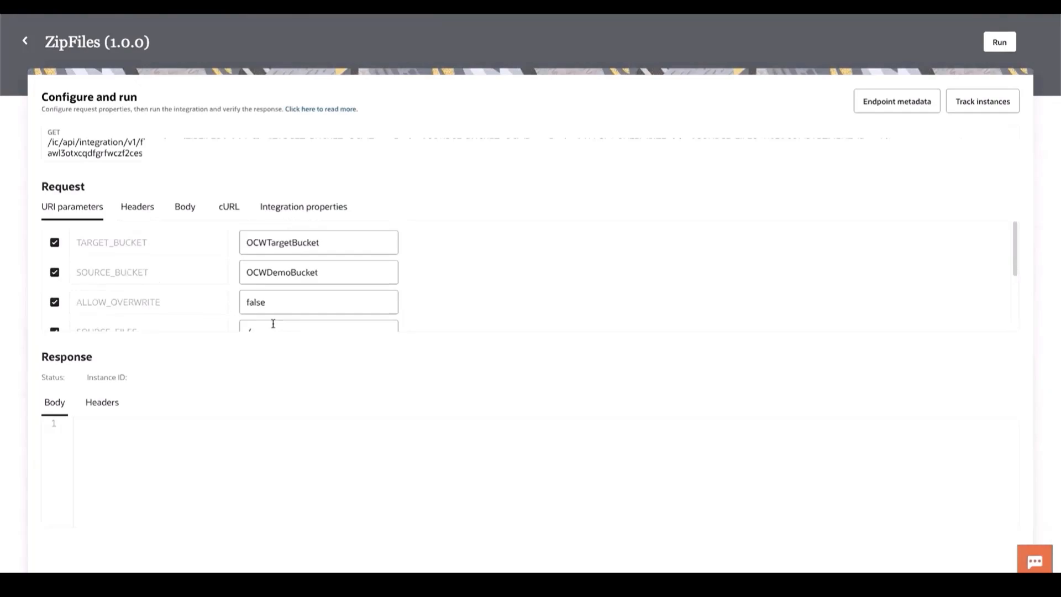
click(1002, 44)
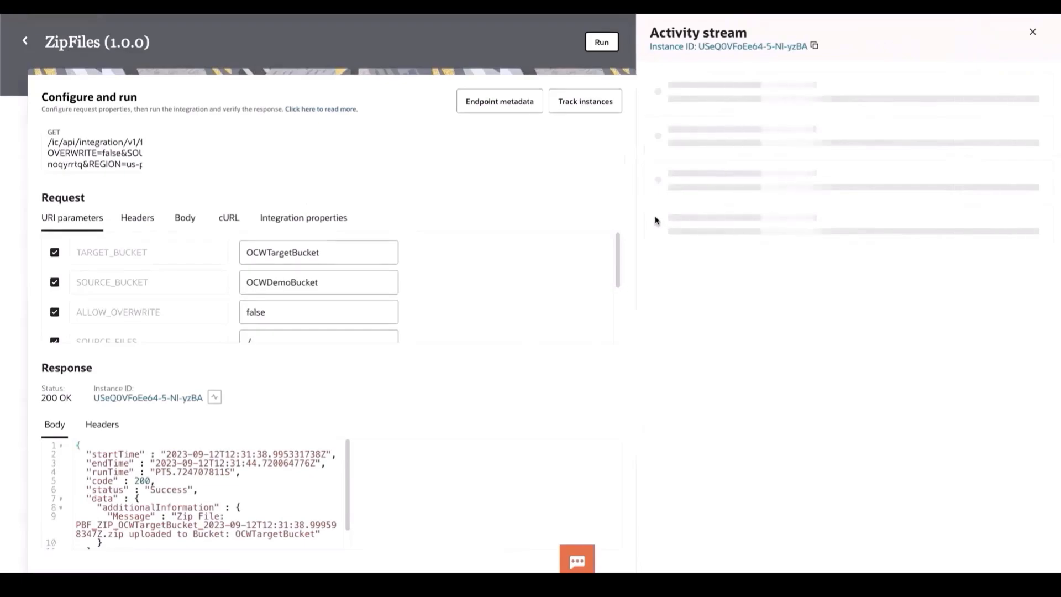
- Review the ZipFiles response body, refresh the run's activity stream, and reload the OCWTargetBucket details page to check its objects
scroll(368, 480, down, 2)
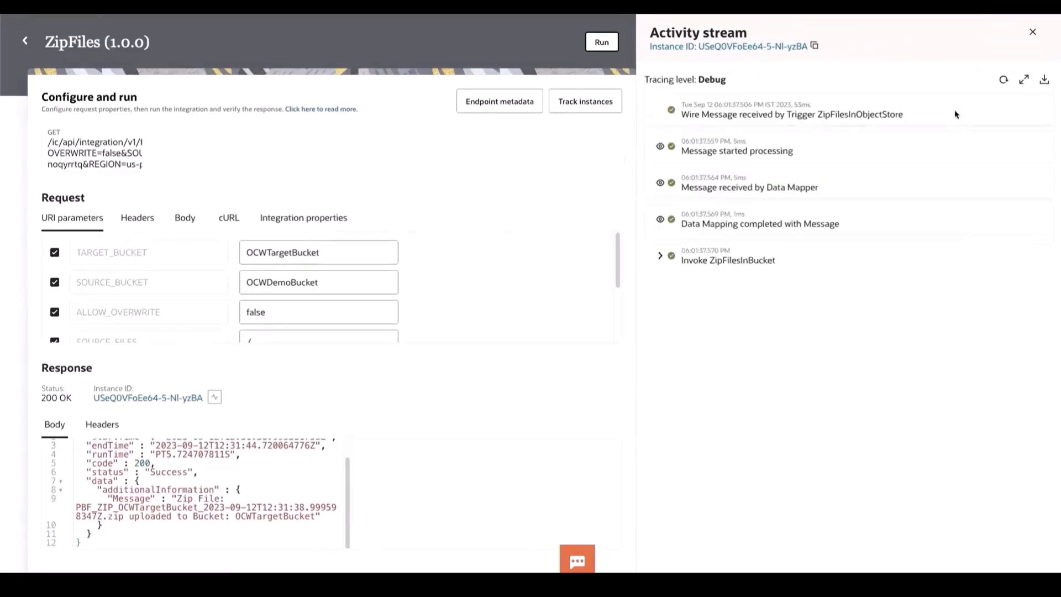
click(1004, 81)
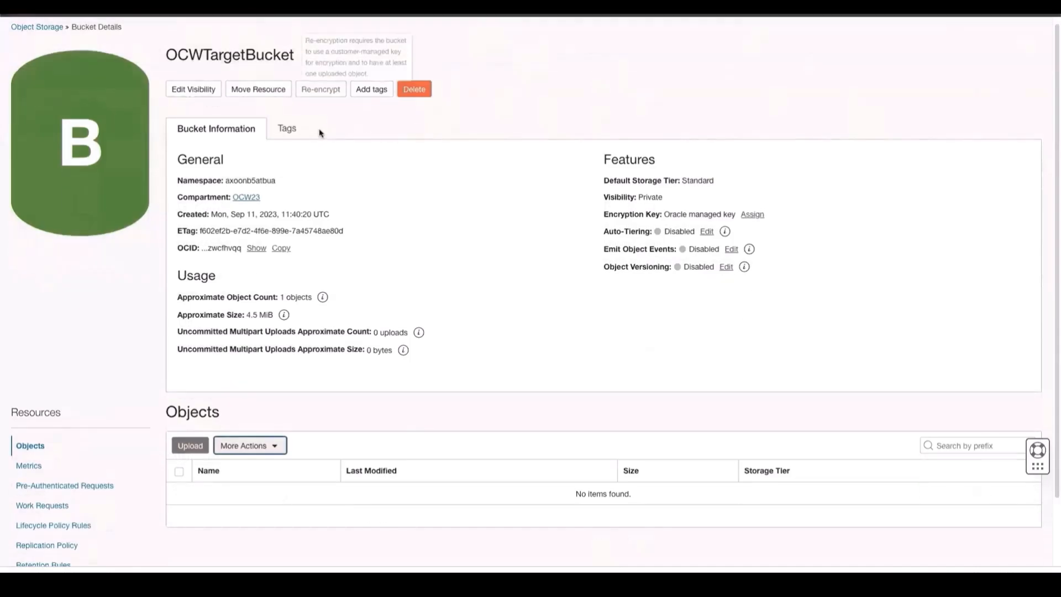
right_click(433, 200)
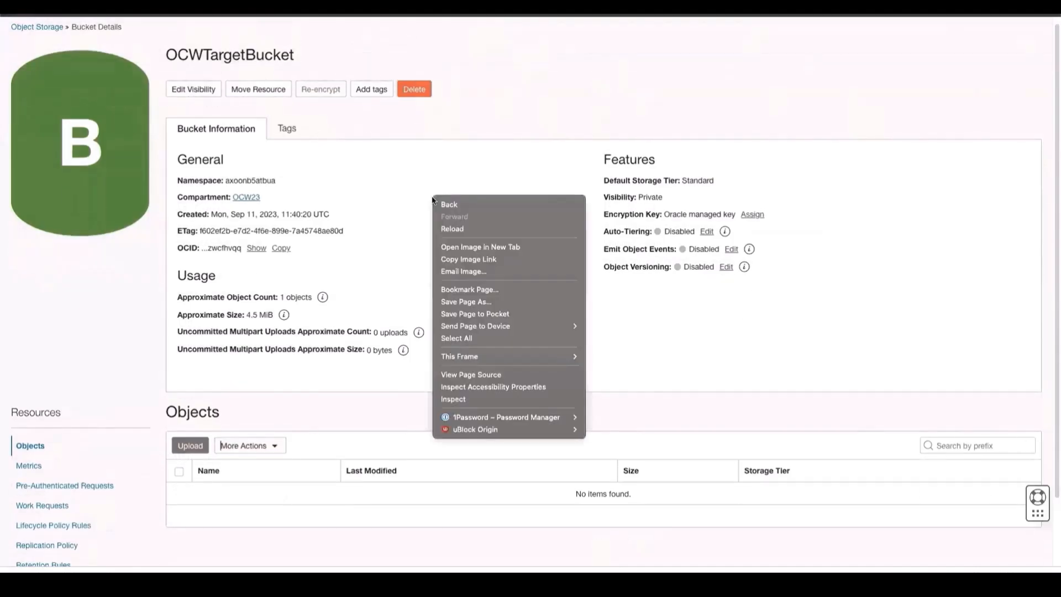
click(472, 227)
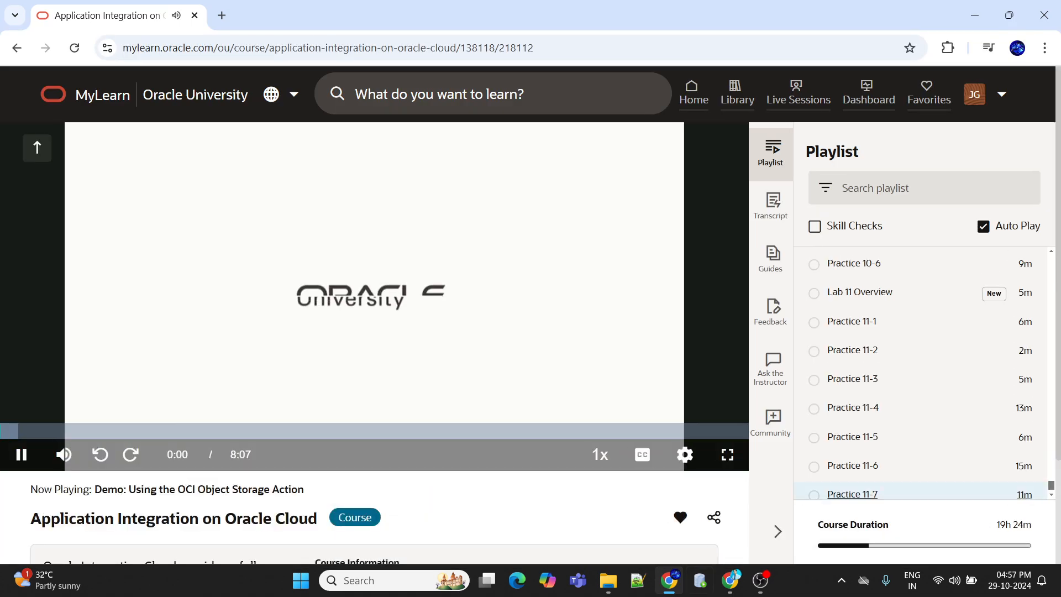
- Show the OCI Object Storage Action demo video in full screen and set its playback quality to 1080p
click(727, 454)
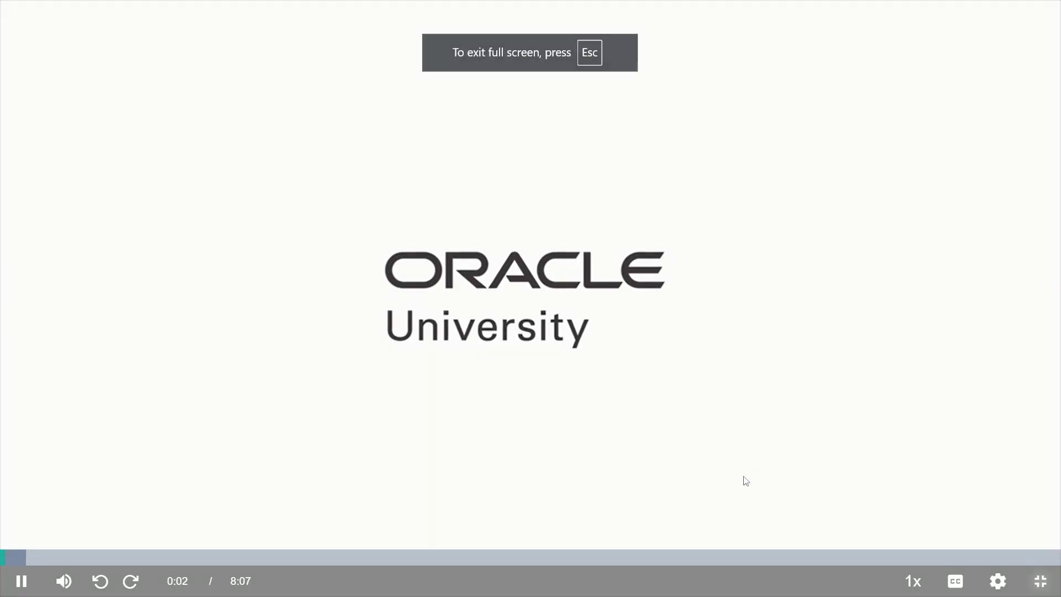
mouse_move(989, 586)
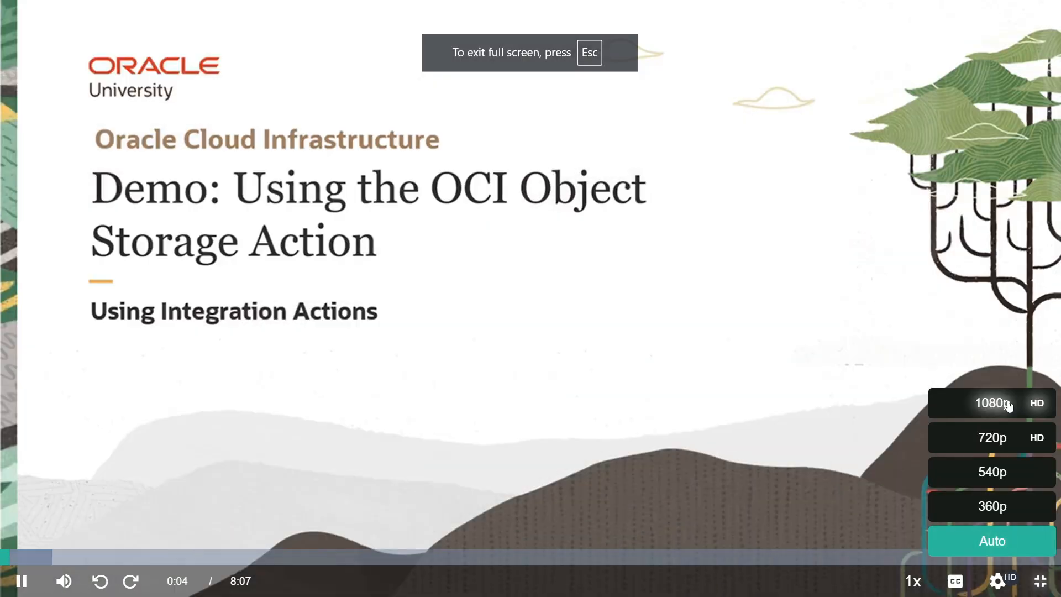
click(995, 403)
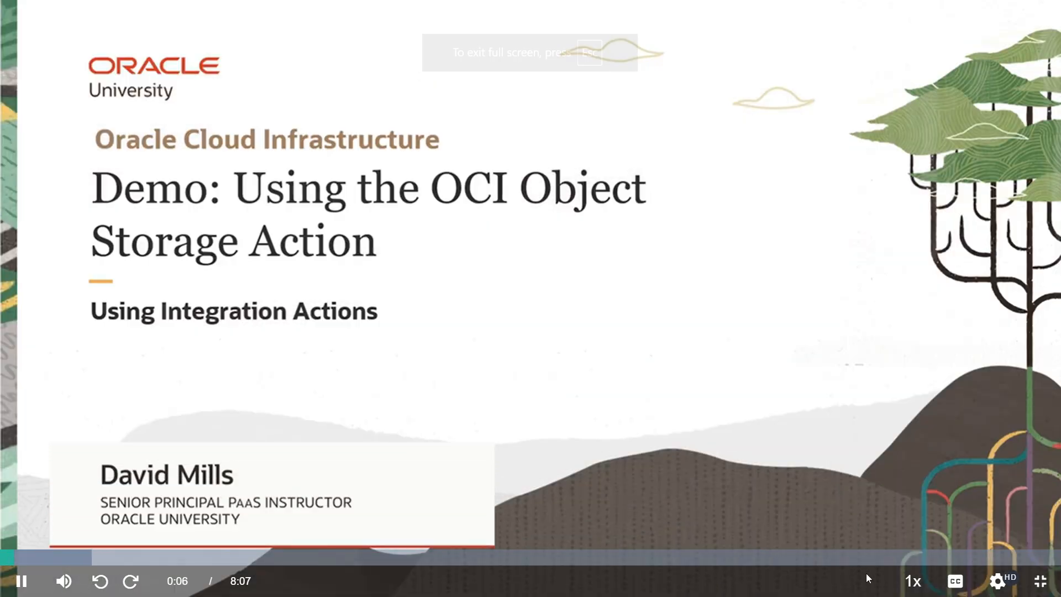
mouse_move(1010, 593)
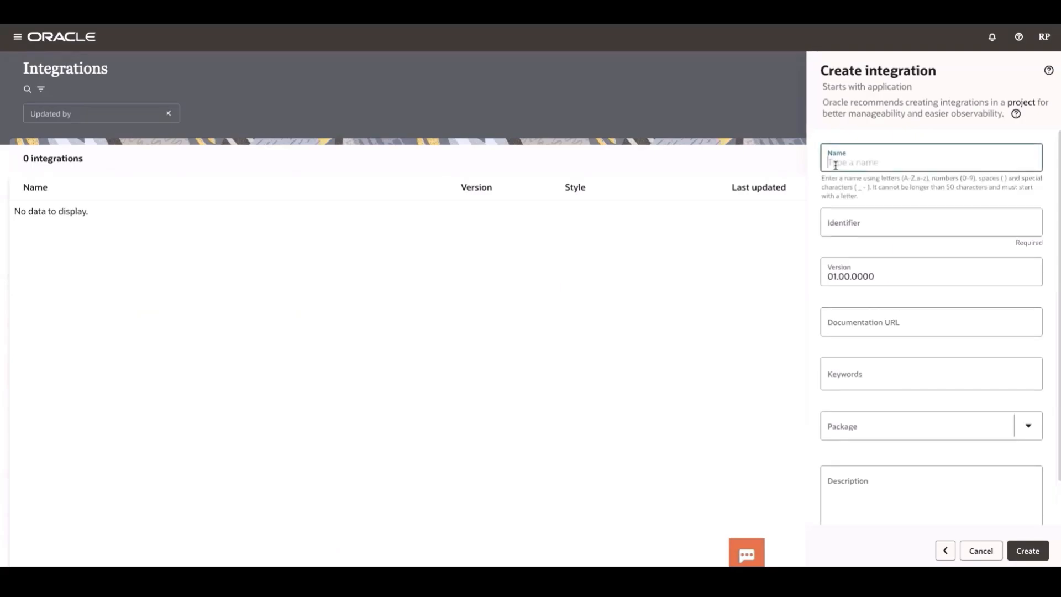
- Name the new application integration BucketCreate and create it
text(Bu)
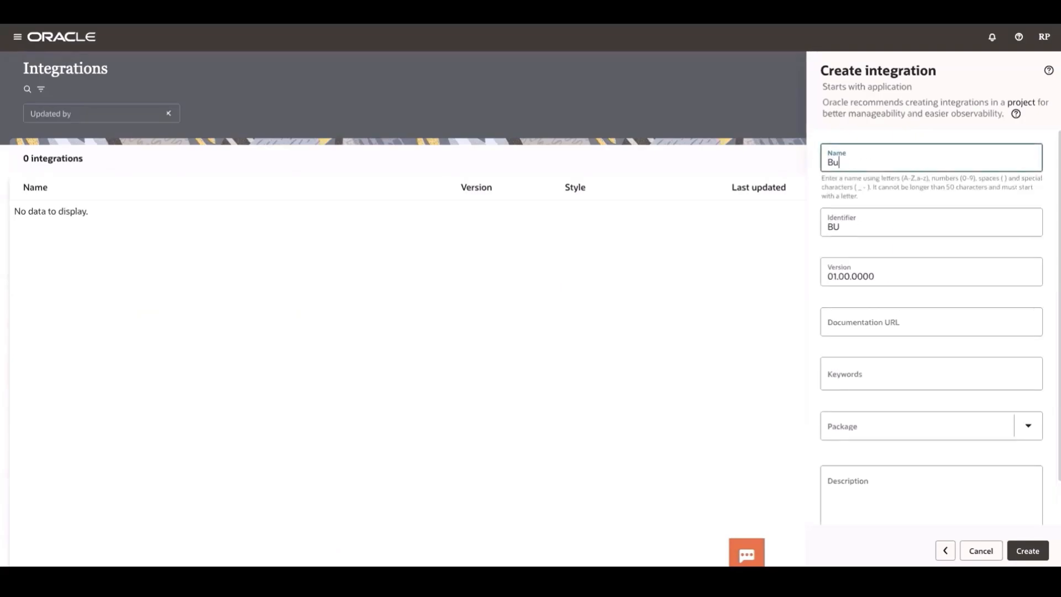
text(cketCreate)
click(1023, 549)
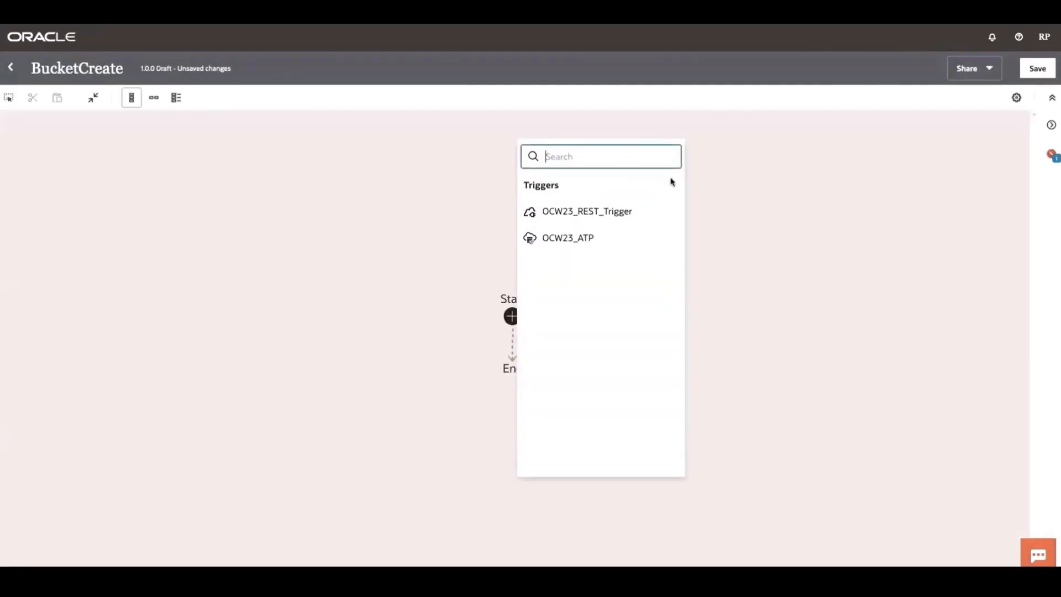
- Add OCW23_REST_Trigger as the integration's trigger and name its endpoint BucketCreate
click(592, 210)
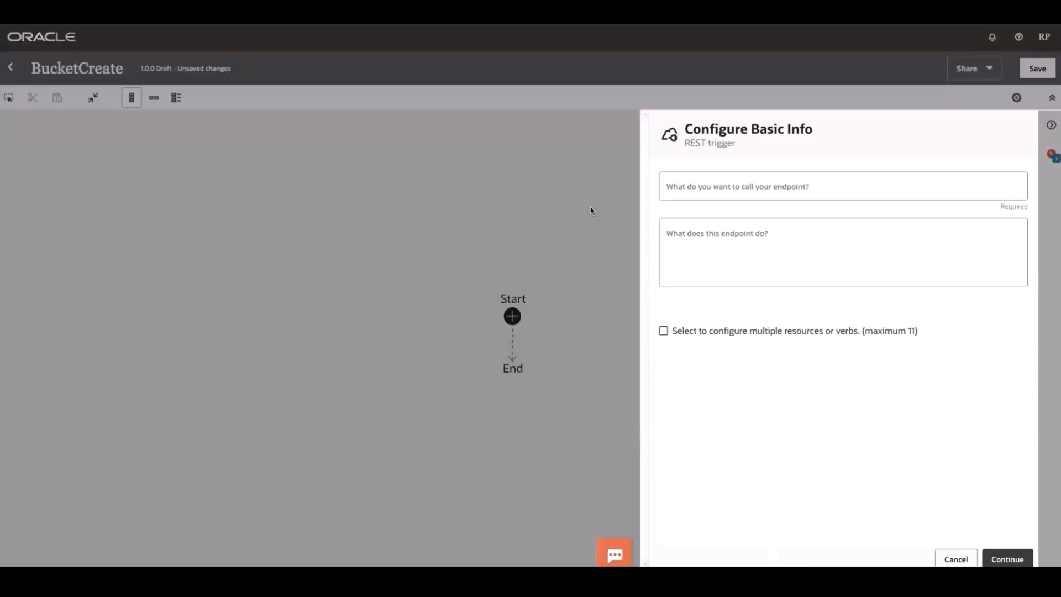
click(766, 191)
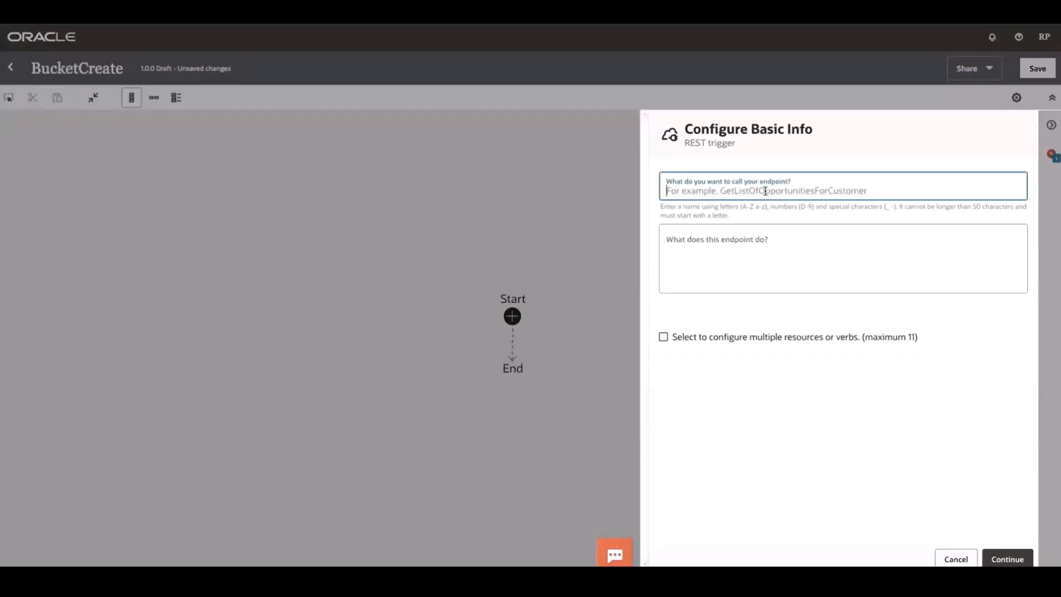
text(b)
key(BackSpace)
text(BucketCreate)
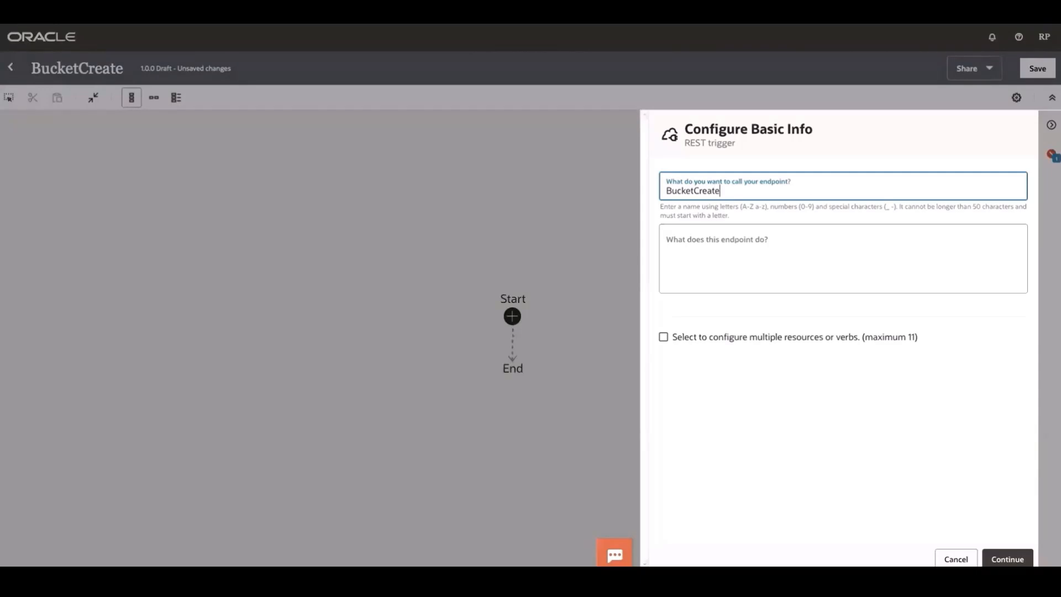
click(1003, 557)
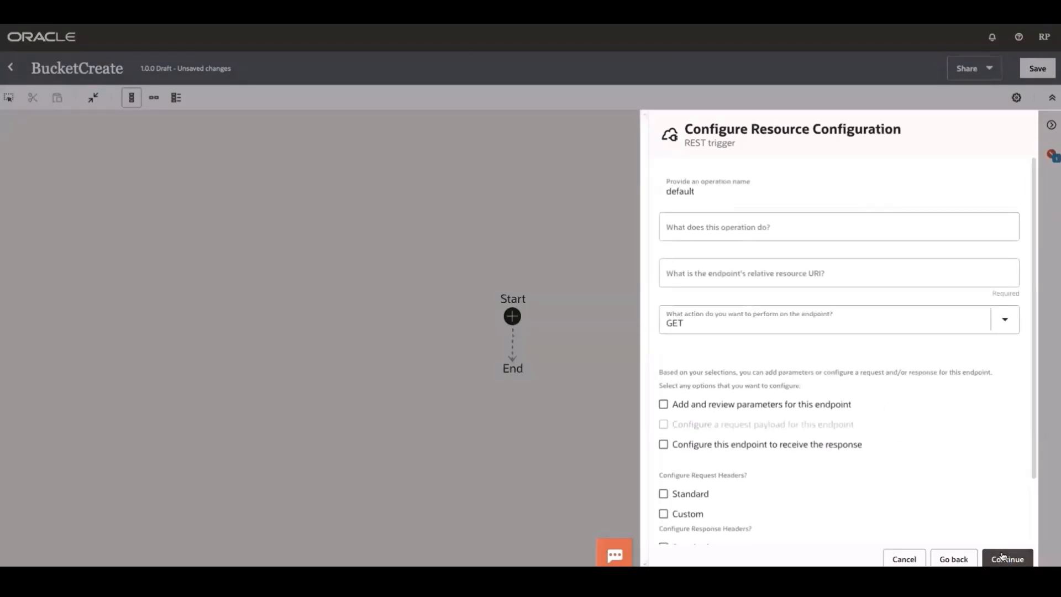
- Set the trigger's relative resource URI to /bucketcreate with the POST action, and enable adding and reviewing endpoint parameters
click(788, 280)
text(/bucketcreate)
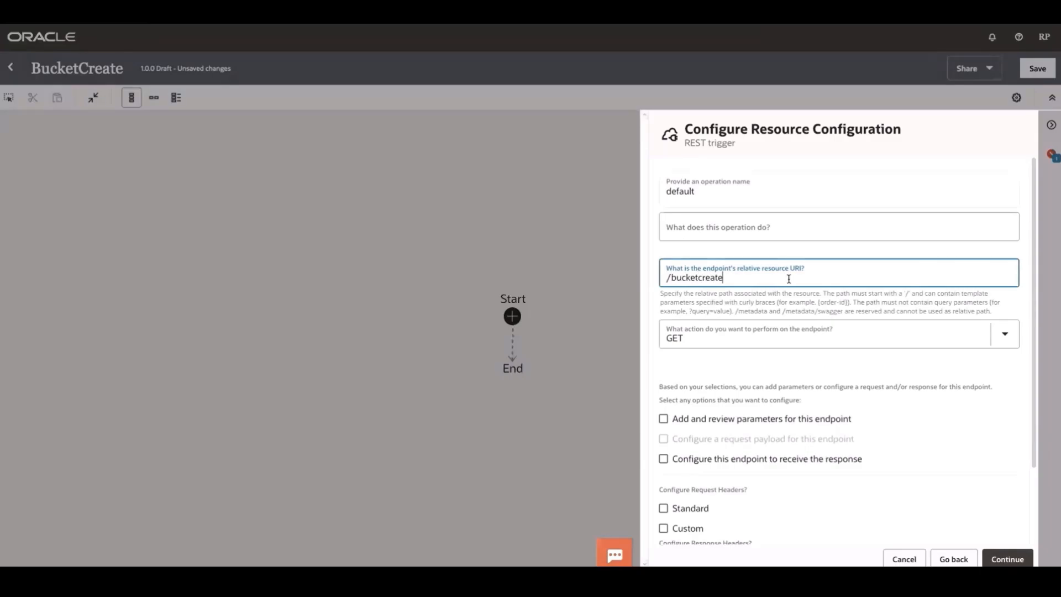
click(1003, 333)
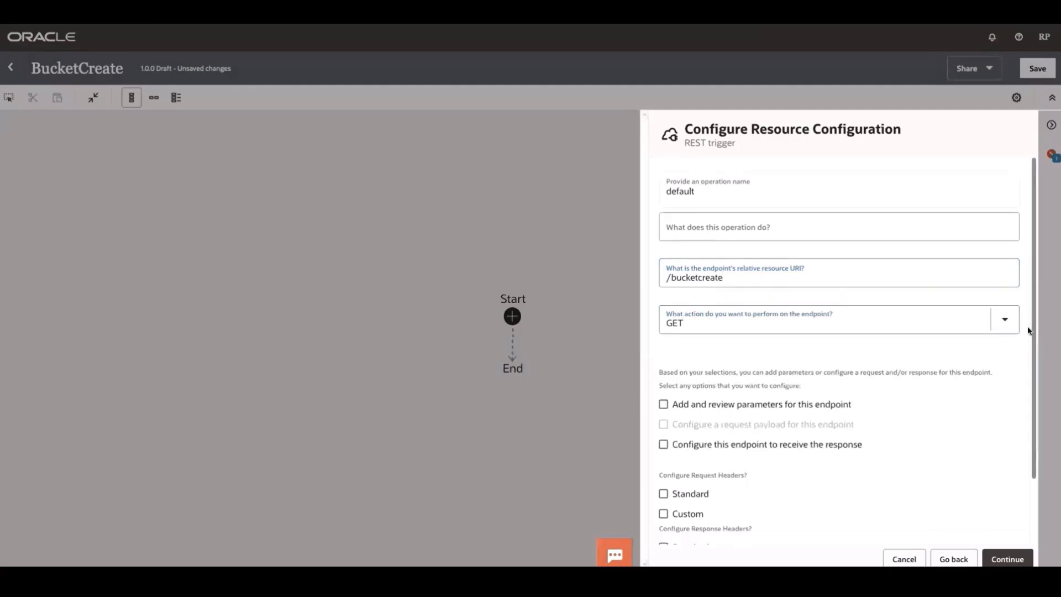
click(1007, 316)
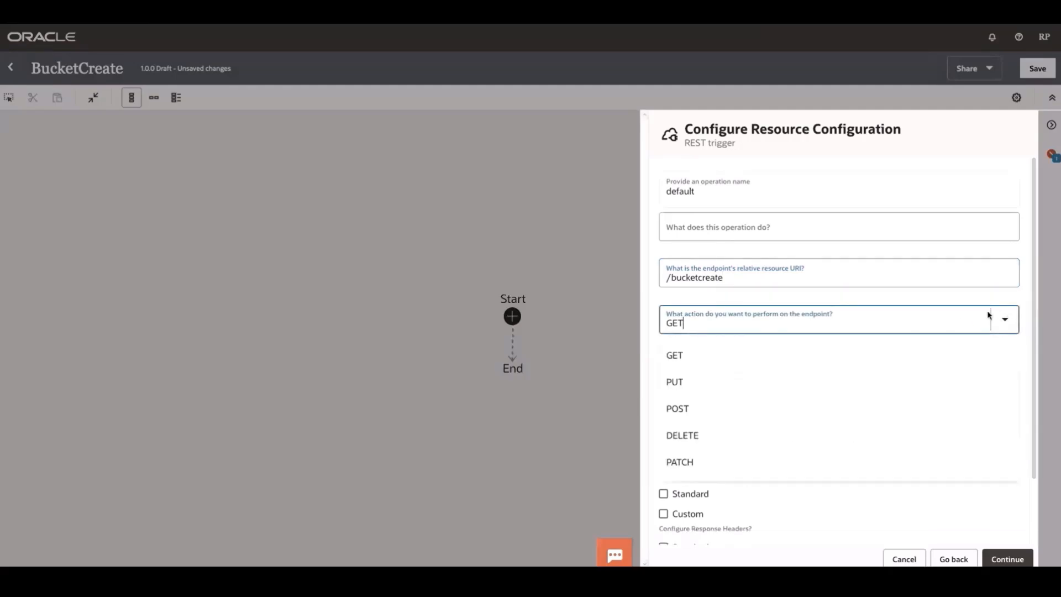
click(689, 409)
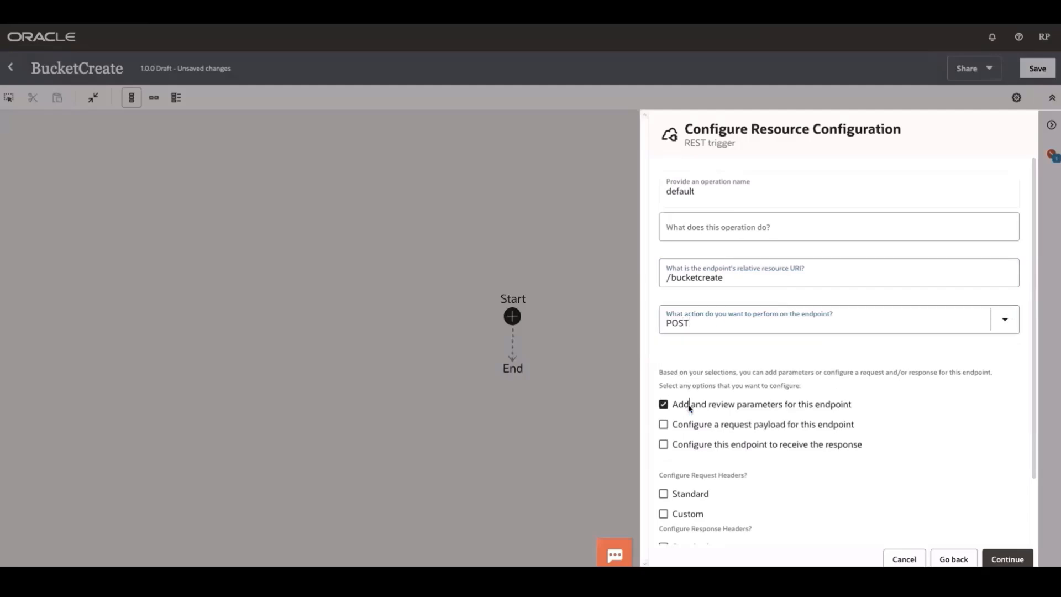
click(1007, 559)
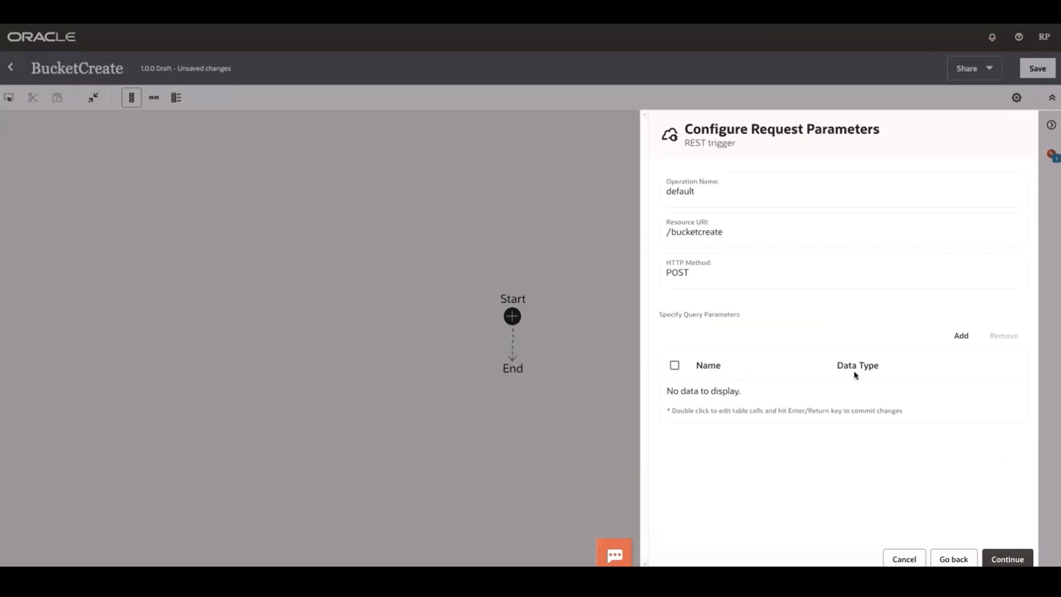
- Add a query parameter bName of type string and complete the REST trigger configuration
click(962, 337)
double_click(710, 396)
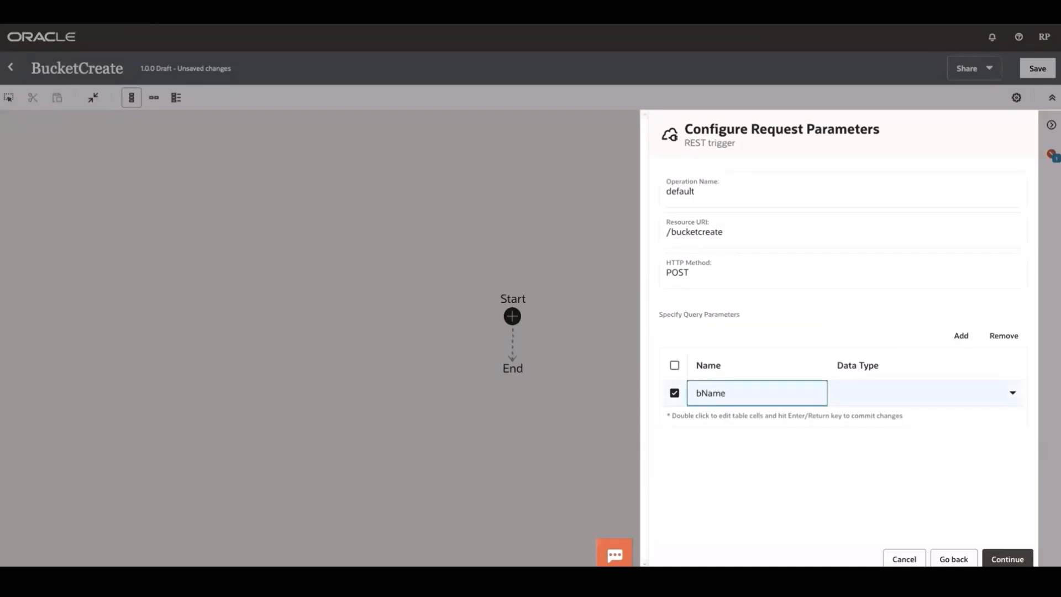
double_click(899, 400)
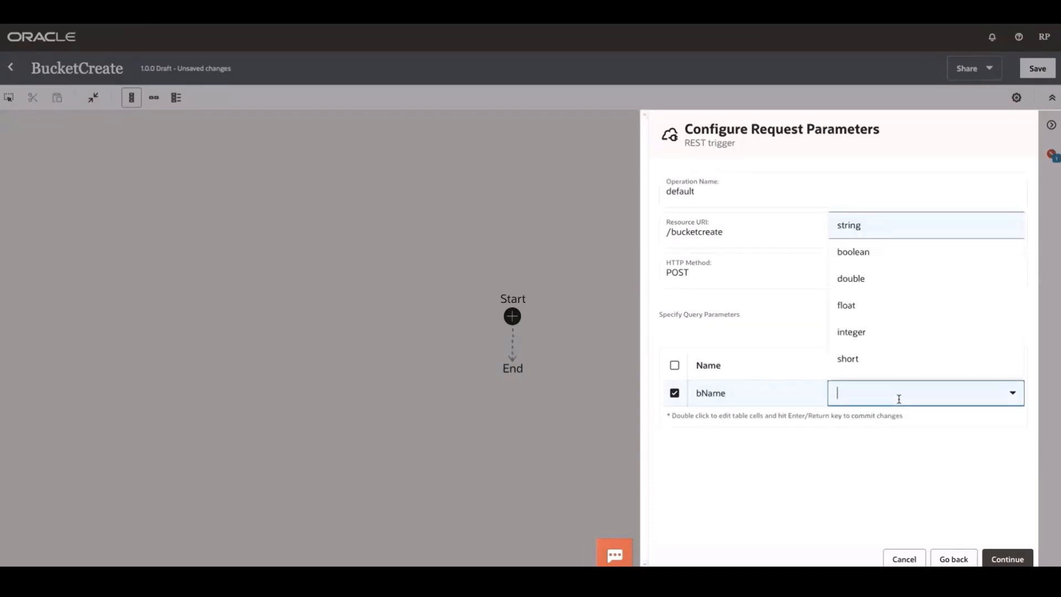
click(886, 229)
click(1003, 558)
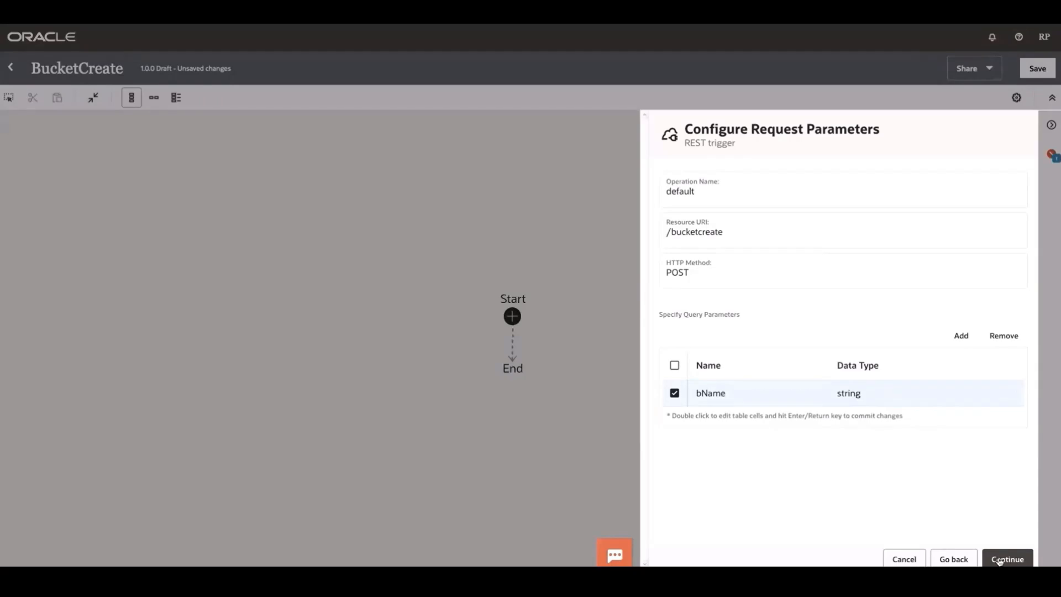
click(1007, 556)
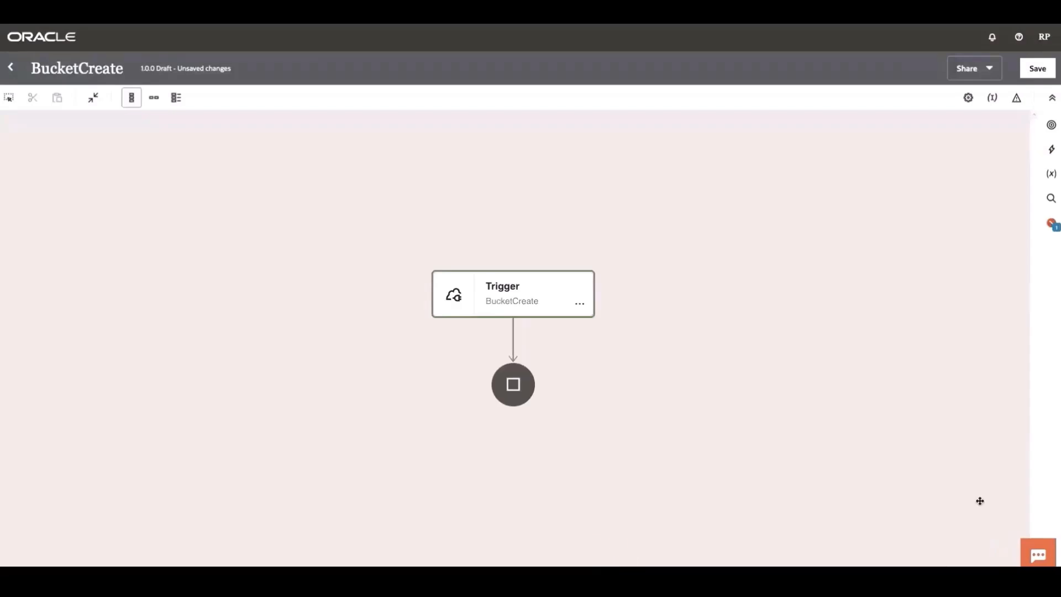
- Insert an OCI object storage action after the trigger and name its endpoint BucketCreation
click(1050, 150)
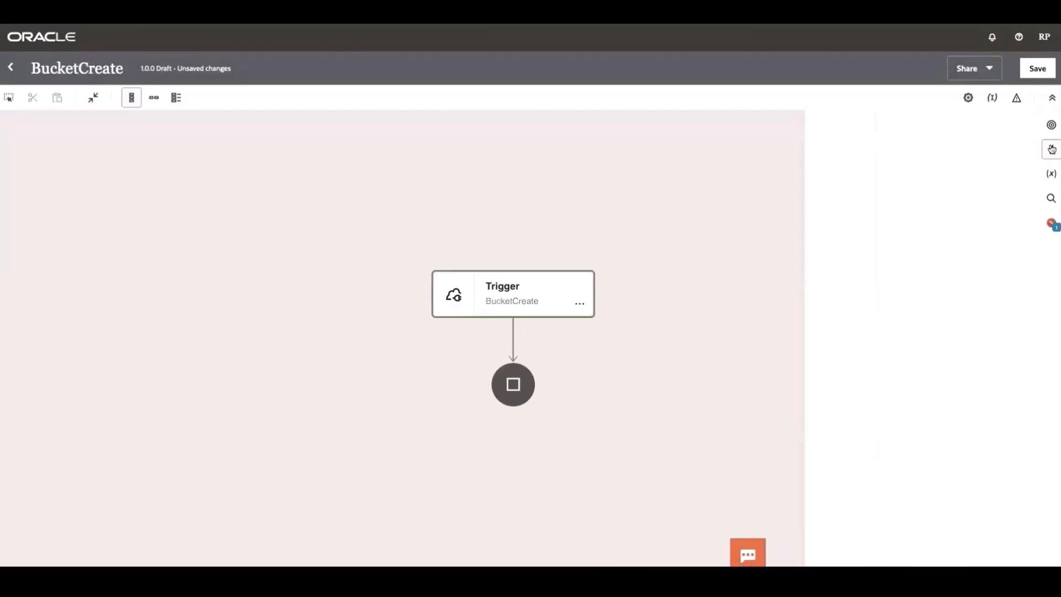
drag(946, 446, 512, 340)
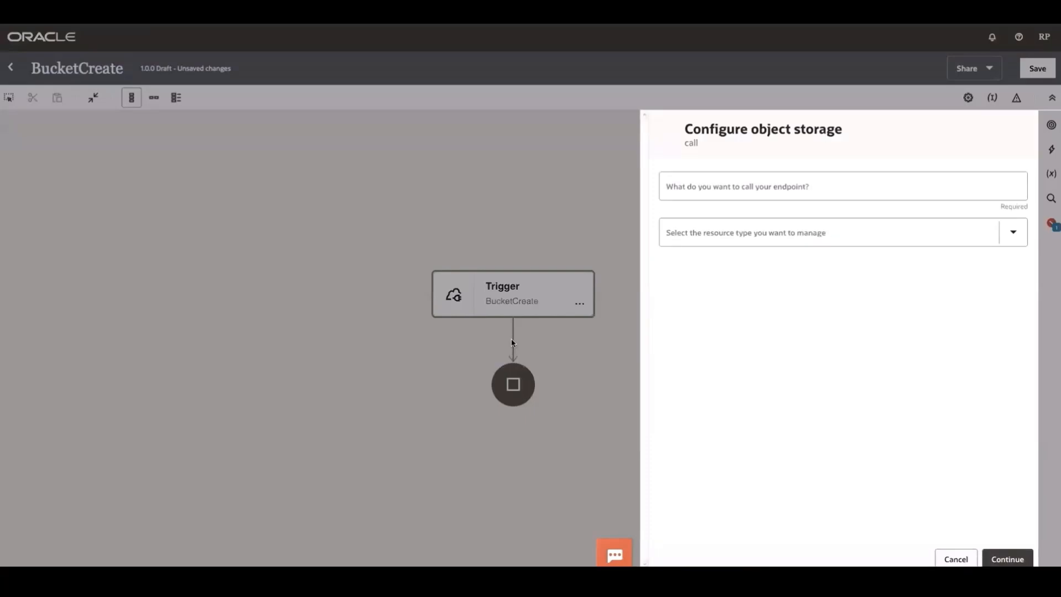
click(772, 189)
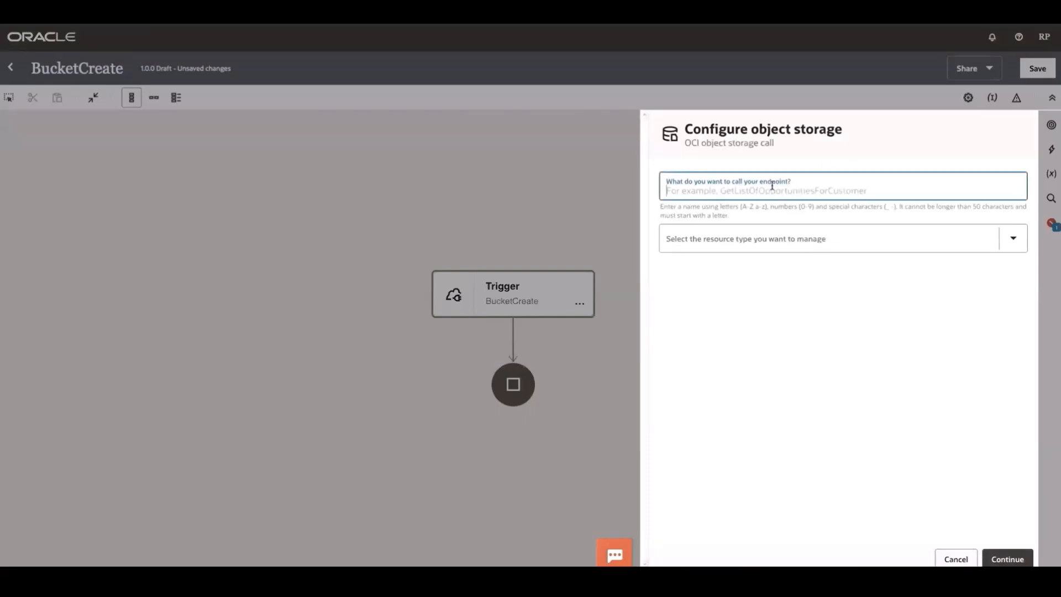
text(Bucke)
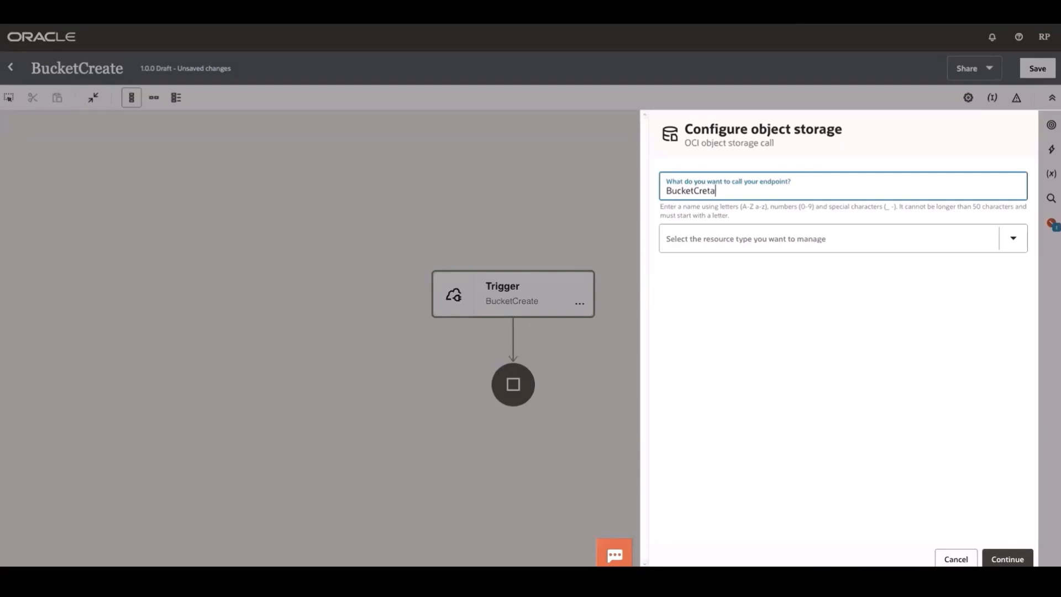
text(tCreation)
- Configure the object storage action to manage buckets with the Create bucket operation in compartment oicpmchild/OCW23, and complete its setup
click(1014, 237)
click(781, 263)
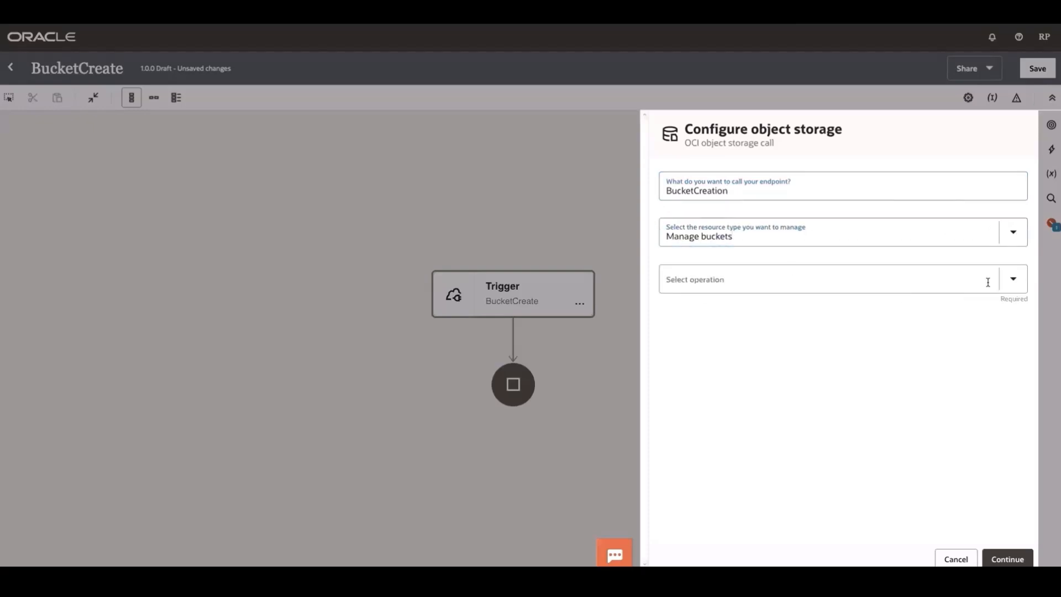
click(1012, 279)
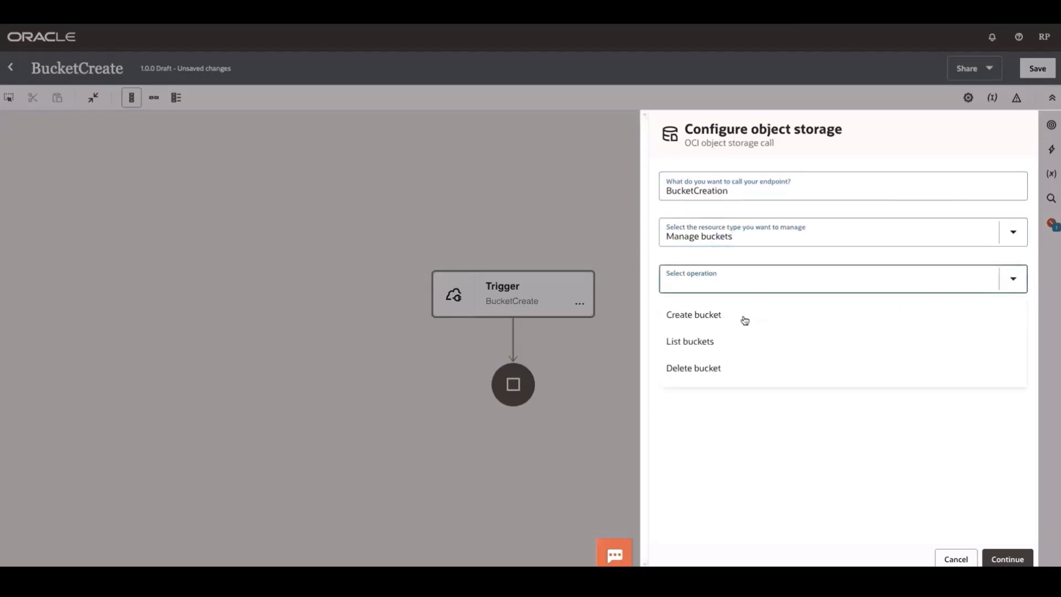
click(742, 314)
click(1014, 341)
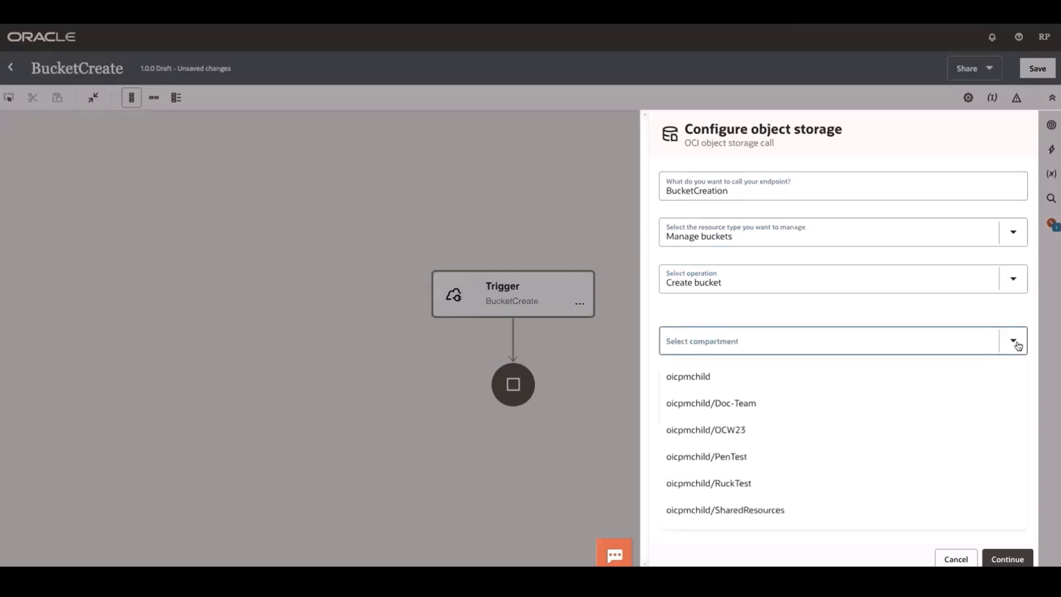
click(763, 429)
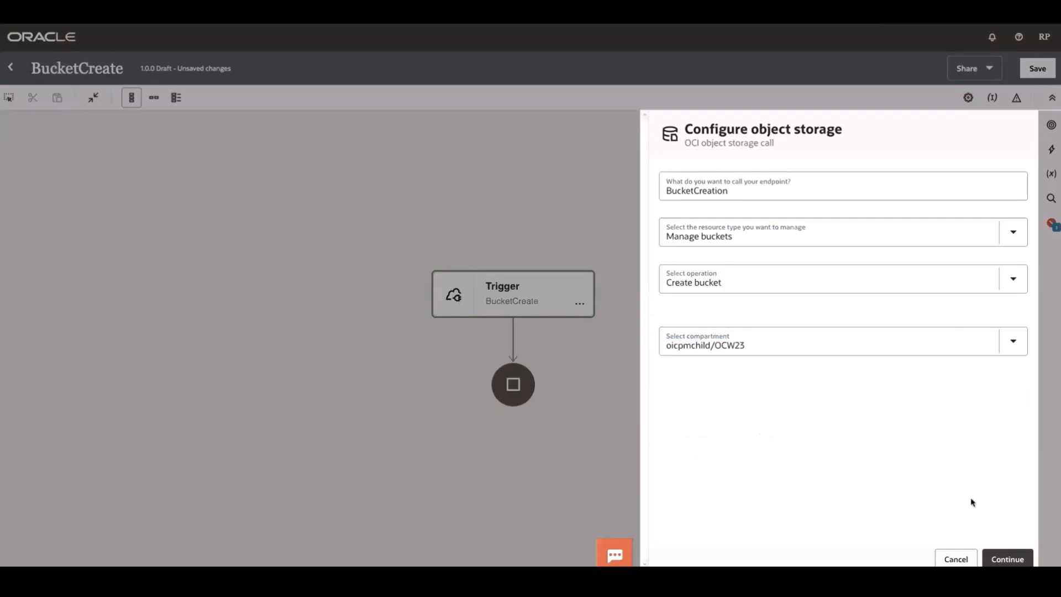
click(1007, 559)
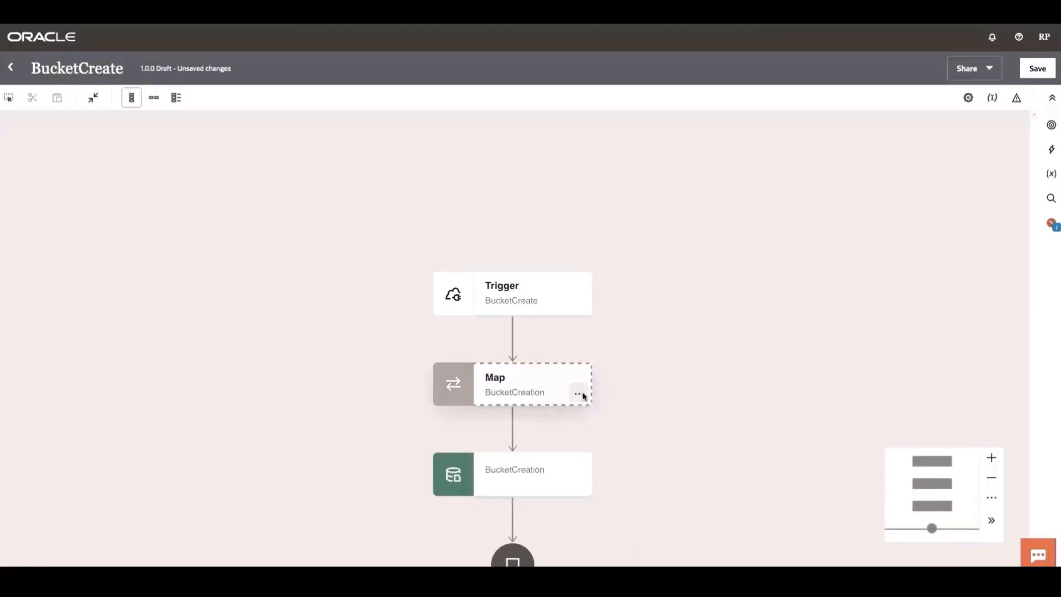
- Map the B Name query parameter to the bucket details' Name field in the BucketCreation map, validate it and return to the integration canvas
click(578, 394)
click(619, 420)
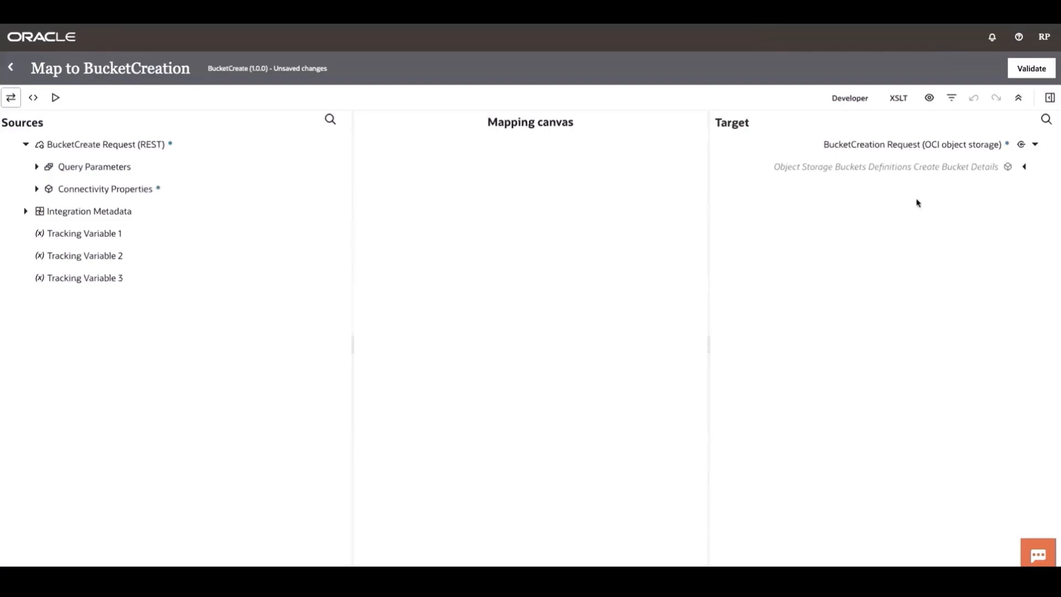
click(1023, 167)
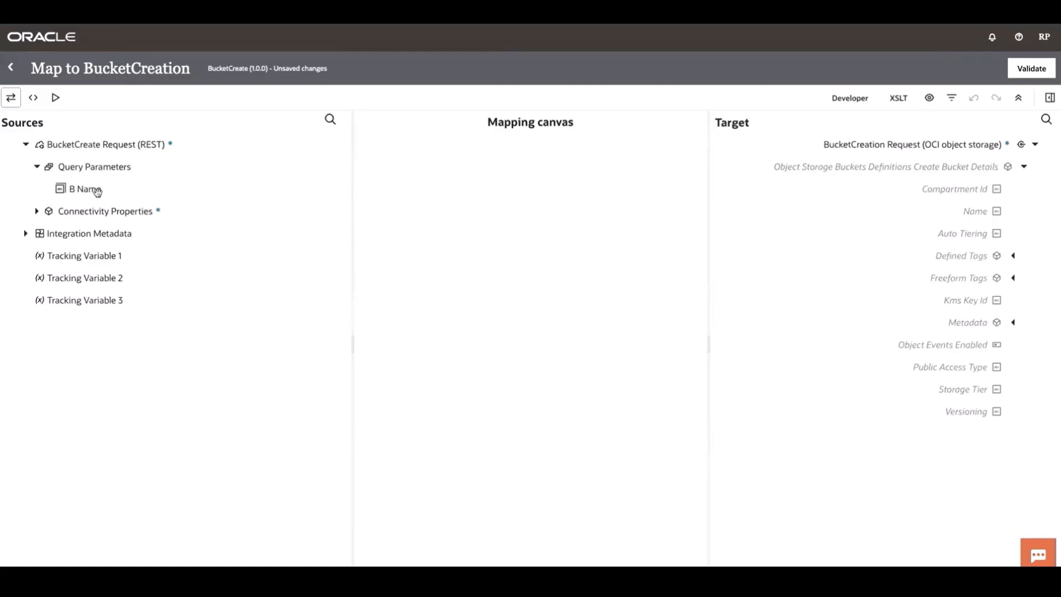
mouse_move(95, 190)
mouse_down()
mouse_move(709, 254)
mouse_move(914, 210)
mouse_up()
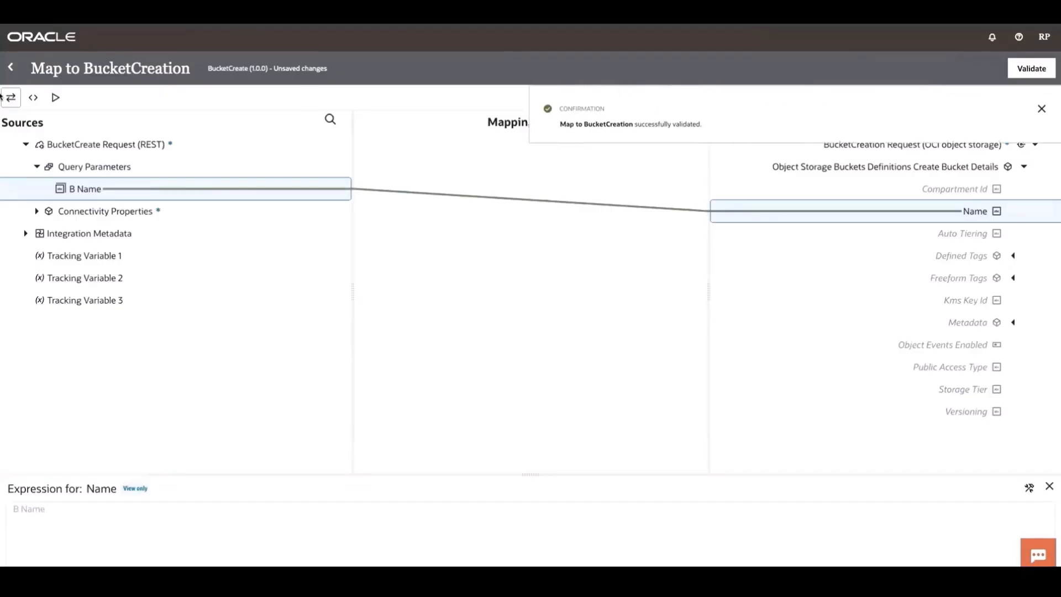
click(11, 68)
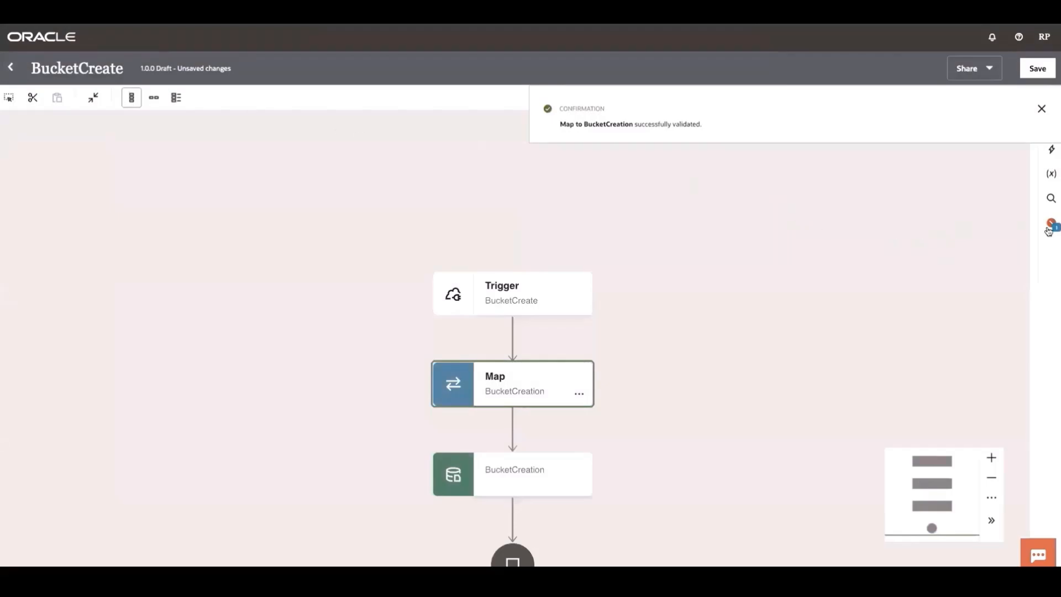
- Assign the bName query parameter as the primary business identifier, and save and close the BucketCreate integration
click(1052, 224)
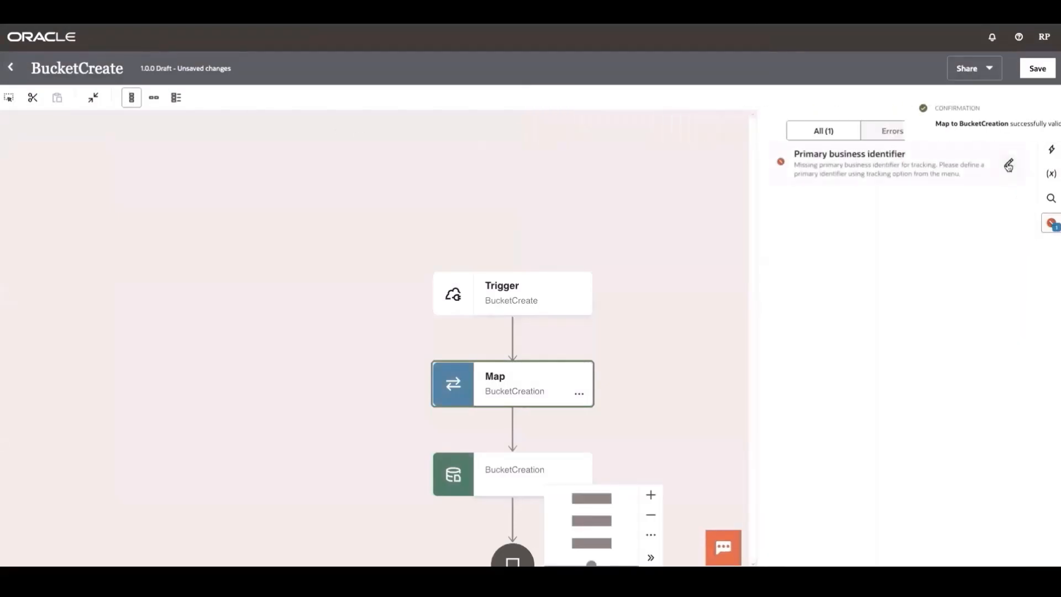
click(1009, 166)
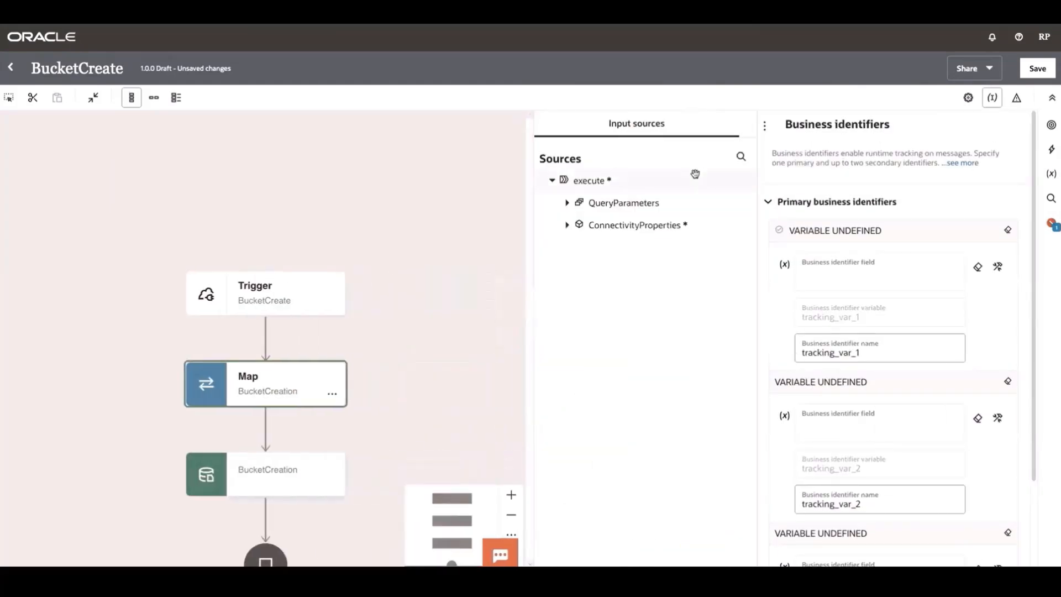
click(572, 203)
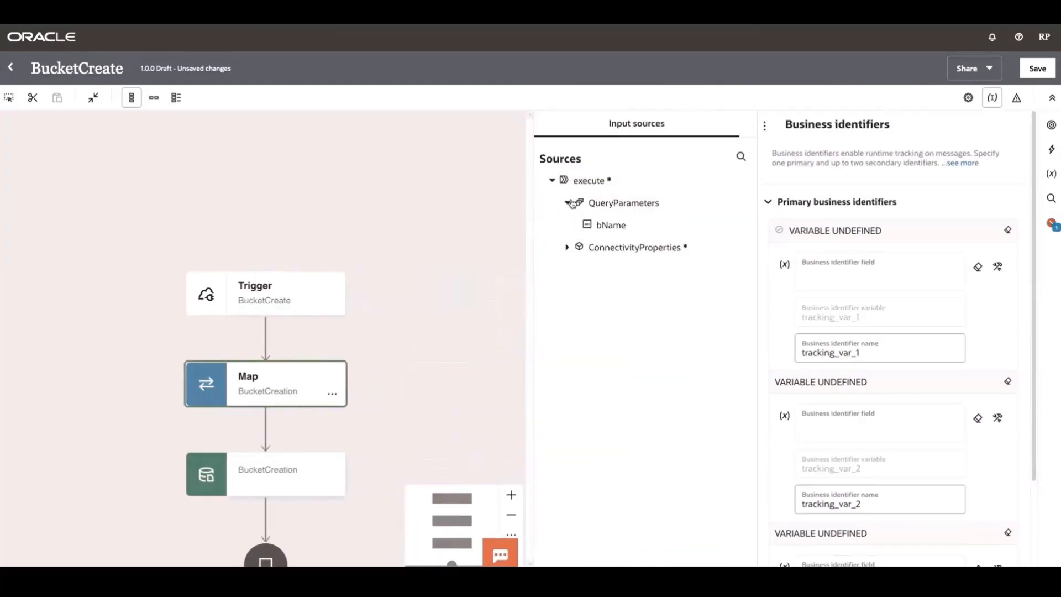
drag(609, 225, 883, 294)
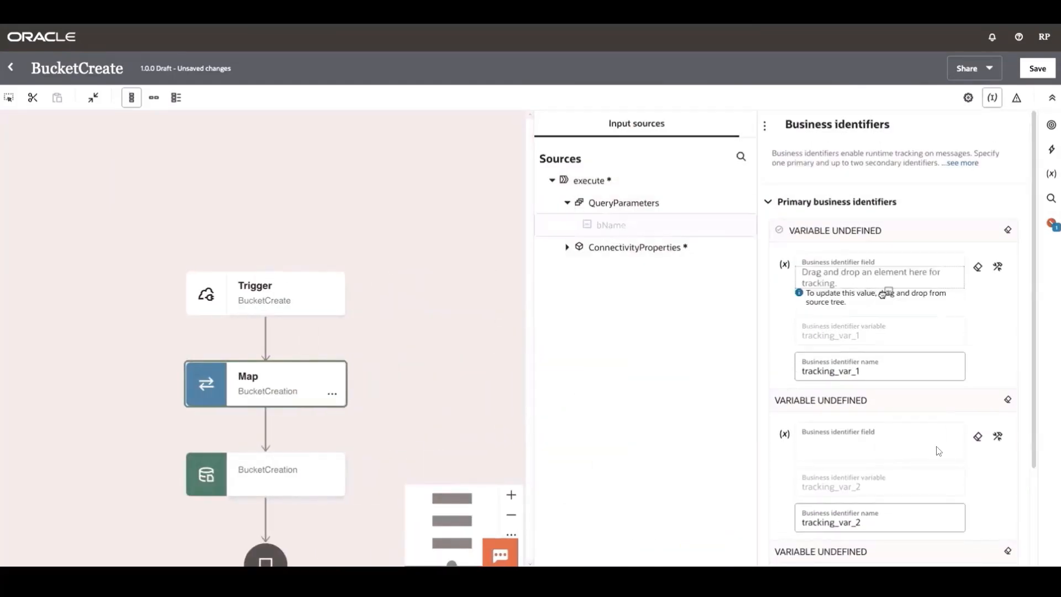
drag(673, 227, 895, 279)
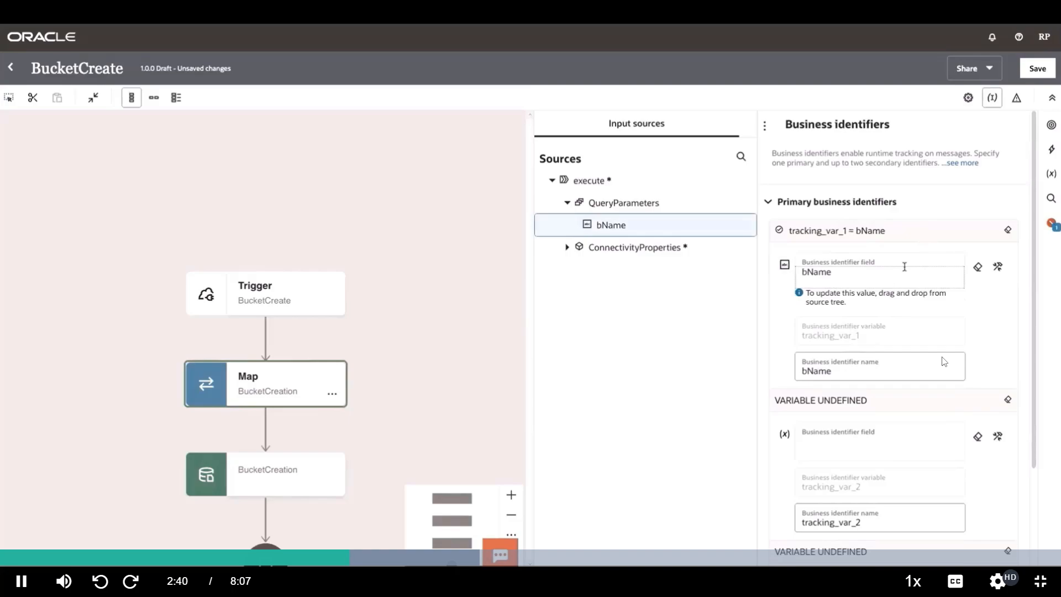
click(1028, 72)
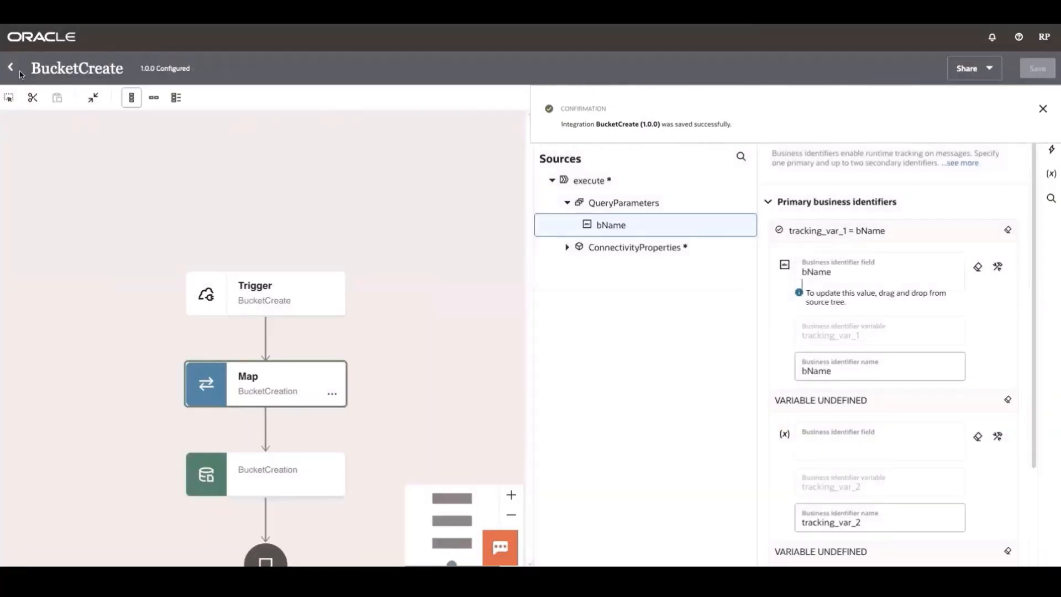
click(12, 68)
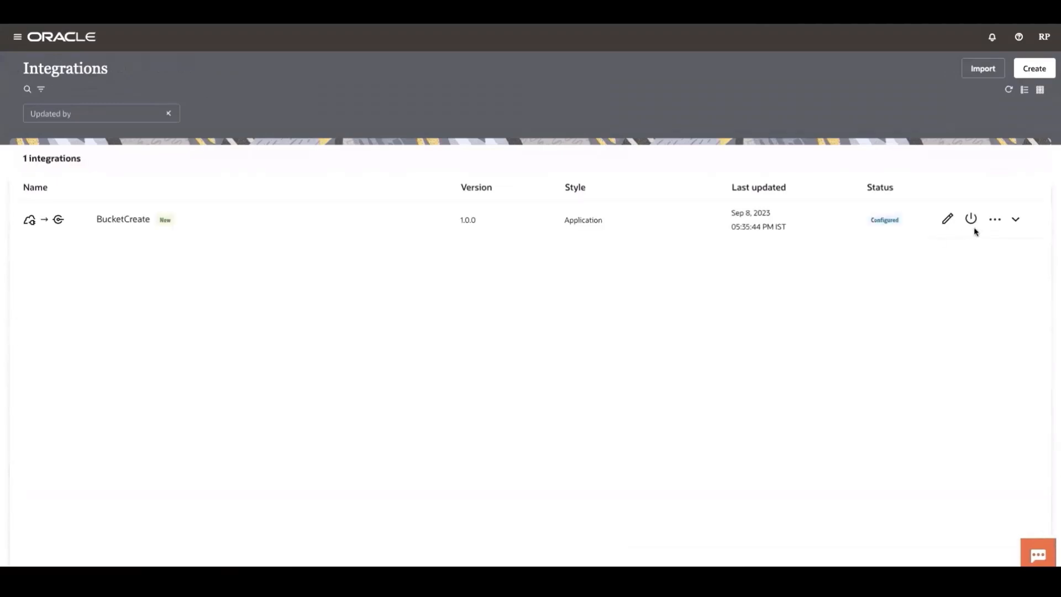
- Activate the BucketCreate integration with the Debug tracing level and dismiss the confirmation
click(973, 221)
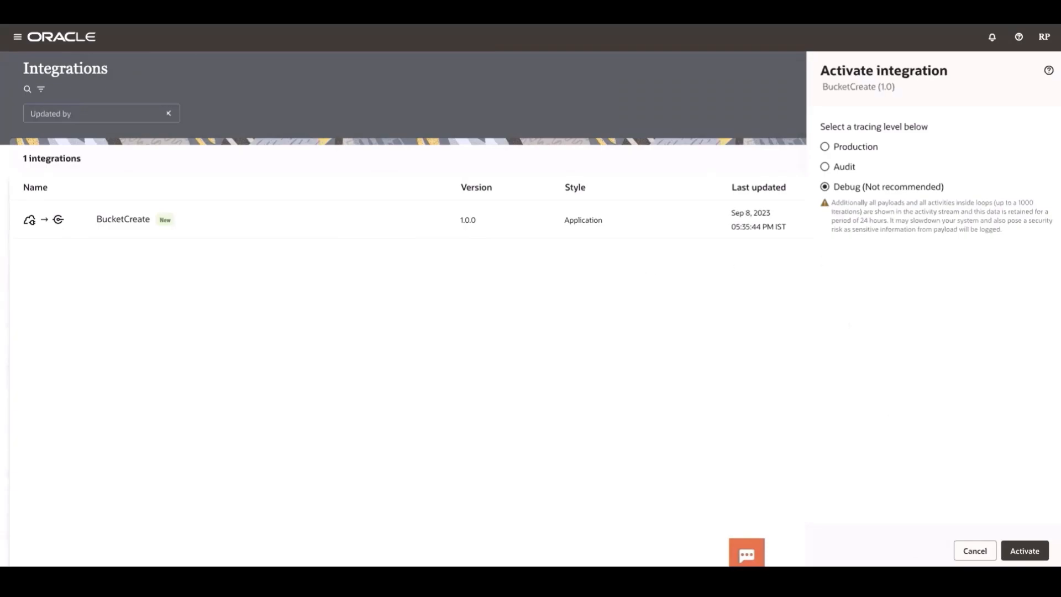
click(1016, 551)
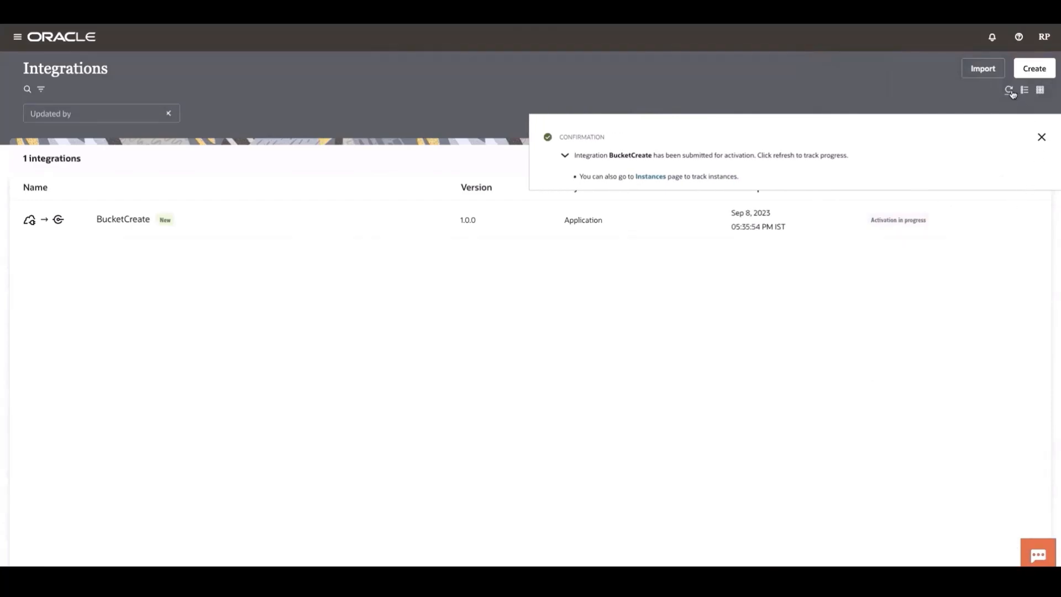
click(1042, 137)
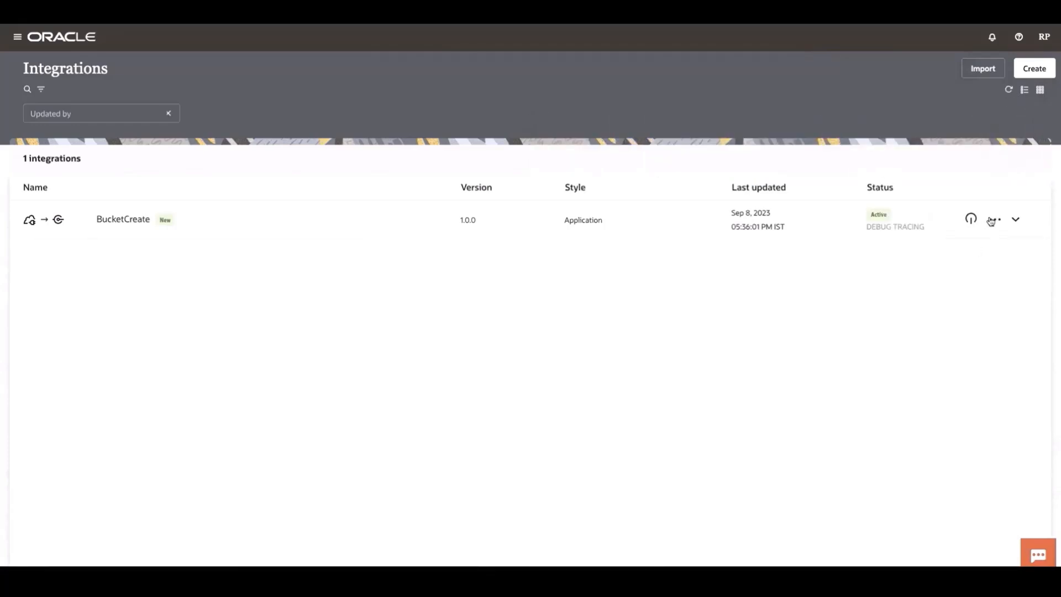
- Check the existing buckets in the OCW23 compartment and run the BucketCreate integration with bName set to OCWDemoBucket
click(995, 219)
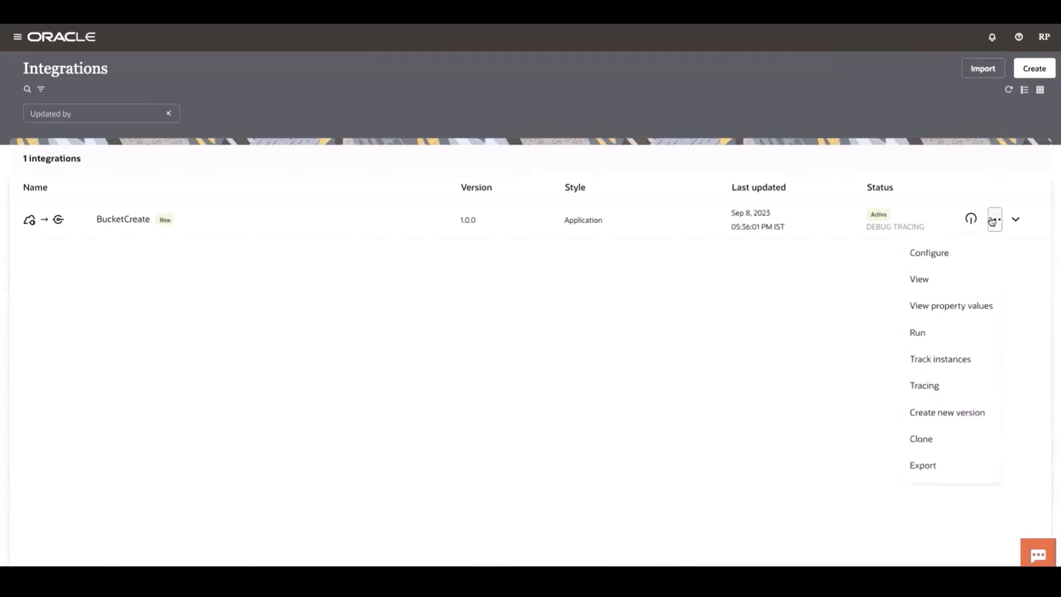
click(935, 332)
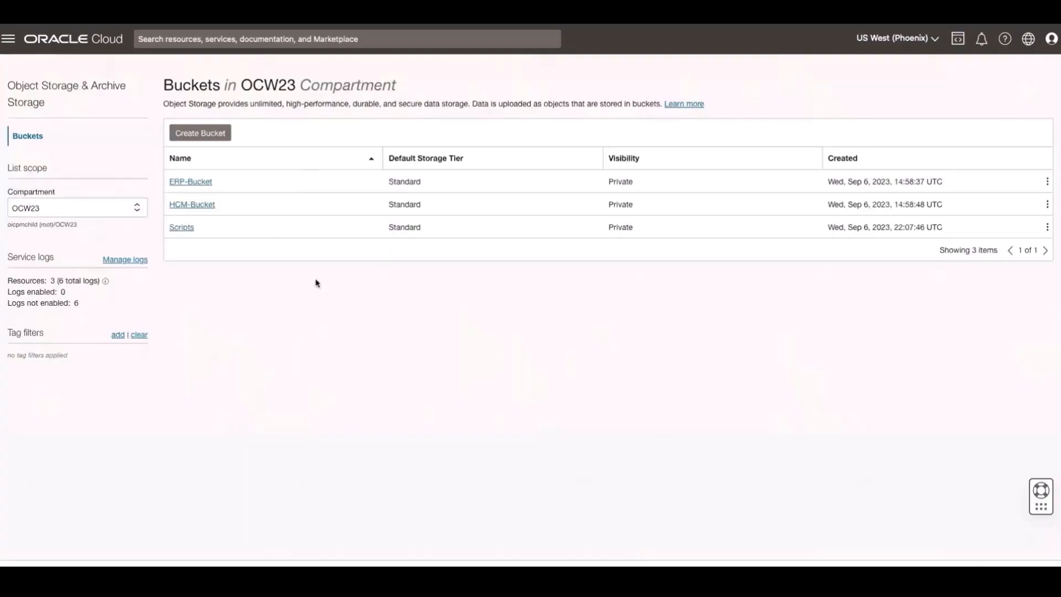
right_click(317, 283)
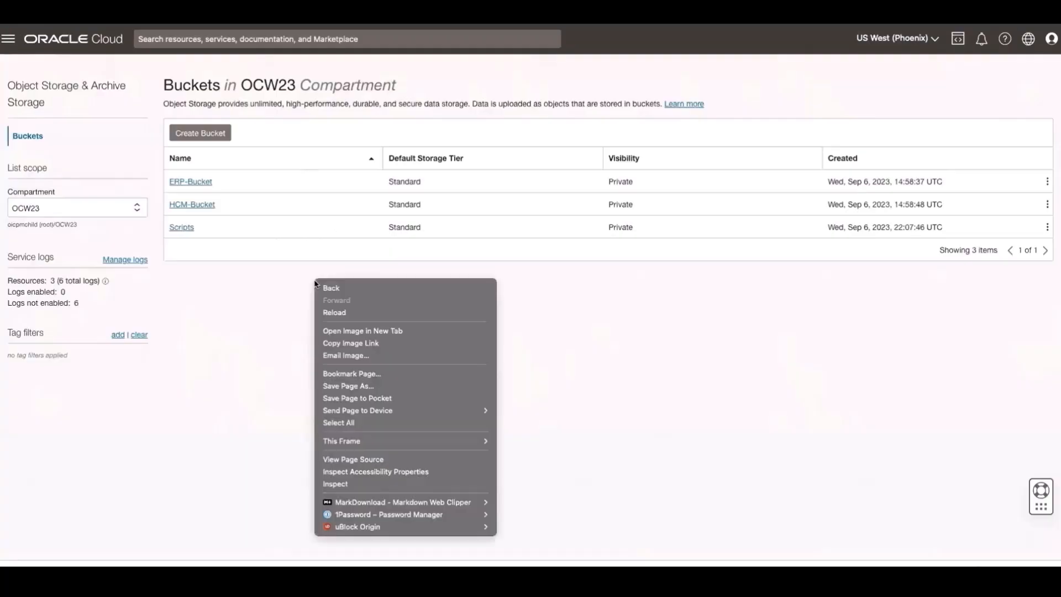
click(325, 313)
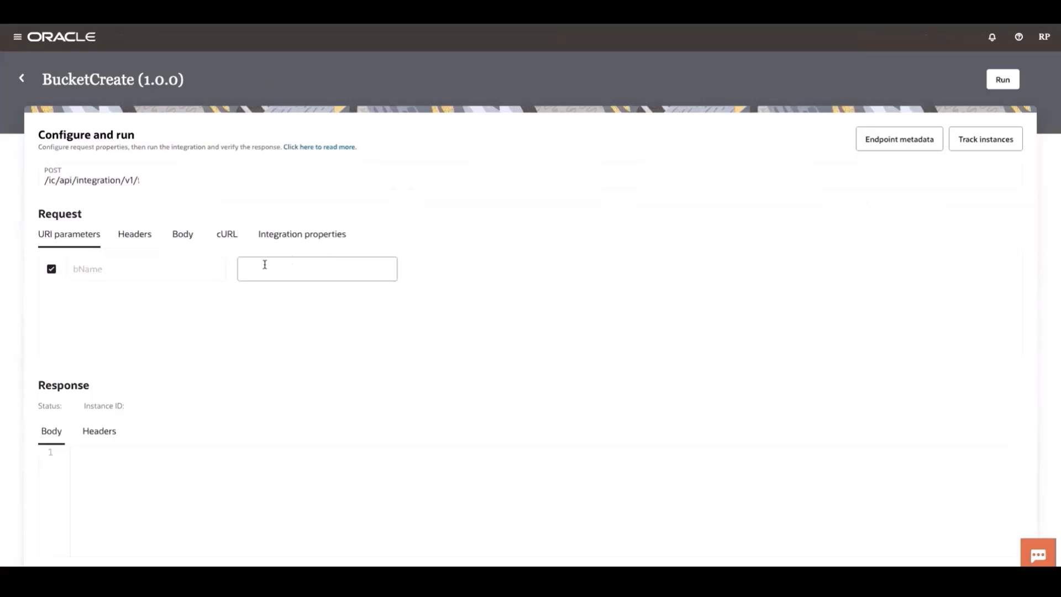
click(264, 265)
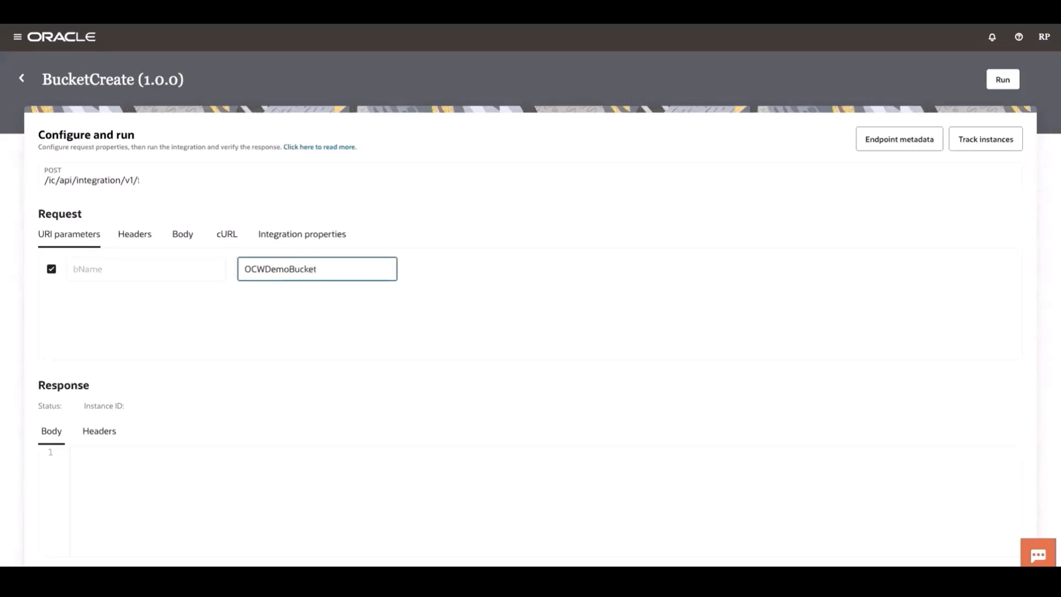
click(1003, 80)
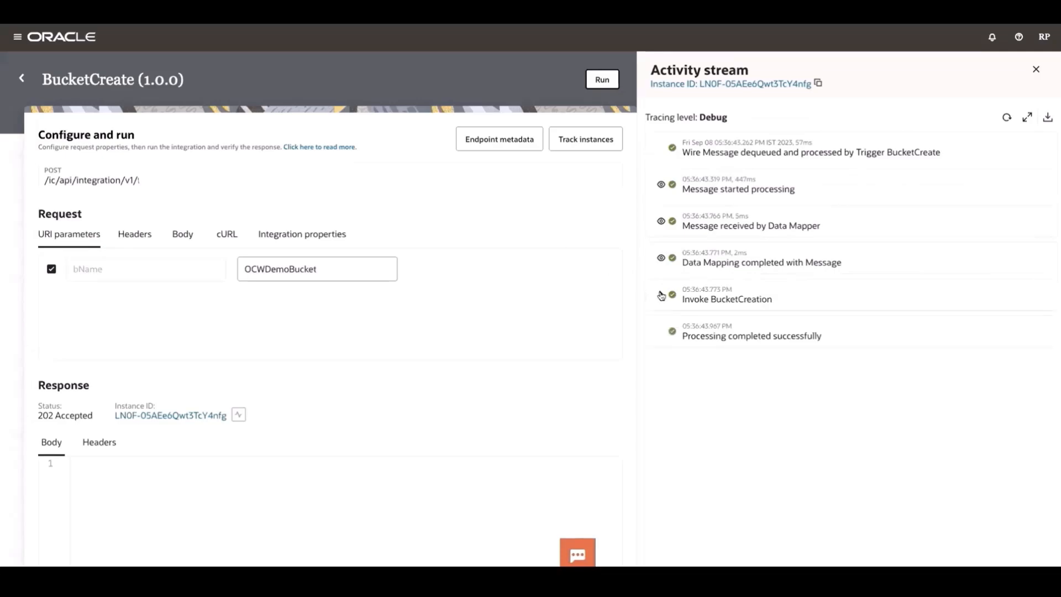
- Examine the message processed by Invoke BucketCreation in the run's activity stream
click(661, 295)
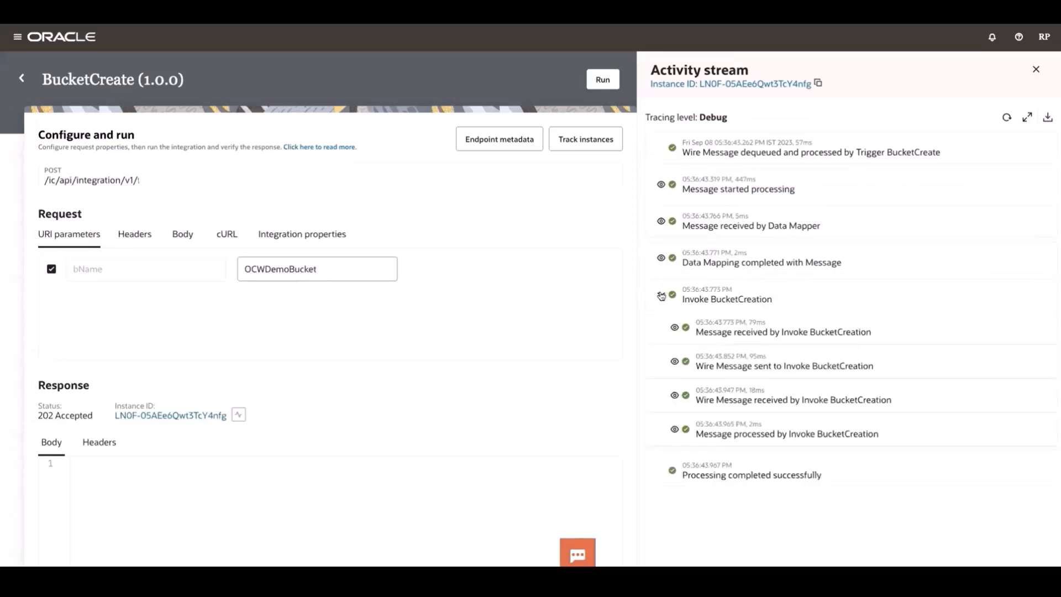
click(676, 431)
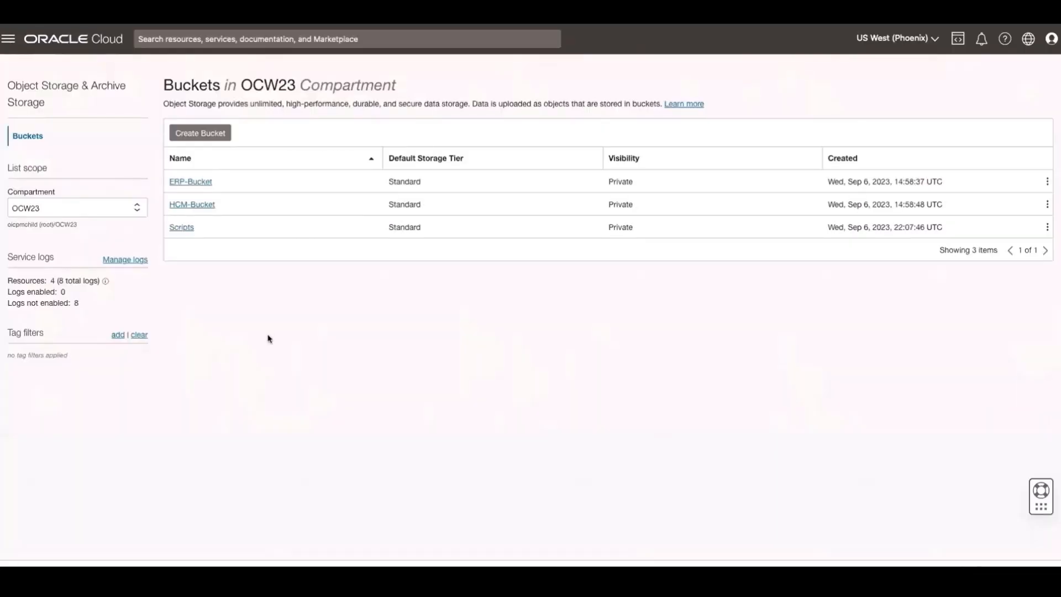
- Switch to Oracle Cloud, reload the OCW23 bucket list and open OCWDemoBucket
right_click(269, 338)
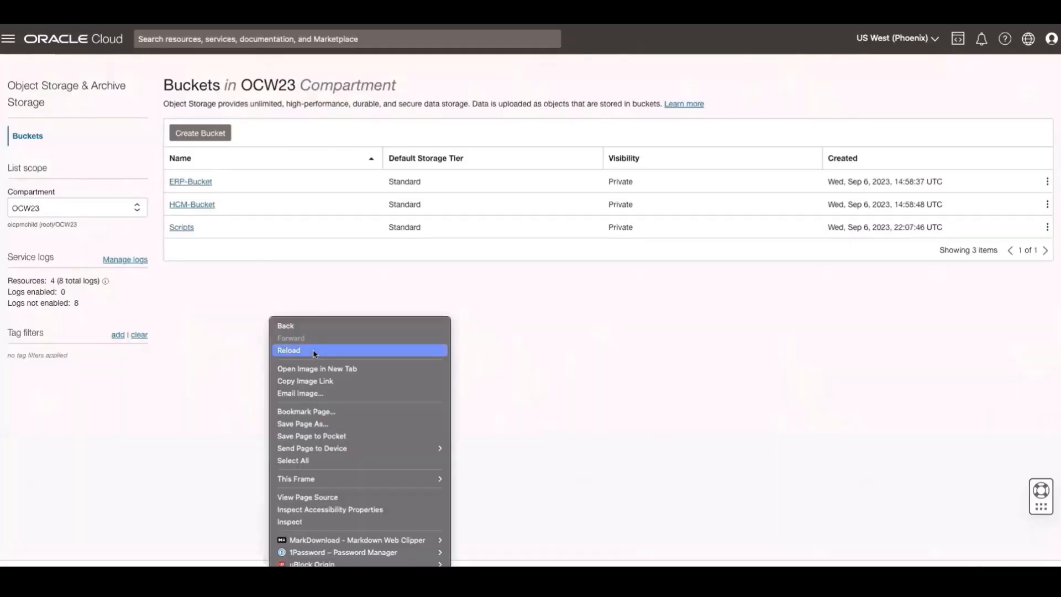
click(314, 351)
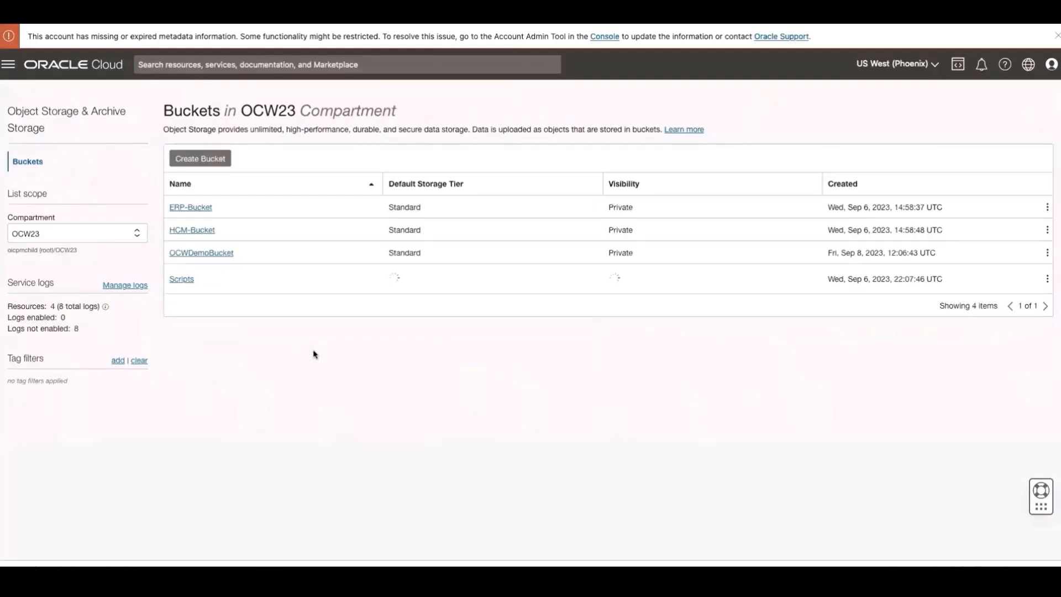
click(217, 254)
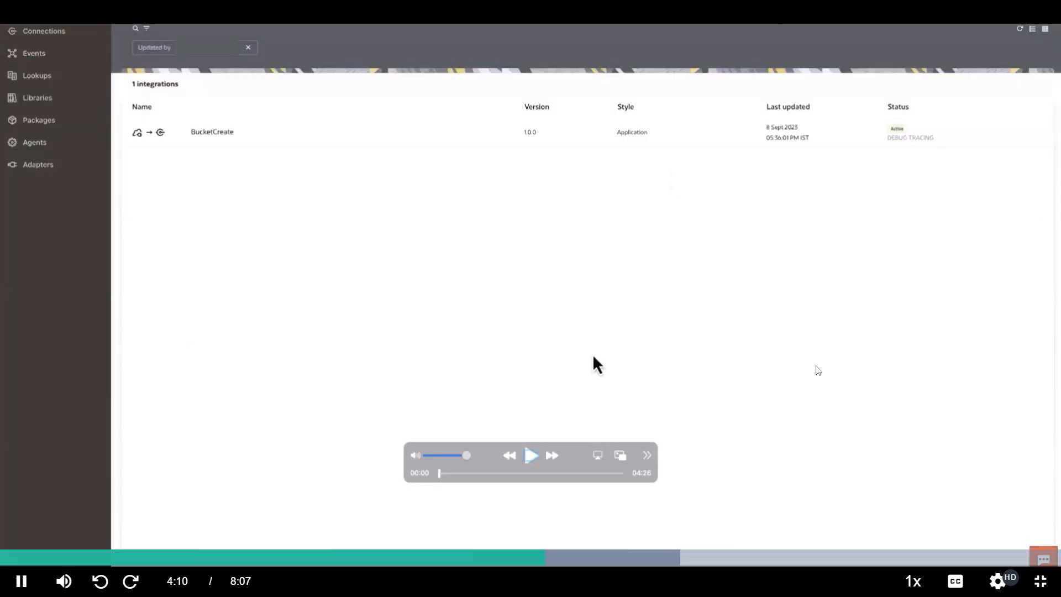
click(532, 461)
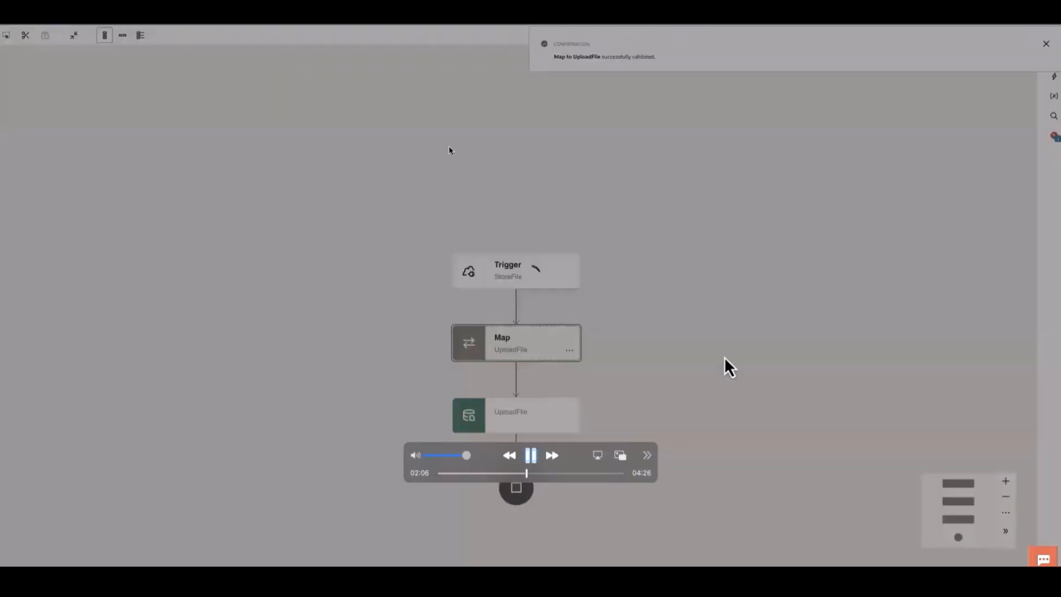
- Open the list of errors for the integration with the StoreFile trigger
click(1052, 138)
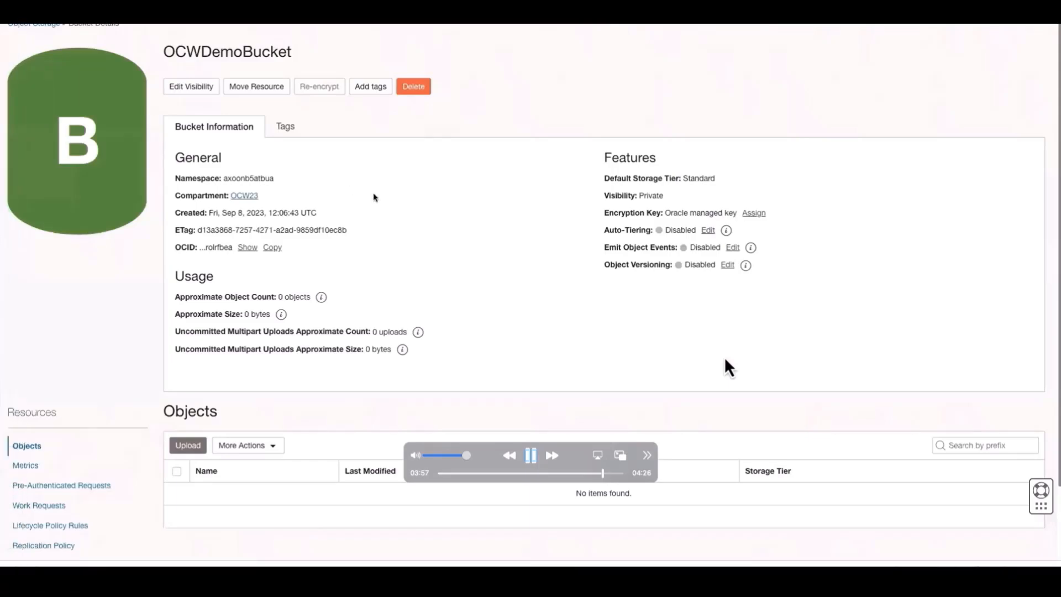
- Refresh the OCWDemoBucket details page to check its objects
right_click(388, 197)
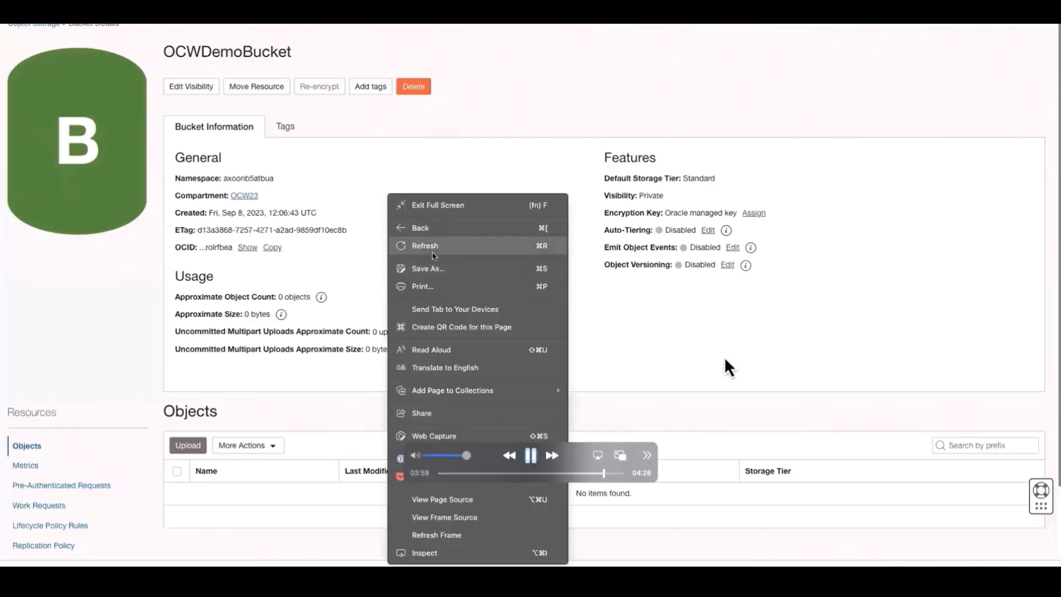